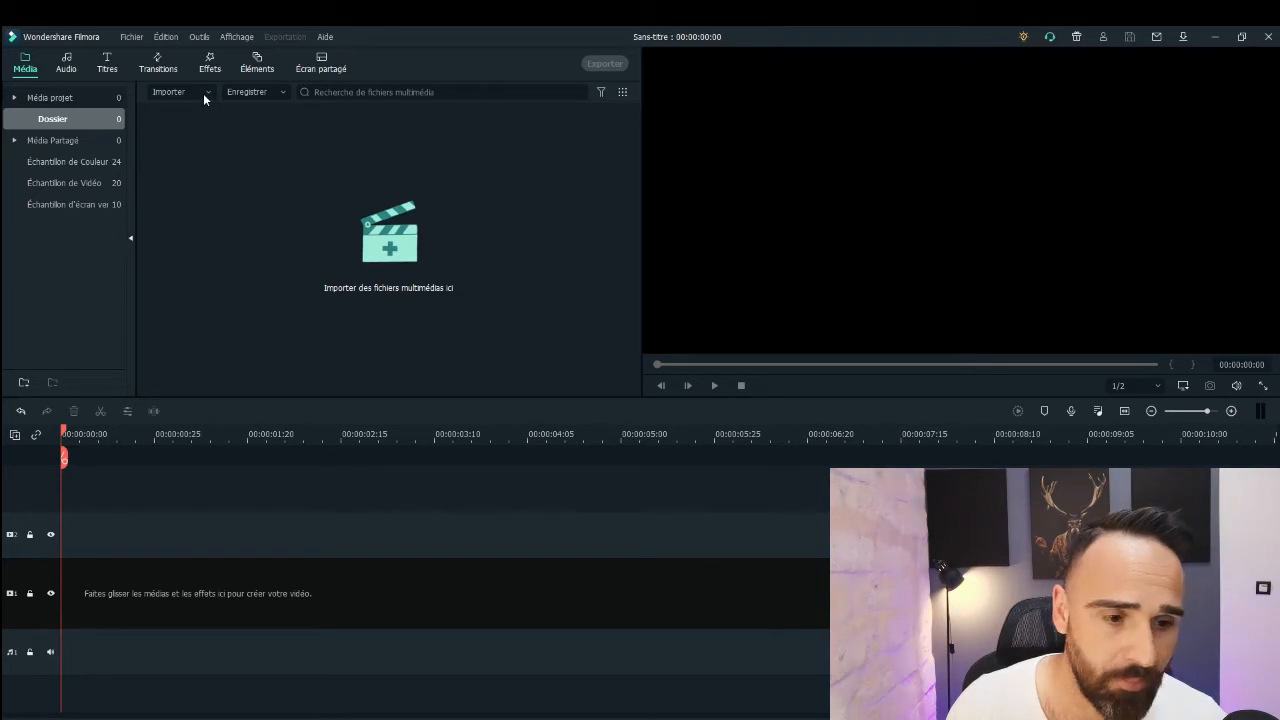
Step: Import the video "intro filmora" from the Bureau folder into the project media and play its opening in the preview
left_click(396, 247)
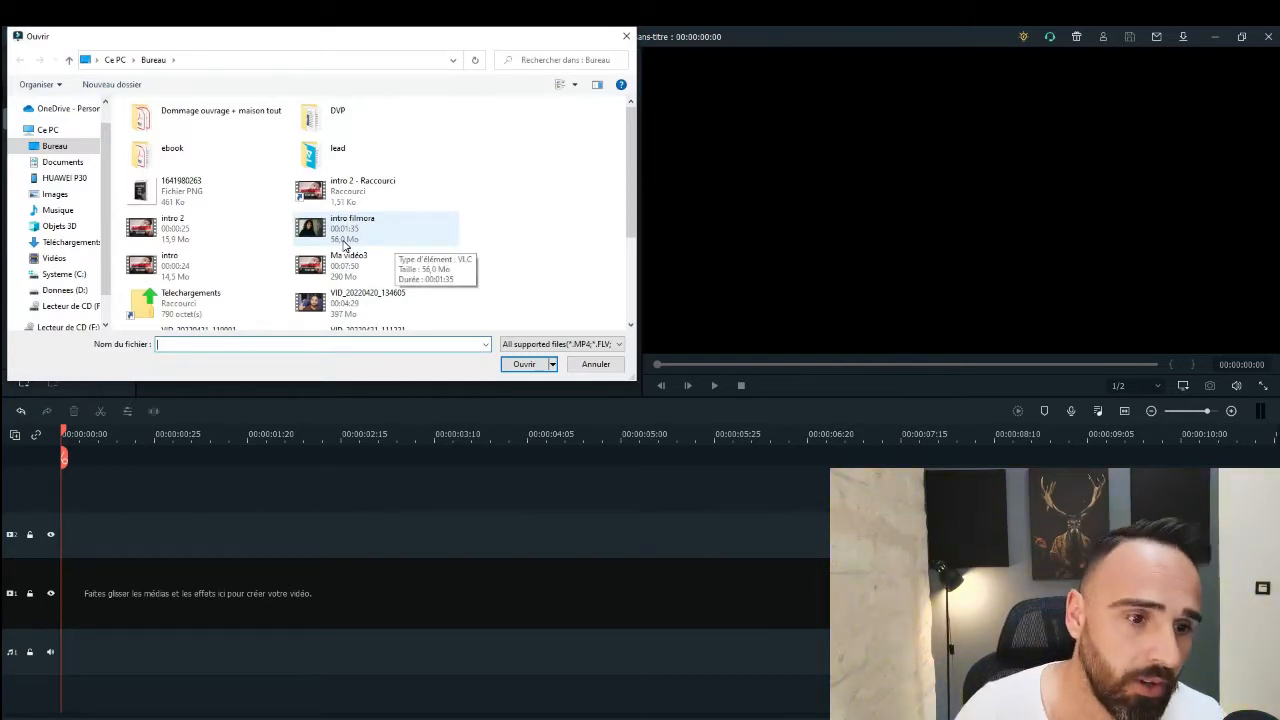
left_click(338, 240)
left_click(513, 366)
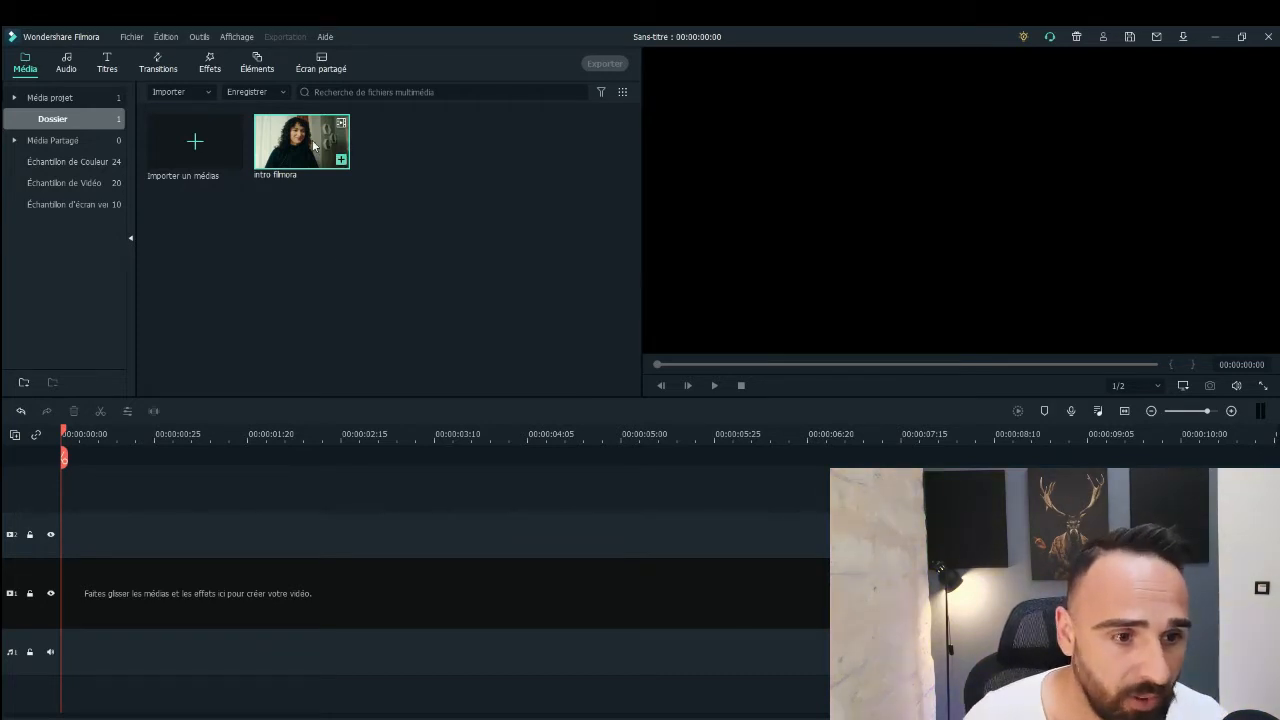
double_click(286, 156)
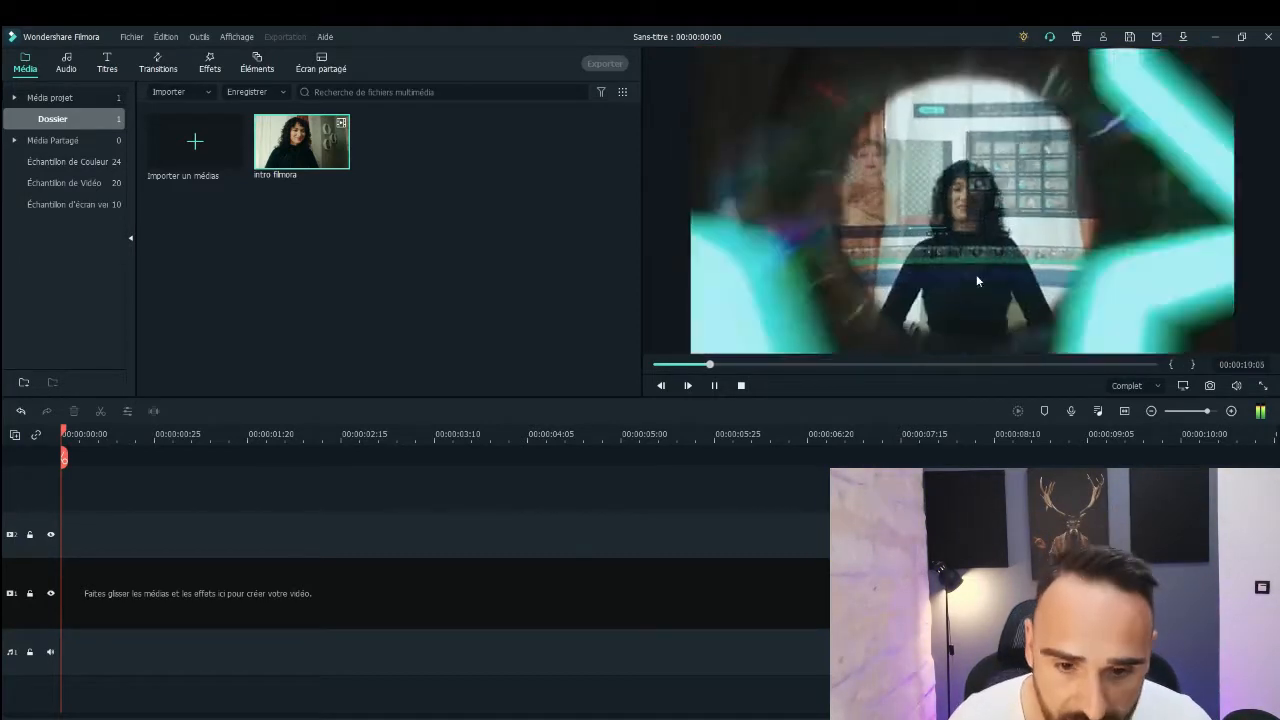
left_click(712, 386)
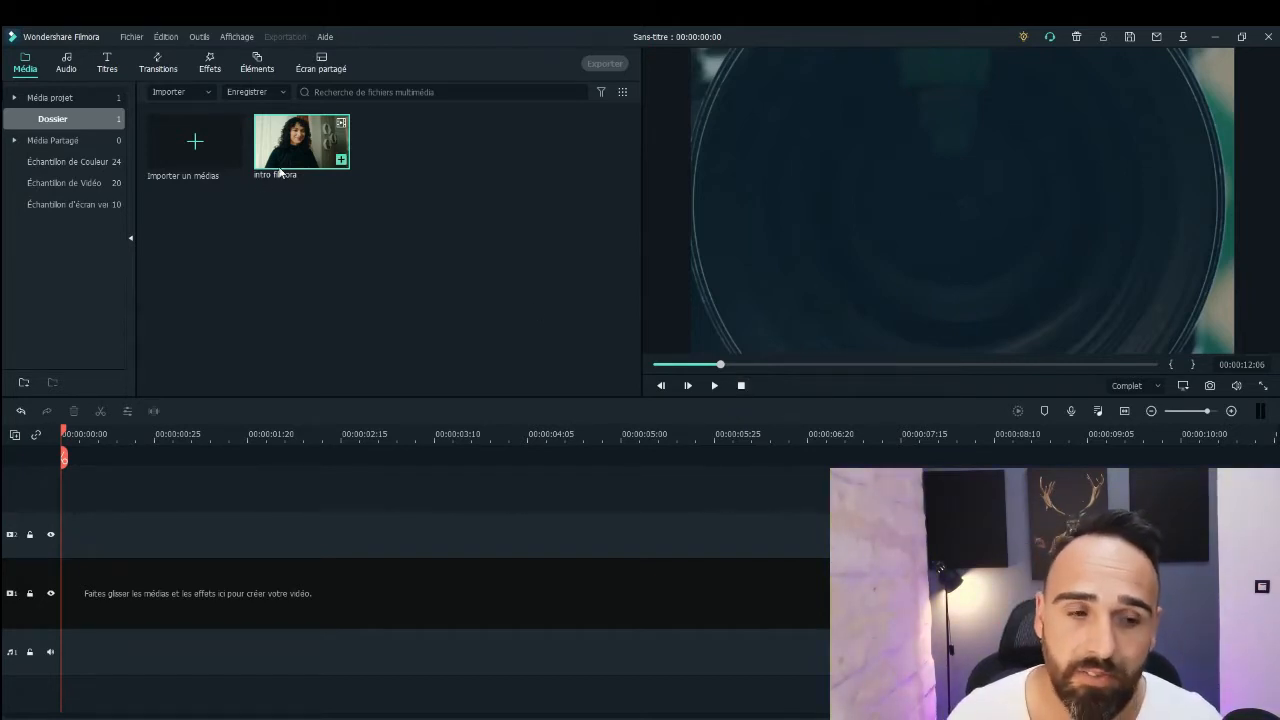
Step: Add the intro filmora clip to the first video track, keeping the project settings of 1280 x 720 30fps
mouse_move(284, 172)
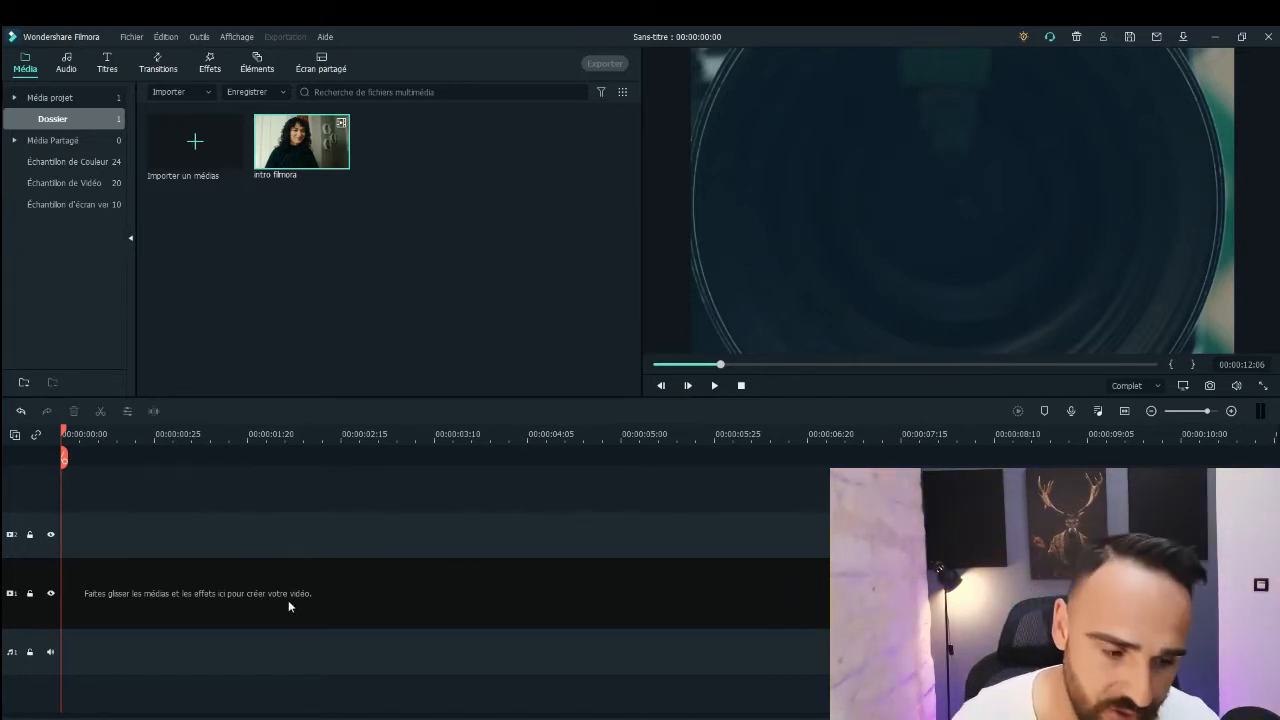
mouse_move(332, 145)
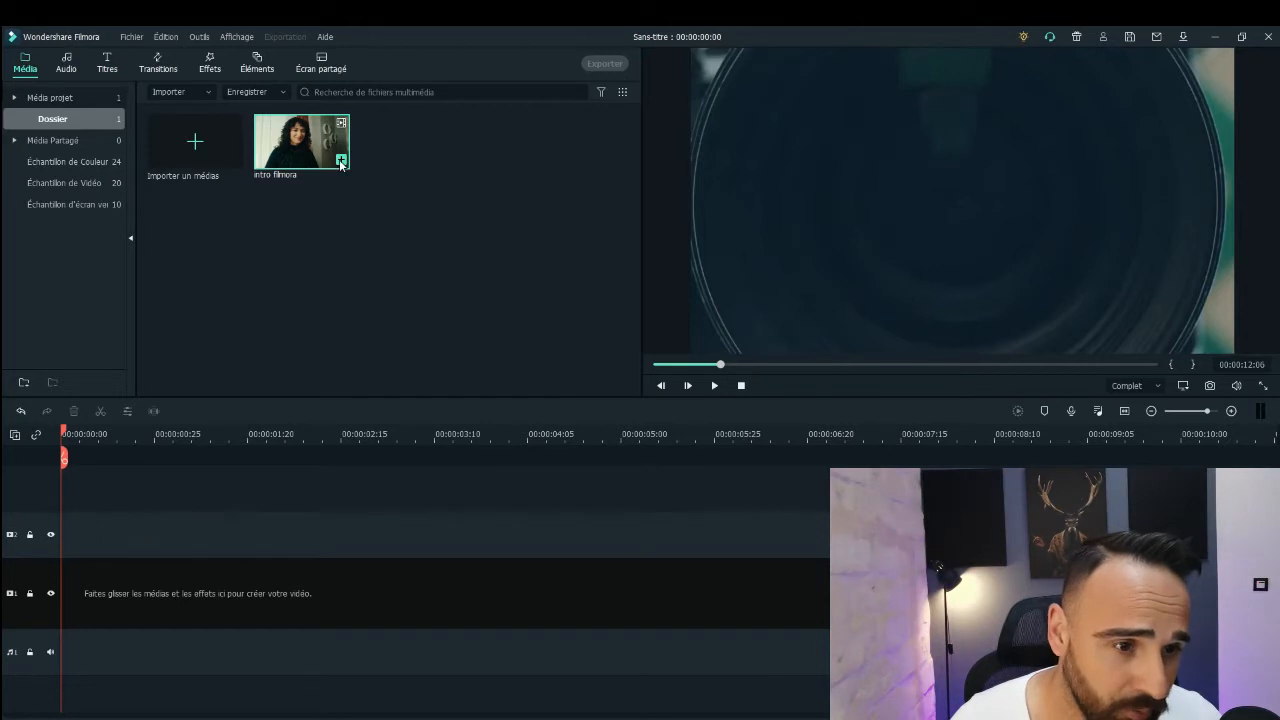
left_click(341, 161)
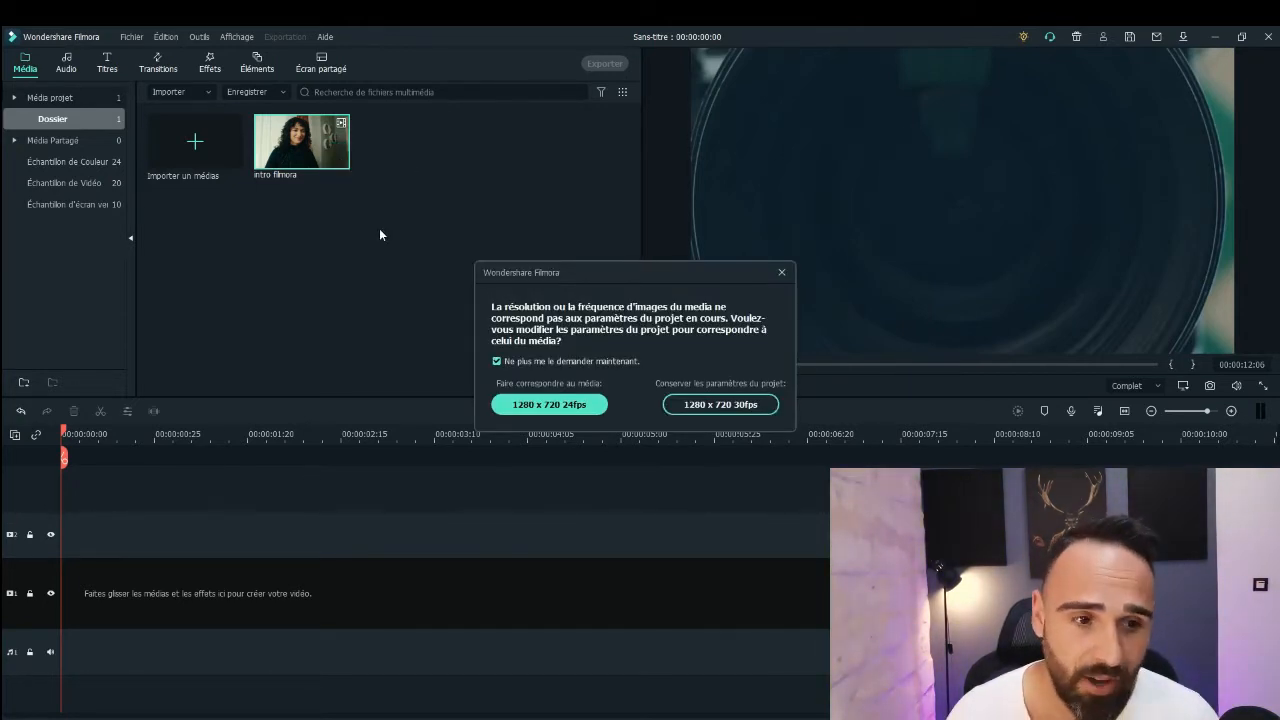
left_click(732, 403)
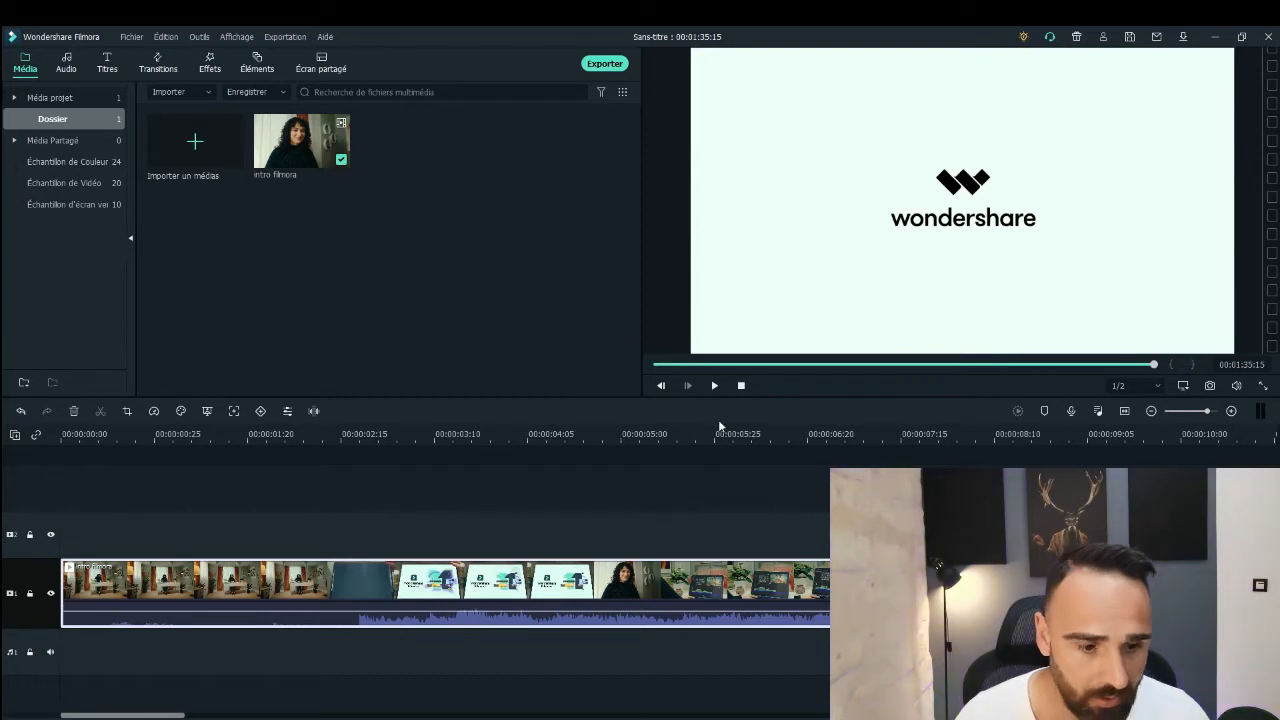
Step: Play the timeline from about 00:00:02:22 and split the intro filmora clip at 00:00:05:08
left_click(741, 385)
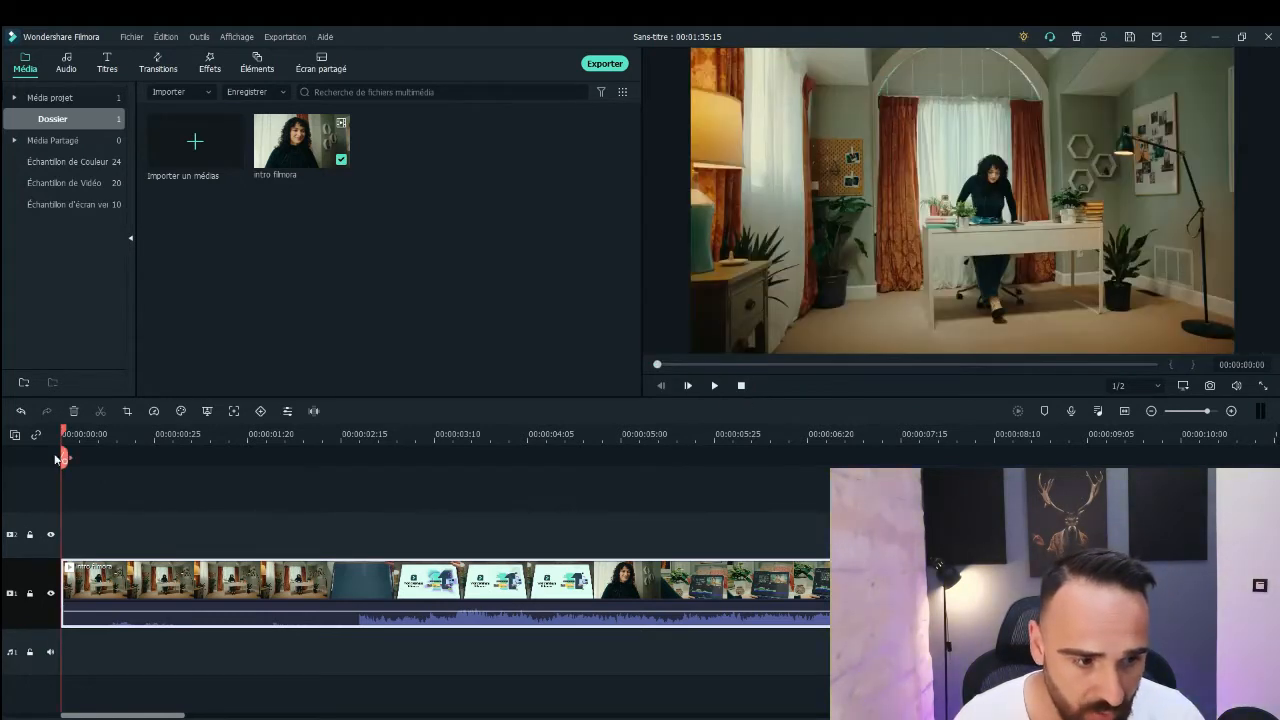
left_click_drag(63, 433, 366, 458)
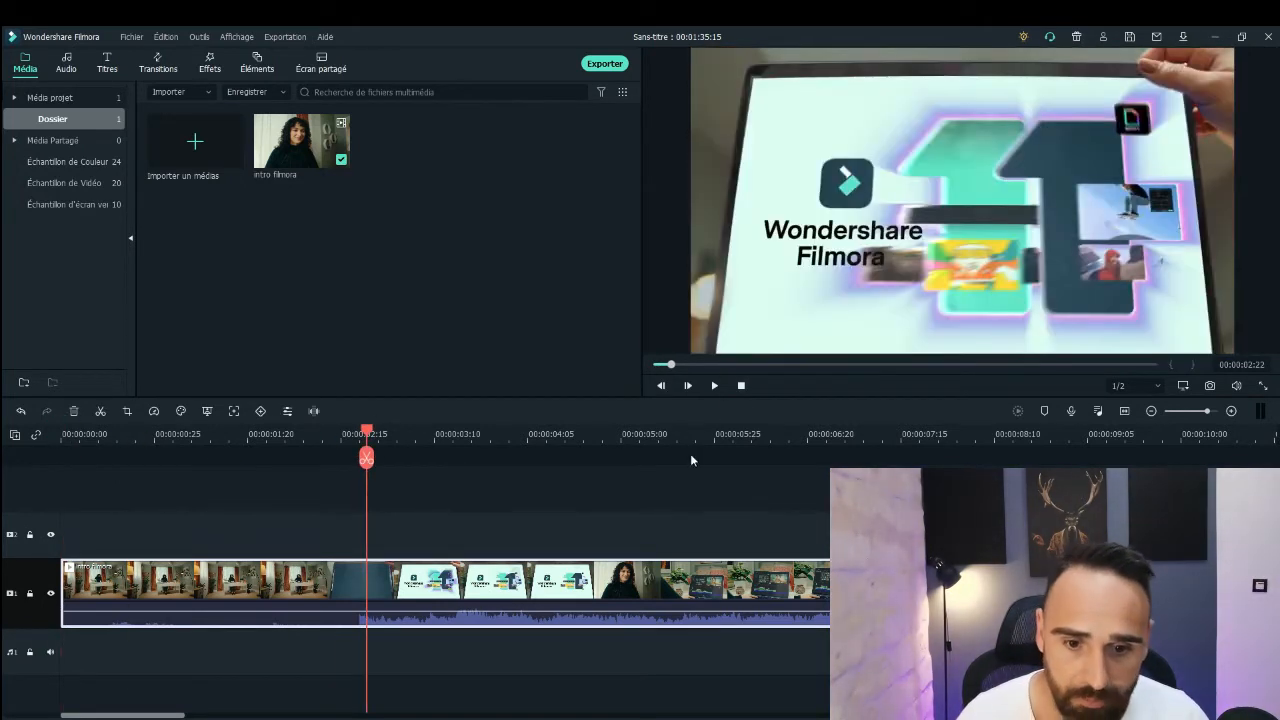
left_click(716, 386)
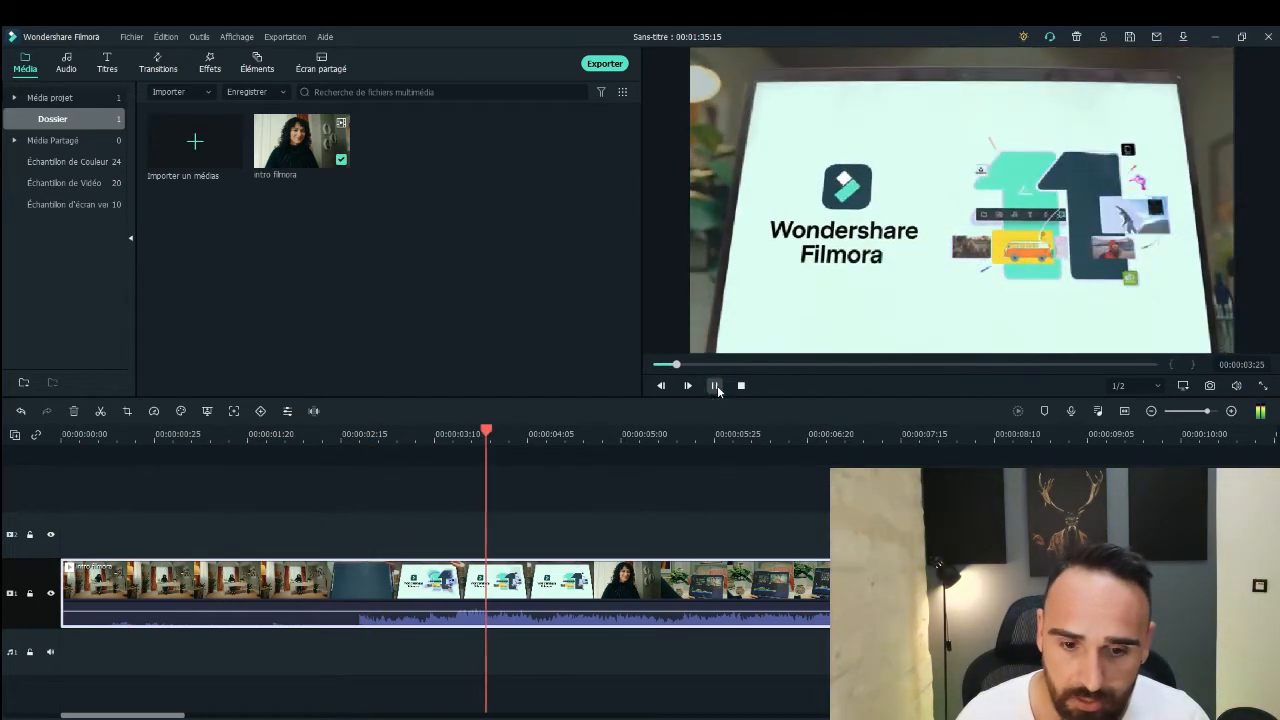
left_click(714, 385)
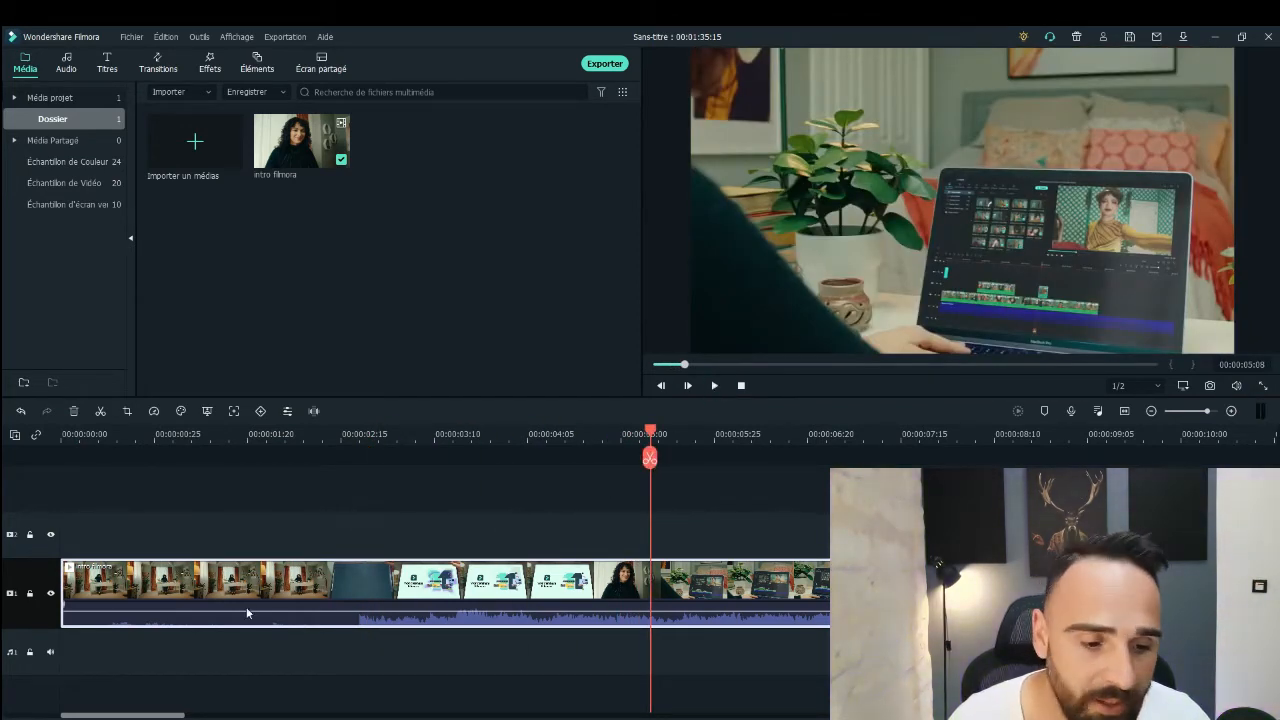
left_click(649, 458)
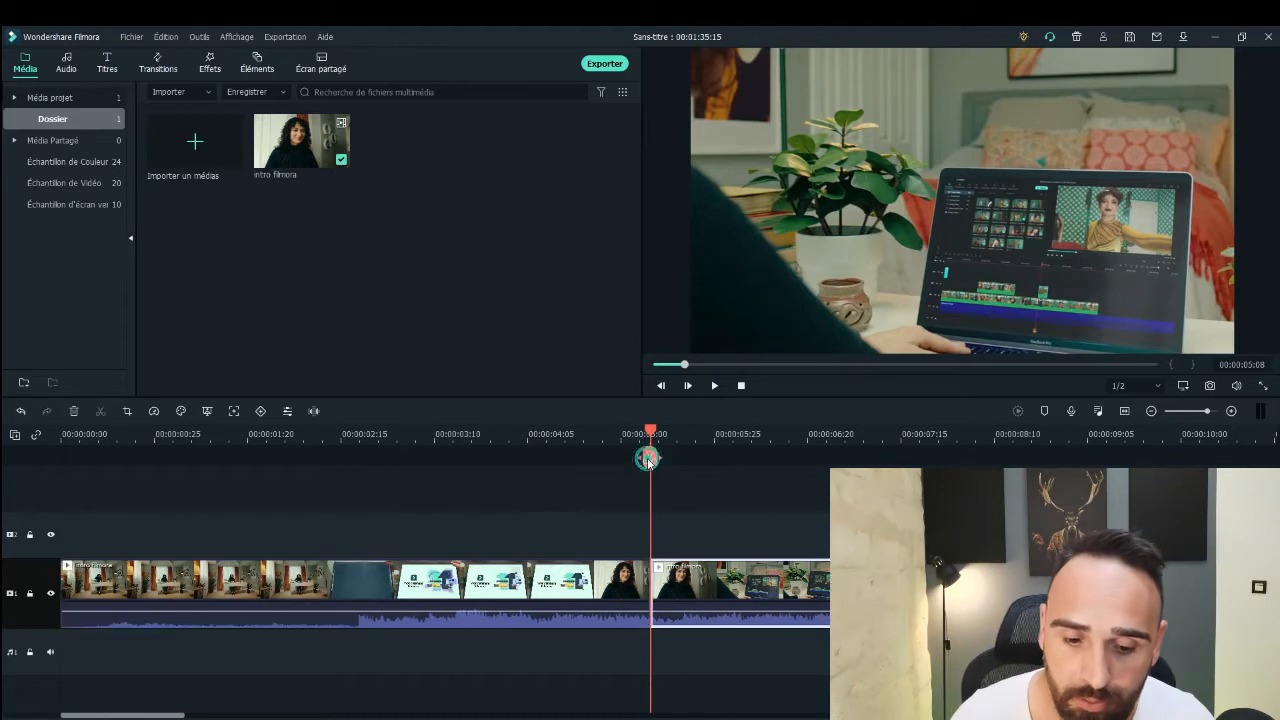
Step: Try moving the clip's second part away and back against the first part, and delete the first part
left_click_drag(721, 603, 698, 586)
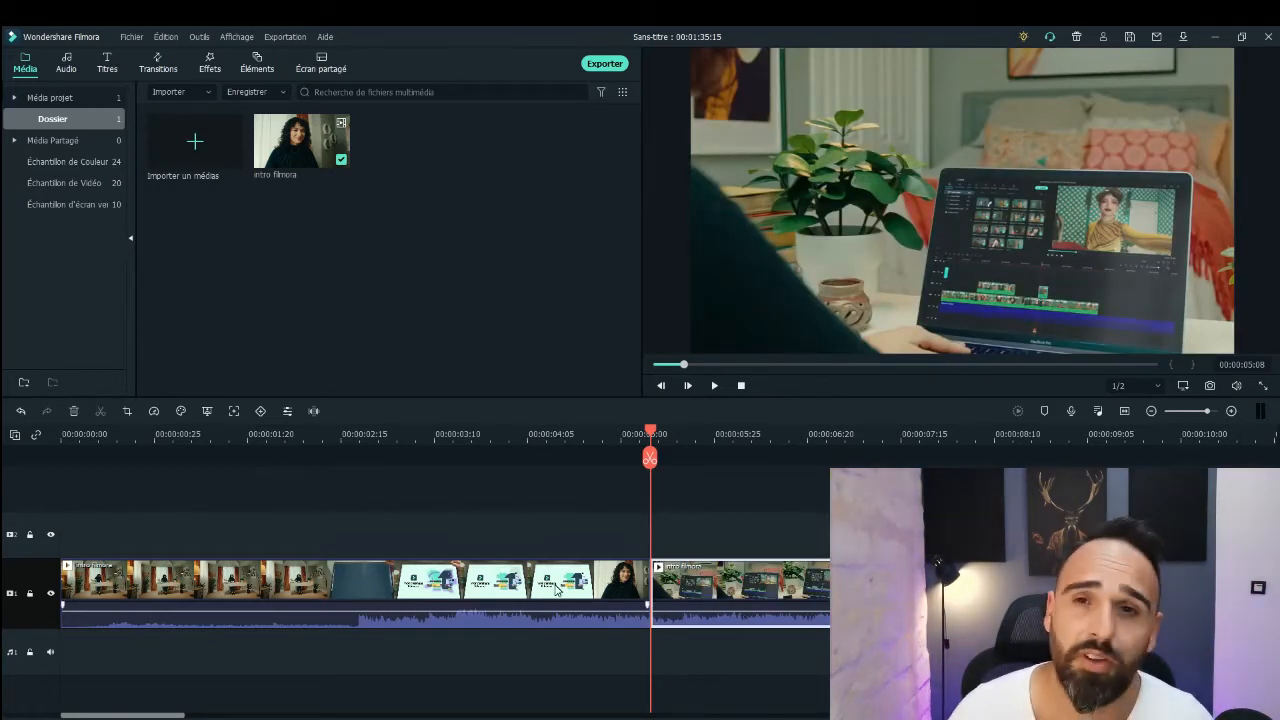
right_click(557, 589)
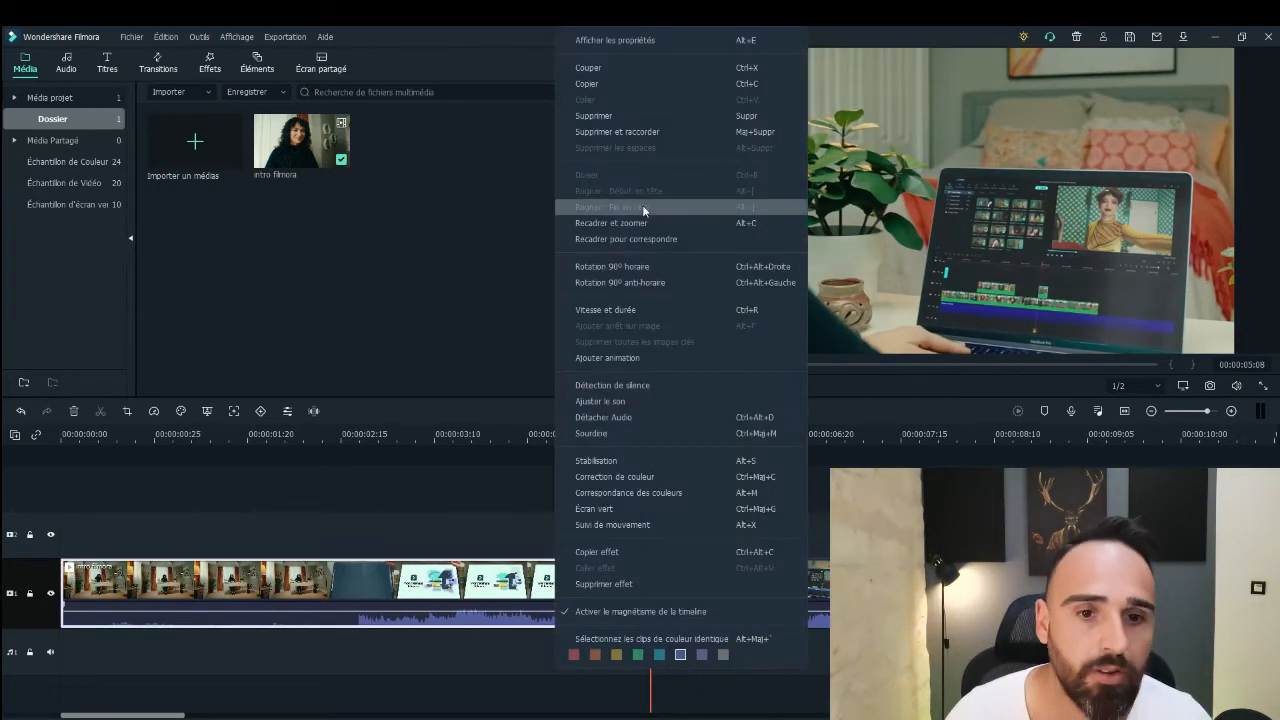
left_click(619, 114)
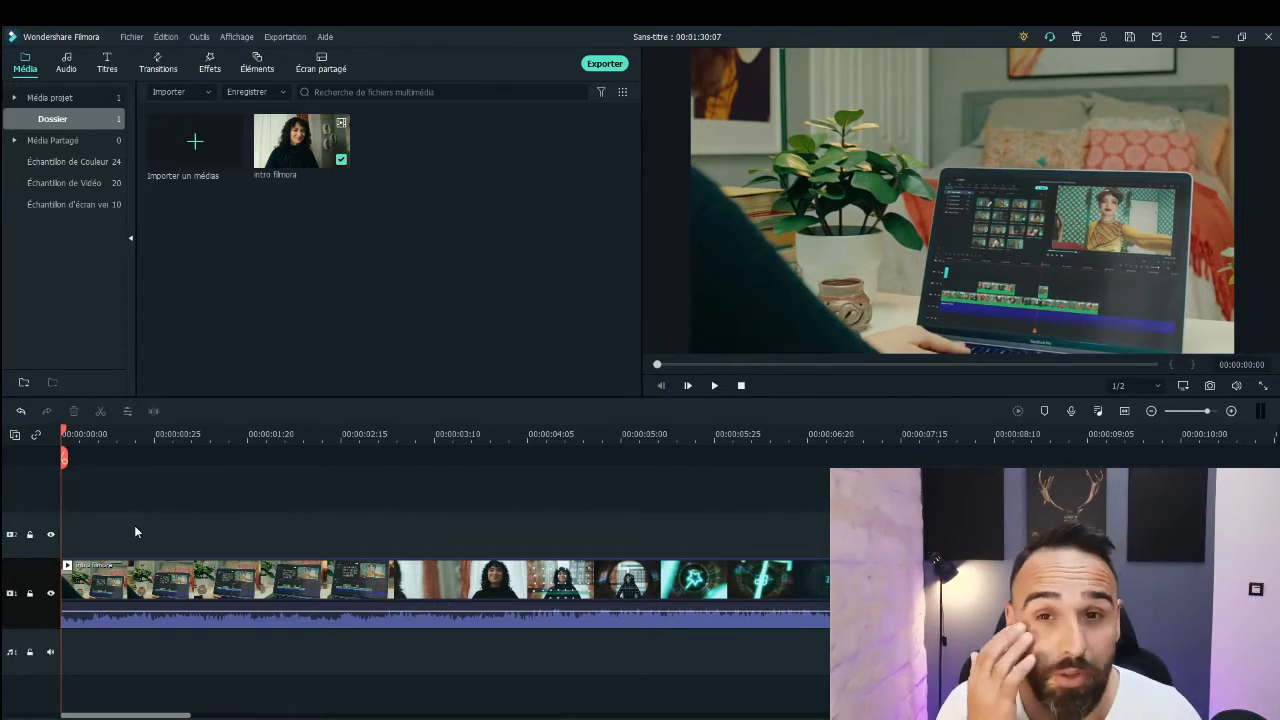
Step: Undo the deletion of the first part, the moves of the second part and the split
left_click(20, 411)
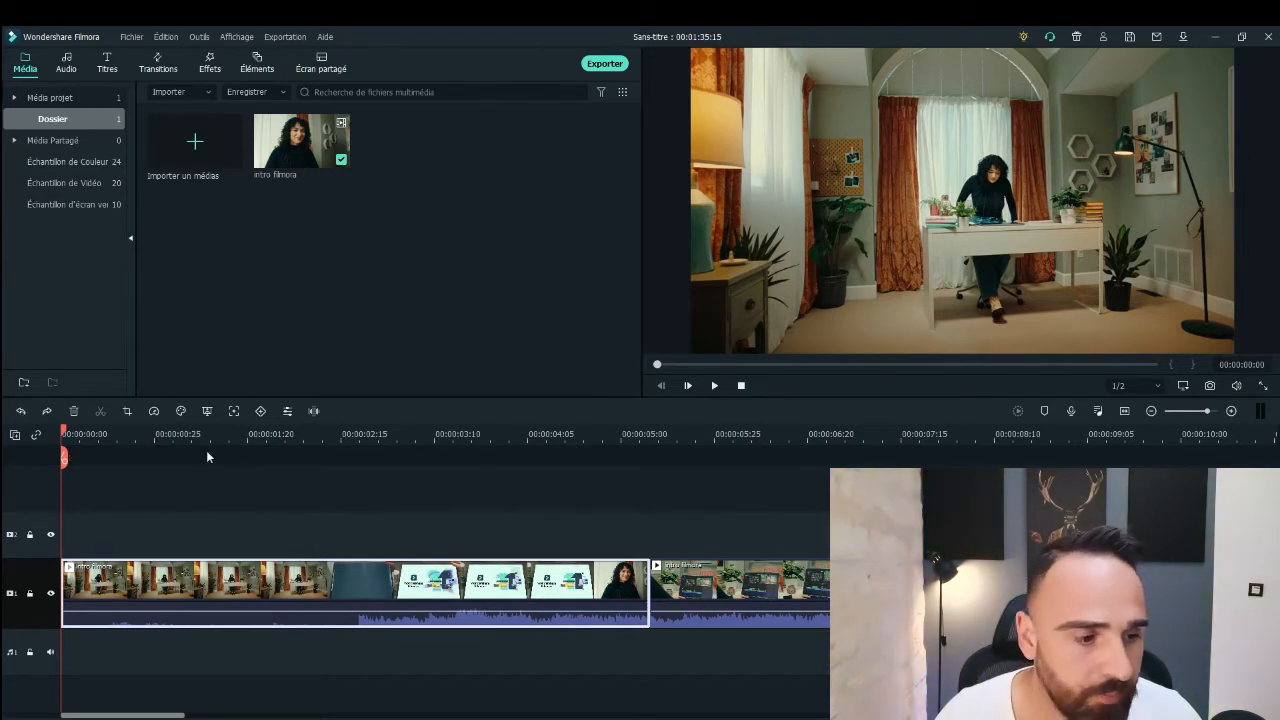
left_click_drag(684, 590, 647, 591)
left_click(20, 411)
left_click(20, 411)
left_click(20, 411)
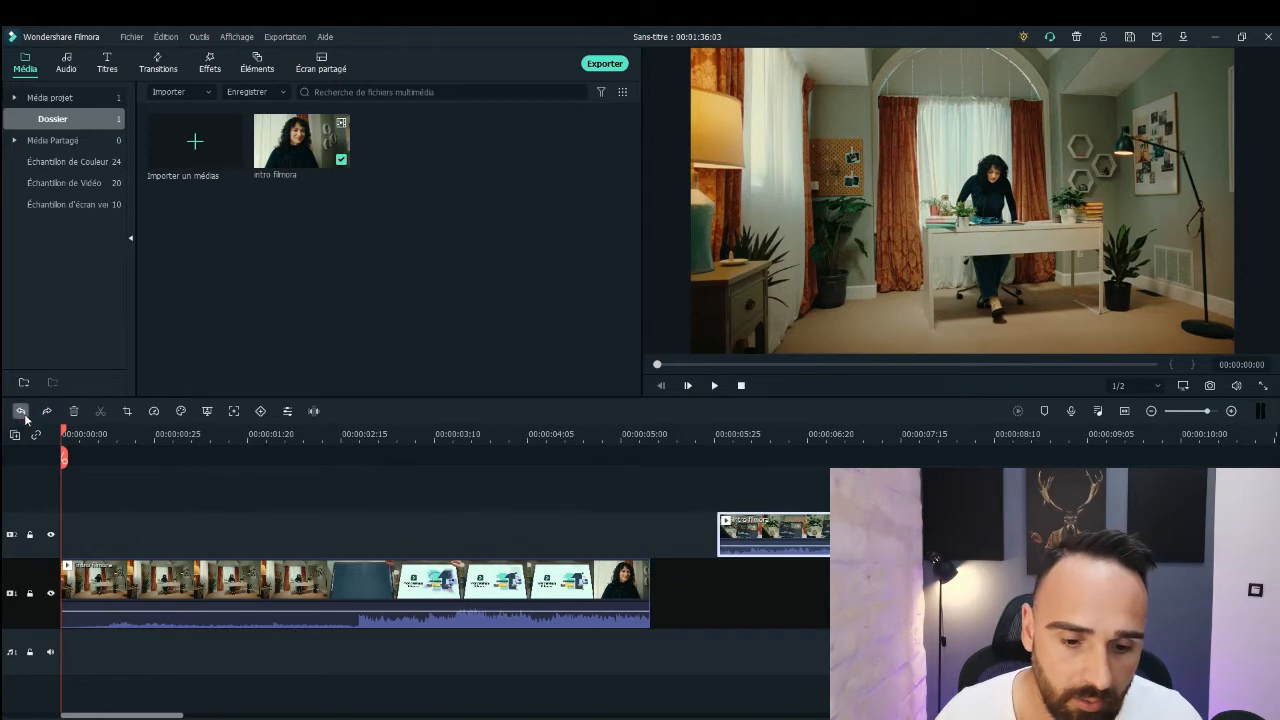
left_click(20, 411)
left_click(20, 411)
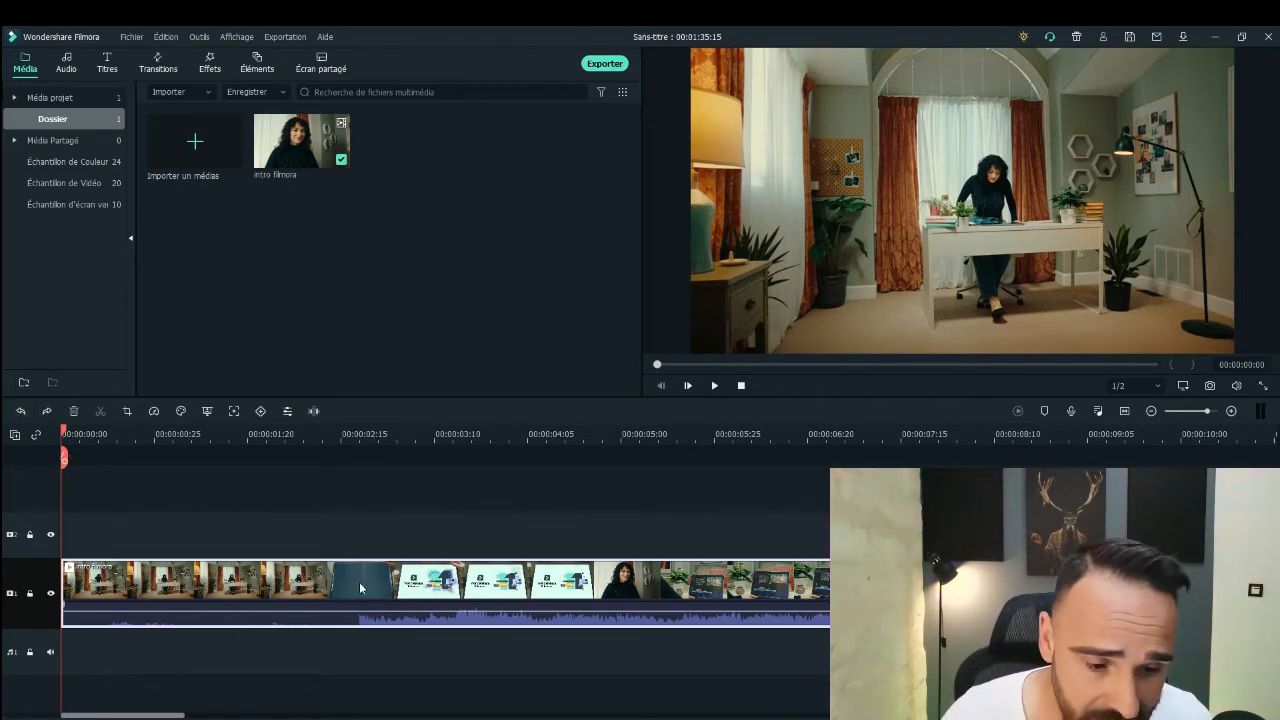
Step: Play the clip's opening, lower its audio volume to silence on the timeline, and return the playhead to the start
left_click(714, 385)
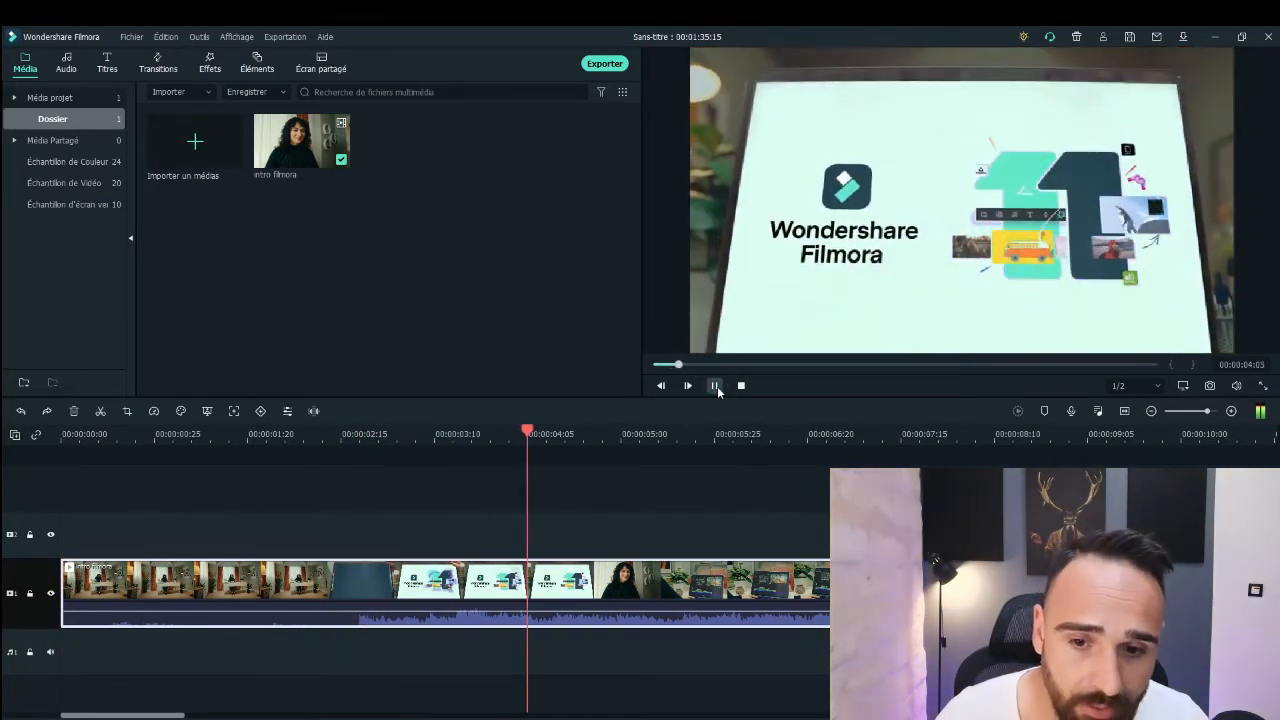
left_click(714, 385)
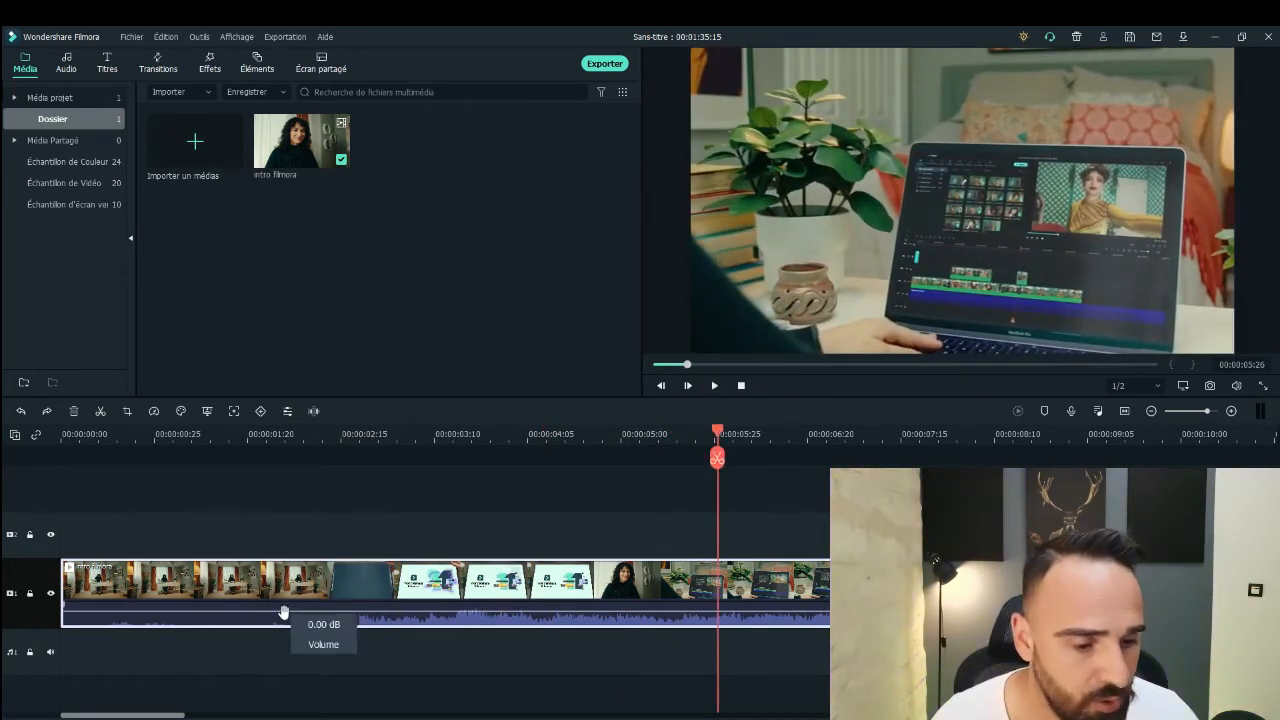
left_click_drag(286, 607, 295, 636)
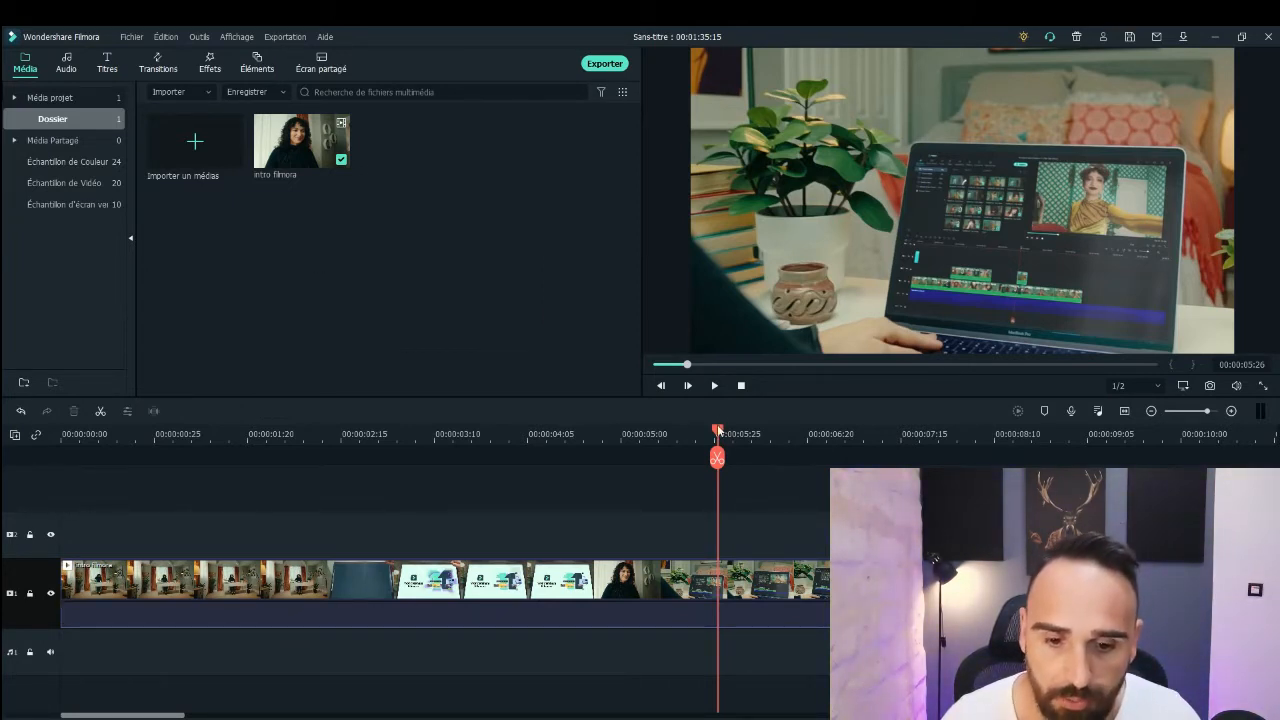
left_click(741, 385)
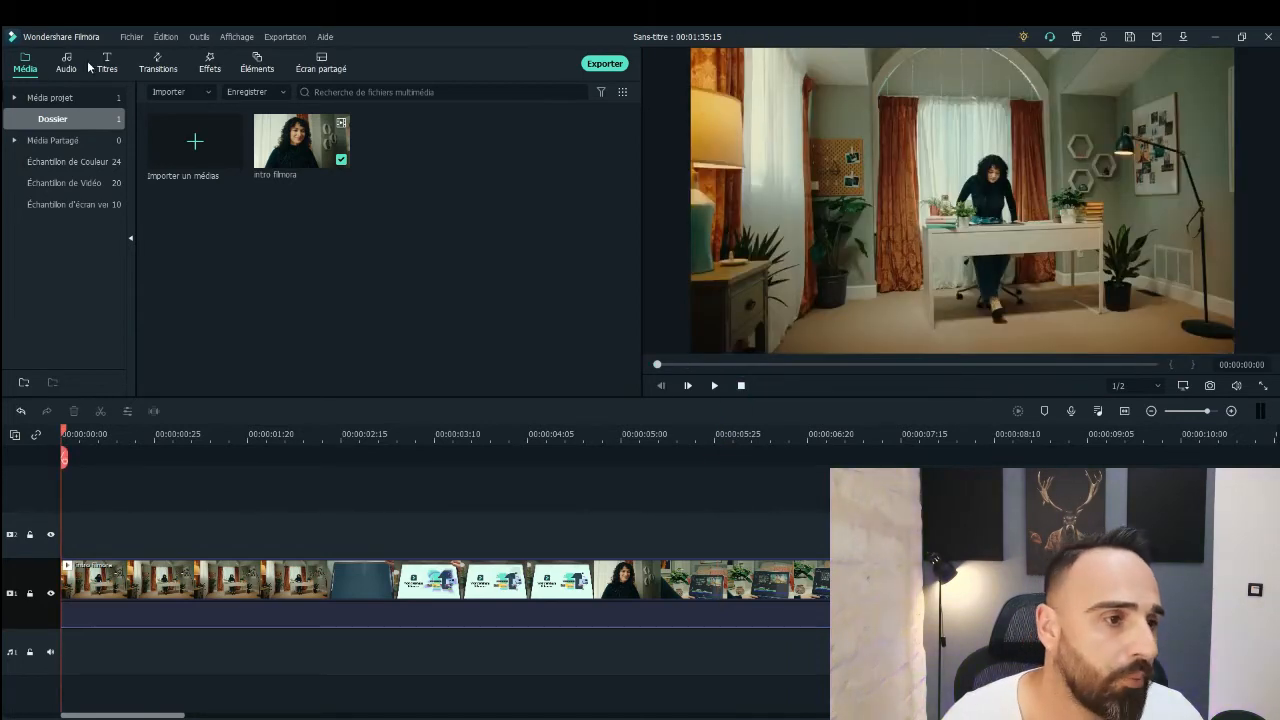
Step: Listen to several downloaded music tracks from the audio library, including "Un Tir dans l'obscurité", "Hypnotisé", "Autres scénarios" and "Contre-courant"
left_click(66, 69)
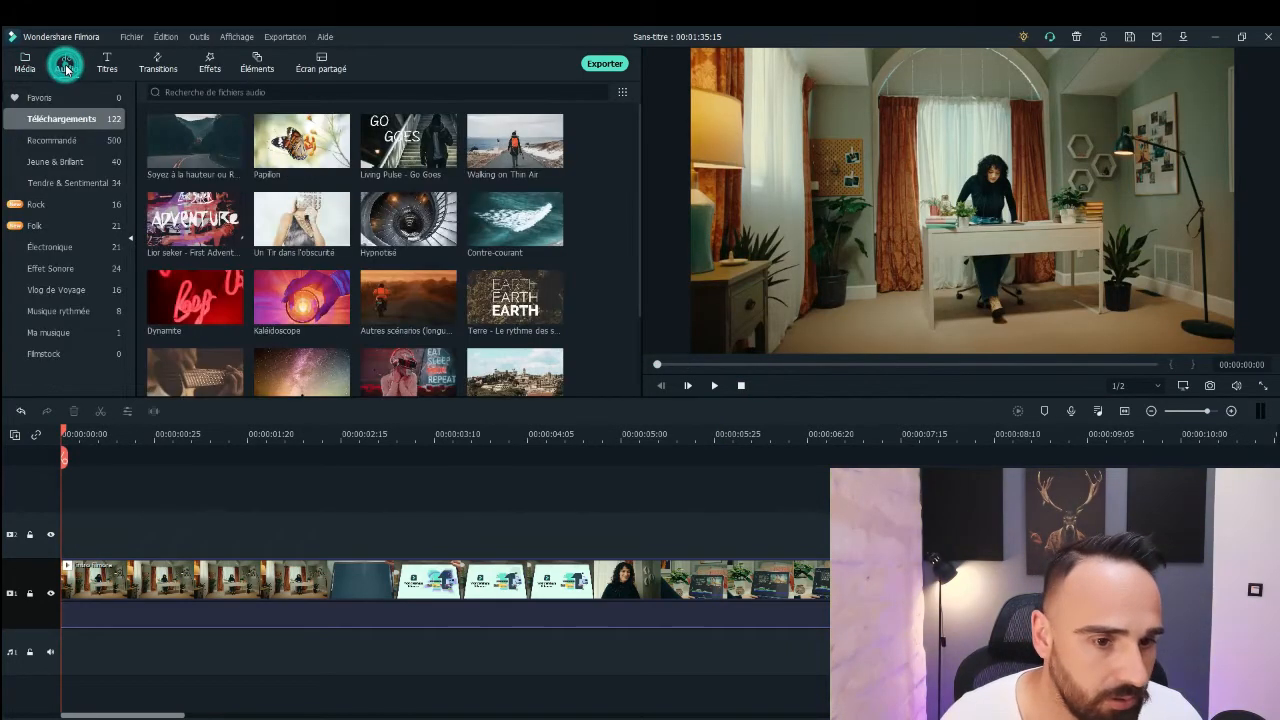
left_click(311, 237)
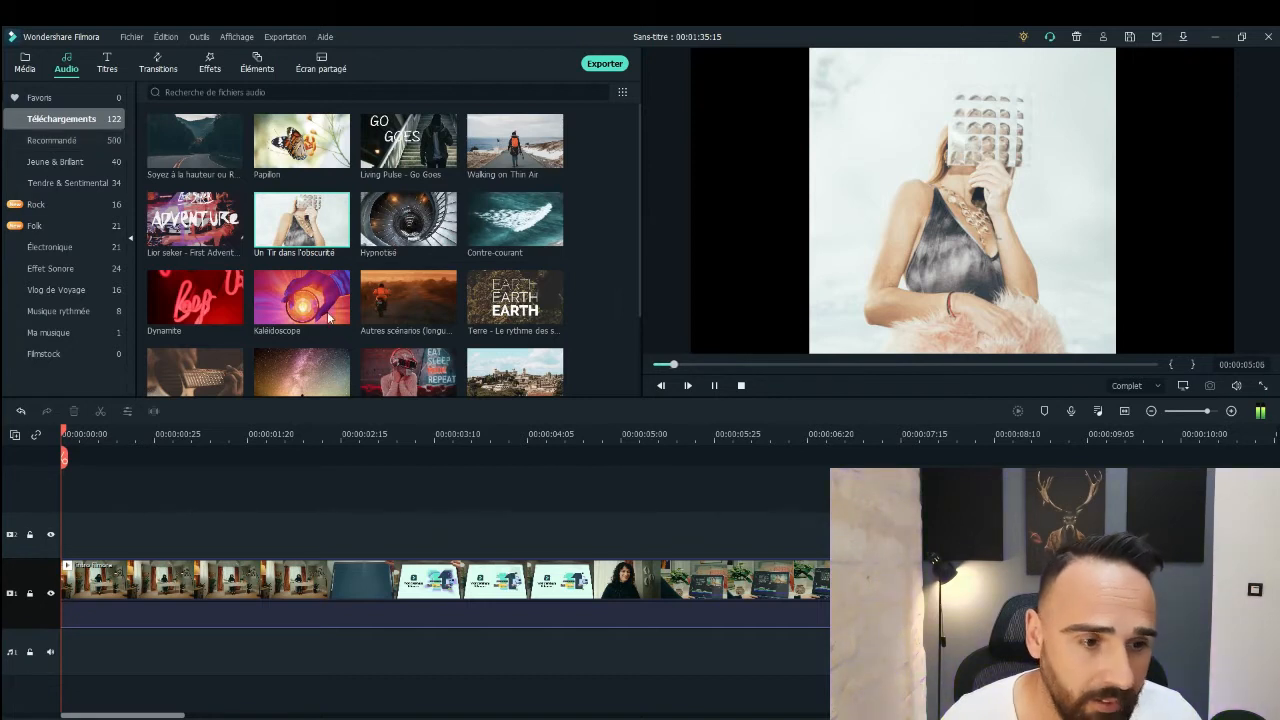
left_click(372, 243)
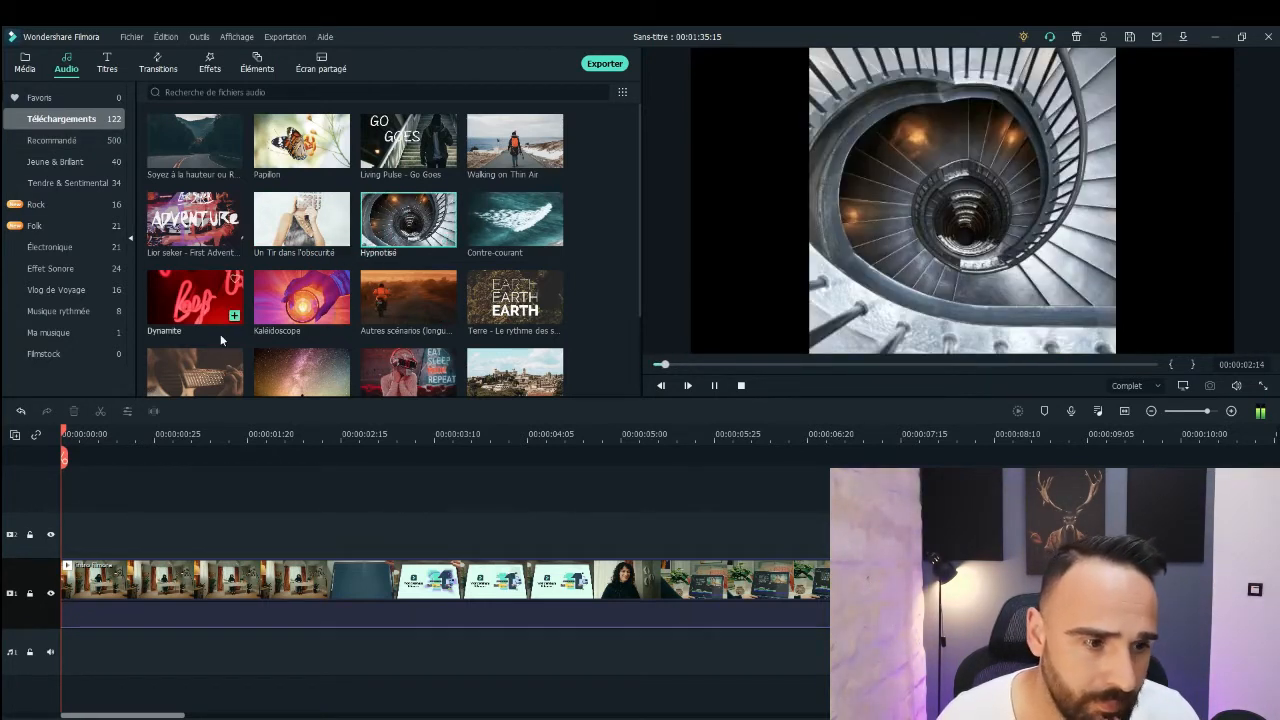
left_click(195, 246)
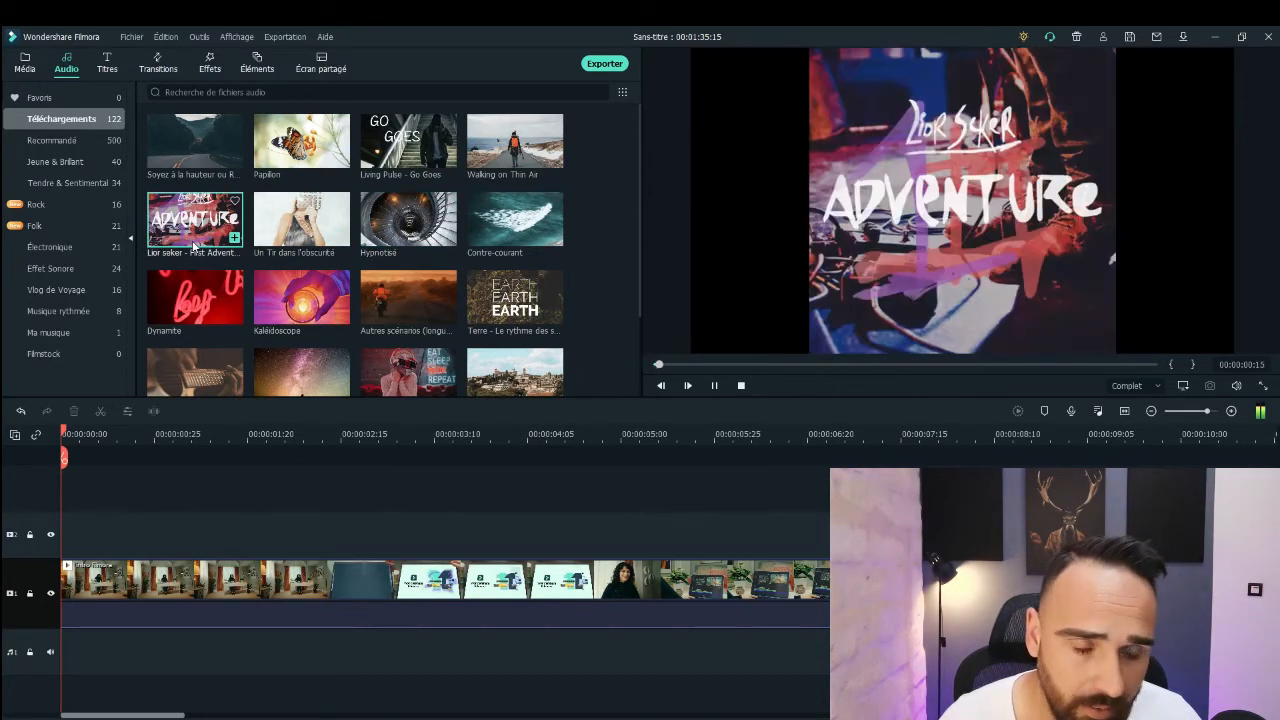
left_click(276, 244)
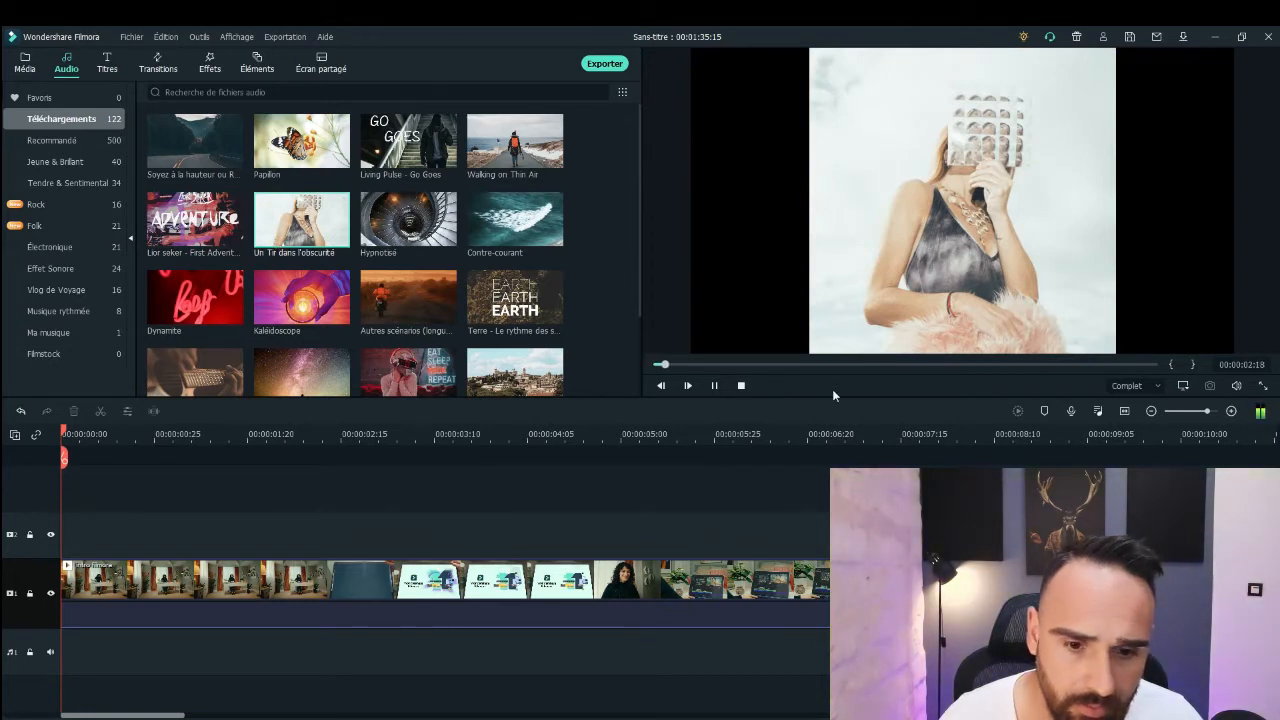
left_click(714, 385)
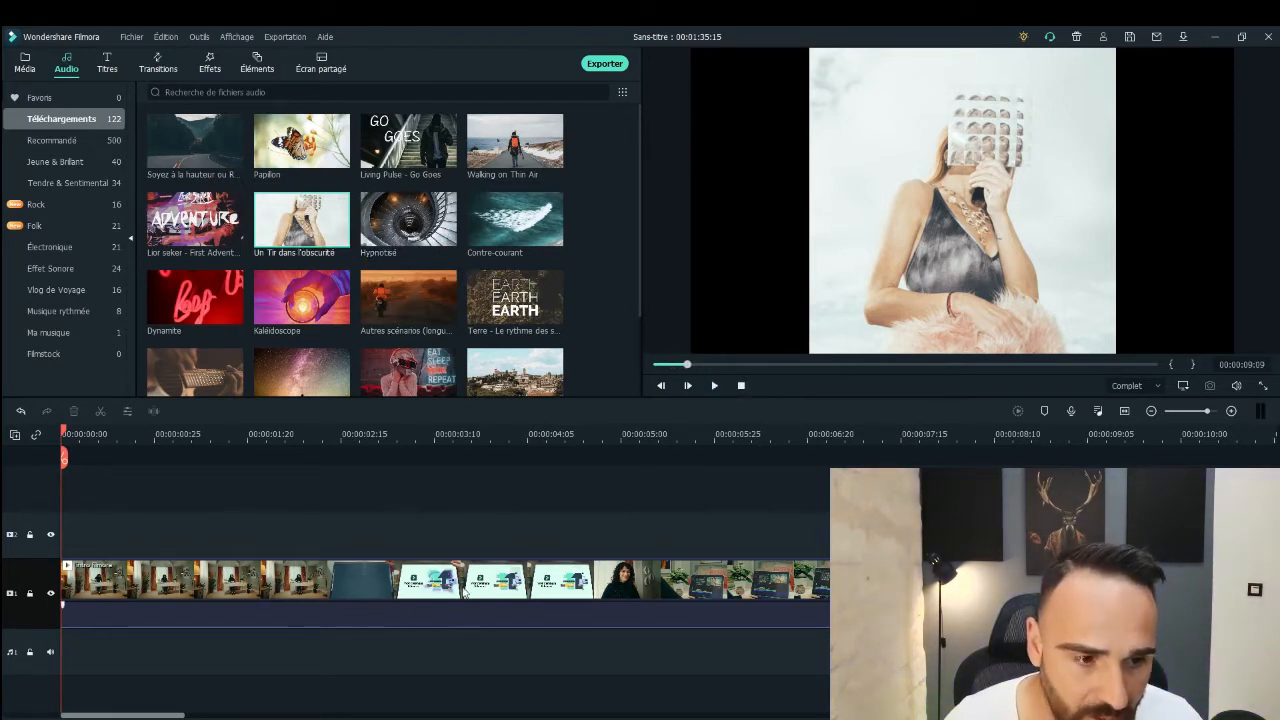
left_click(399, 298)
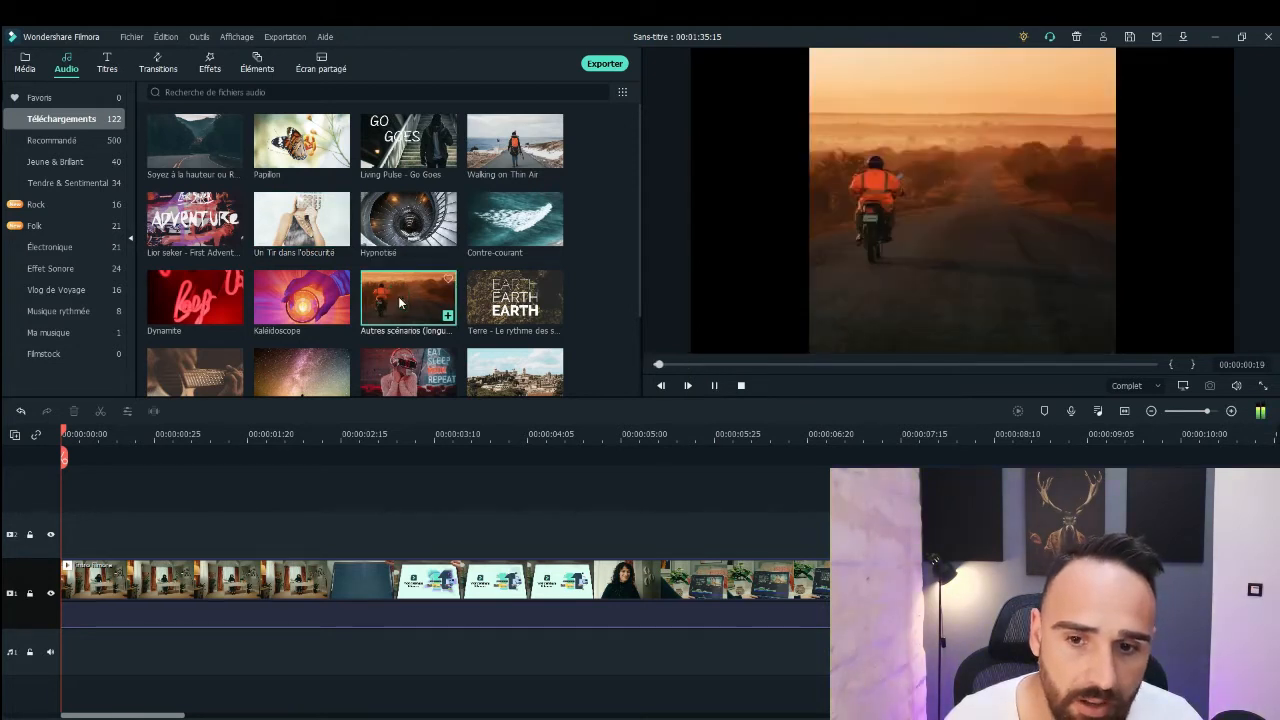
left_click(485, 225)
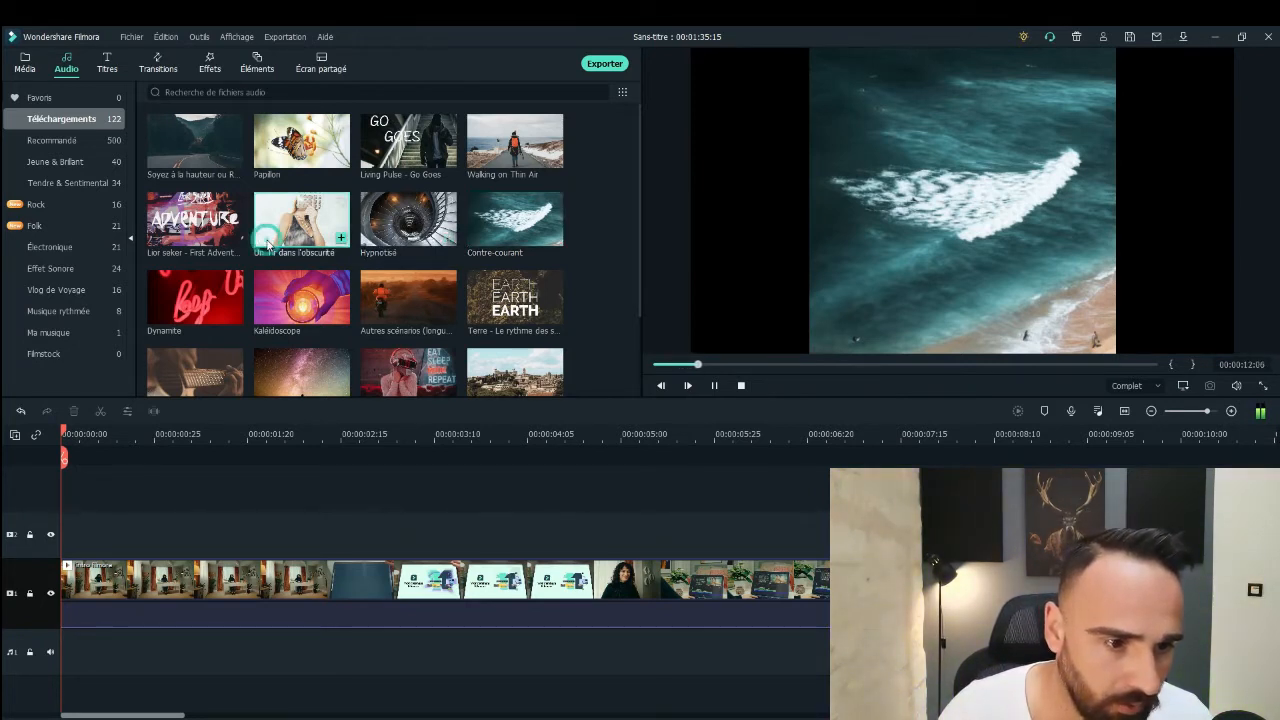
Step: Add the music track "Un Tir dans l'obscurité" to the audio track beneath the video and return the playhead to the start
left_click(300, 225)
left_click(341, 239)
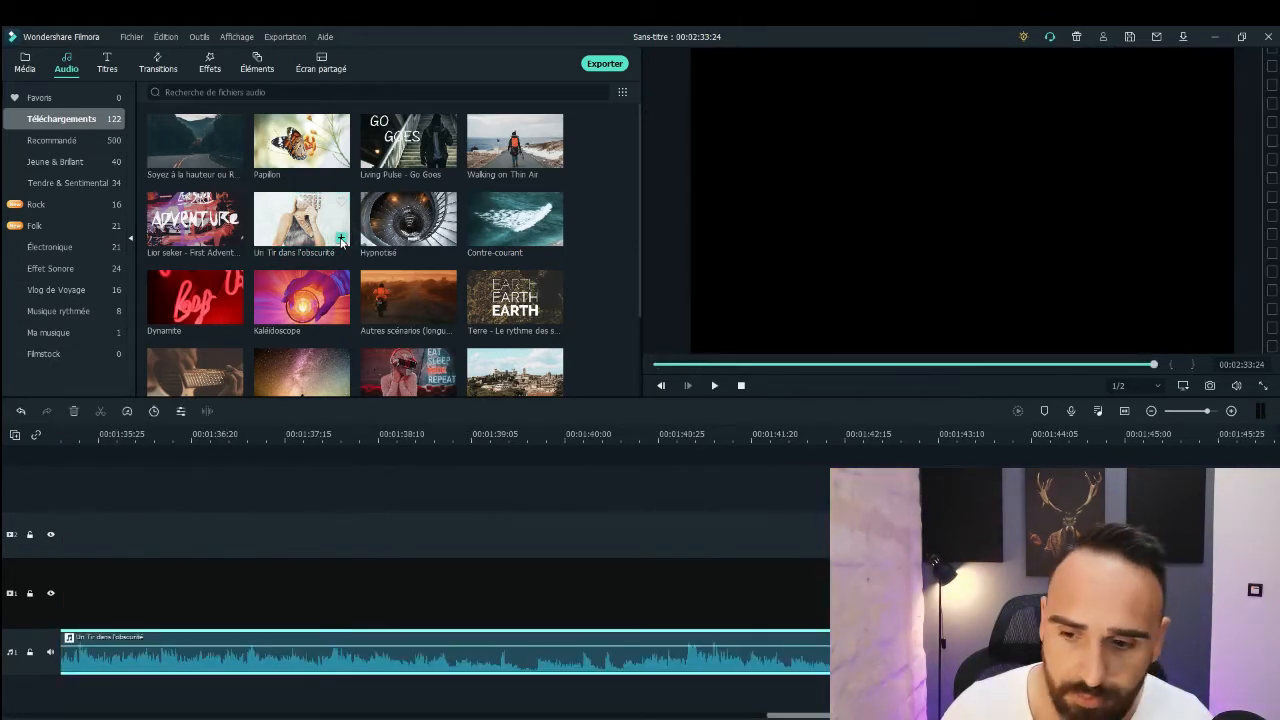
left_click(1188, 414)
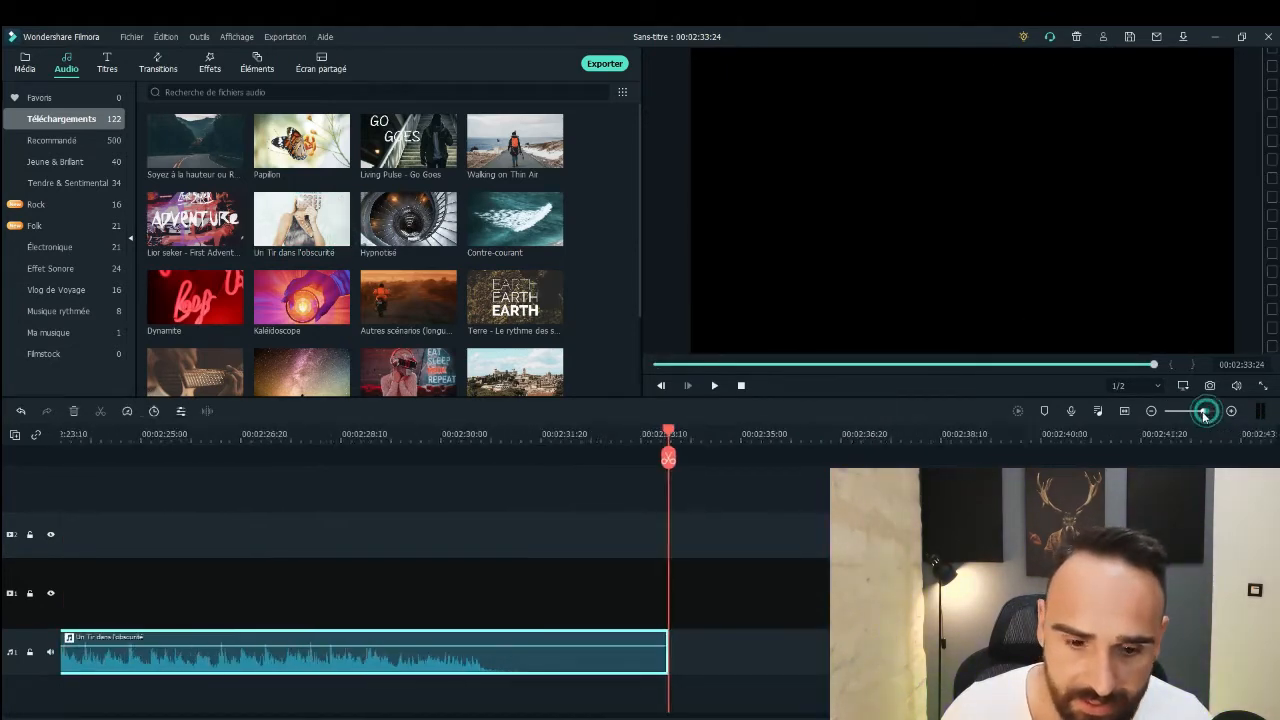
left_click_drag(1188, 413, 1194, 415)
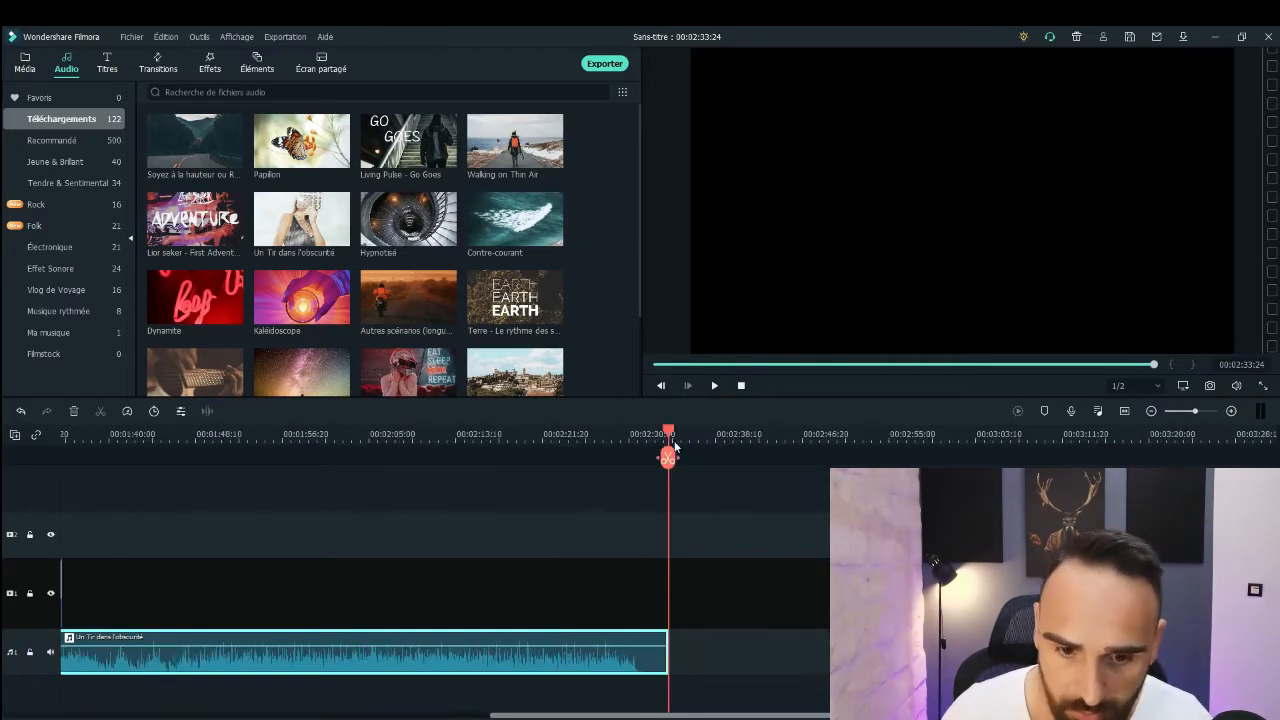
left_click(743, 386)
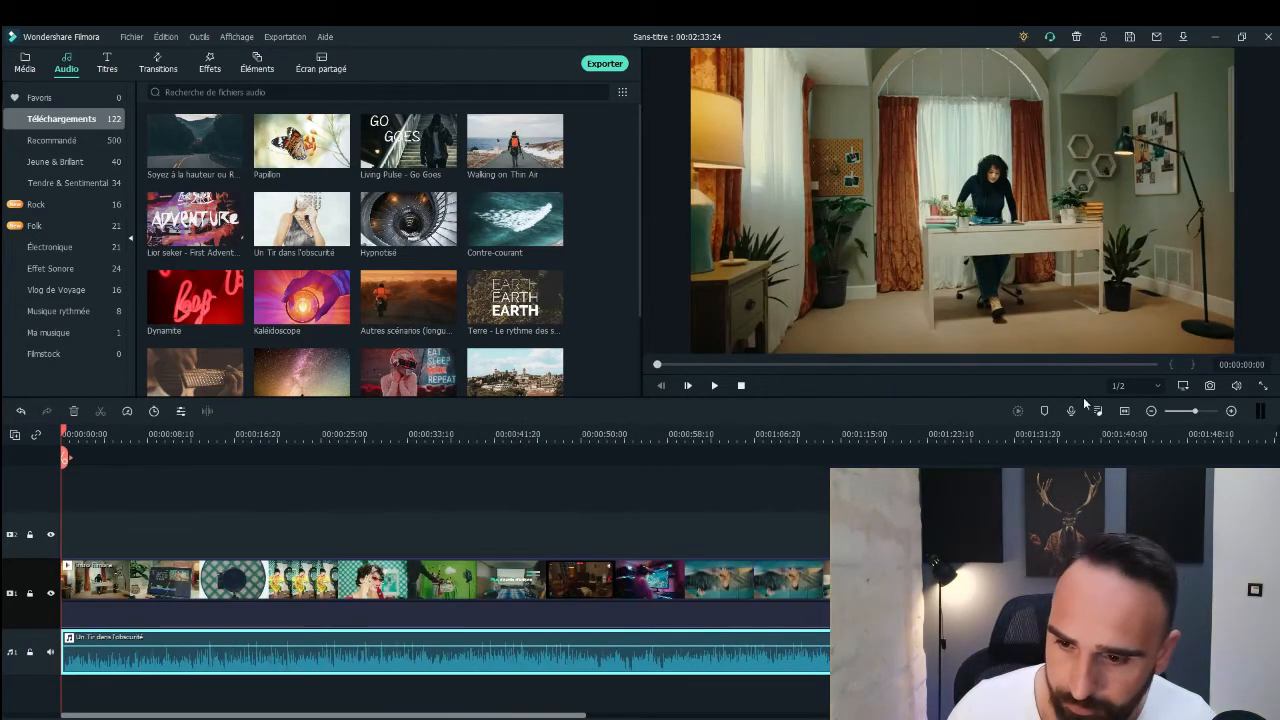
Step: Split the music track "Un Tir dans l'obscurité" at 00:00:00:10, just before its sound begins
left_click_drag(1195, 412, 1216, 415)
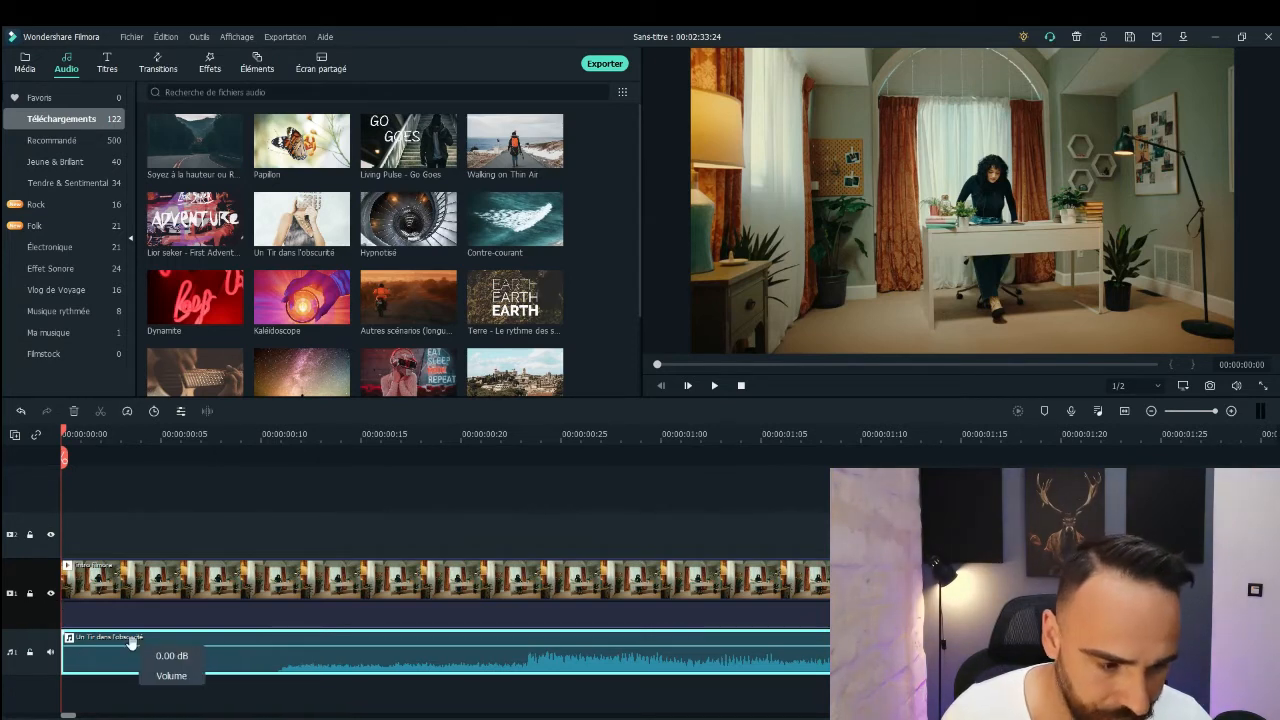
left_click_drag(63, 457, 263, 482)
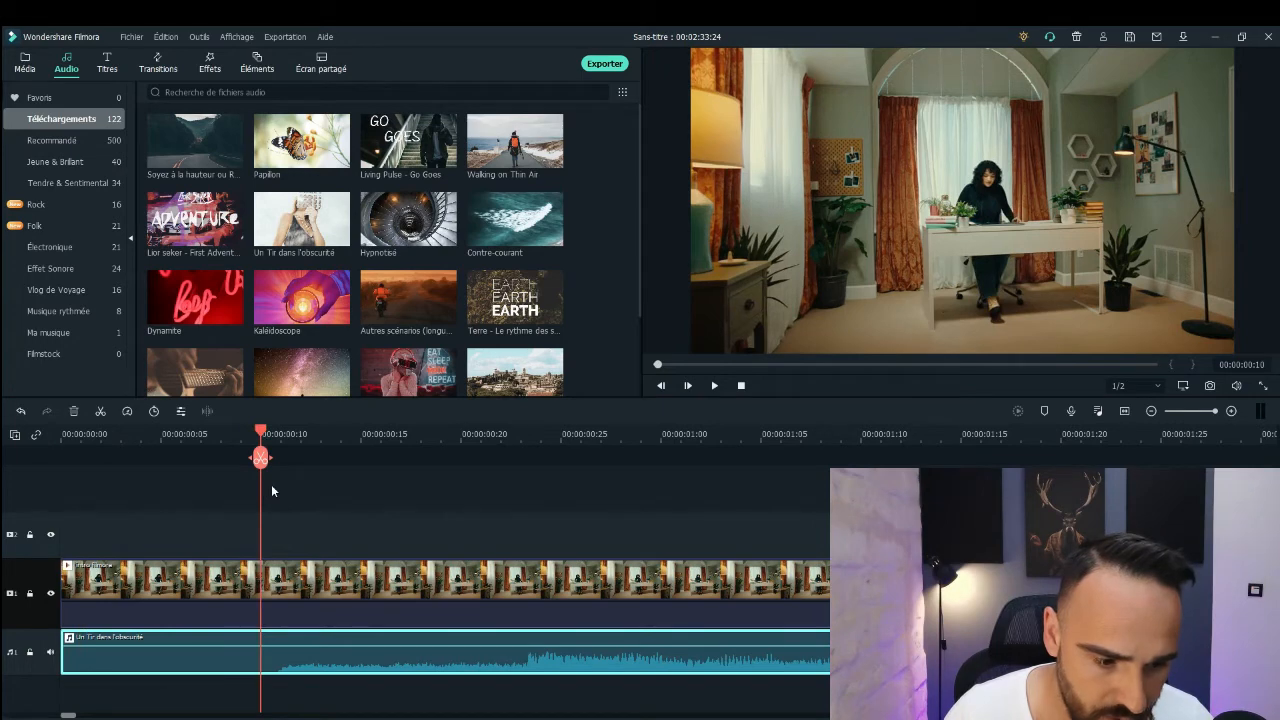
key("Right")
key("Left")
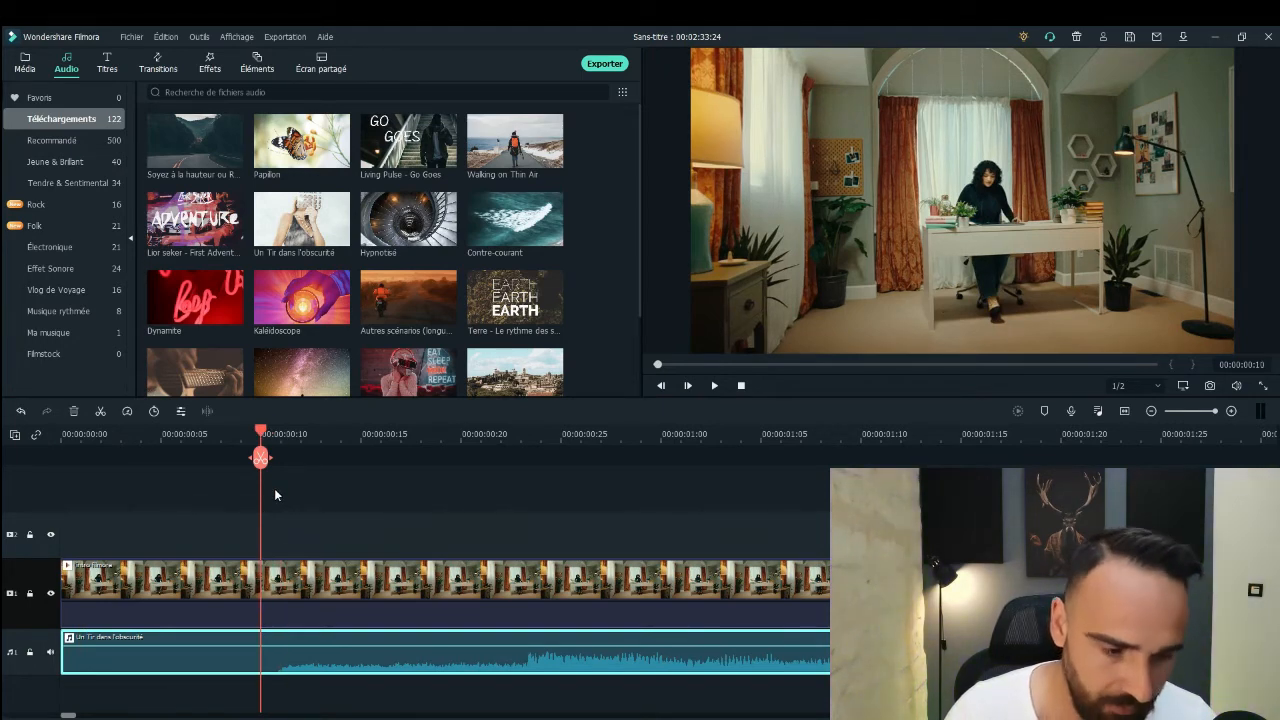
left_click(231, 663)
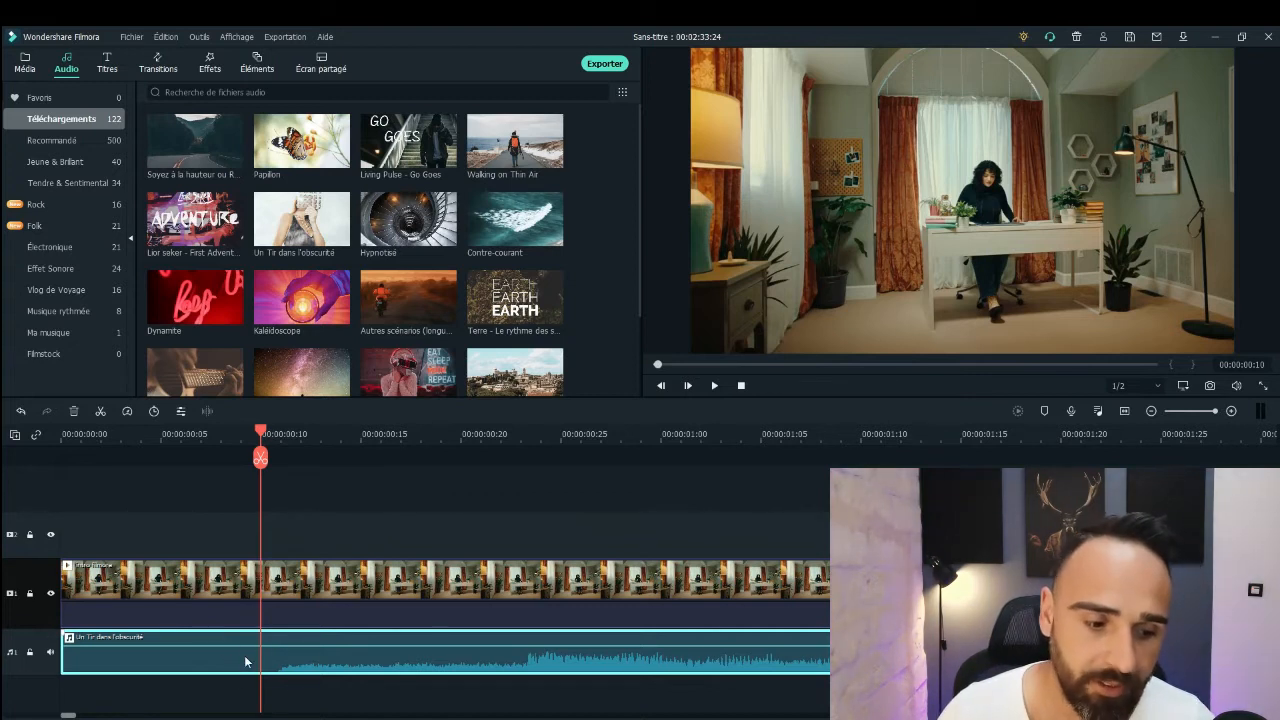
left_click(260, 458)
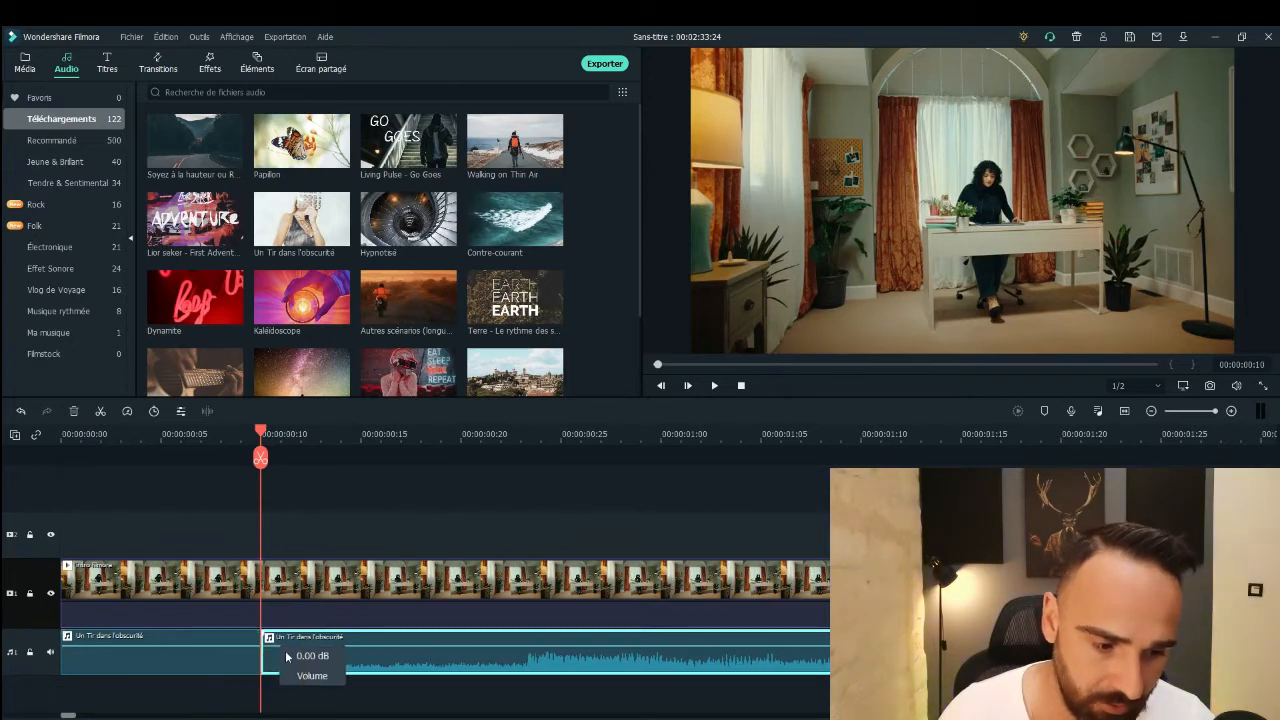
Step: Delete the silent first part of the split music so the remaining part starts at the beginning of the timeline
left_click(216, 638)
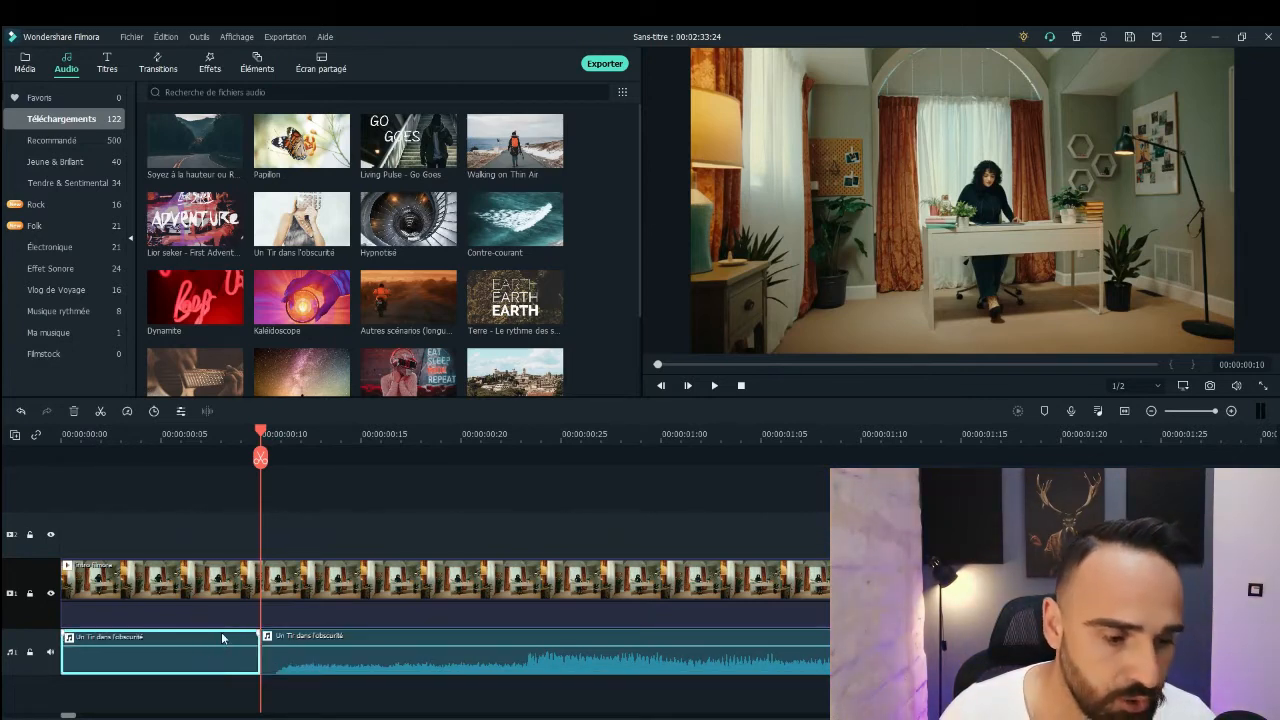
right_click(222, 637)
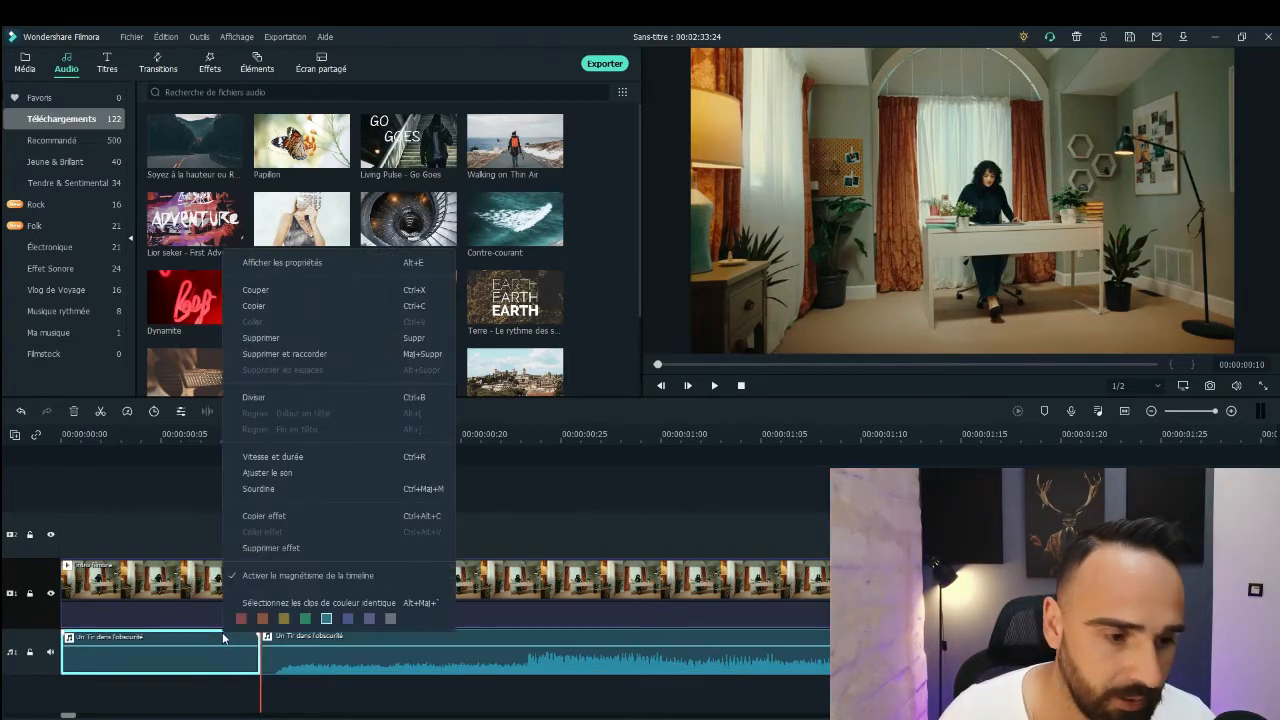
left_click(253, 340)
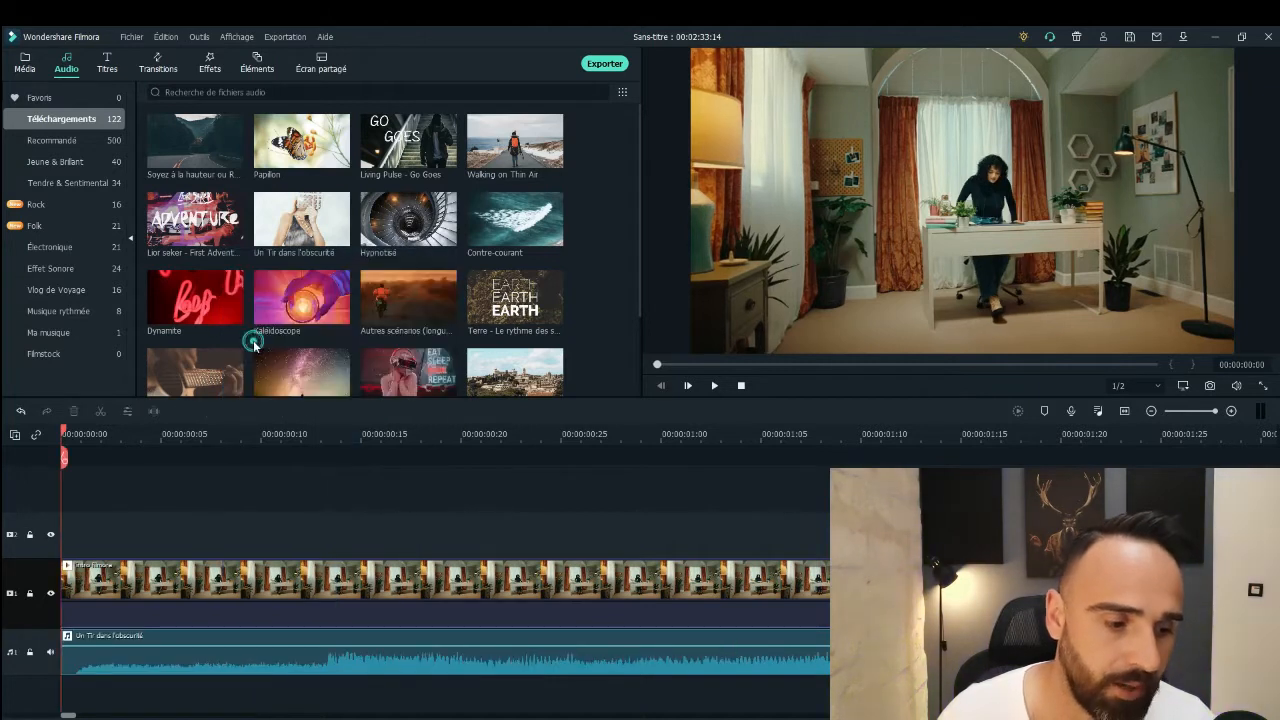
Step: Play the opening with the trimmed music for about 7 seconds and return the playhead to the start
left_click(714, 386)
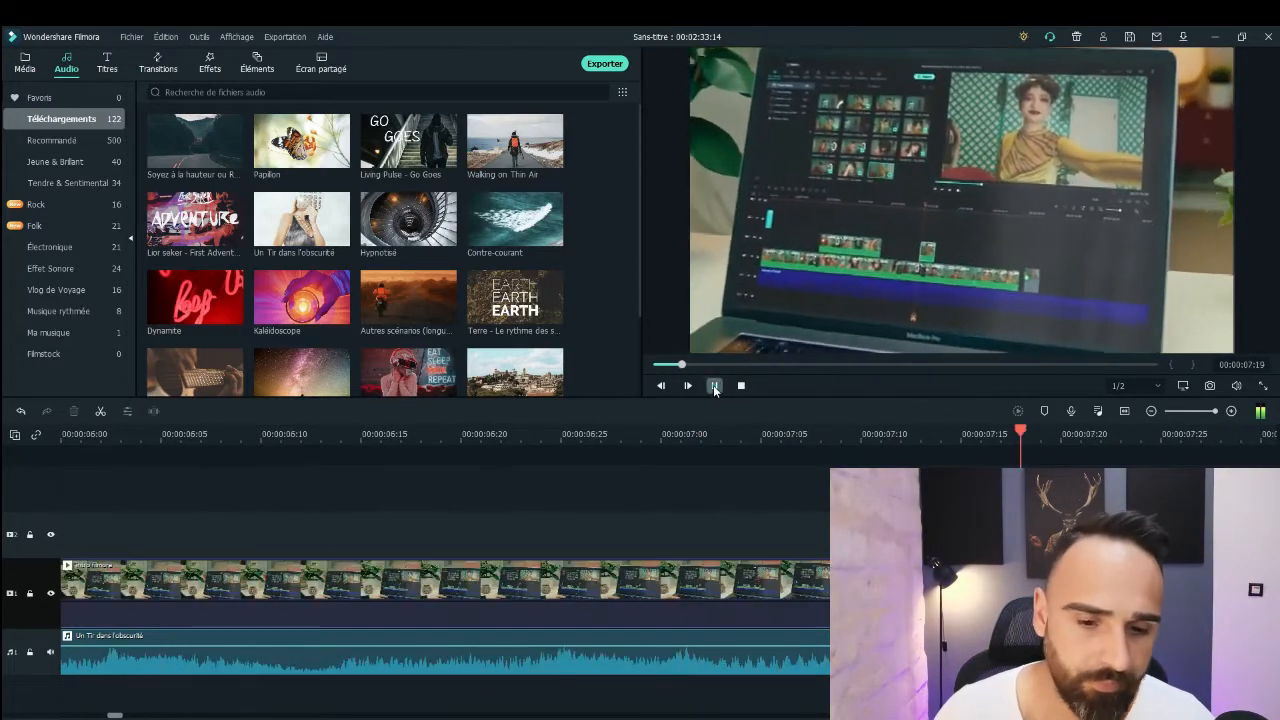
left_click(714, 386)
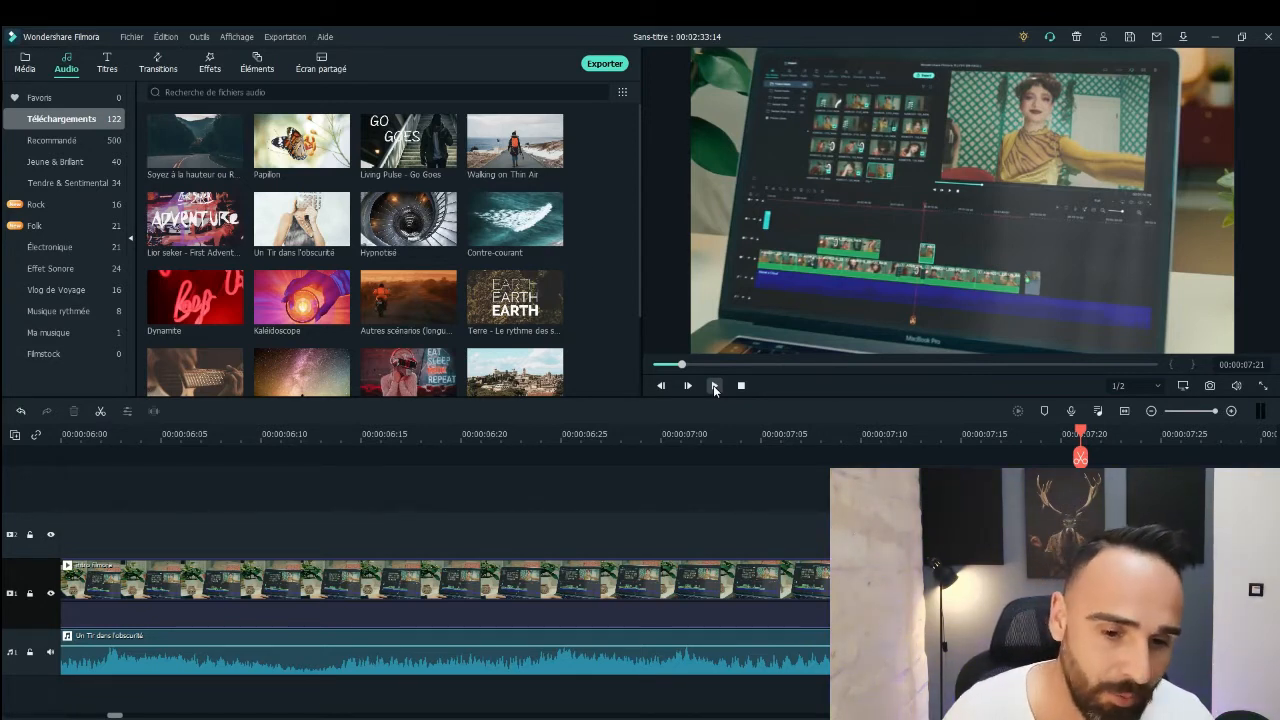
left_click(741, 386)
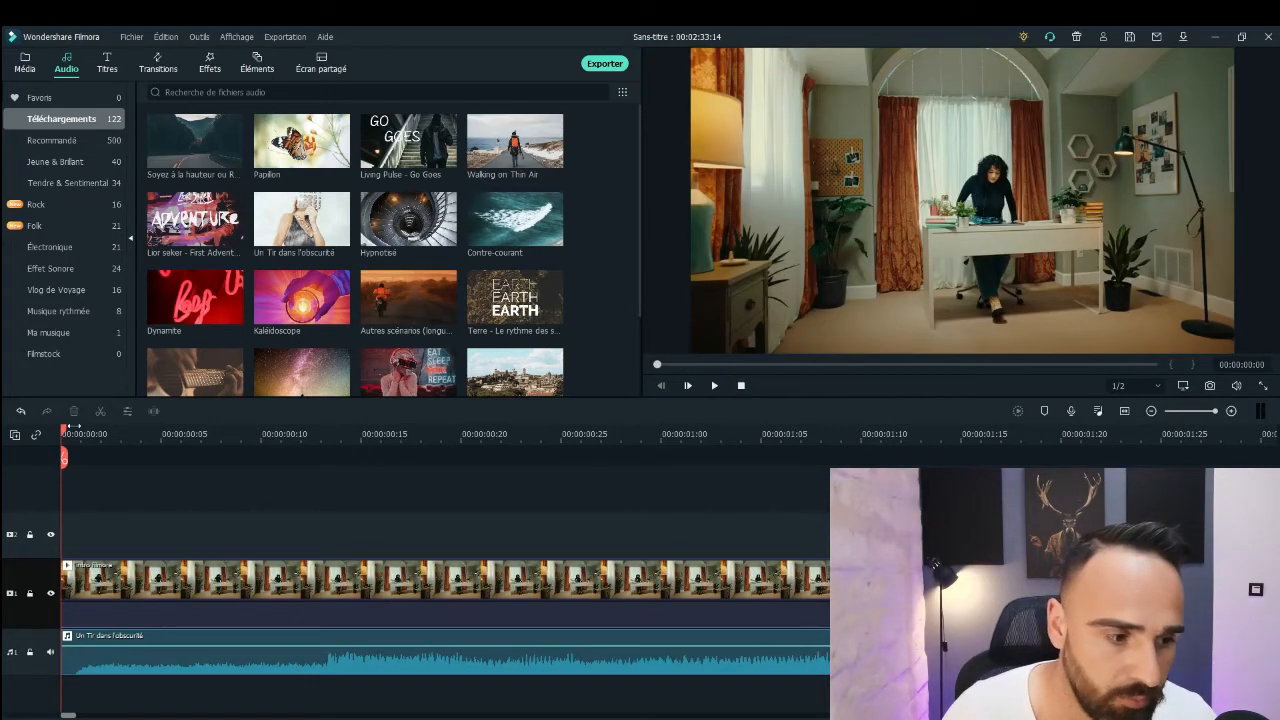
left_click_drag(80, 431, 55, 445)
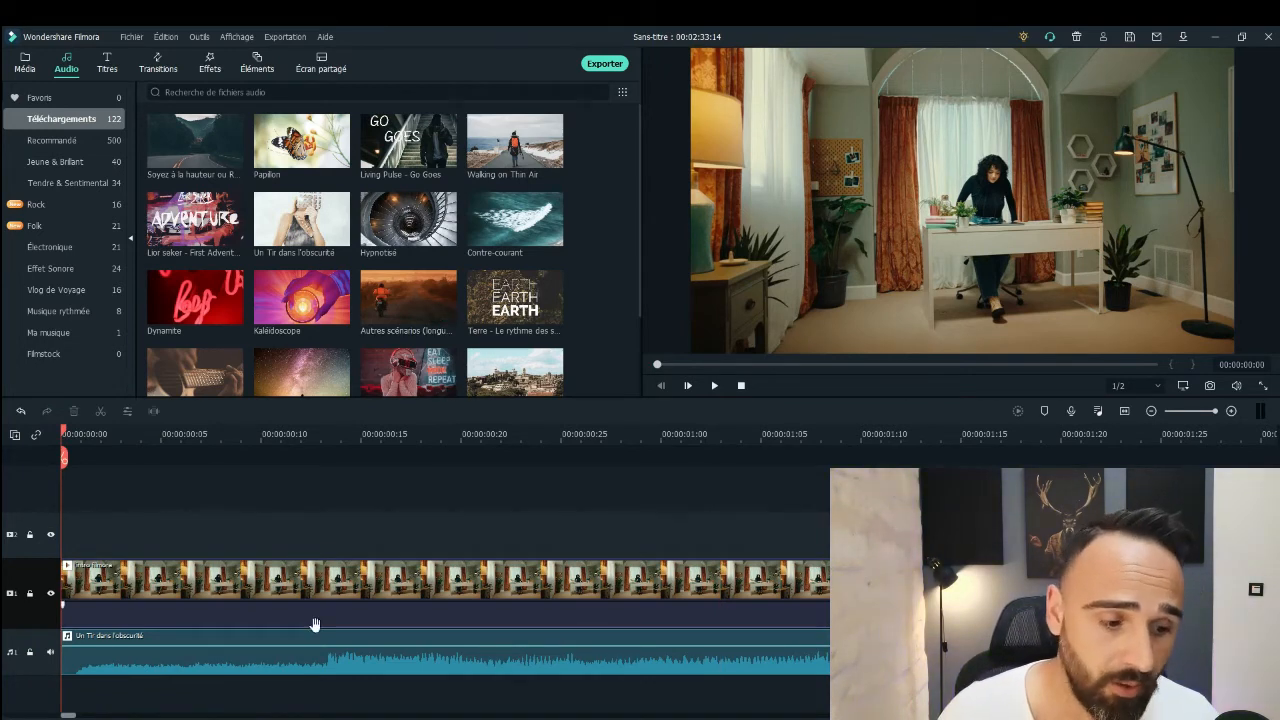
Step: Add the downloaded opening title "Pack Actualités Ouverture" at the start of the track above the video
left_click(107, 62)
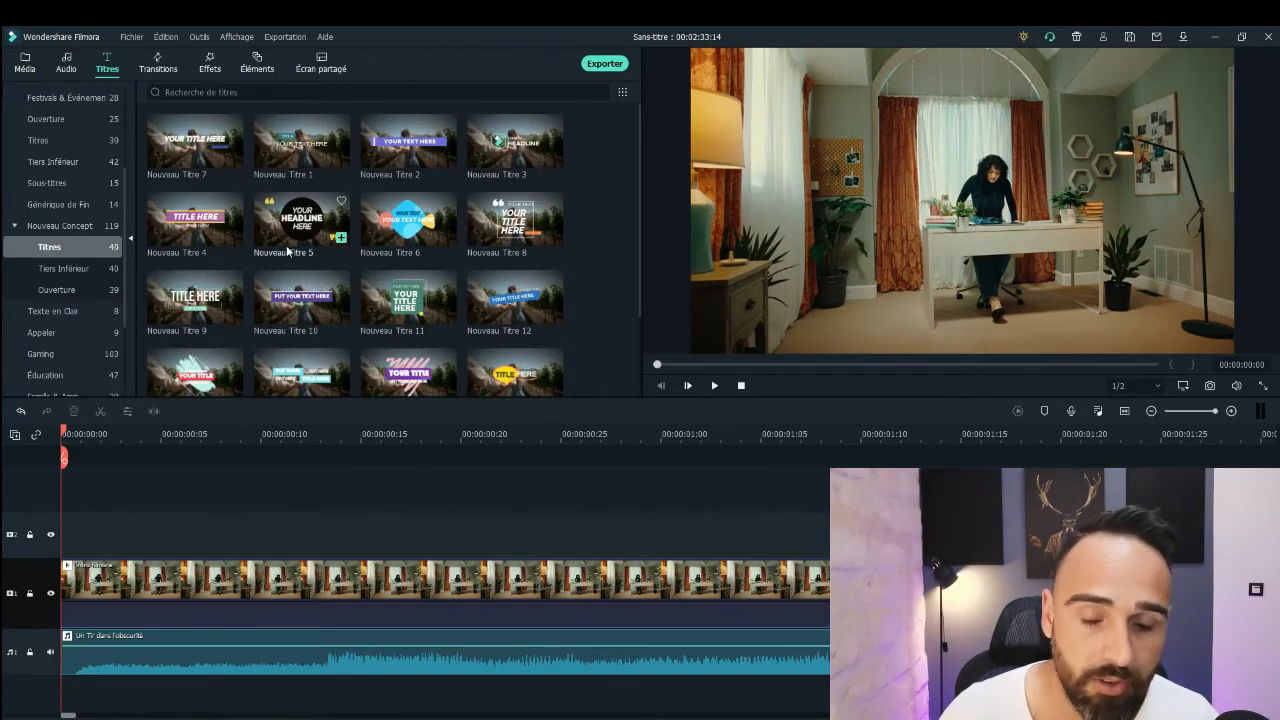
scroll(300, 265, "down", 5)
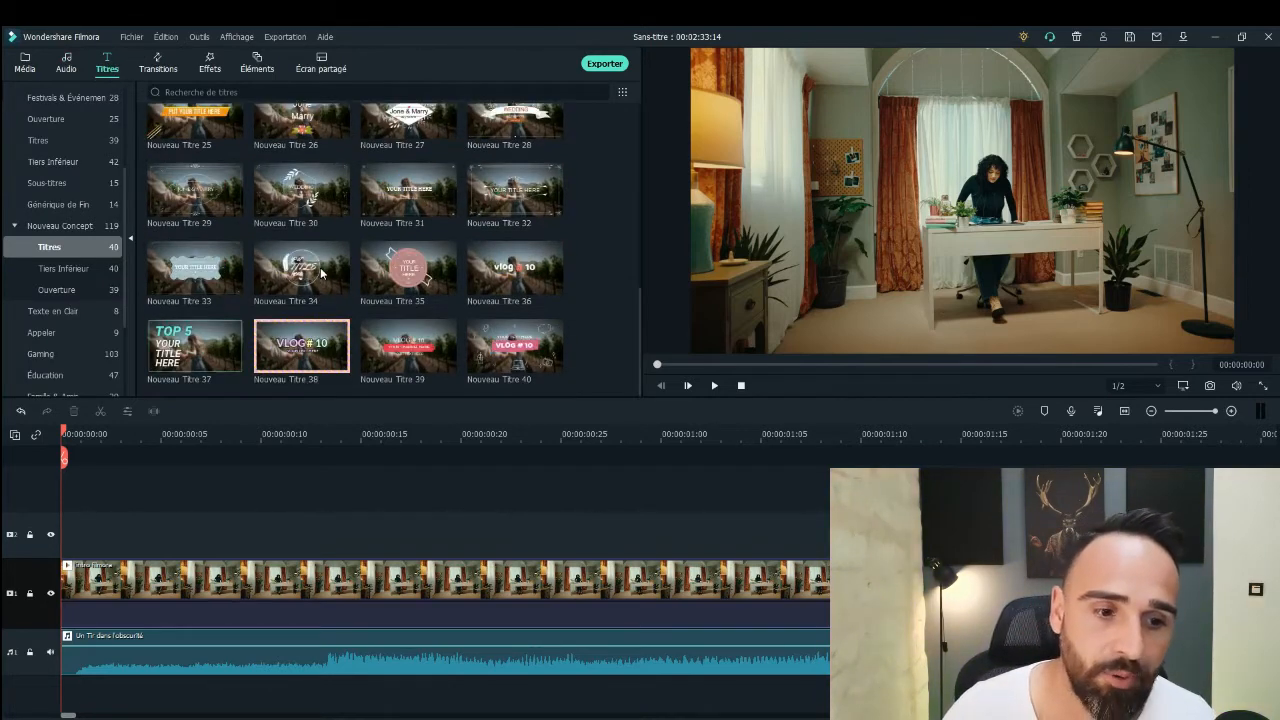
scroll(370, 310, "up", 8)
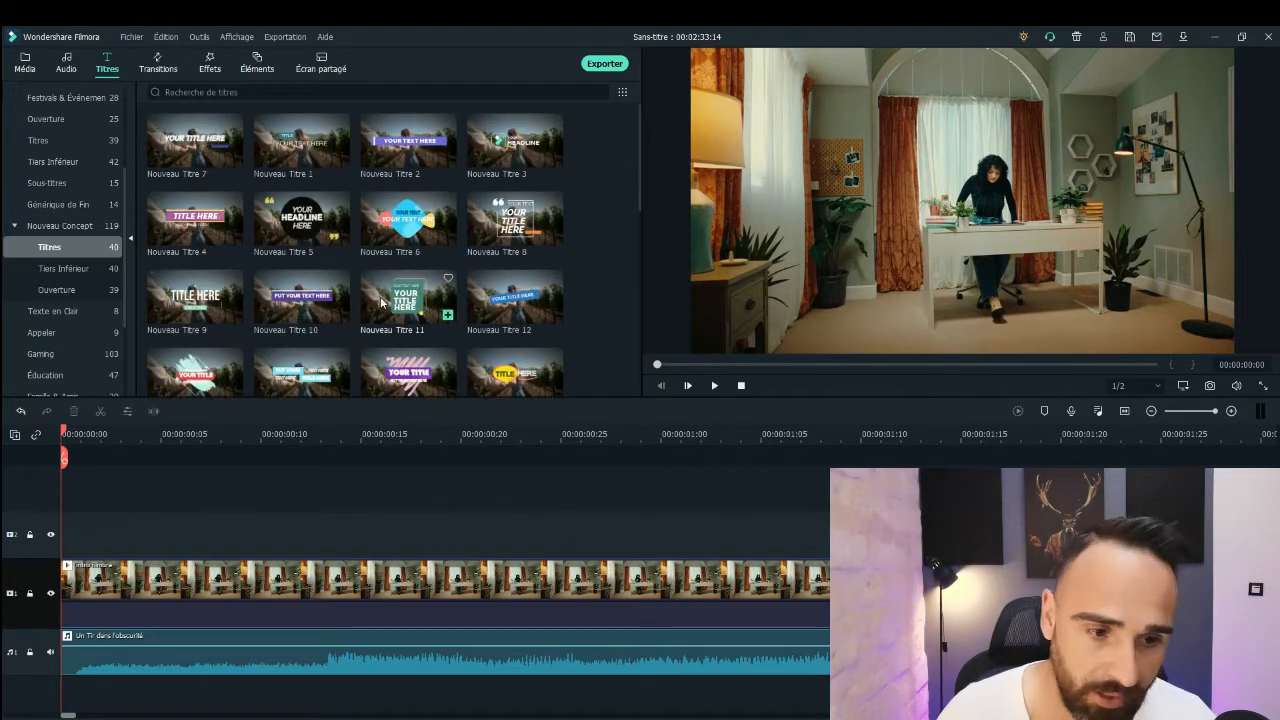
left_click(48, 119)
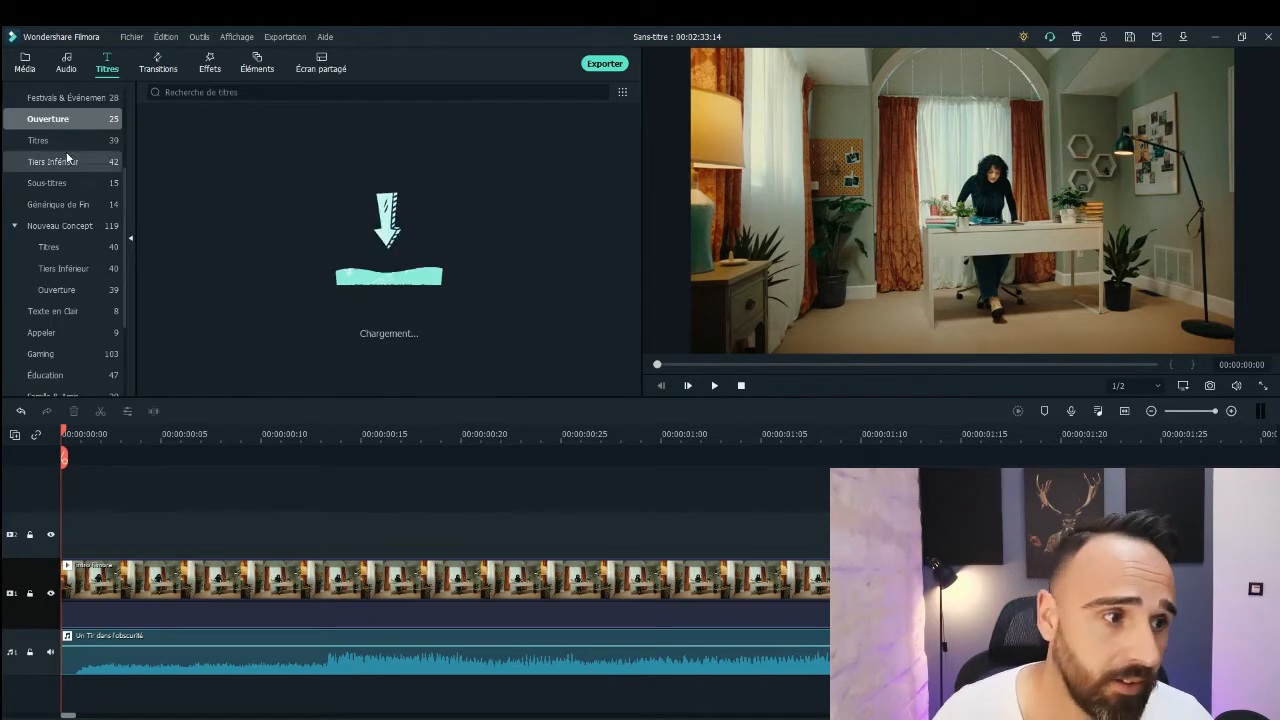
scroll(47, 143, "up", 3)
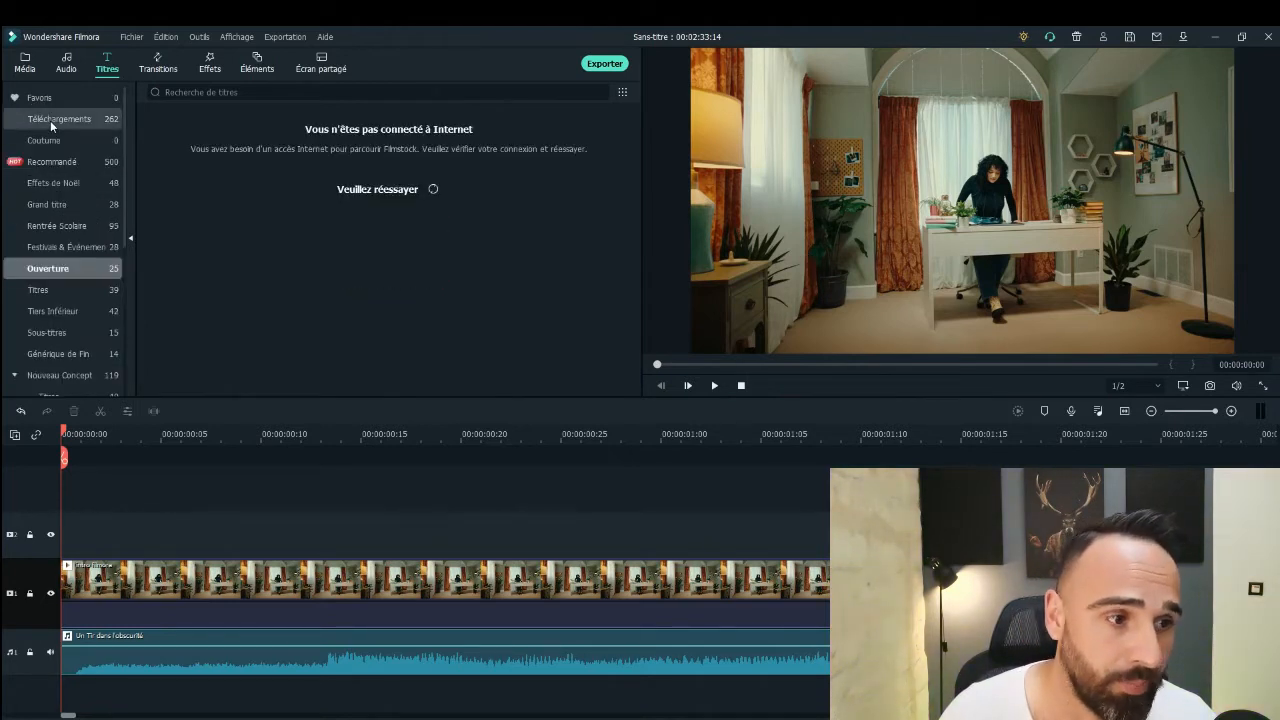
left_click(55, 119)
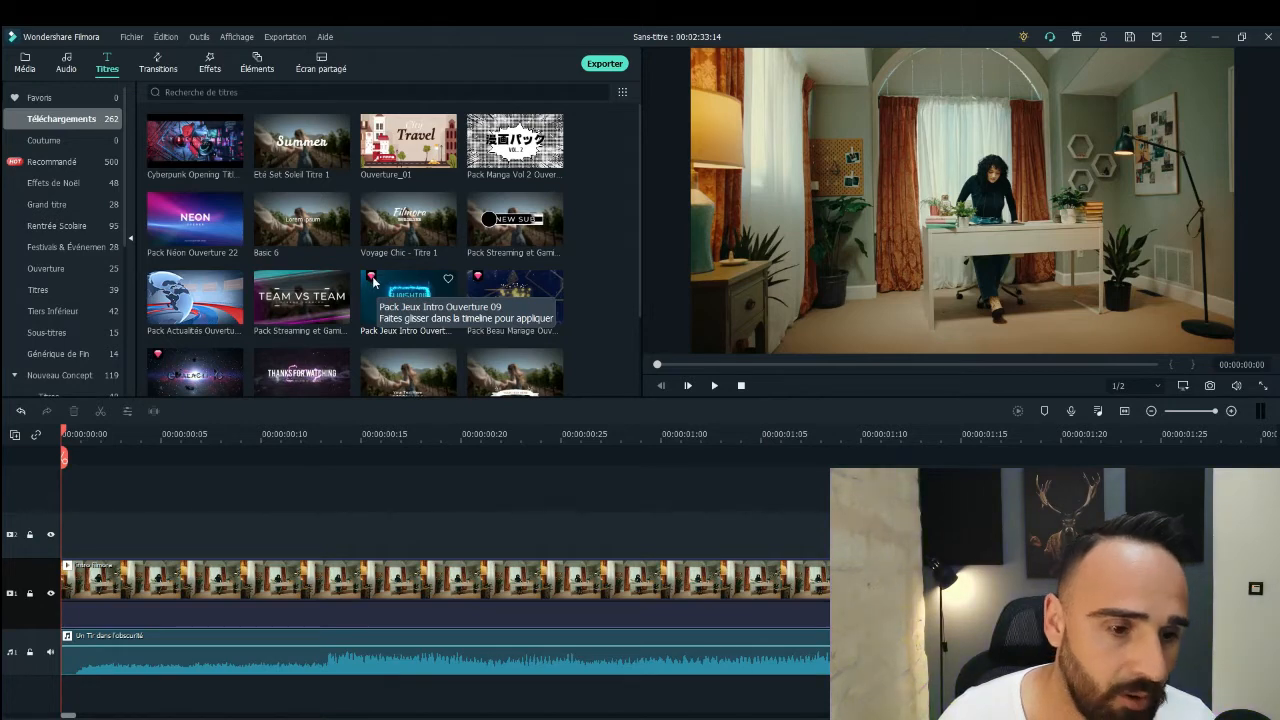
scroll(415, 312, "down", 2)
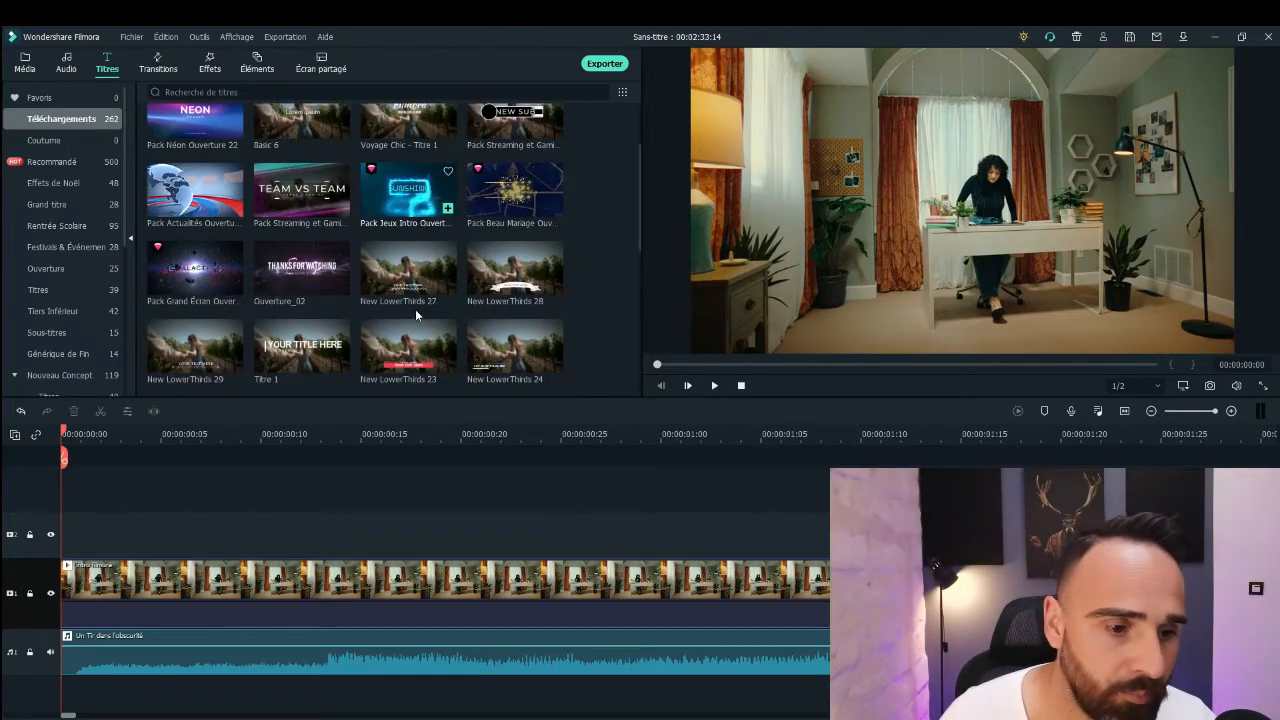
scroll(350, 325, "up", 2)
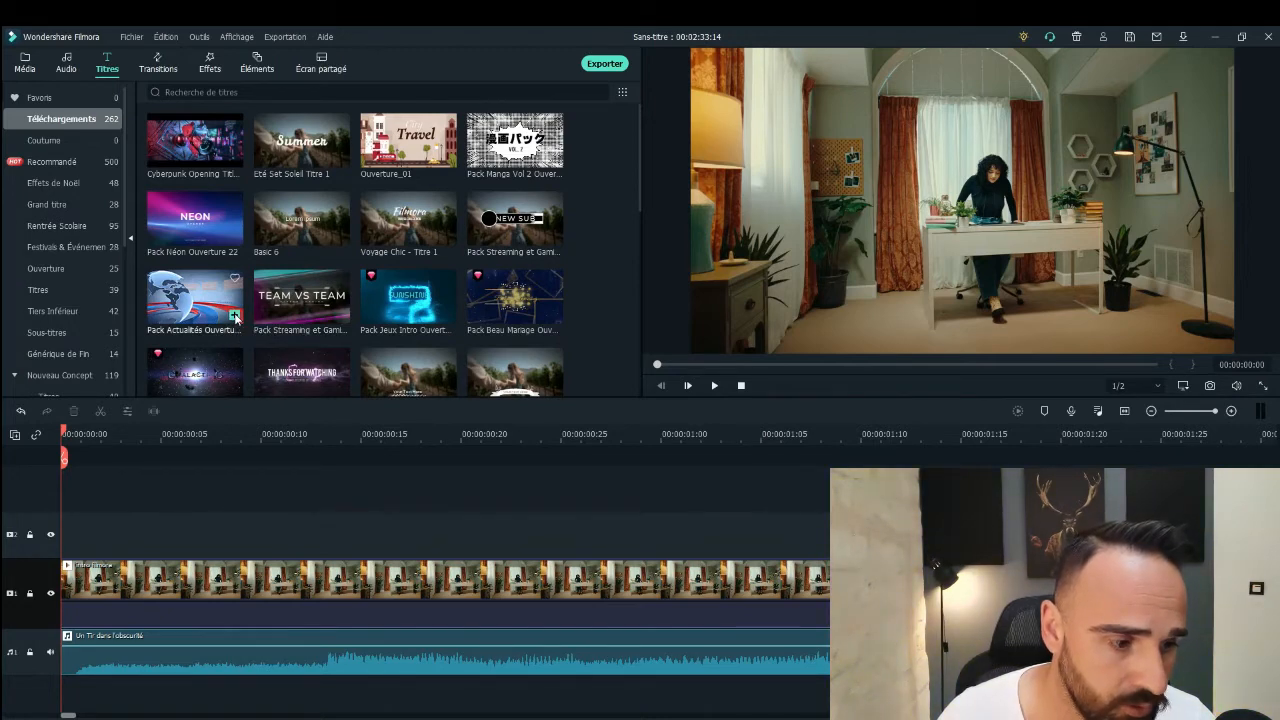
left_click(234, 316)
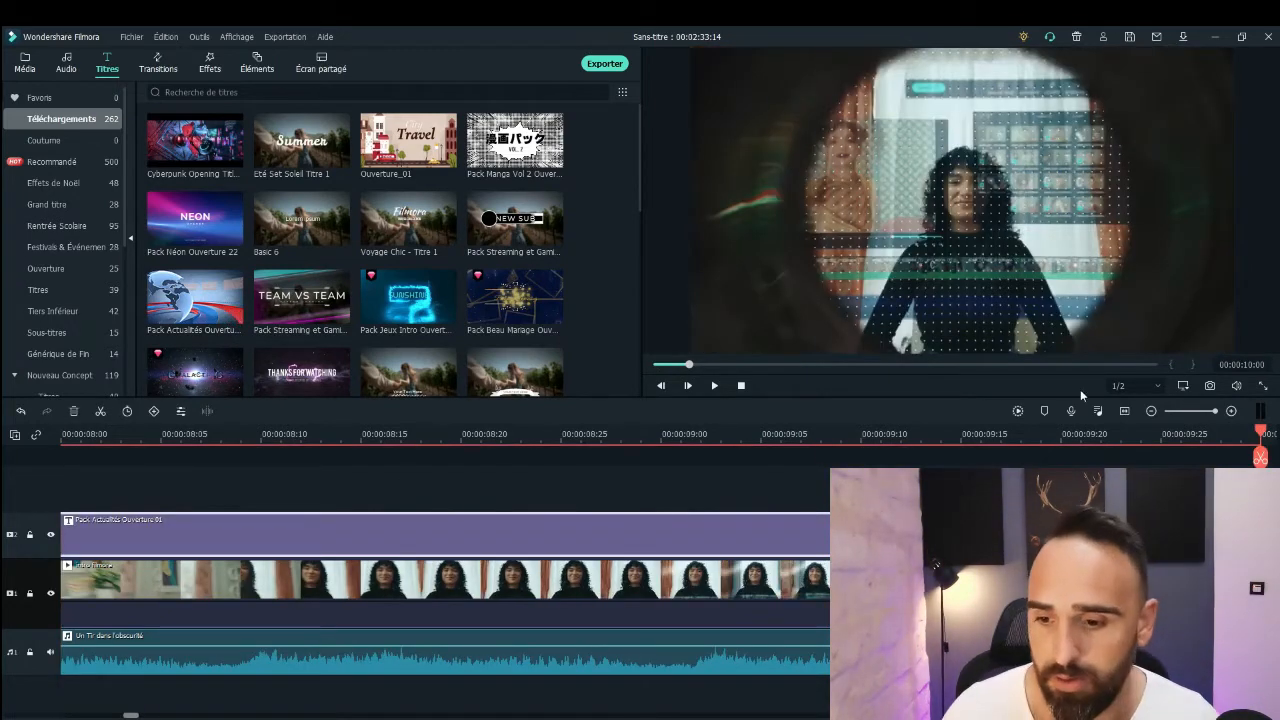
Step: Move the intro video and the music so both start at 00:00:10:00, where the opening title ends
left_click_drag(1217, 416, 1201, 417)
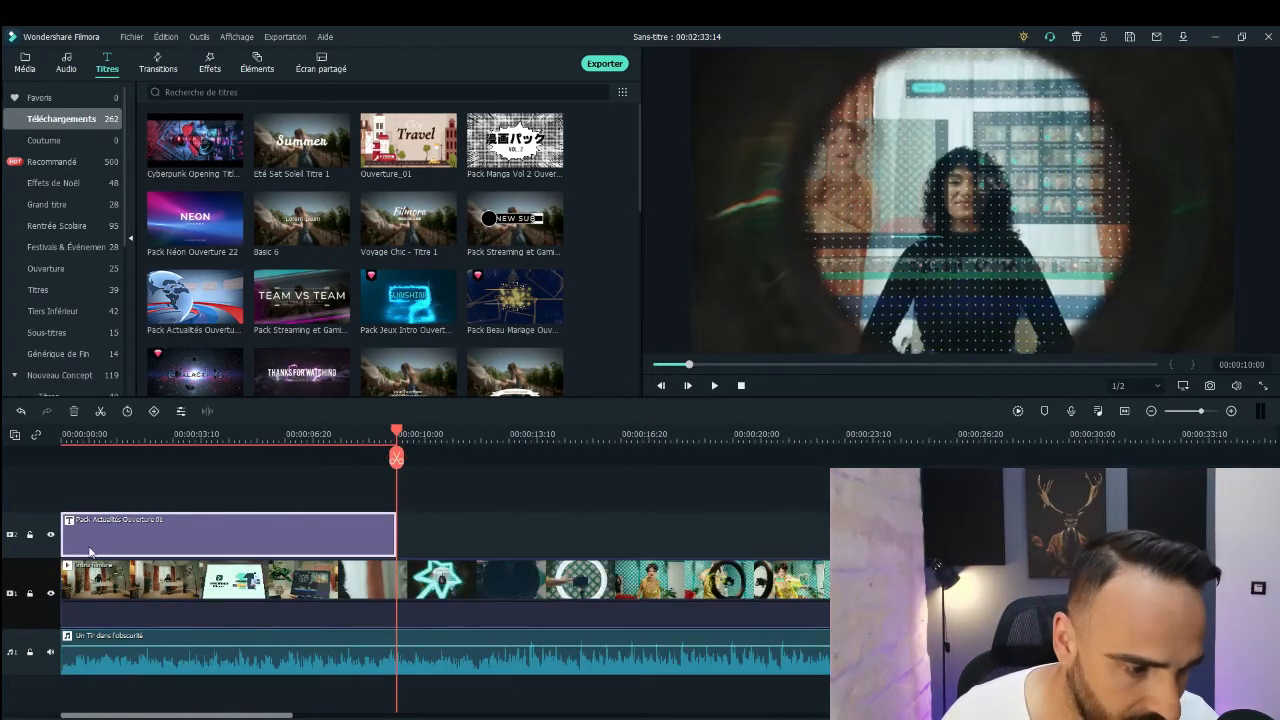
left_click_drag(112, 585, 446, 591)
left_click_drag(238, 642, 579, 647)
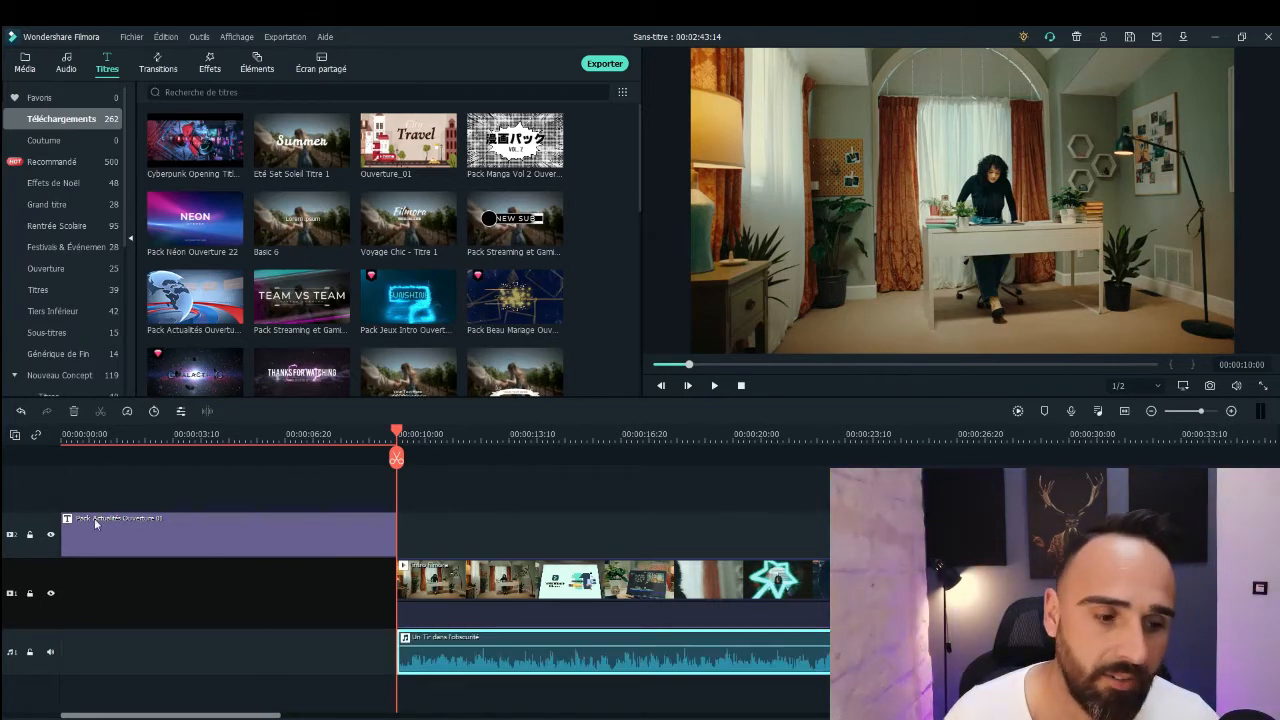
Step: Replace the opening title's "YOUR TEXT HERE" text with "News Video Youtube" and apply the change
left_click_drag(403, 432, 276, 515)
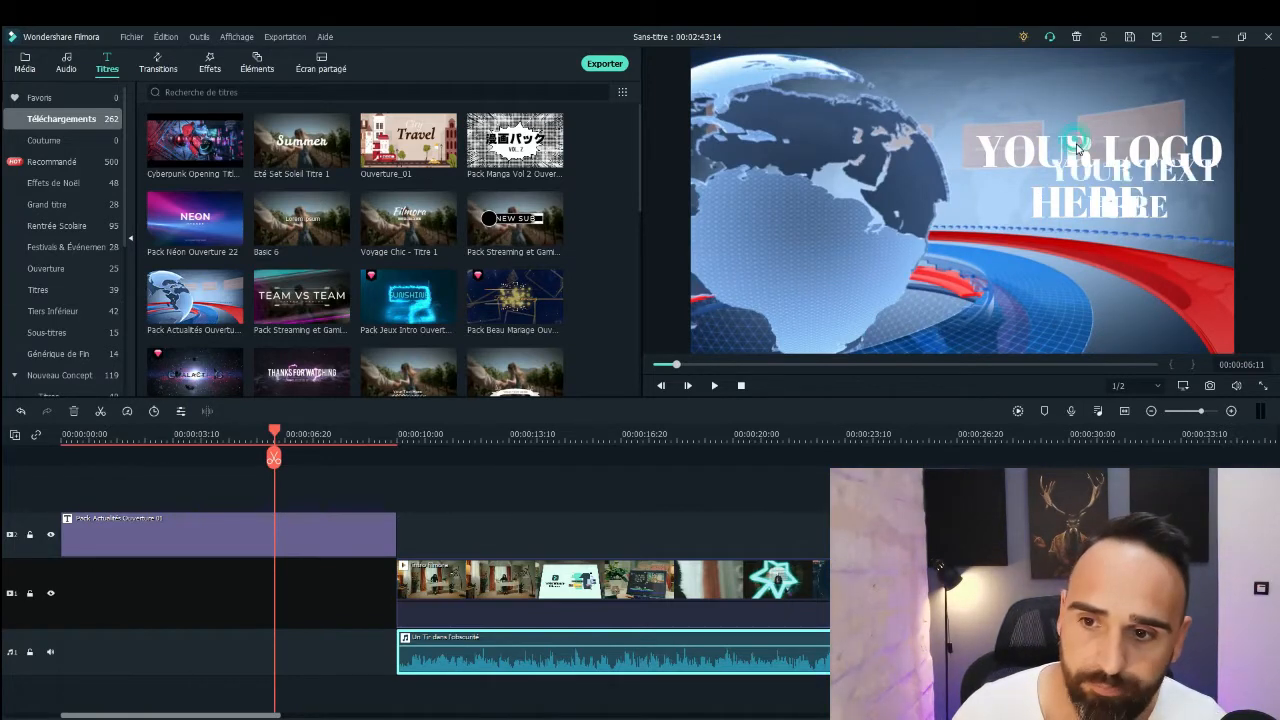
double_click(1088, 181)
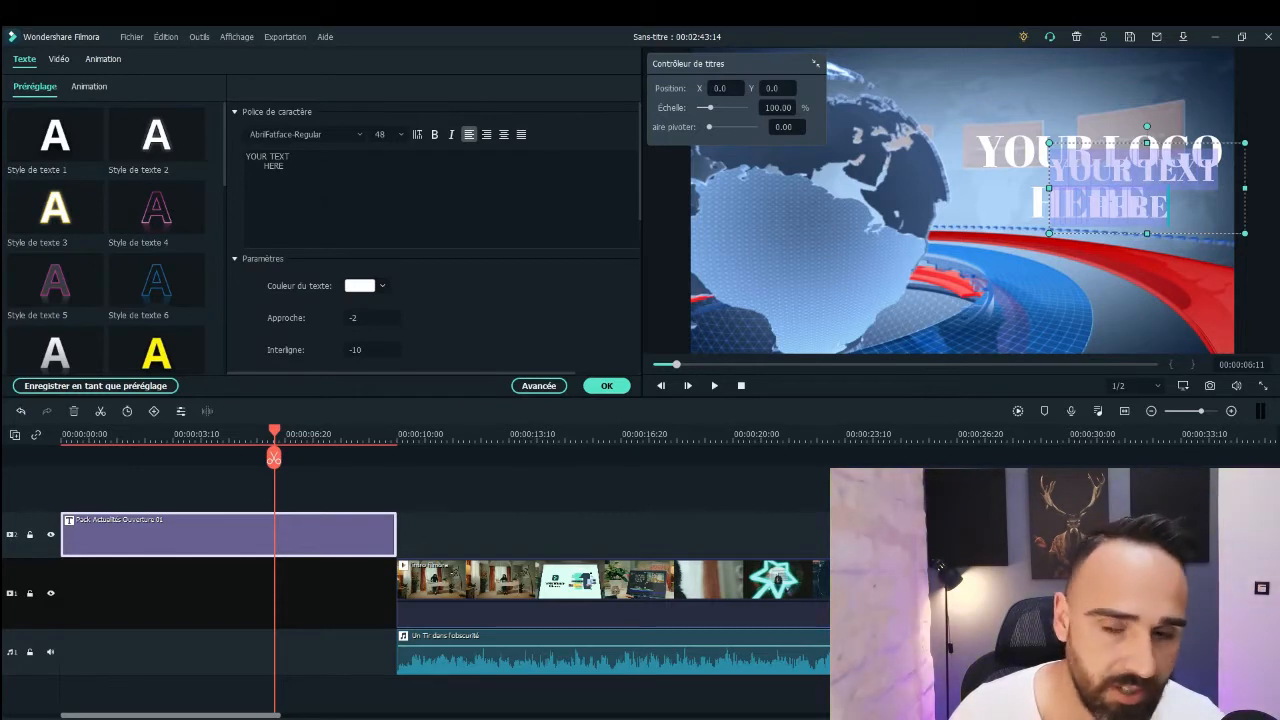
left_click_drag(294, 166, 245, 156)
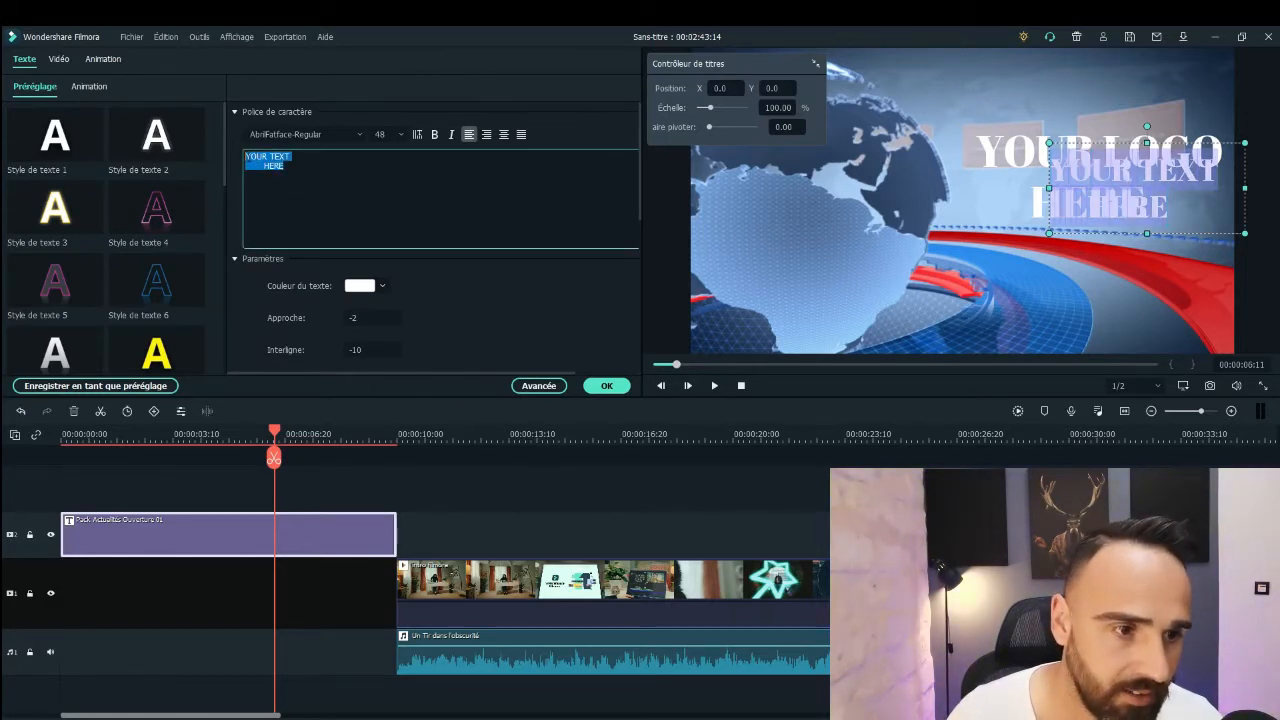
key("BackSpace")
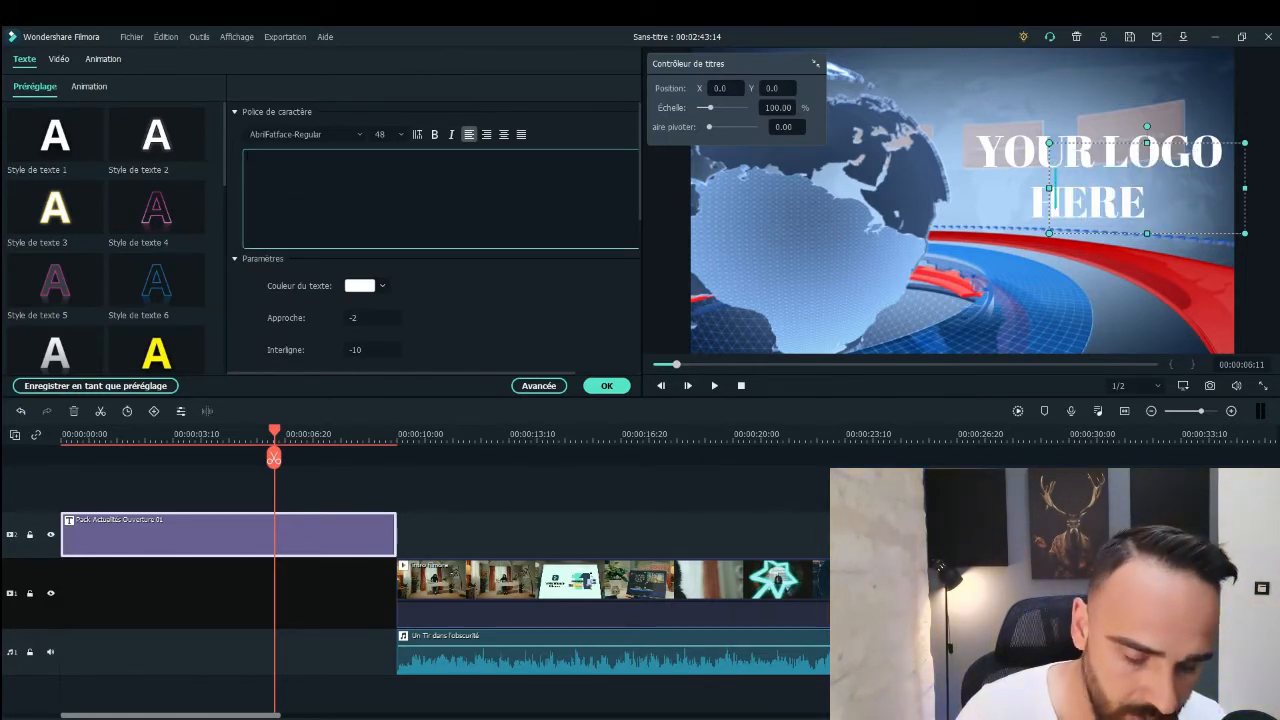
type("New")
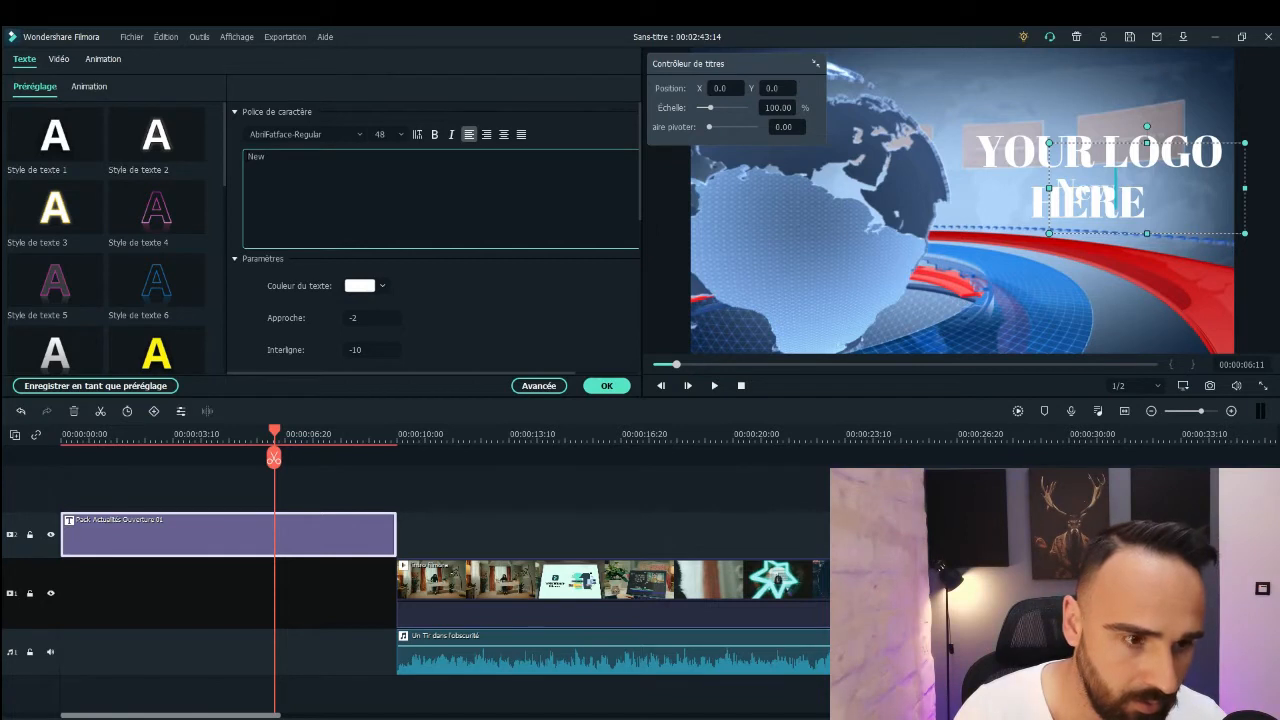
type(" s")
key("BackSpace")
key("BackSpace")
type("s")
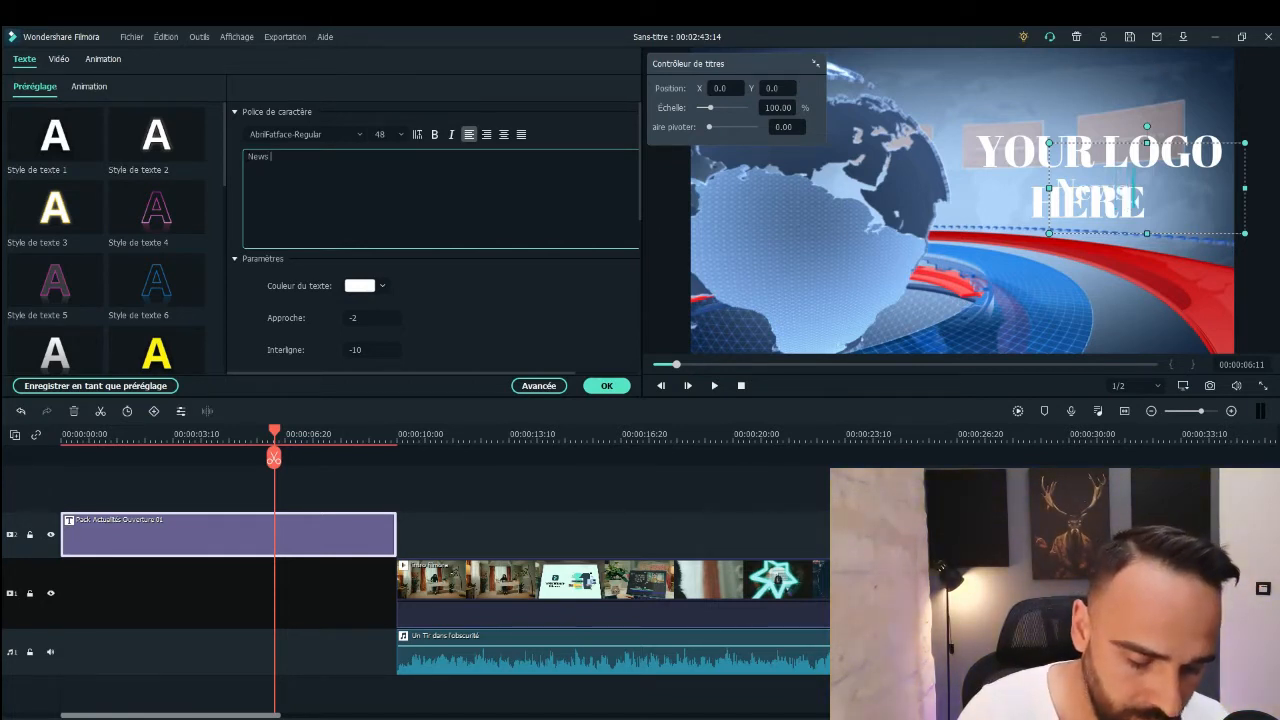
type(" Video")
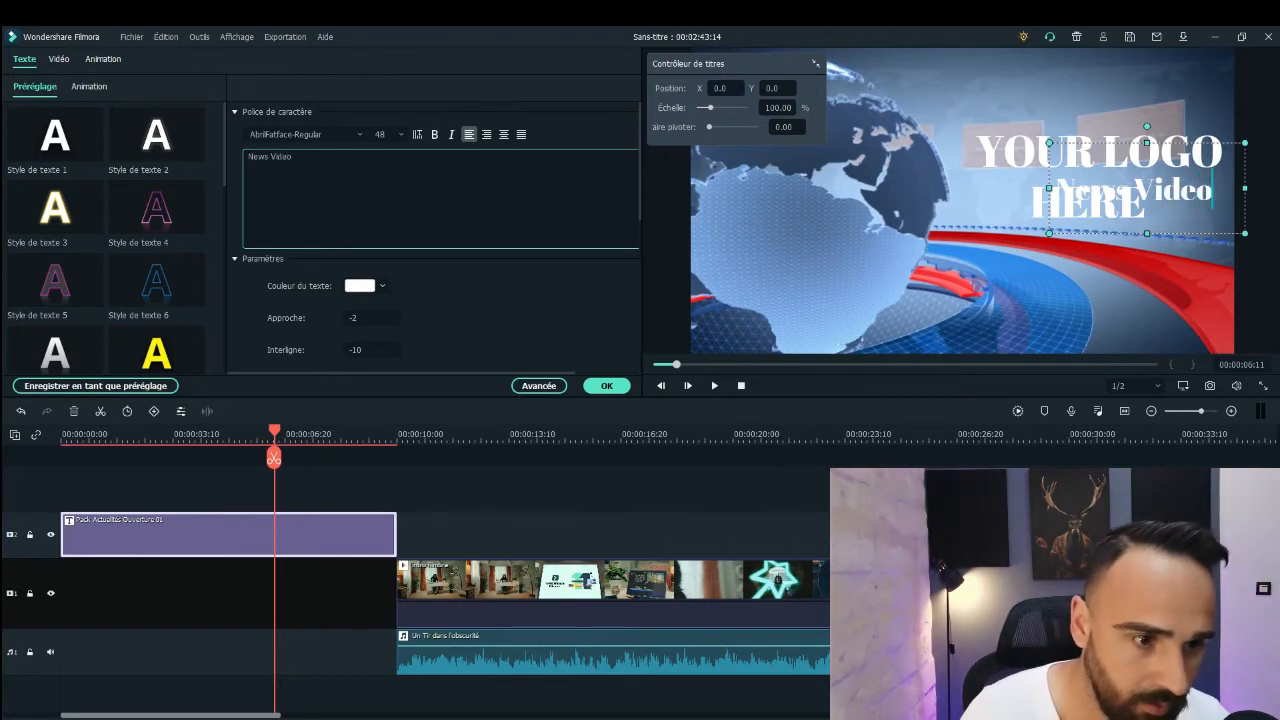
type(" Yo")
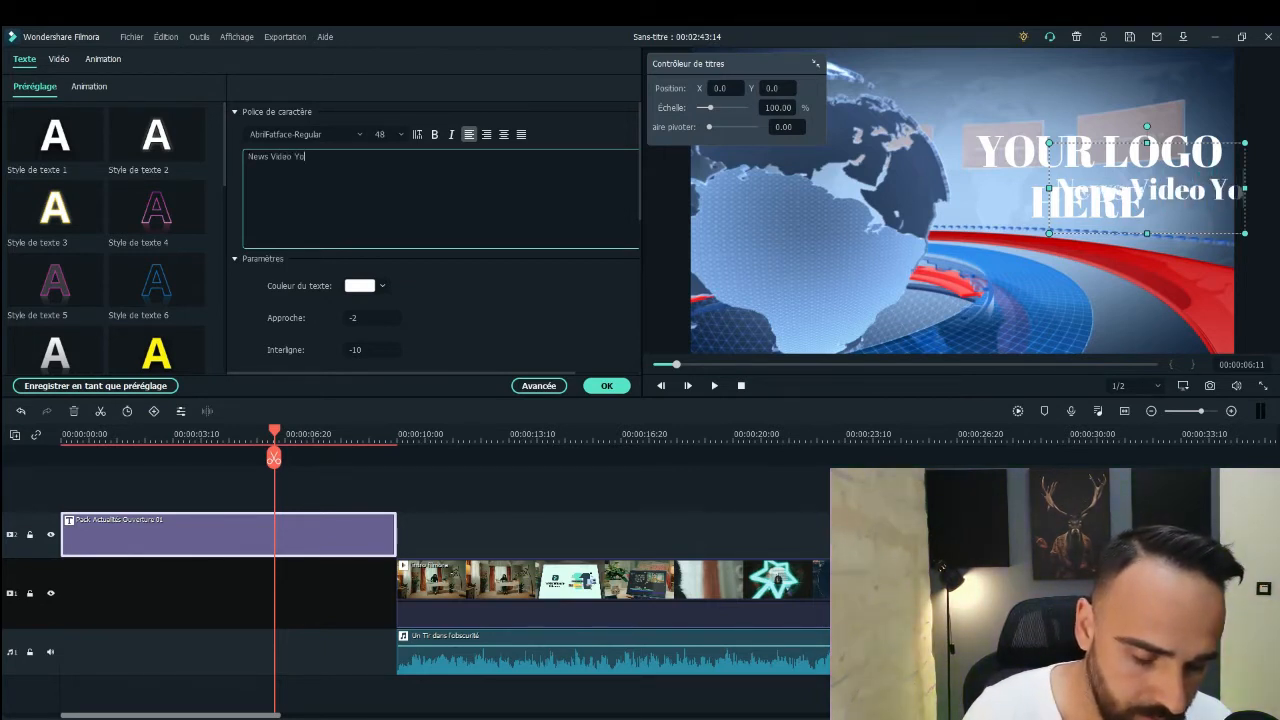
type("utube")
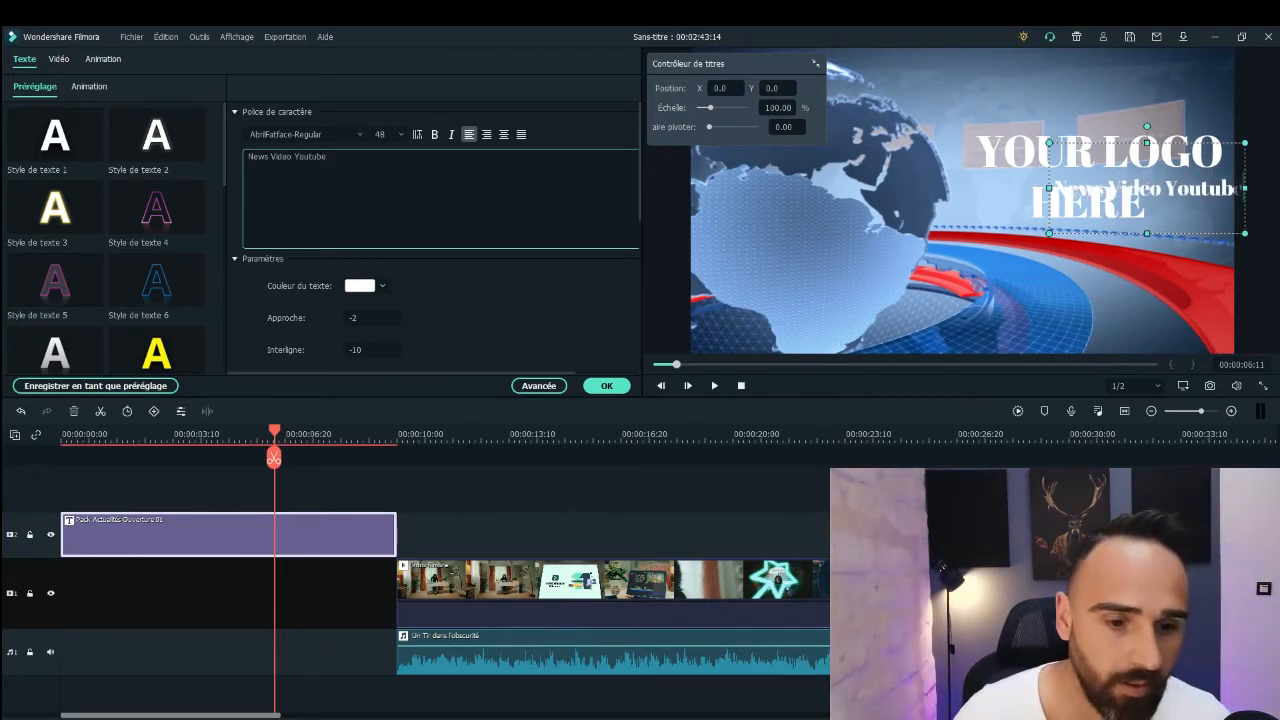
left_click(606, 385)
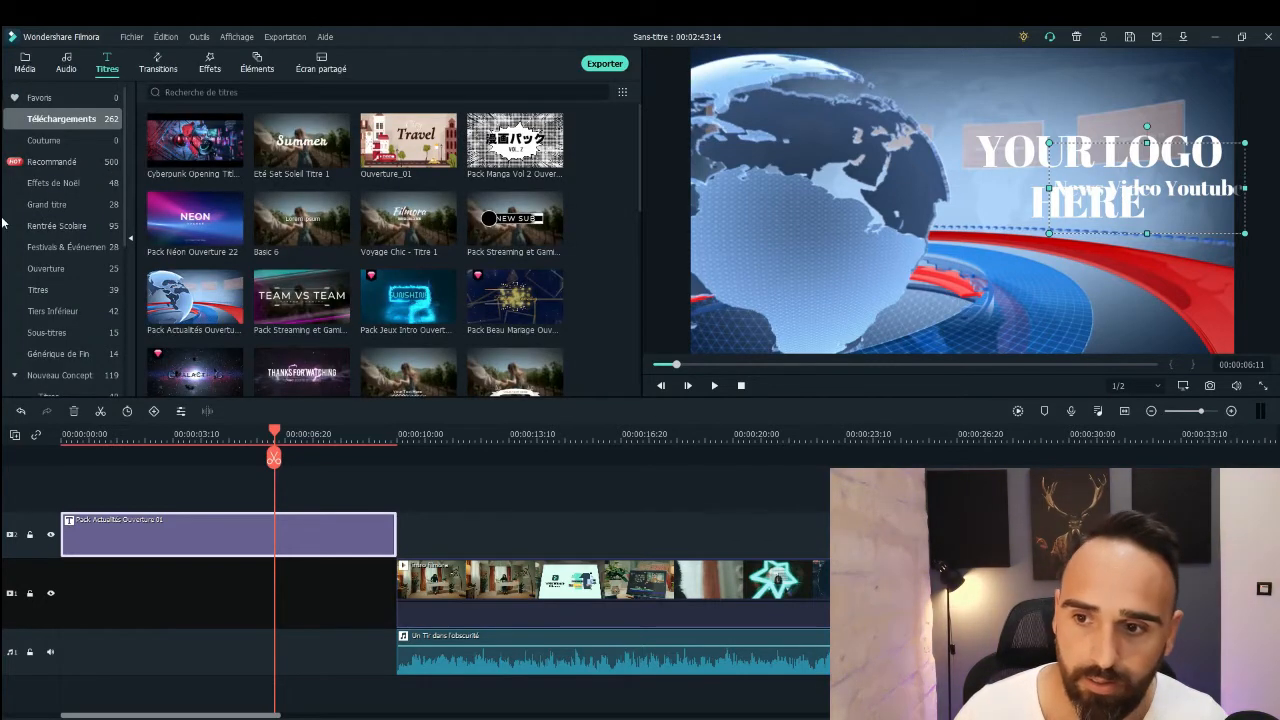
Step: Move the "News Video Youtube" text clear of the logo placeholder and delete the "YOUR LOGO HERE" text from the opening title
left_click_drag(1158, 187, 1059, 108)
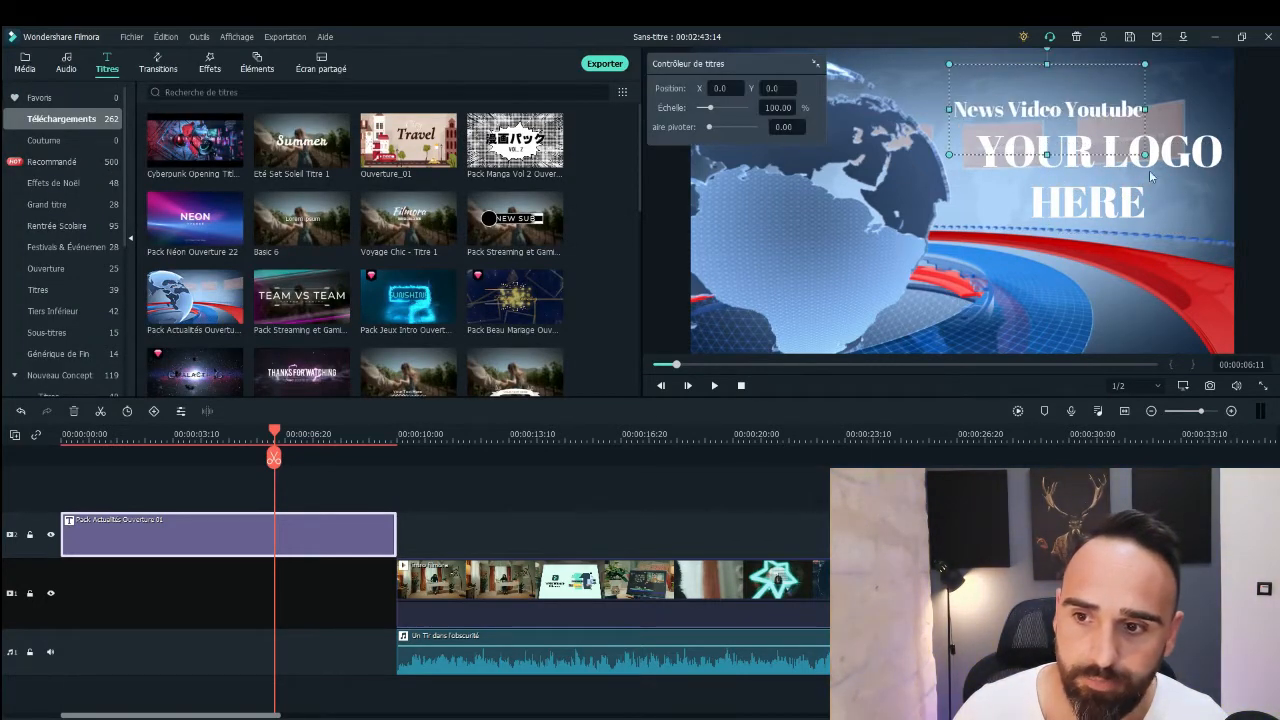
left_click(1190, 157)
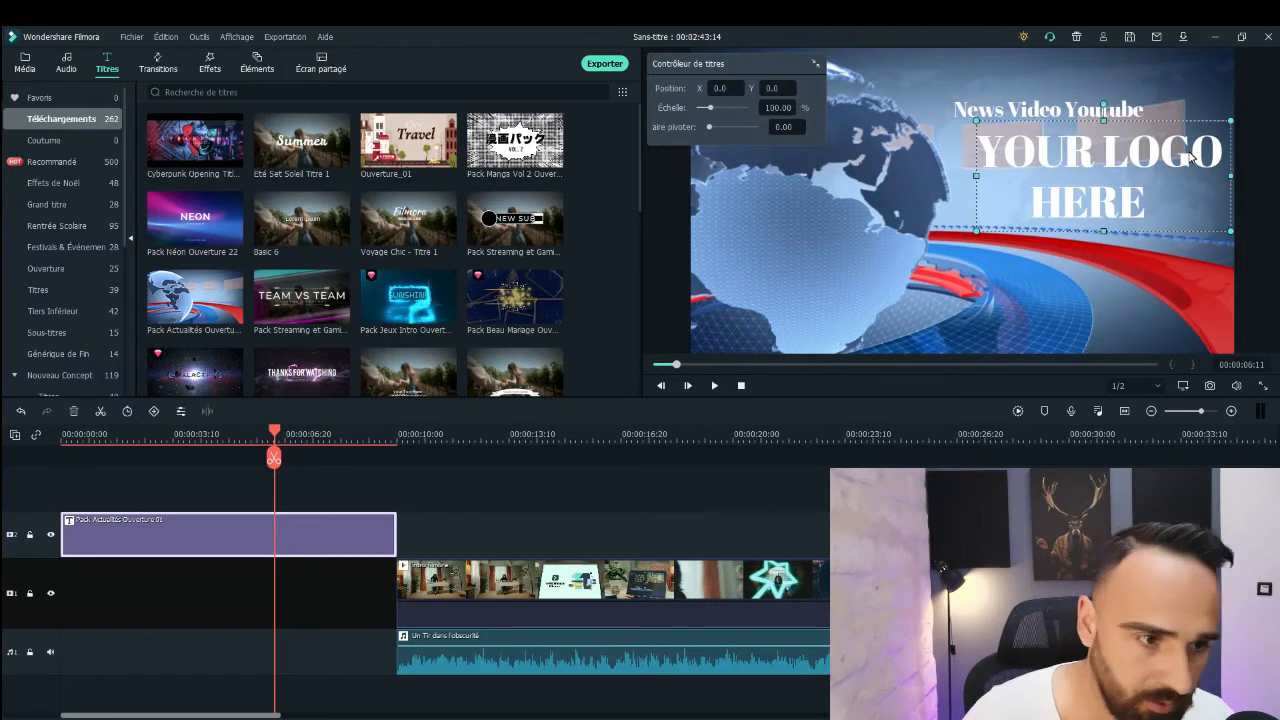
right_click(1139, 167)
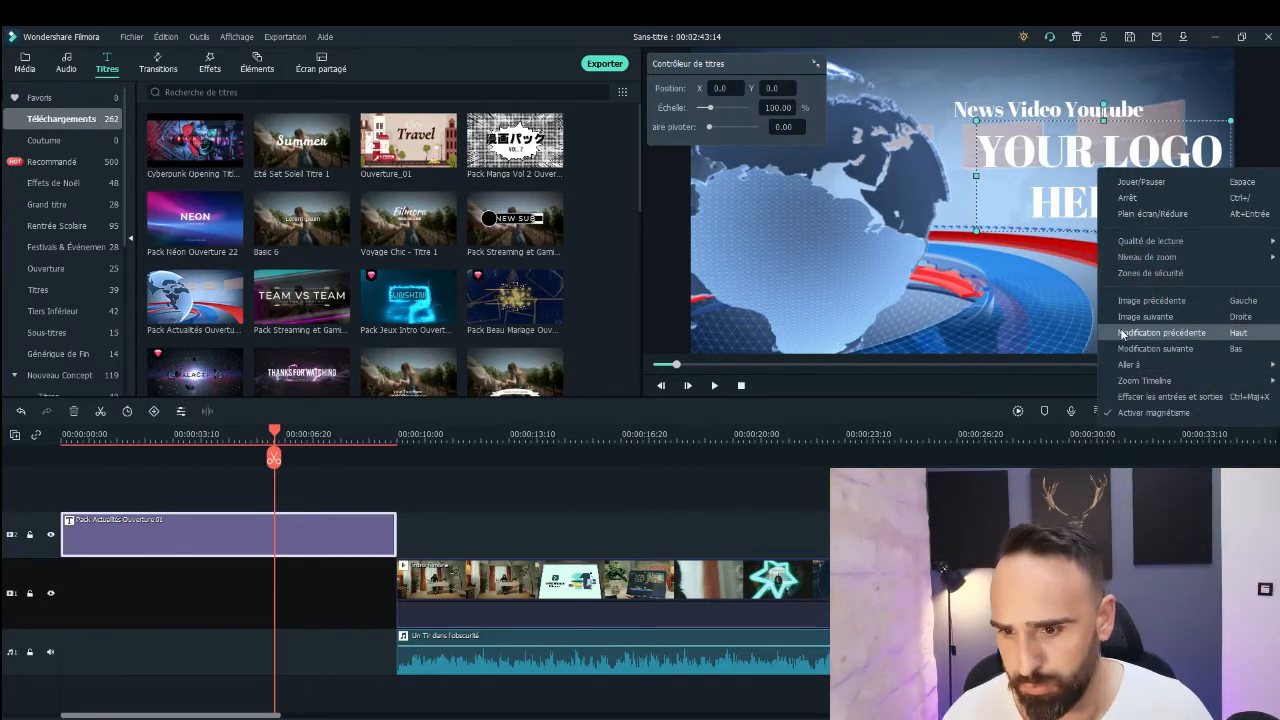
left_click(1030, 190)
left_click(1030, 190)
right_click(1030, 190)
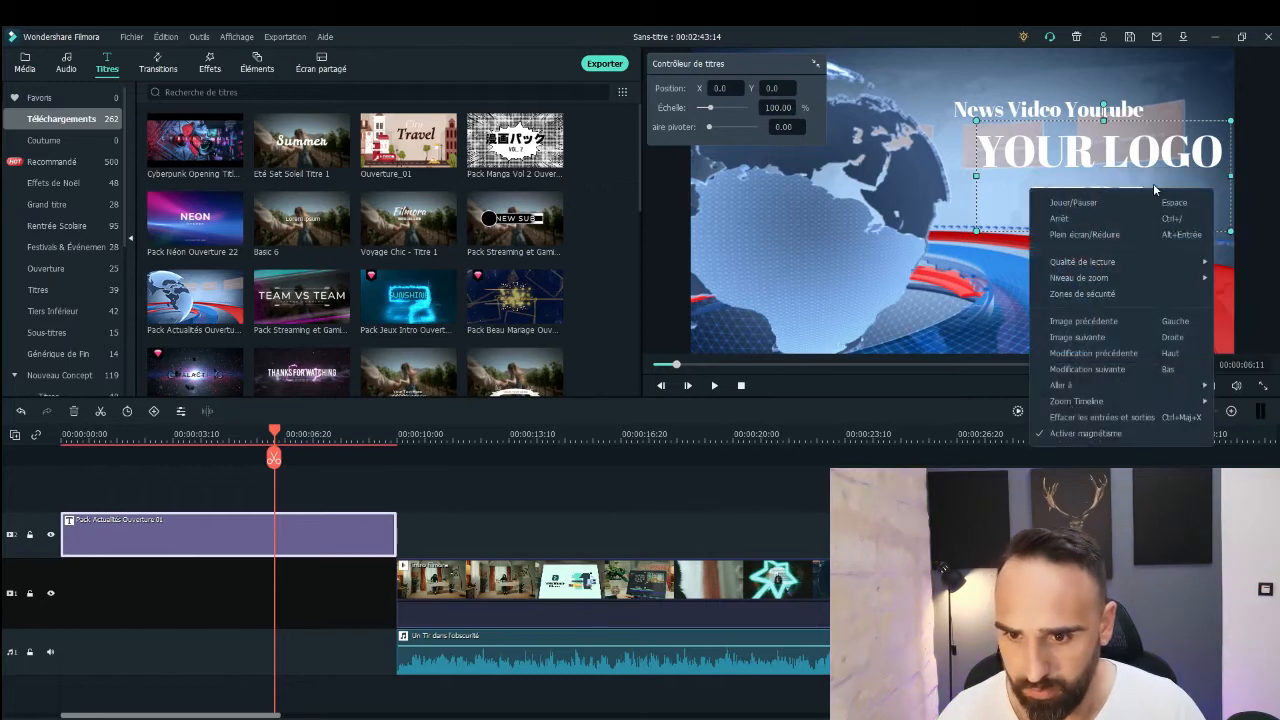
left_click(1160, 173)
double_click(1133, 190)
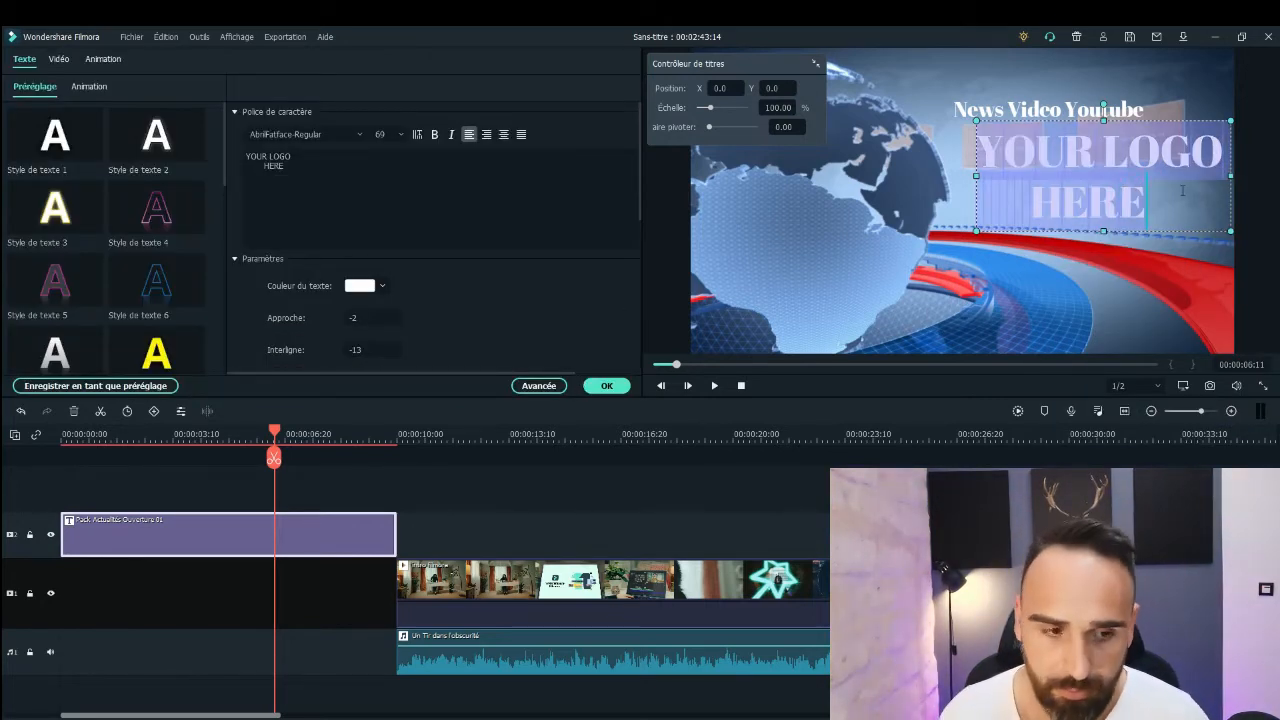
key("BackSpace")
Step: Move the "News Video Youtube" text down into the area the logo placeholder occupied and apply the change
double_click(1025, 117)
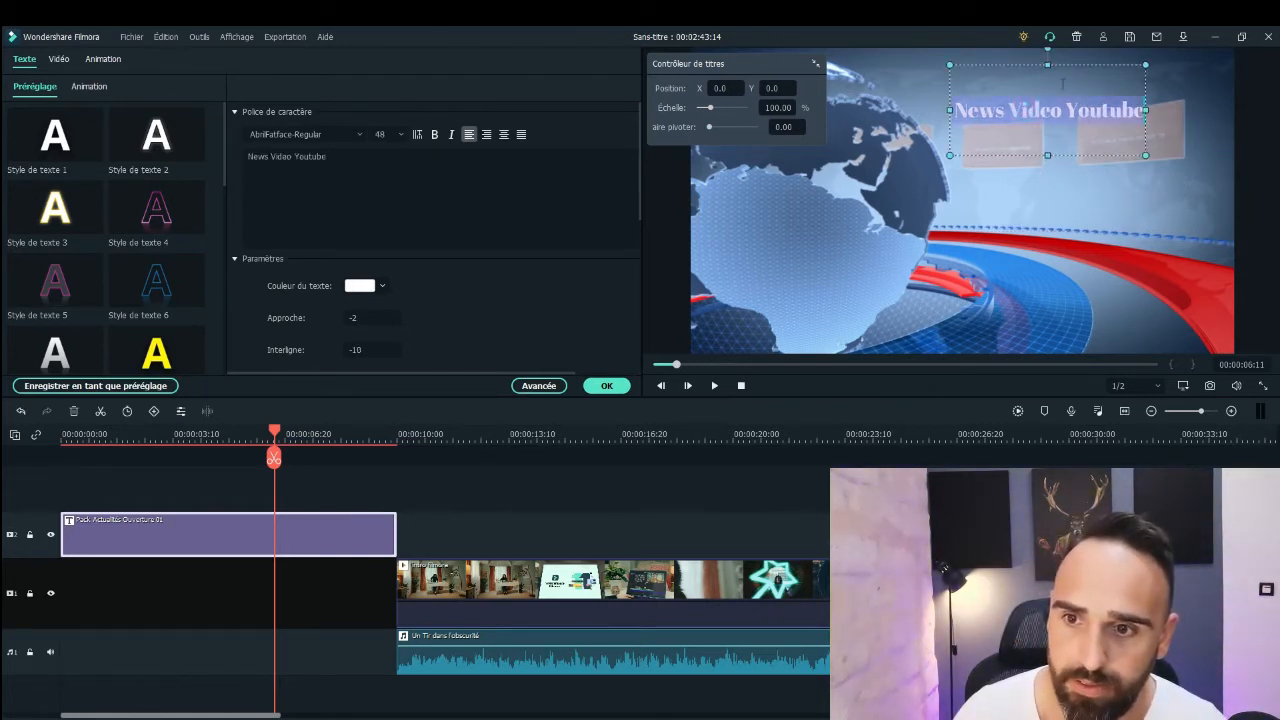
left_click_drag(1061, 64, 1119, 158)
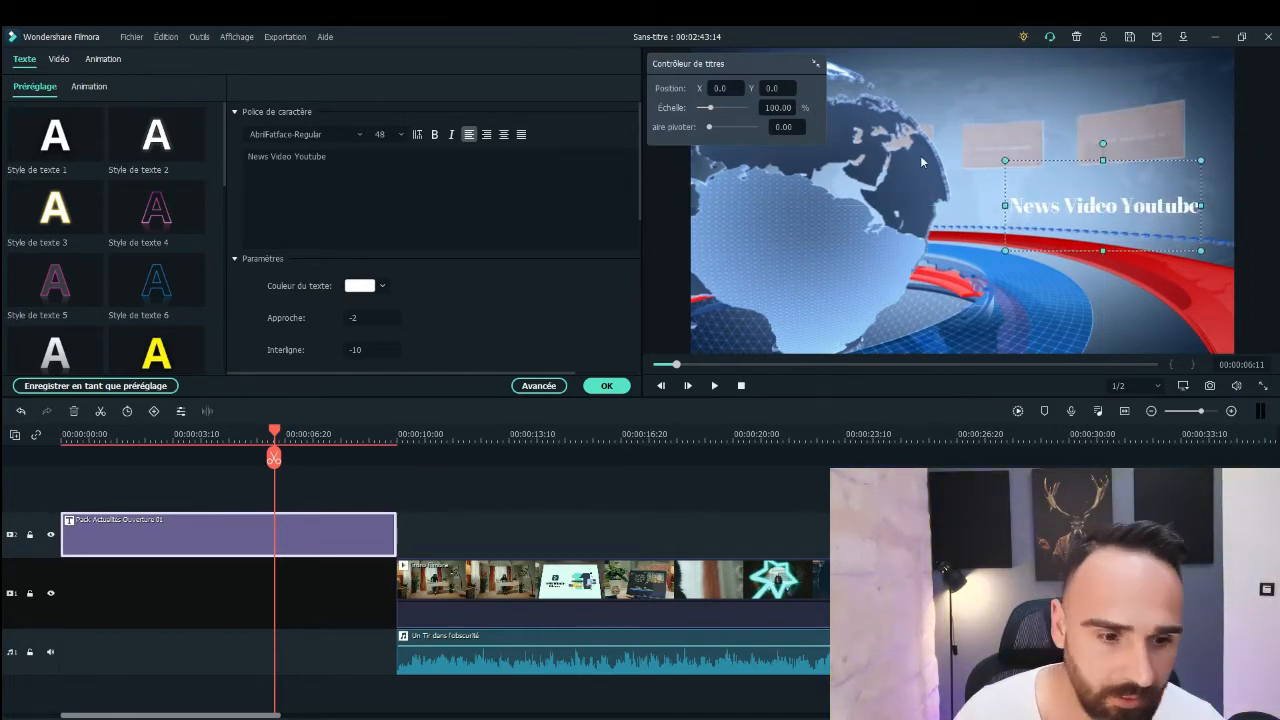
left_click(606, 385)
Step: Play the opening title from the start for about 4 seconds to check the text
left_click_drag(275, 432, 62, 458)
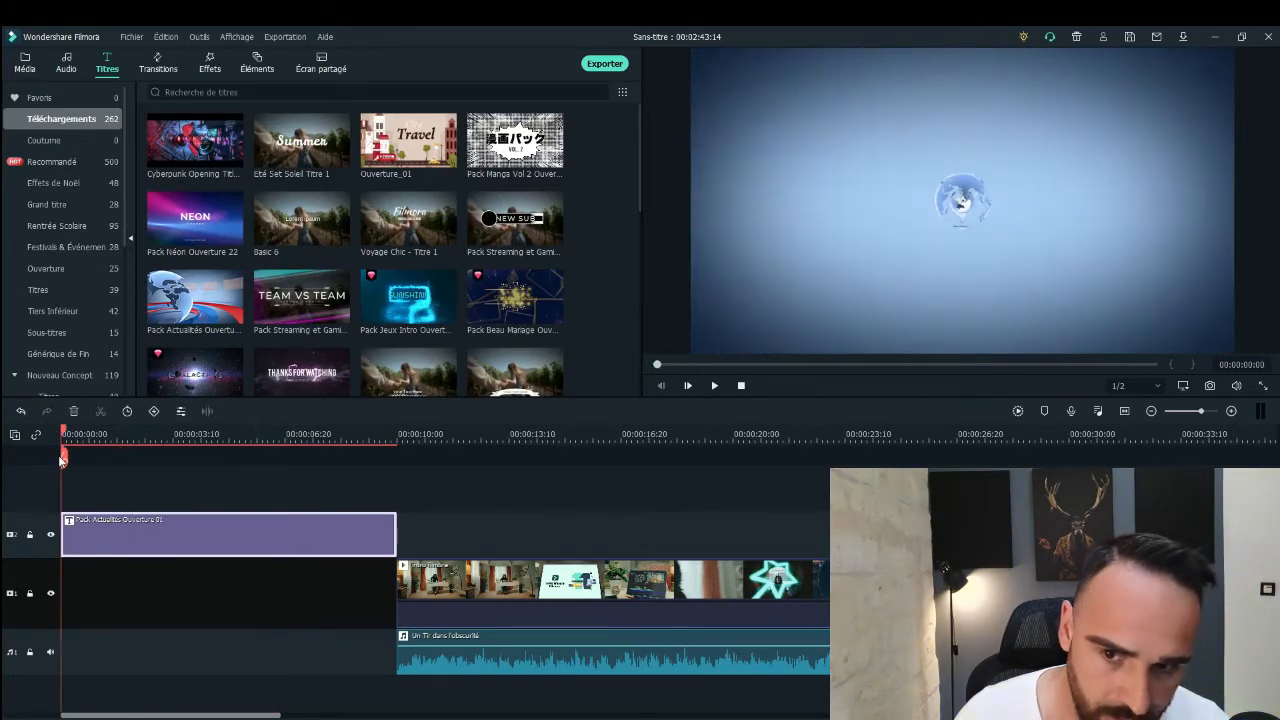
left_click(713, 386)
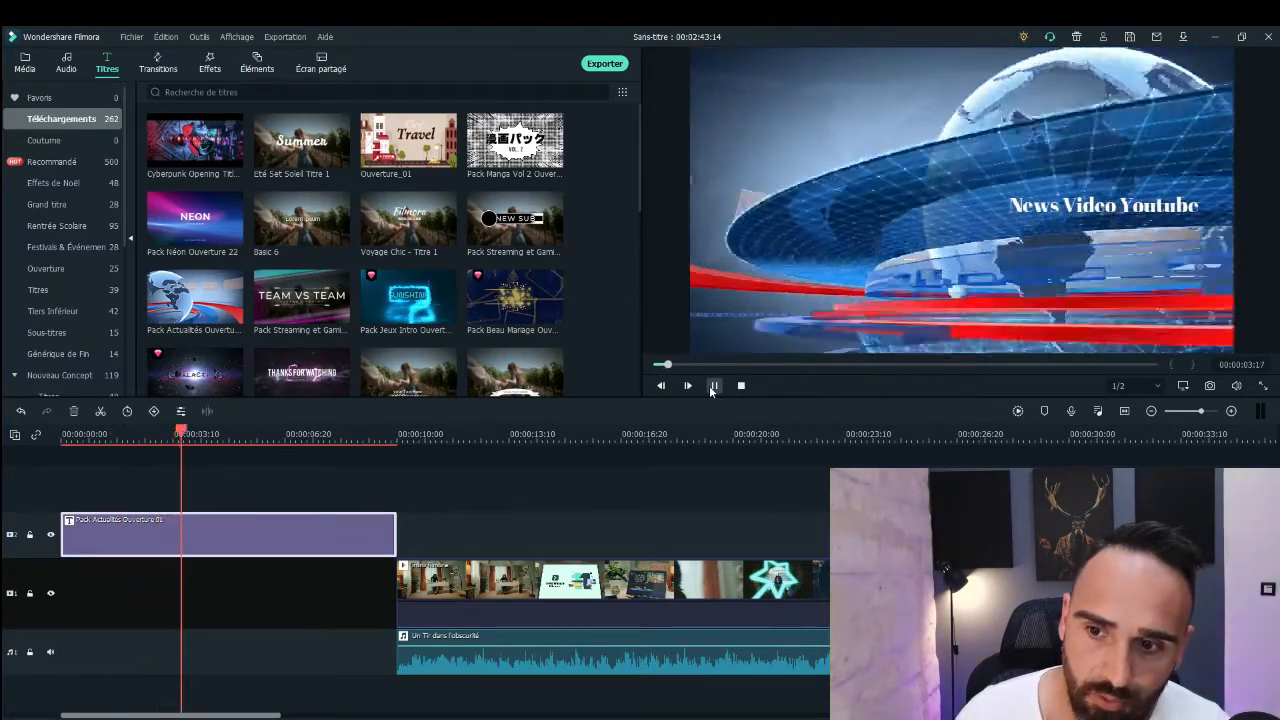
left_click(713, 386)
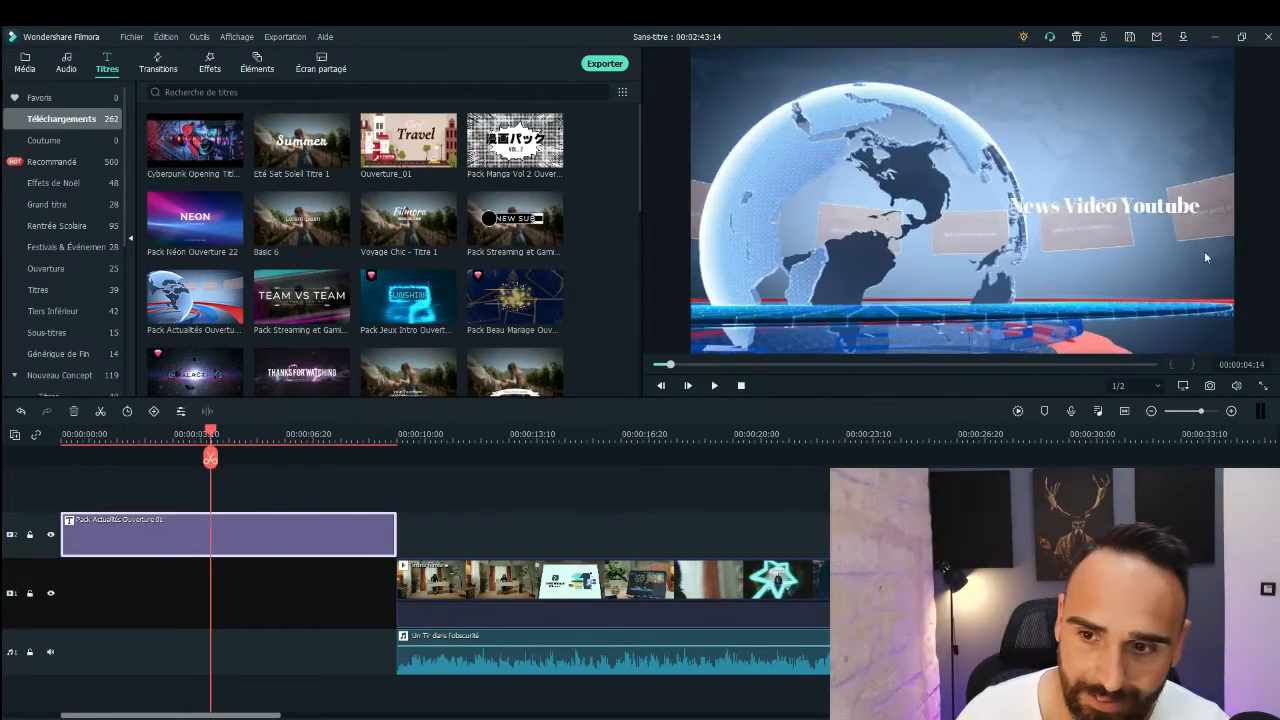
Step: Set the "News Video Youtube" text to font size 56 and enlarge its text box up and over the globe
left_click(1098, 205)
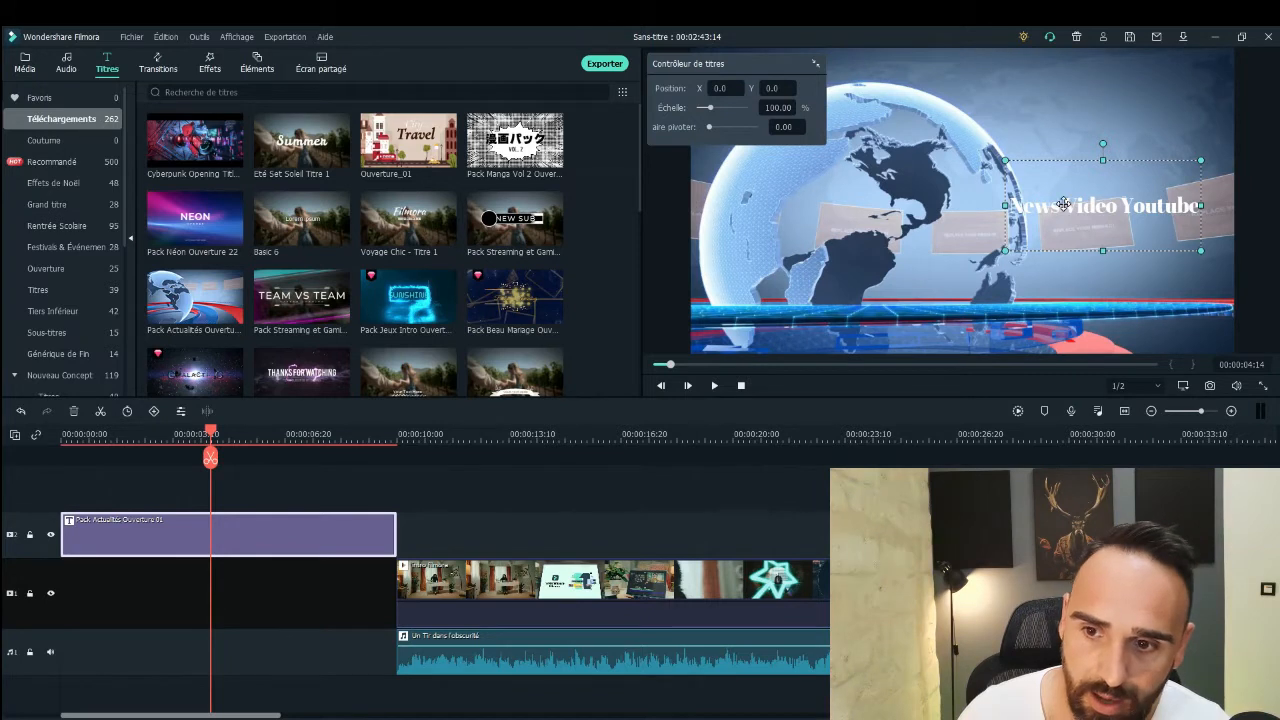
double_click(1063, 204)
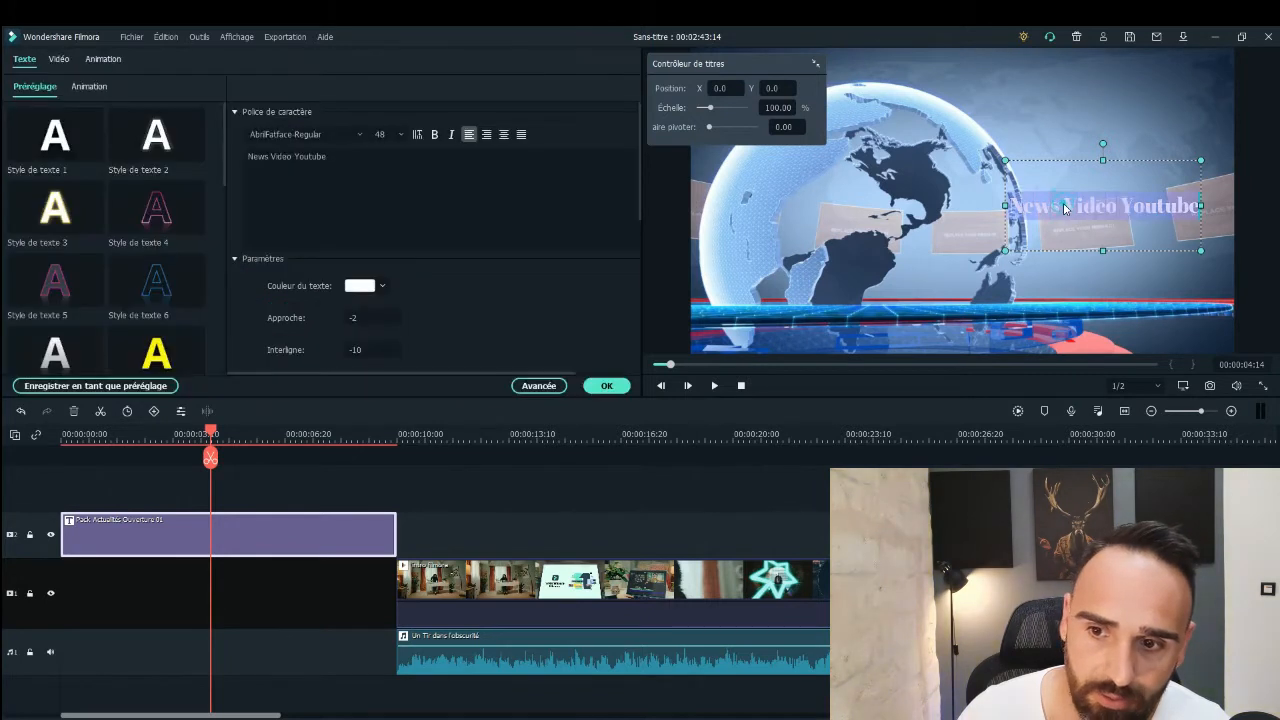
left_click(400, 134)
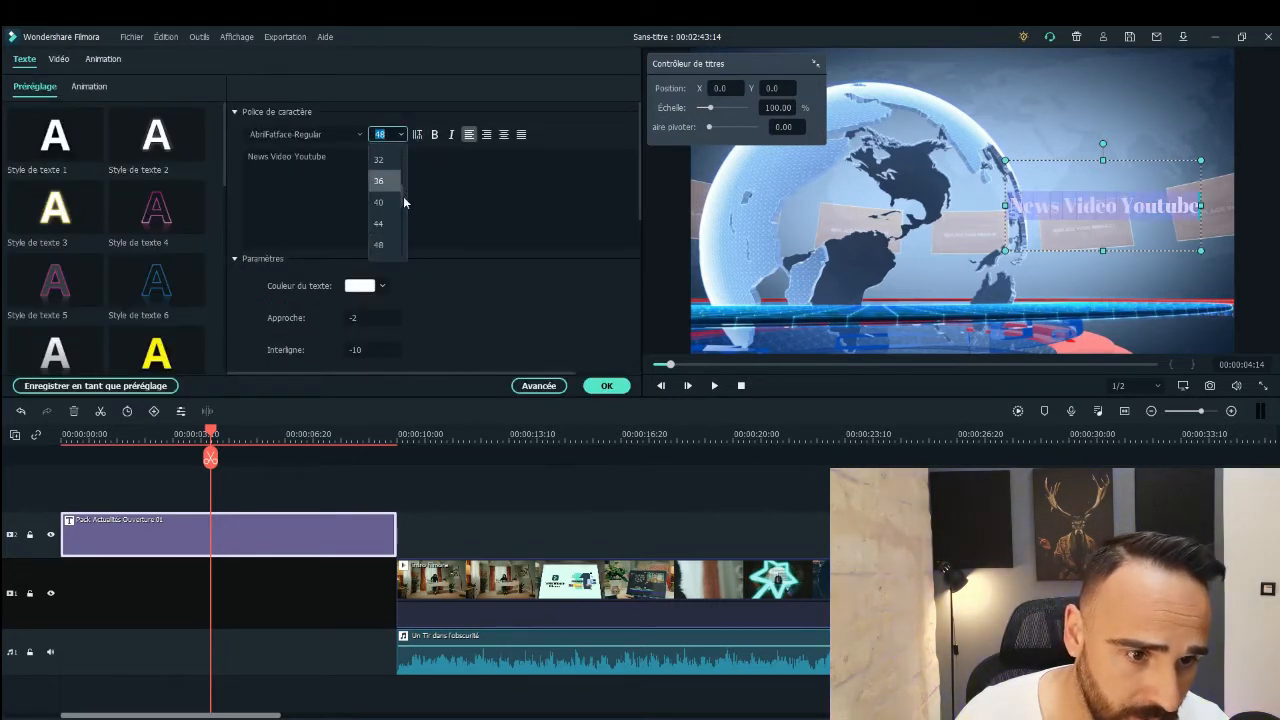
scroll(403, 201, "down", 2)
left_click(386, 203)
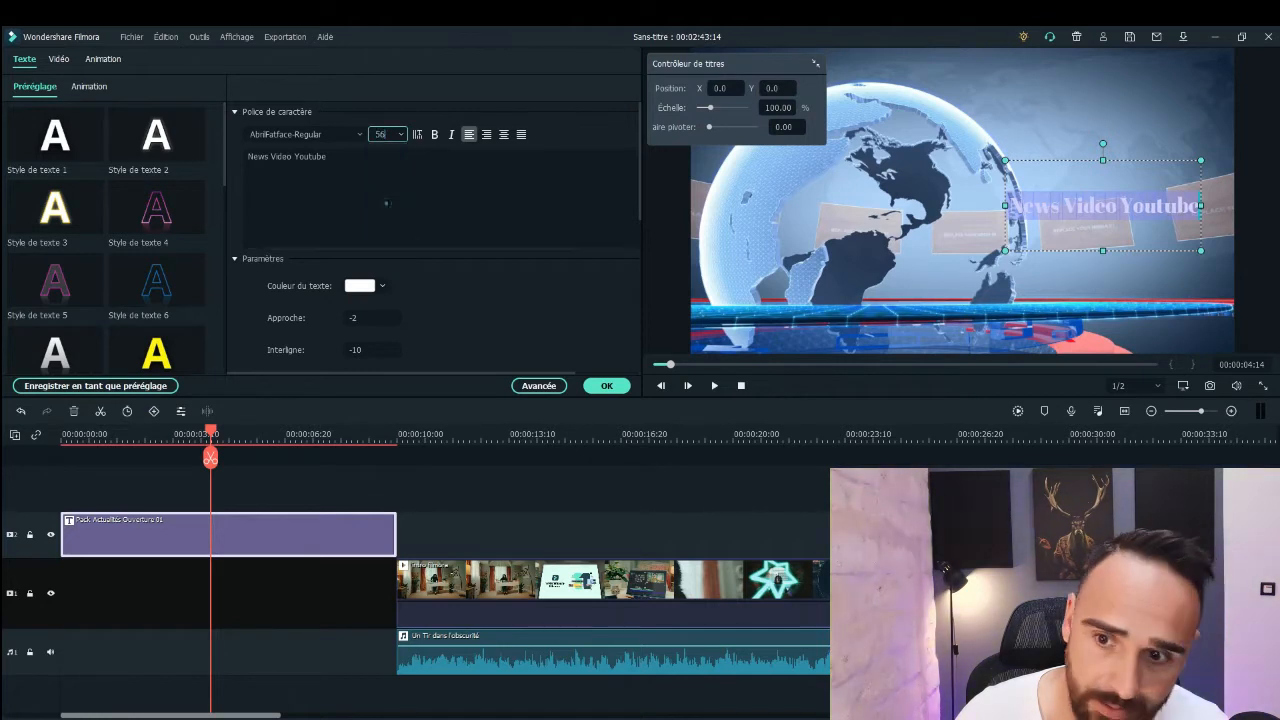
left_click_drag(1004, 160, 828, 100)
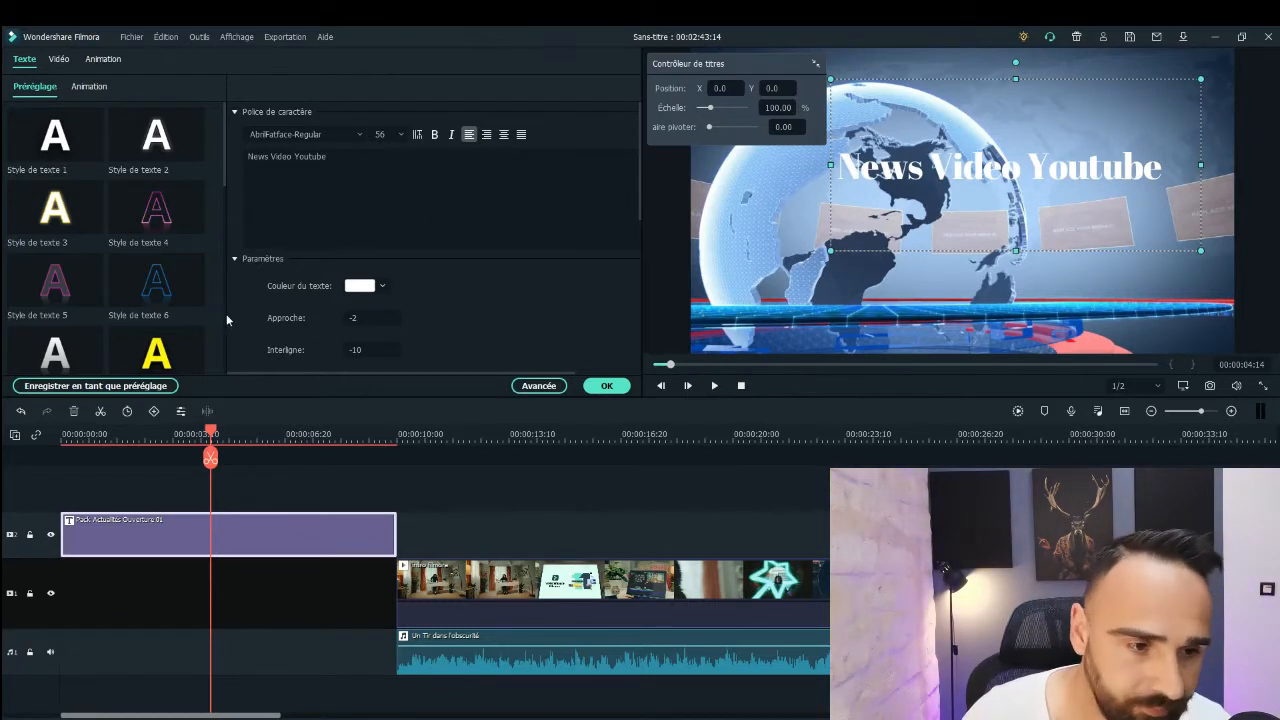
Step: Colour the "News Video Youtube" text black and move it to the upper-right part of the frame
left_click(382, 287)
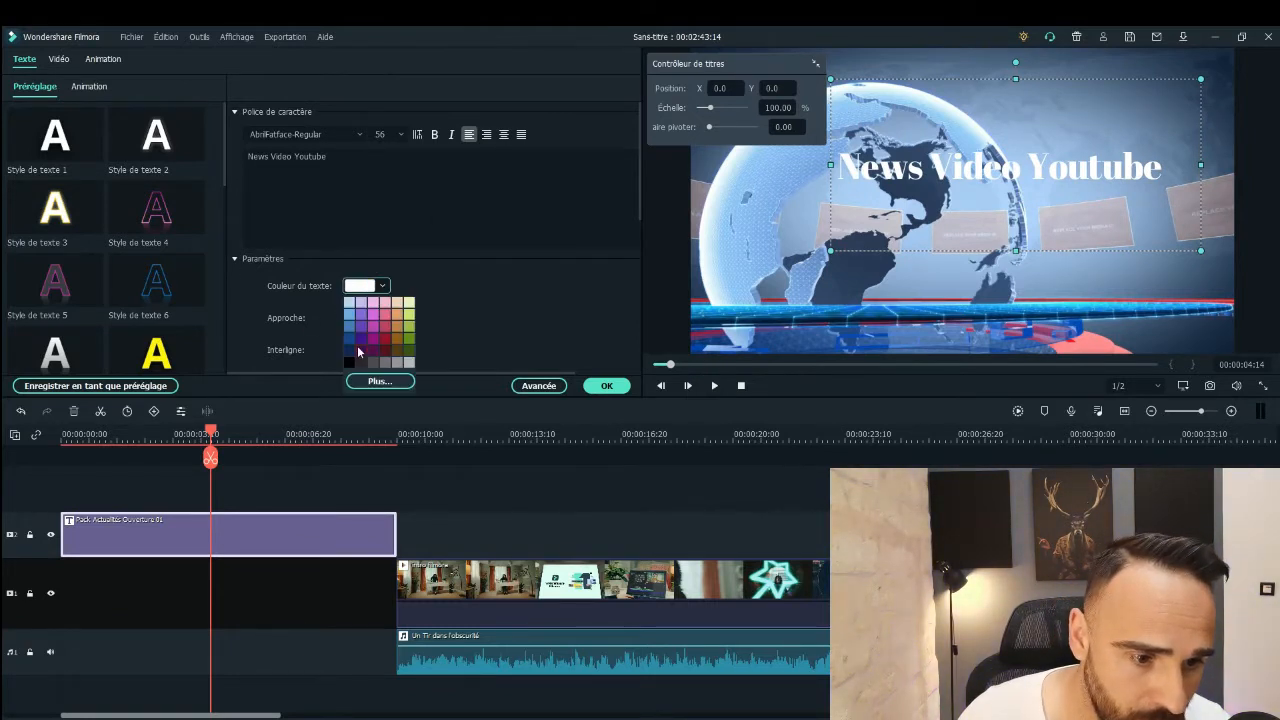
left_click(349, 363)
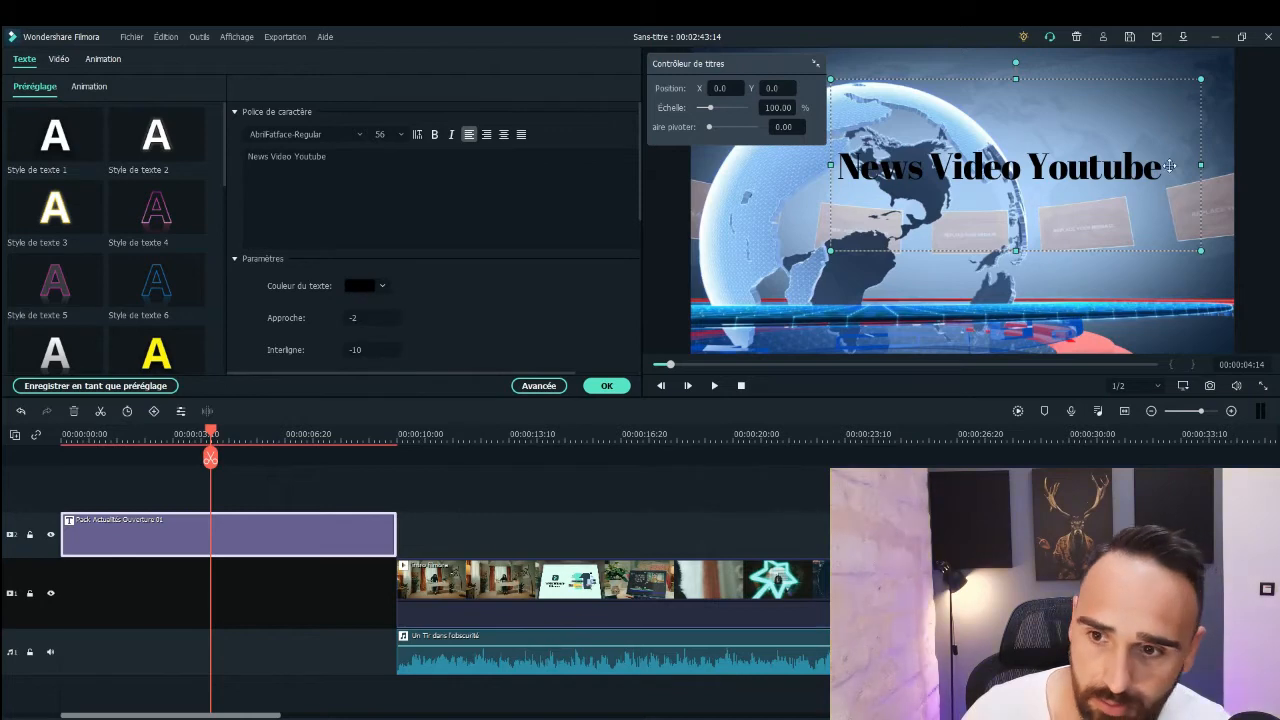
left_click_drag(1098, 157, 1157, 64)
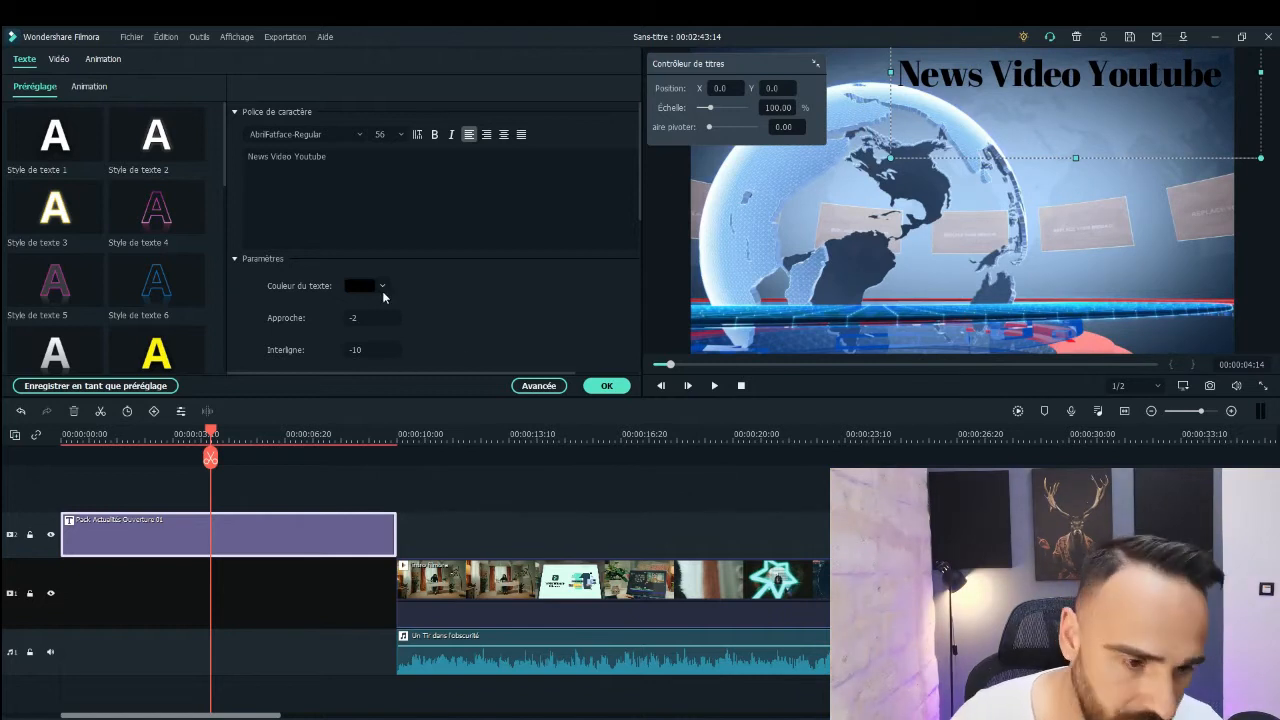
Step: Try light blue for the "News Video Youtube" text, set its colour to white (#ffffff) and apply the title changes
left_click(382, 285)
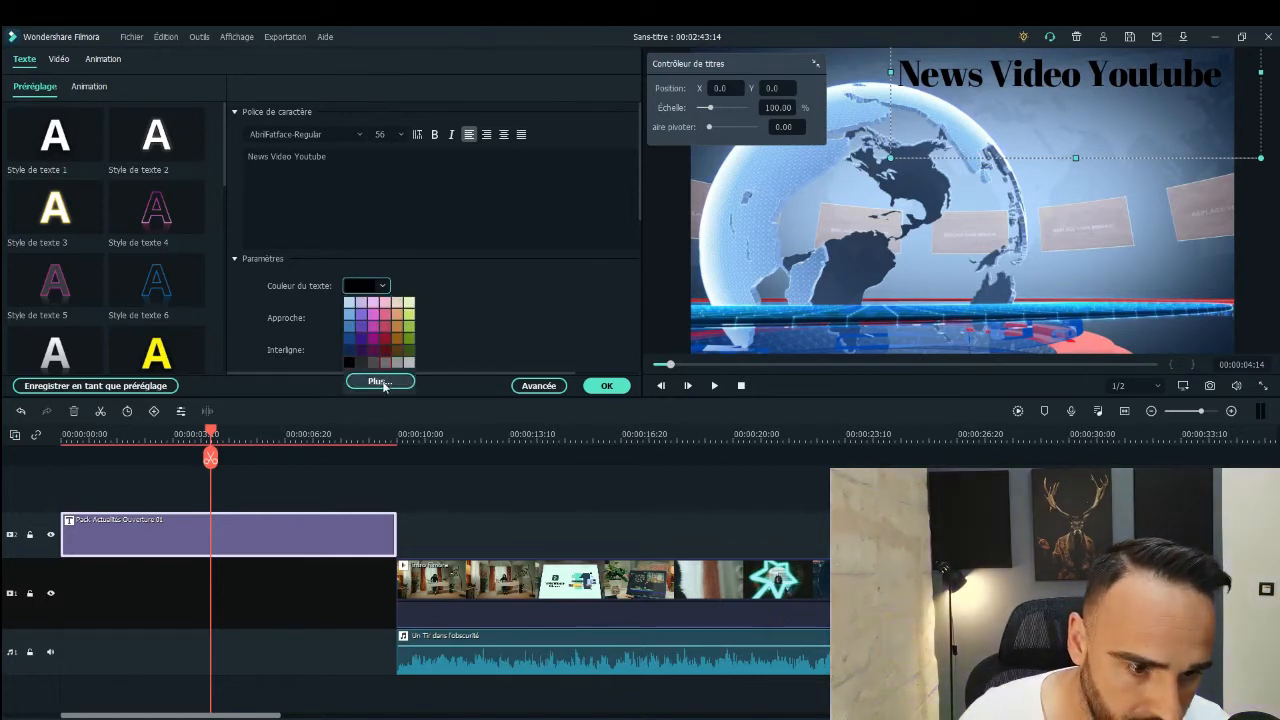
left_click(350, 303)
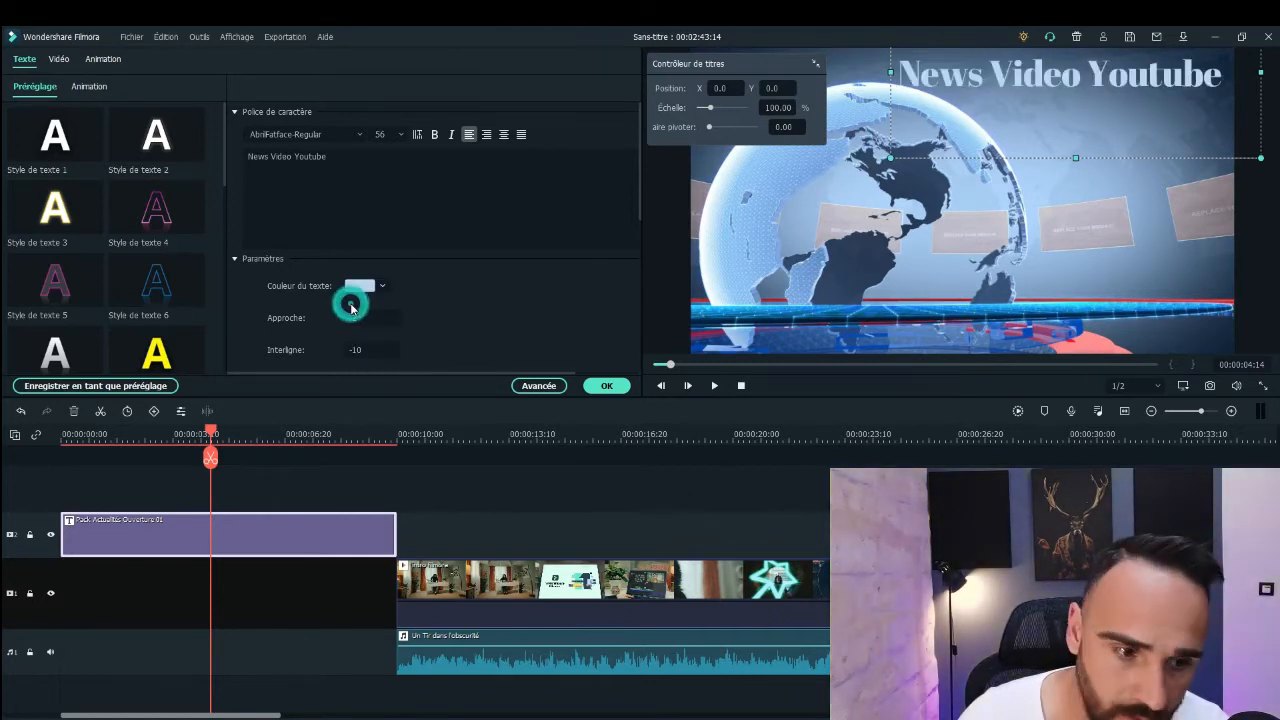
left_click(382, 287)
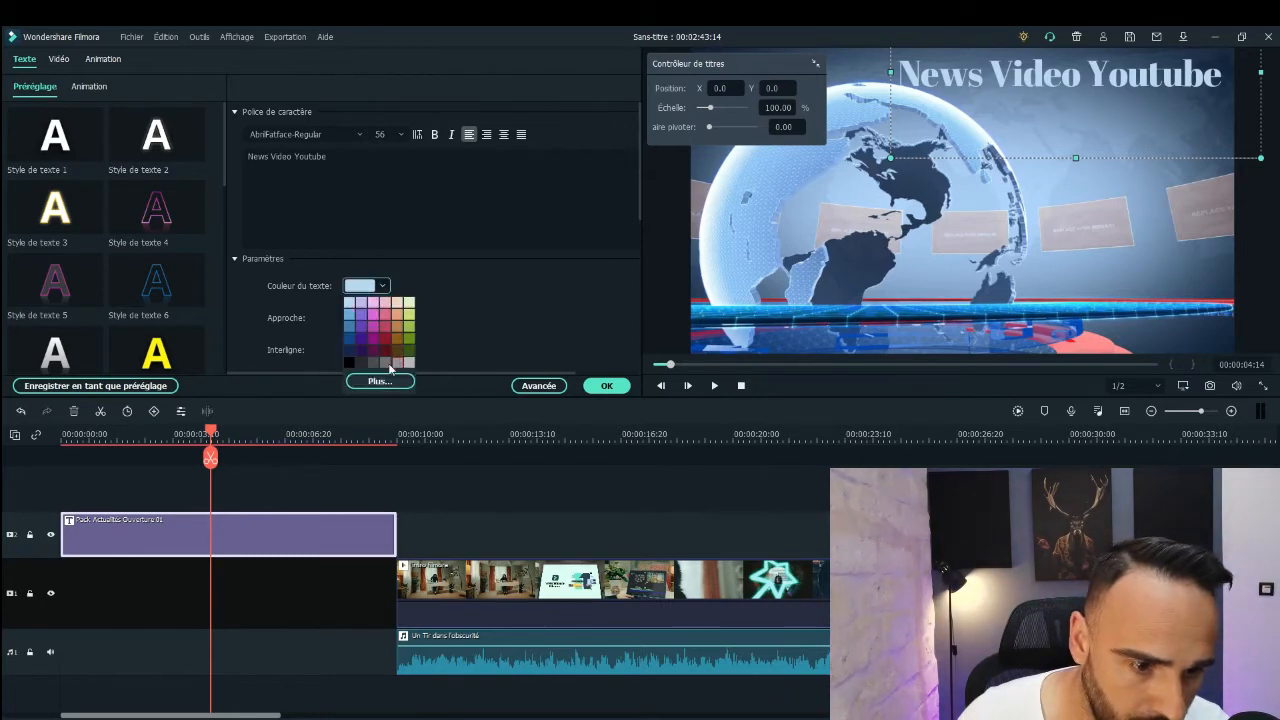
left_click(380, 381)
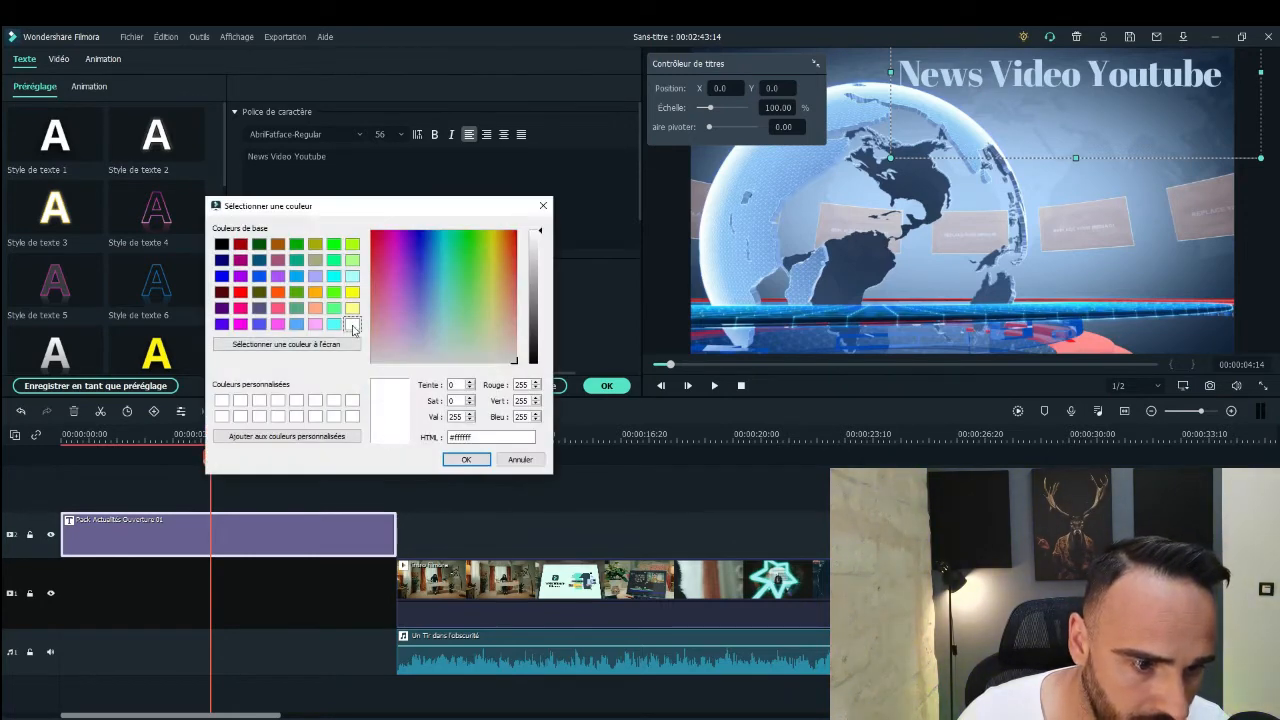
left_click(464, 460)
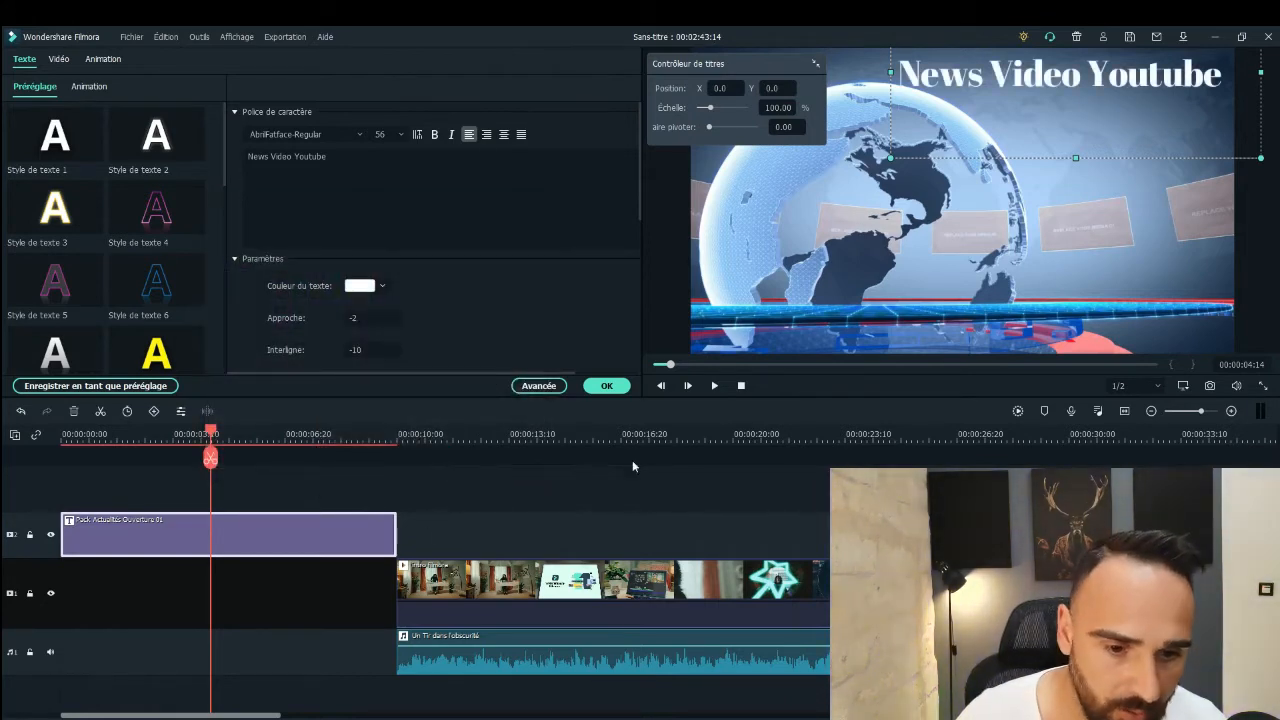
left_click(607, 388)
Step: Play the sequence from the start to about 12 seconds, past the title into the video, and return the playhead to the start
left_click(658, 364)
left_click(715, 385)
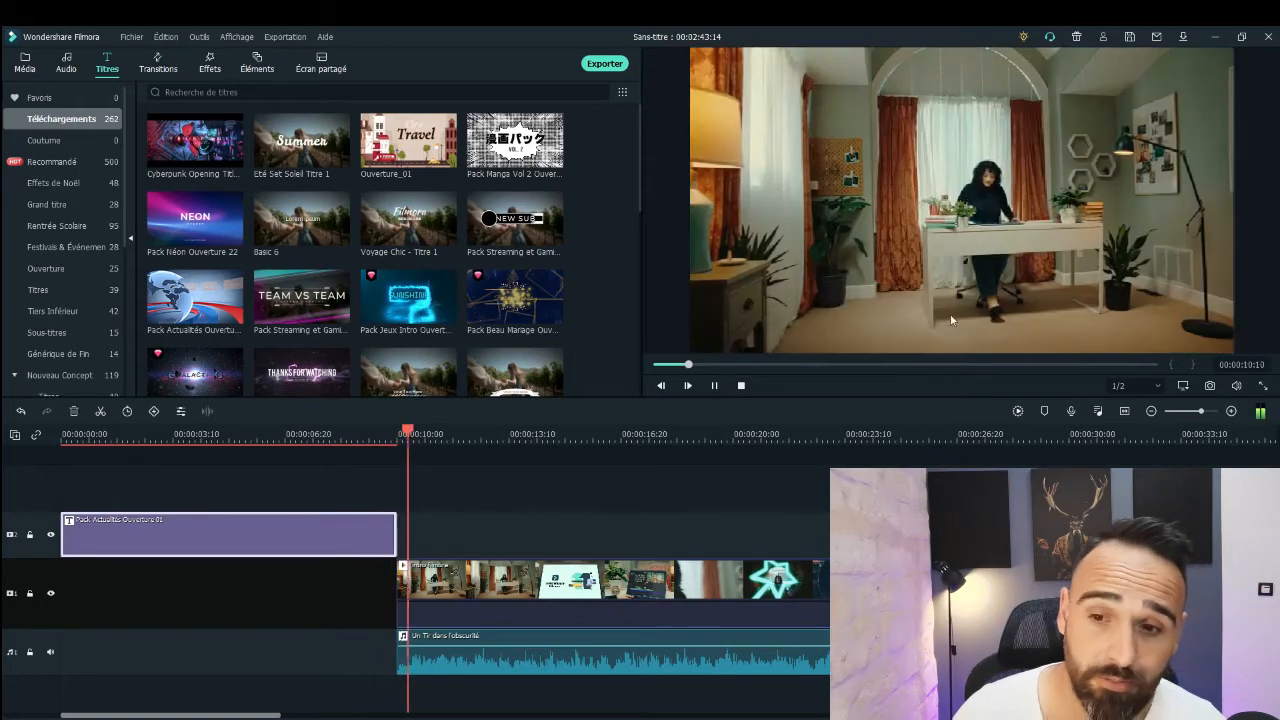
left_click(714, 385)
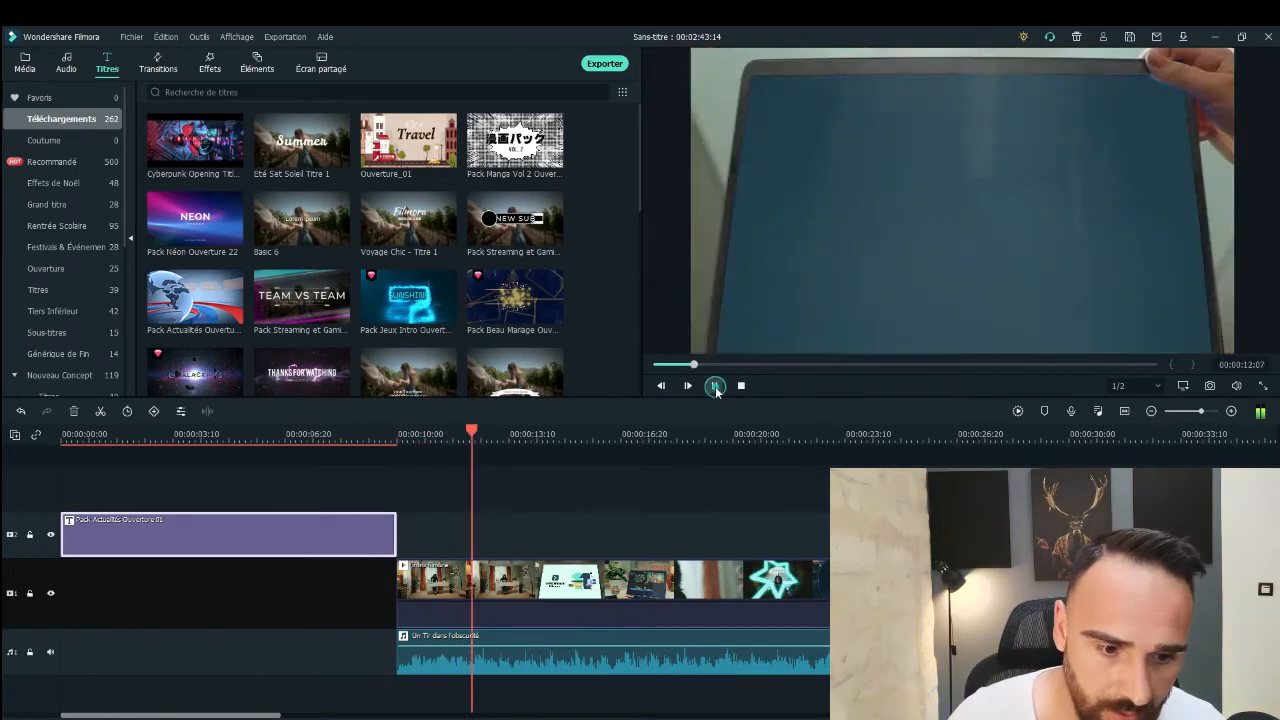
left_click_drag(473, 434, 43, 512)
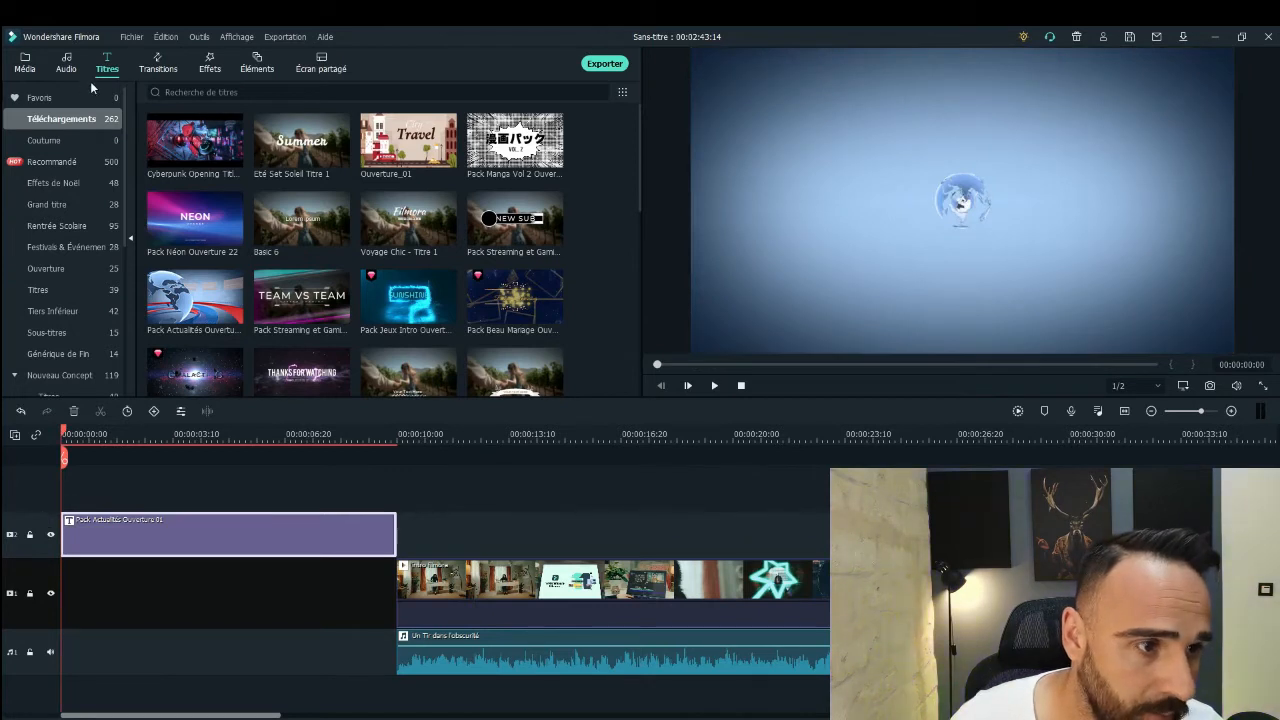
Step: Preview and insert the song "Terre - Le rythme des souvenirs" at the start of the audio track, and move the opening title back to 00:00:00:00
left_click(66, 63)
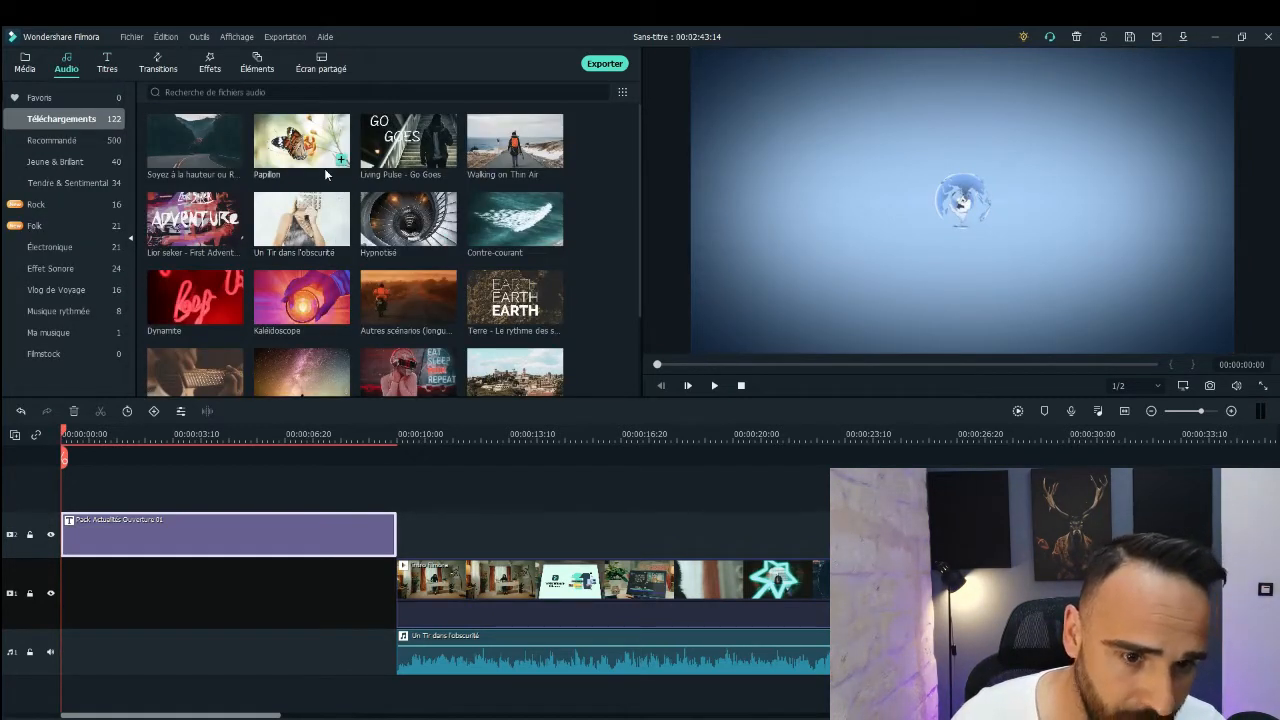
left_click(484, 318)
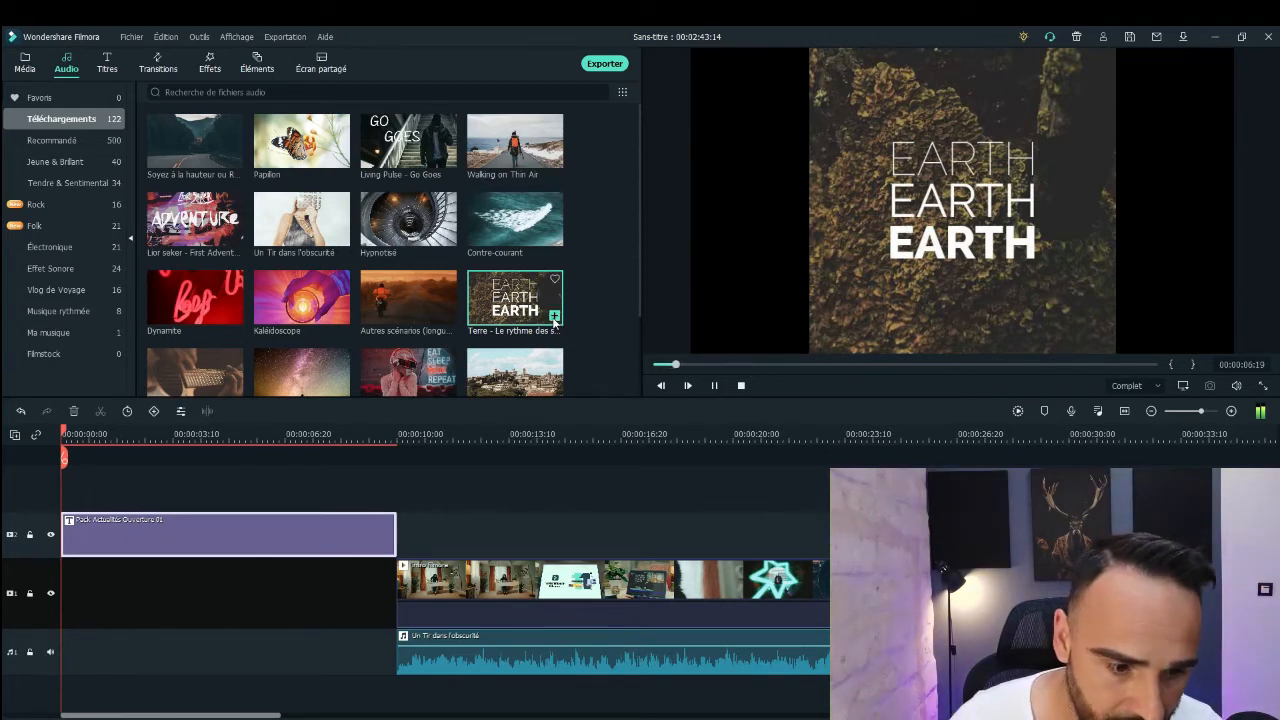
left_click(553, 316)
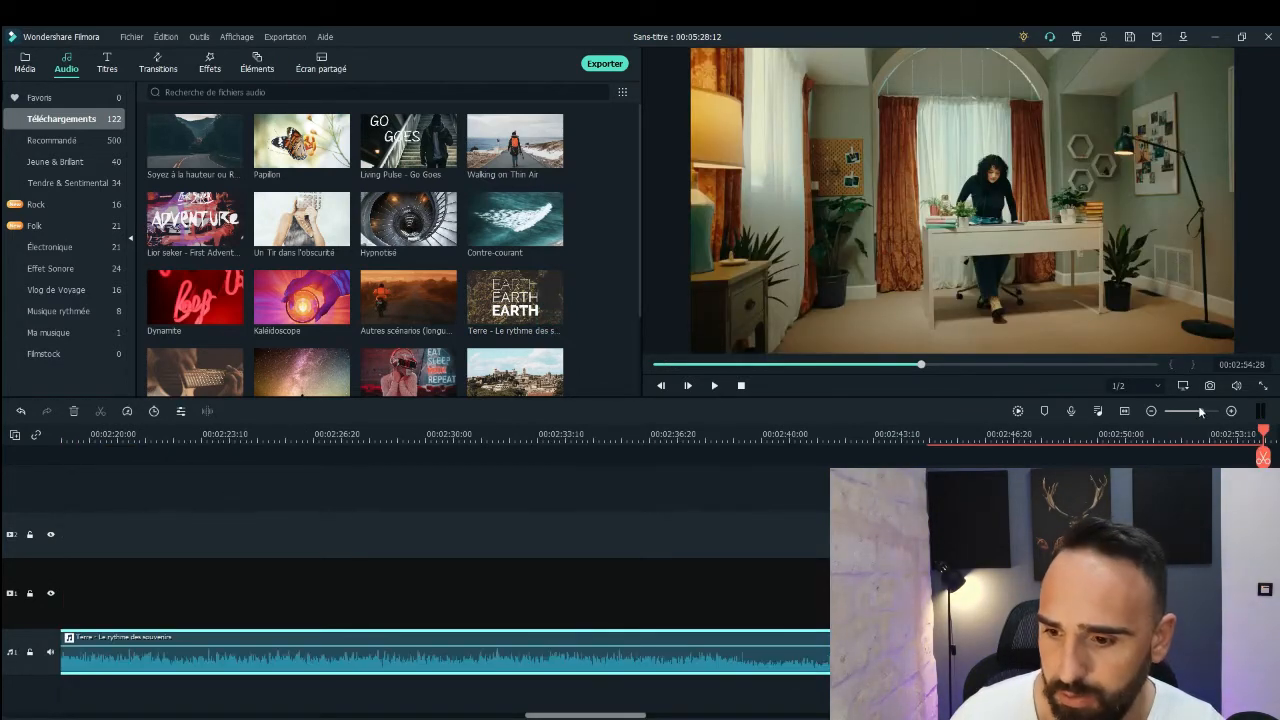
left_click_drag(1201, 411, 1191, 412)
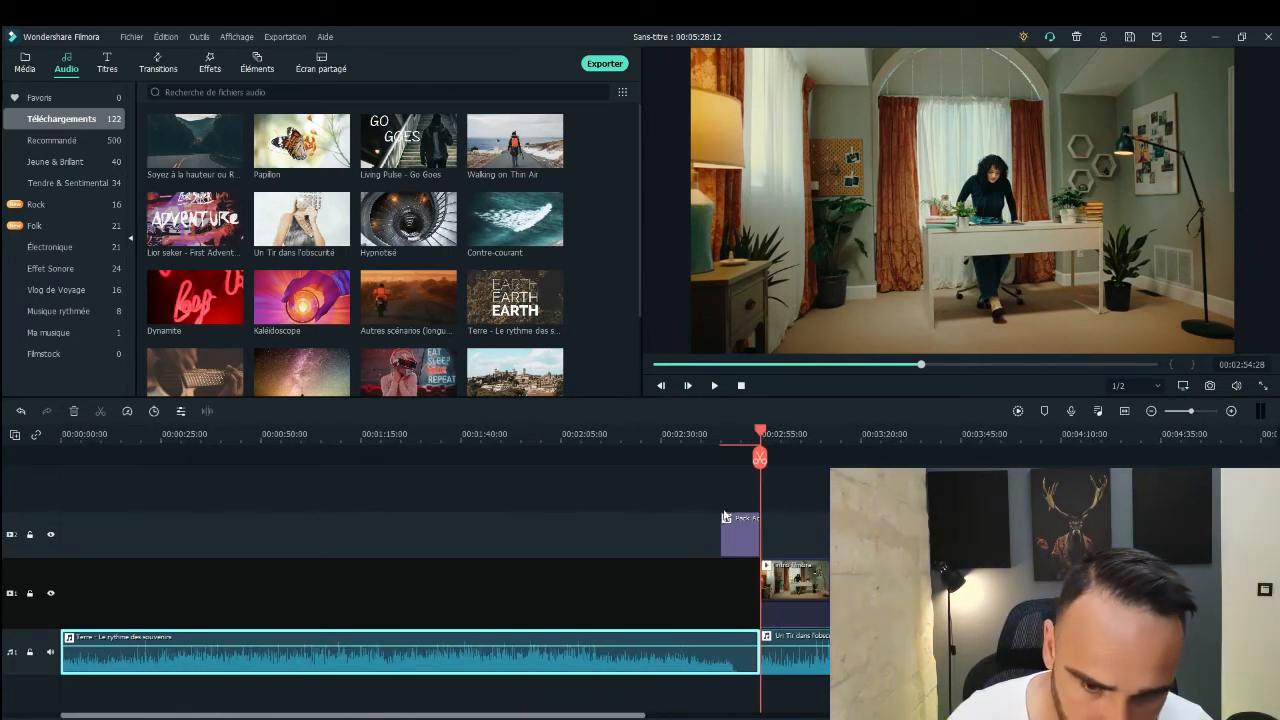
left_click_drag(737, 543, 111, 538)
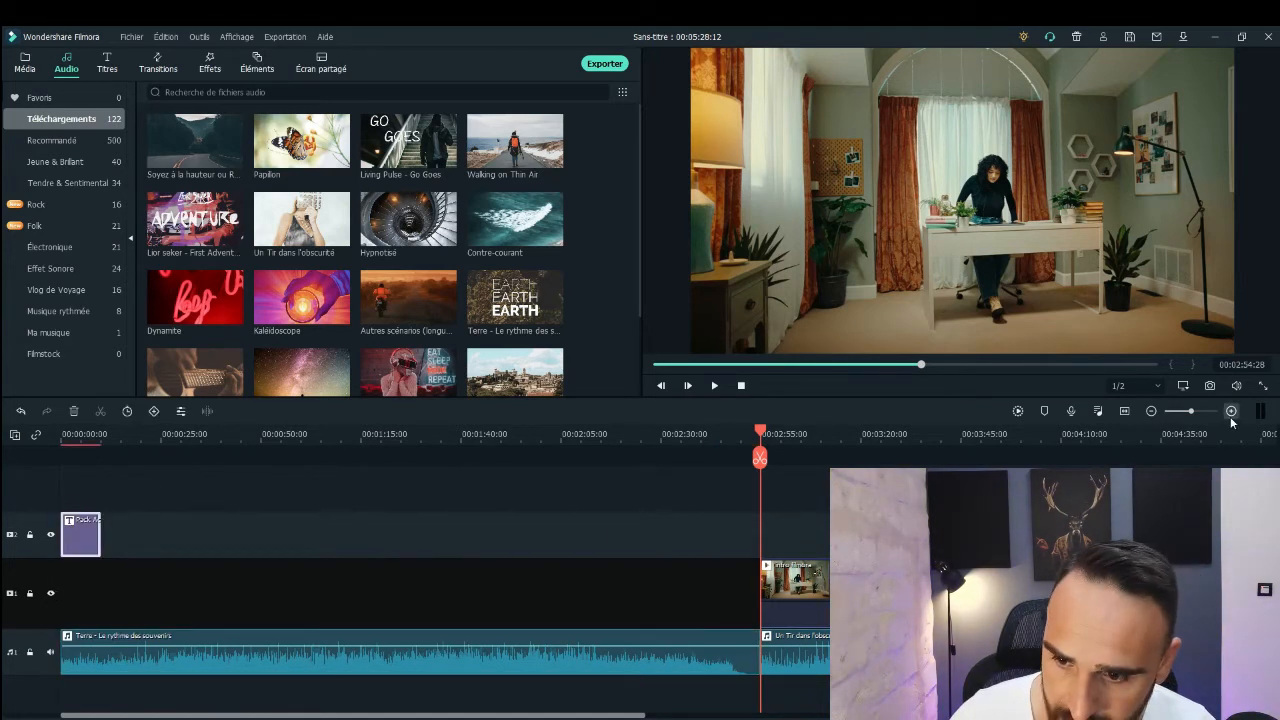
Step: Split the "Terre - Le rythme des souvenirs" song at 00:00:10:00, where the opening title ends, and delete the part after the cut
left_click_drag(756, 437, 100, 512)
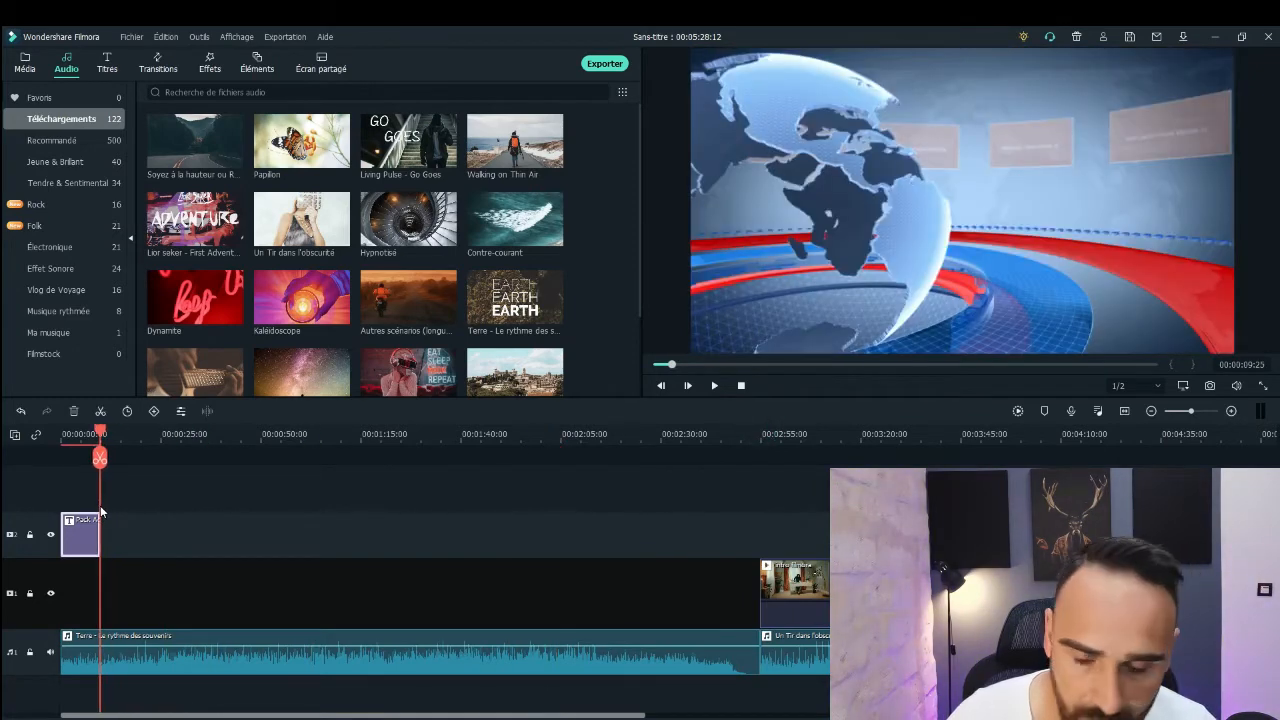
left_click_drag(1193, 415, 1213, 417)
left_click_drag(688, 440, 721, 440)
left_click(711, 459)
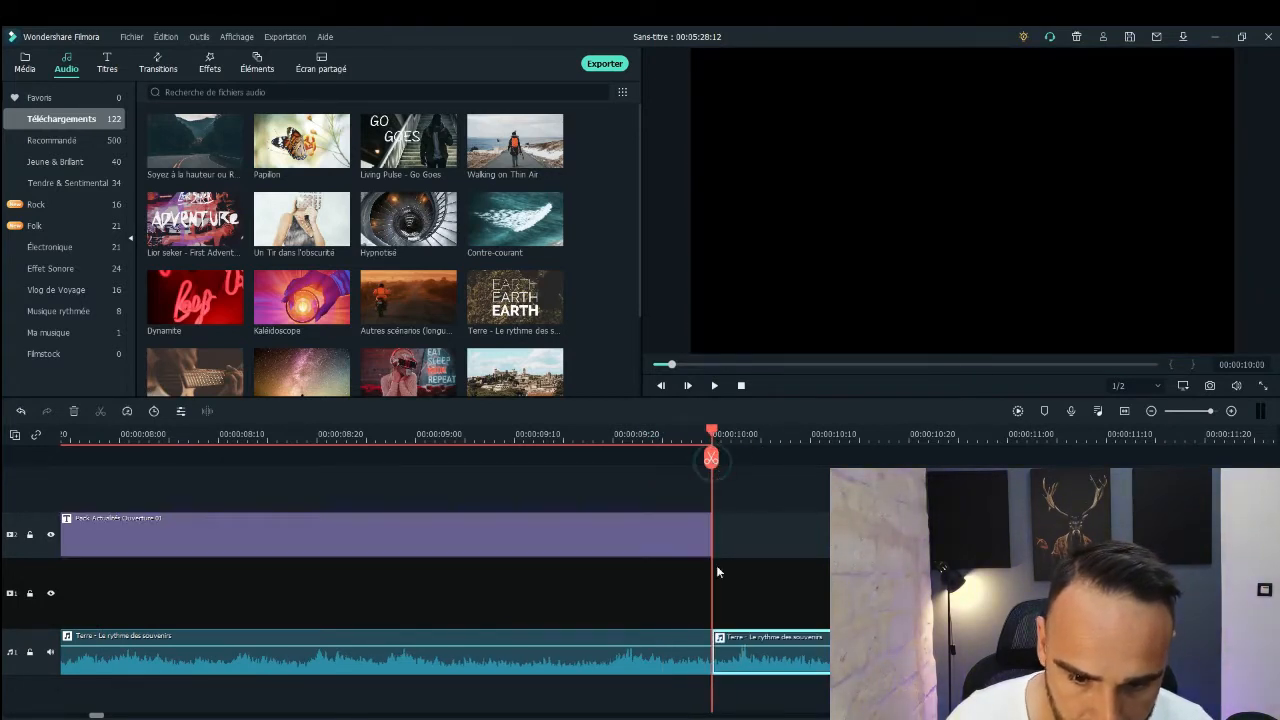
right_click(753, 655)
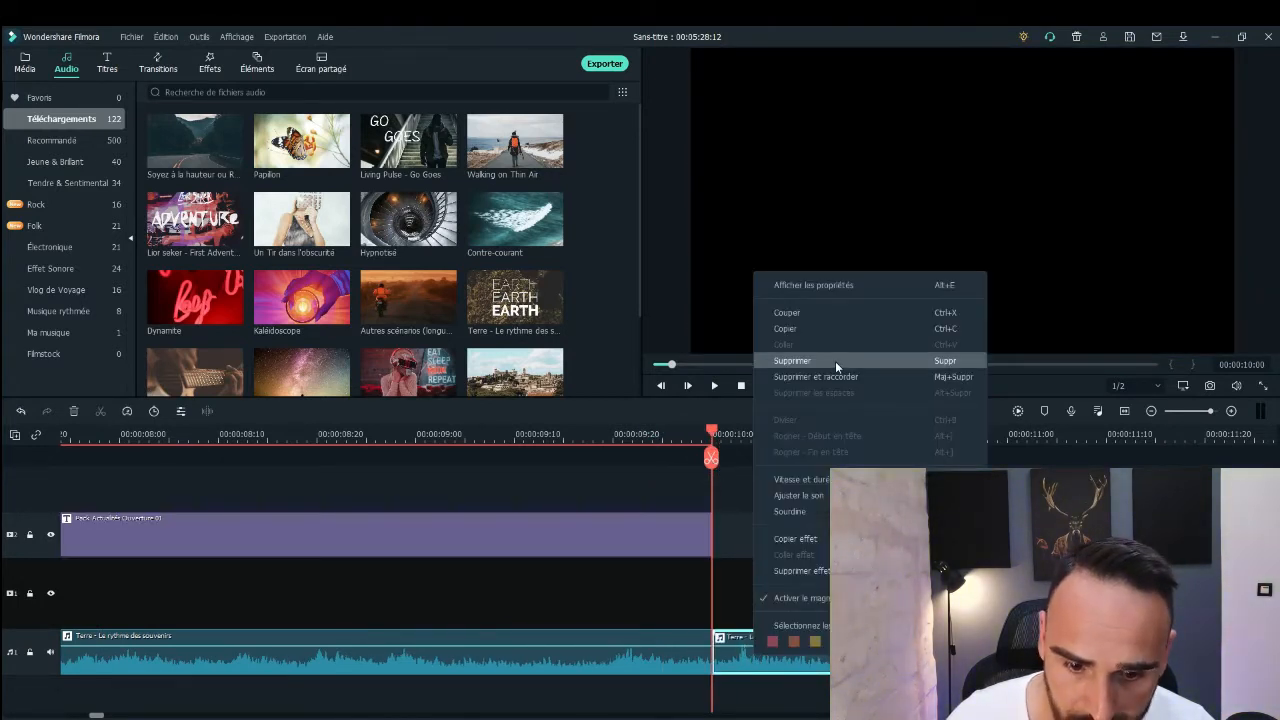
left_click(836, 361)
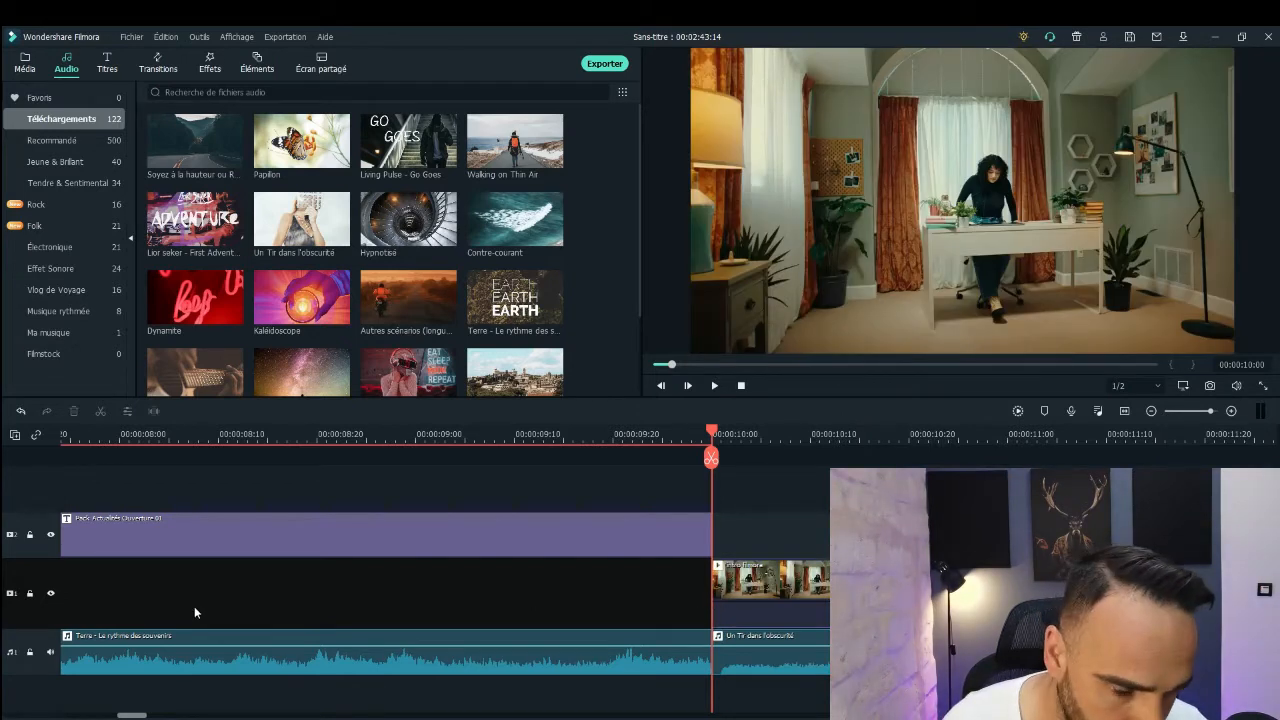
Step: Add a fade-out at the end and a fade-in at the start of "Terre - Le rythme des souvenirs", and play to 00:00:11:23
mouse_move(720, 641)
left_mouse_down()
mouse_move(592, 633)
mouse_move(586, 652)
left_mouse_up()
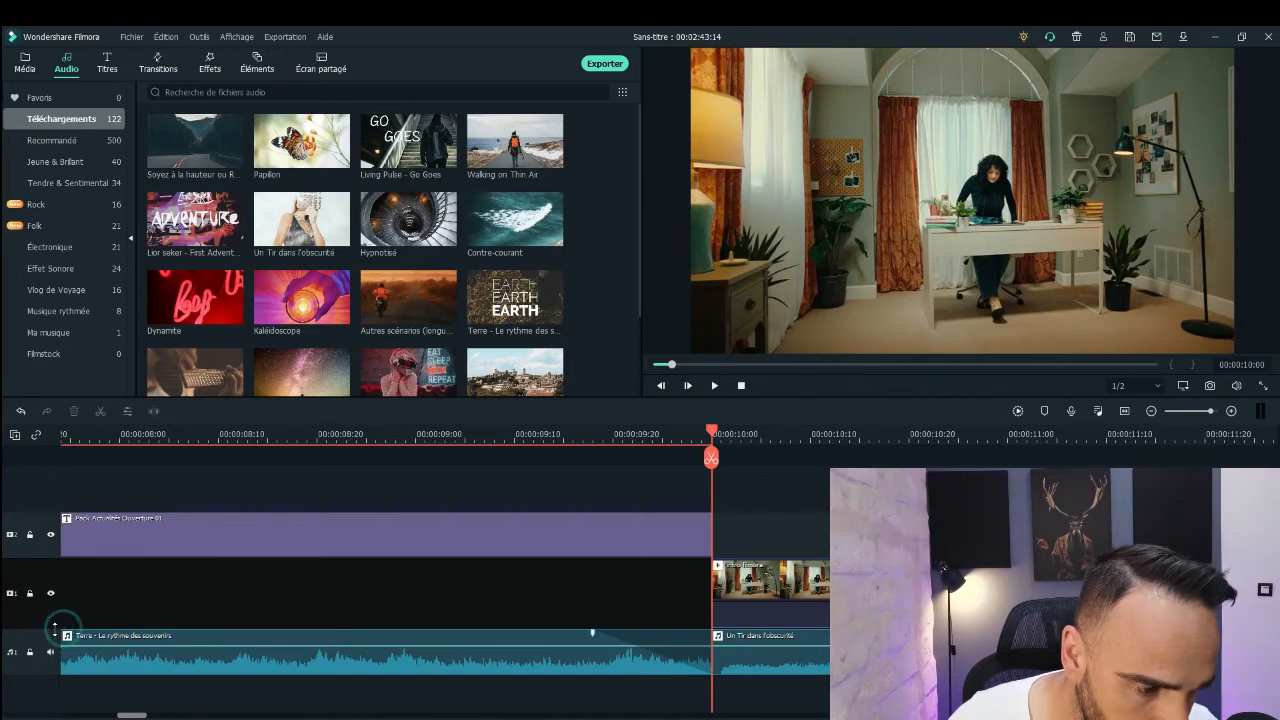
left_click(742, 386)
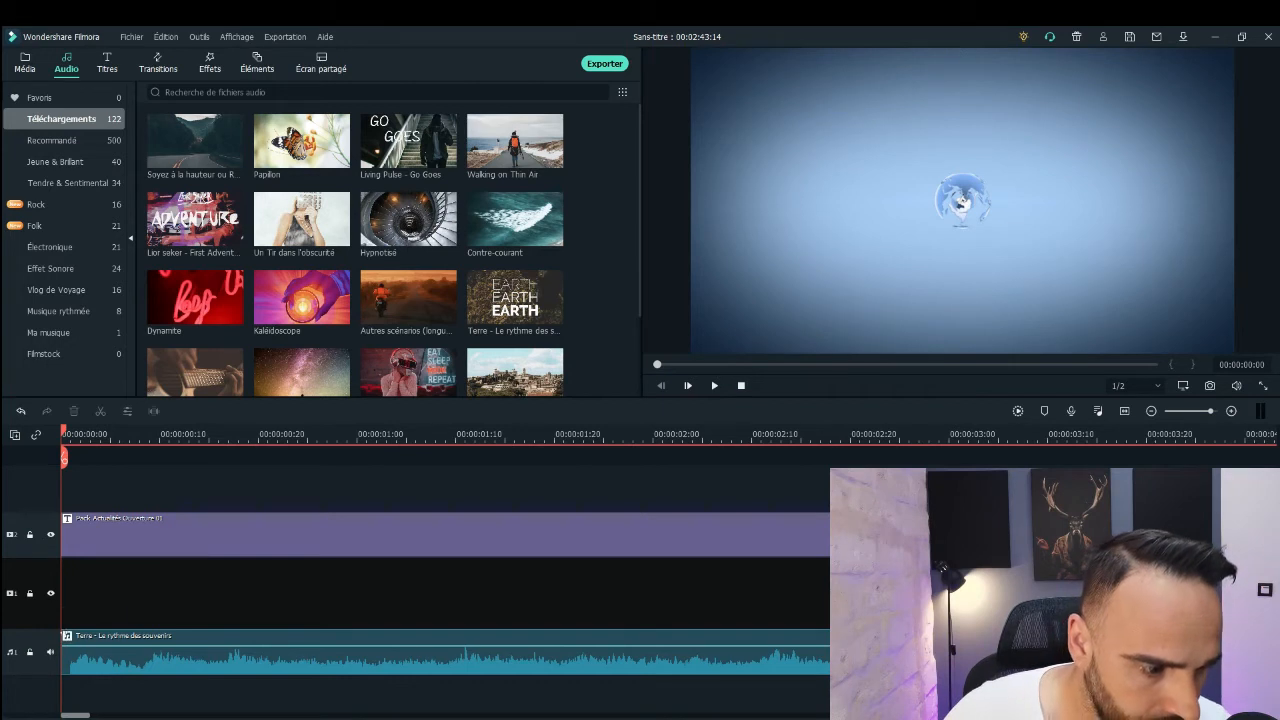
left_click_drag(66, 634, 277, 633)
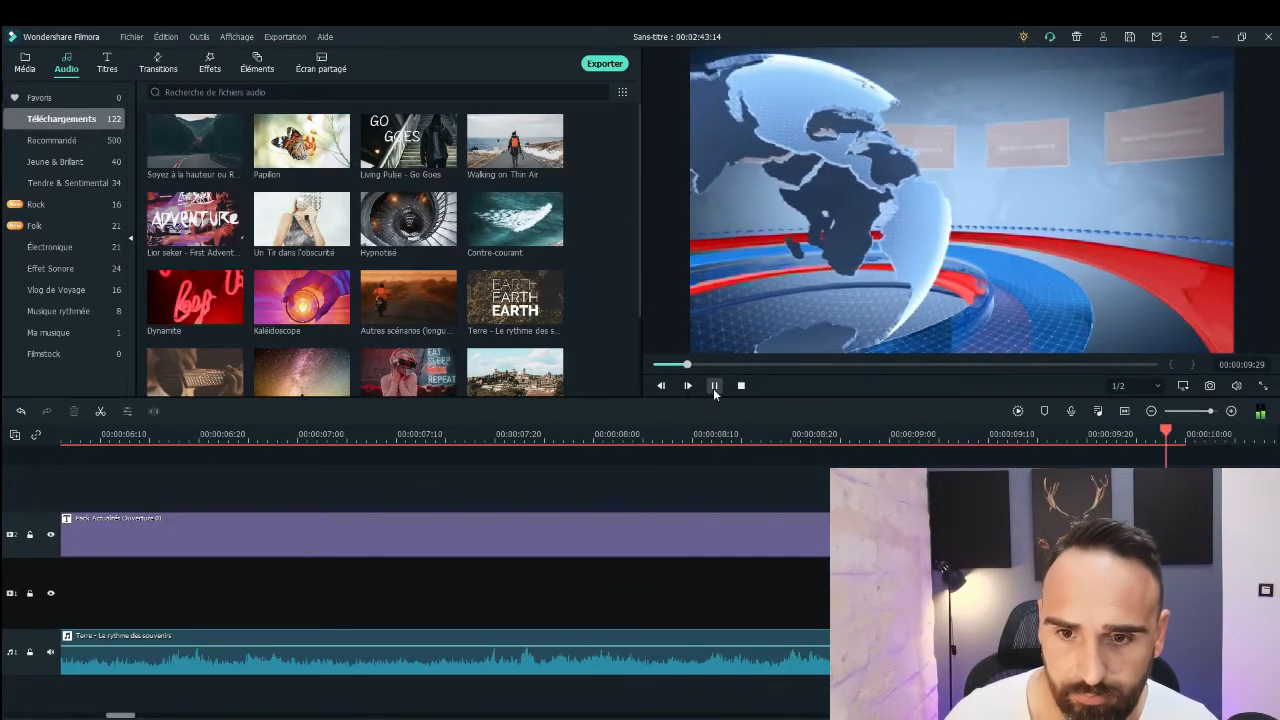
left_click(716, 386)
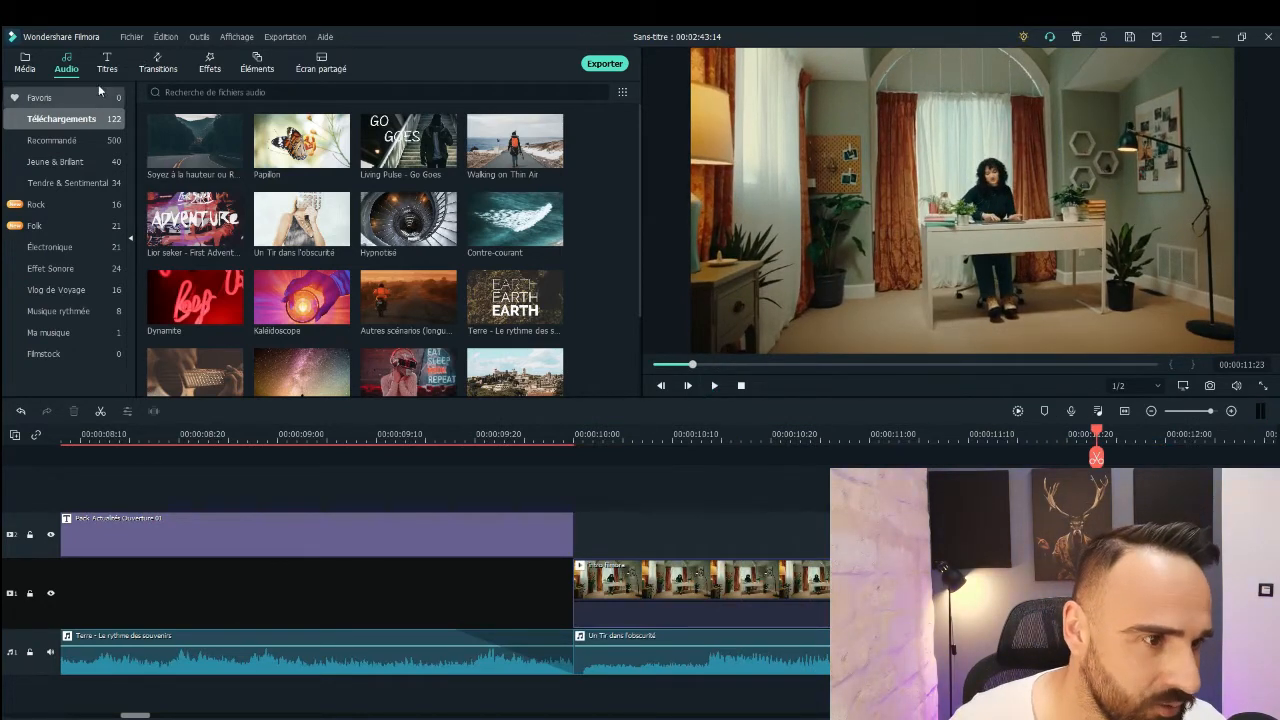
Step: Move the opening title down beside the video clip, place a Fondu transition centred over their join, and lengthen it slightly
left_click(157, 64)
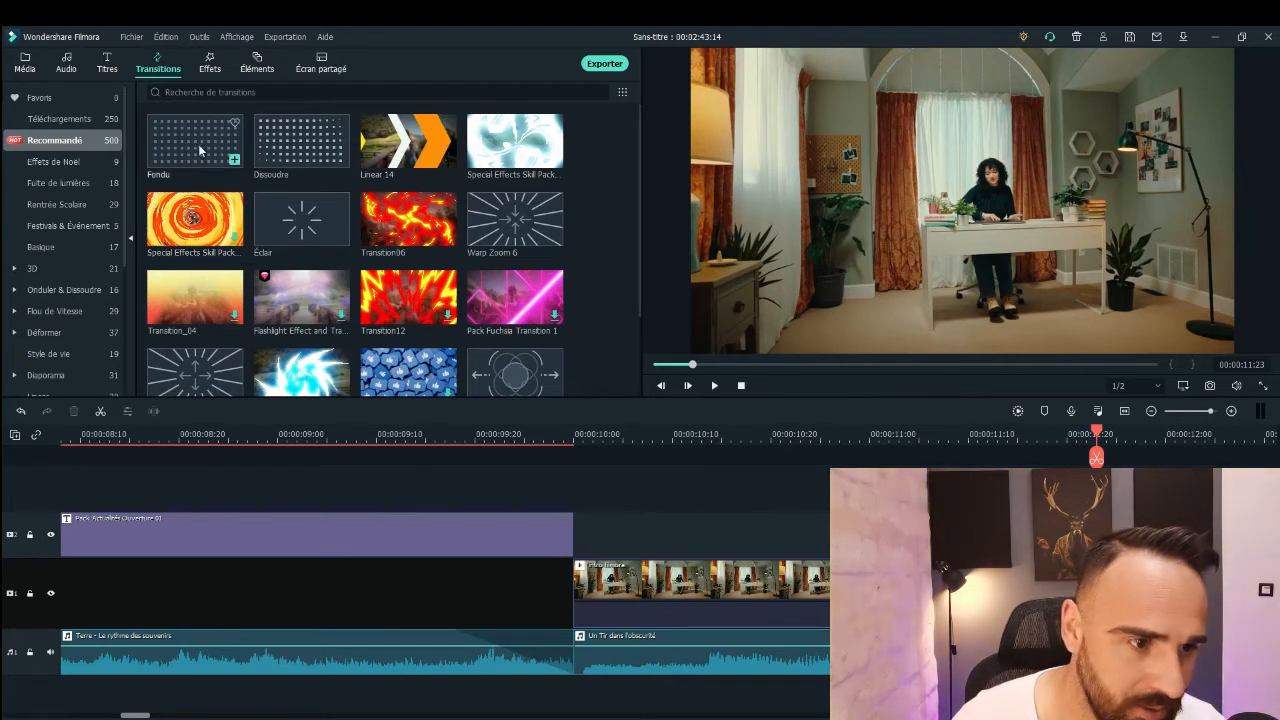
left_click_drag(198, 142, 600, 582)
left_click_drag(442, 528, 430, 573)
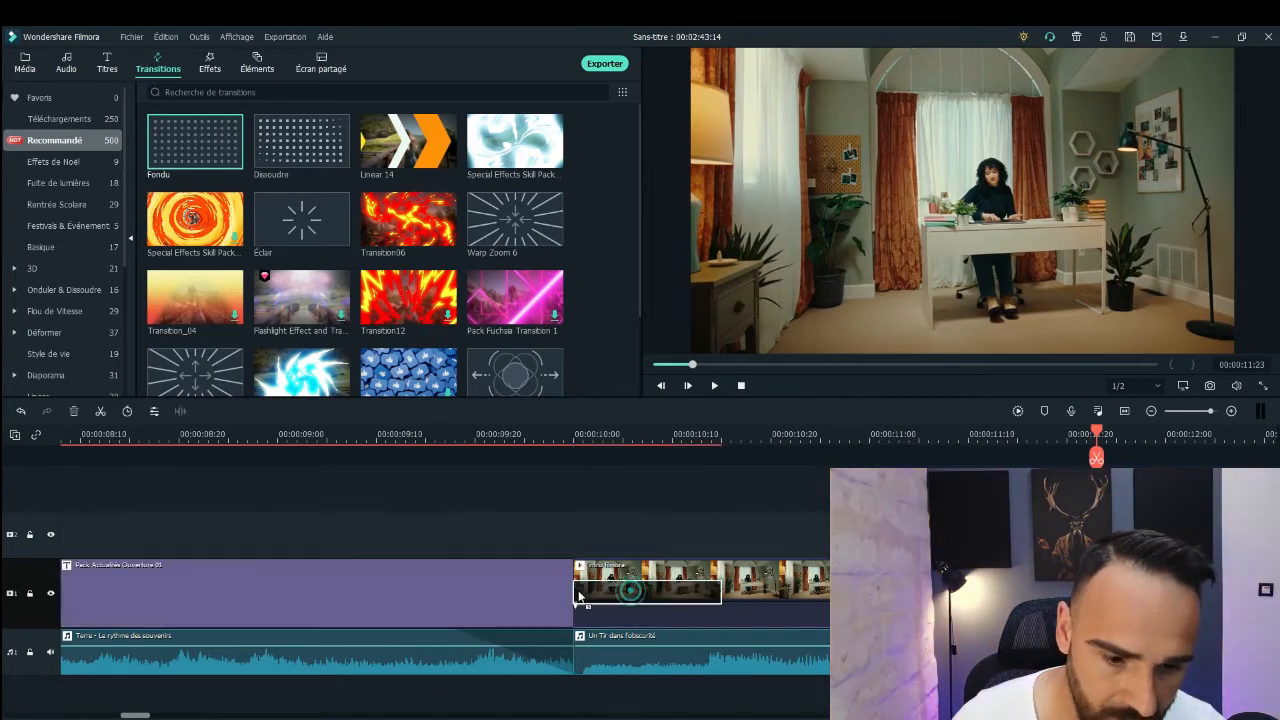
left_click_drag(631, 596, 551, 594)
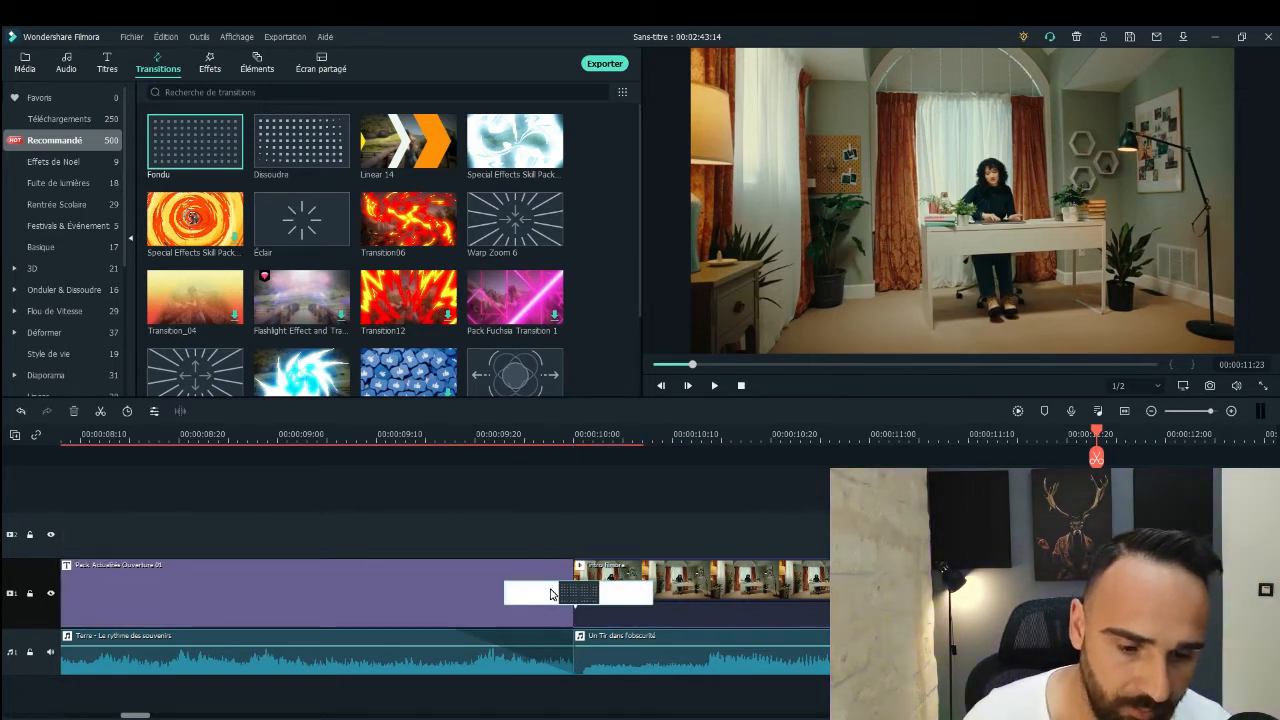
left_click_drag(507, 596, 487, 598)
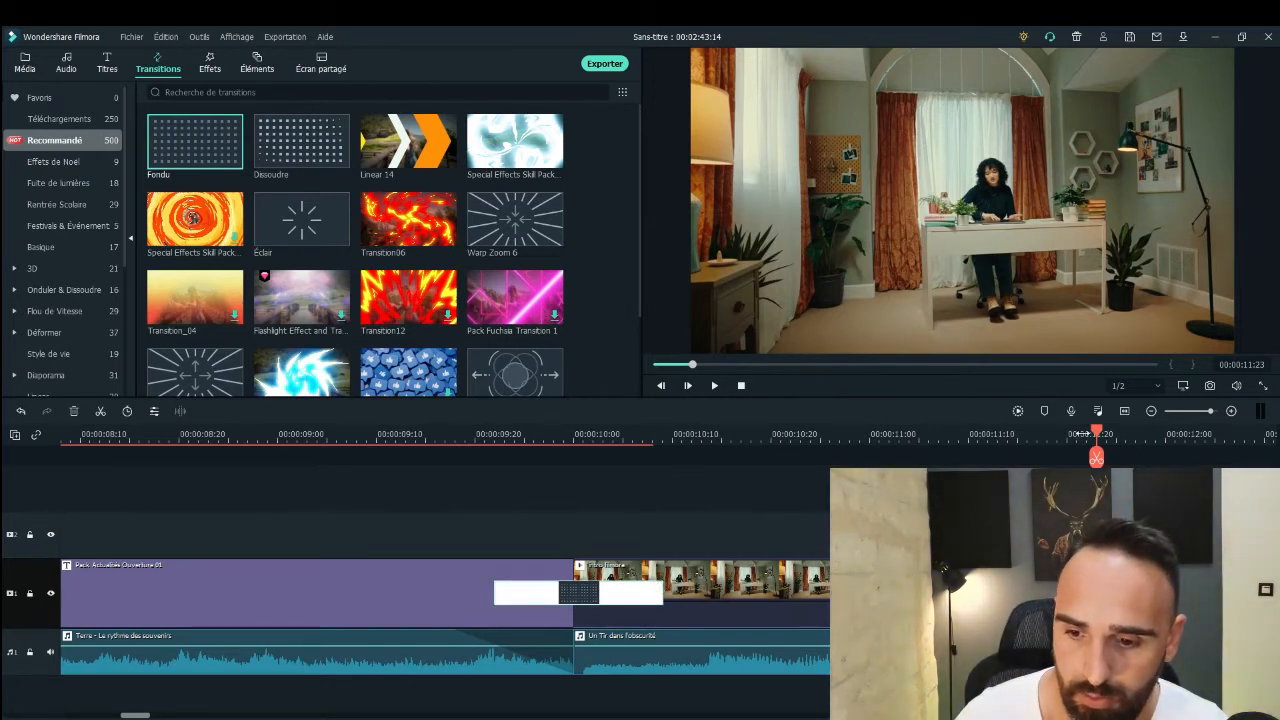
Step: Play the Fondu transition between the opening title and the video from 00:00:08:18 to 00:00:11:03
left_click_drag(1096, 432, 160, 563)
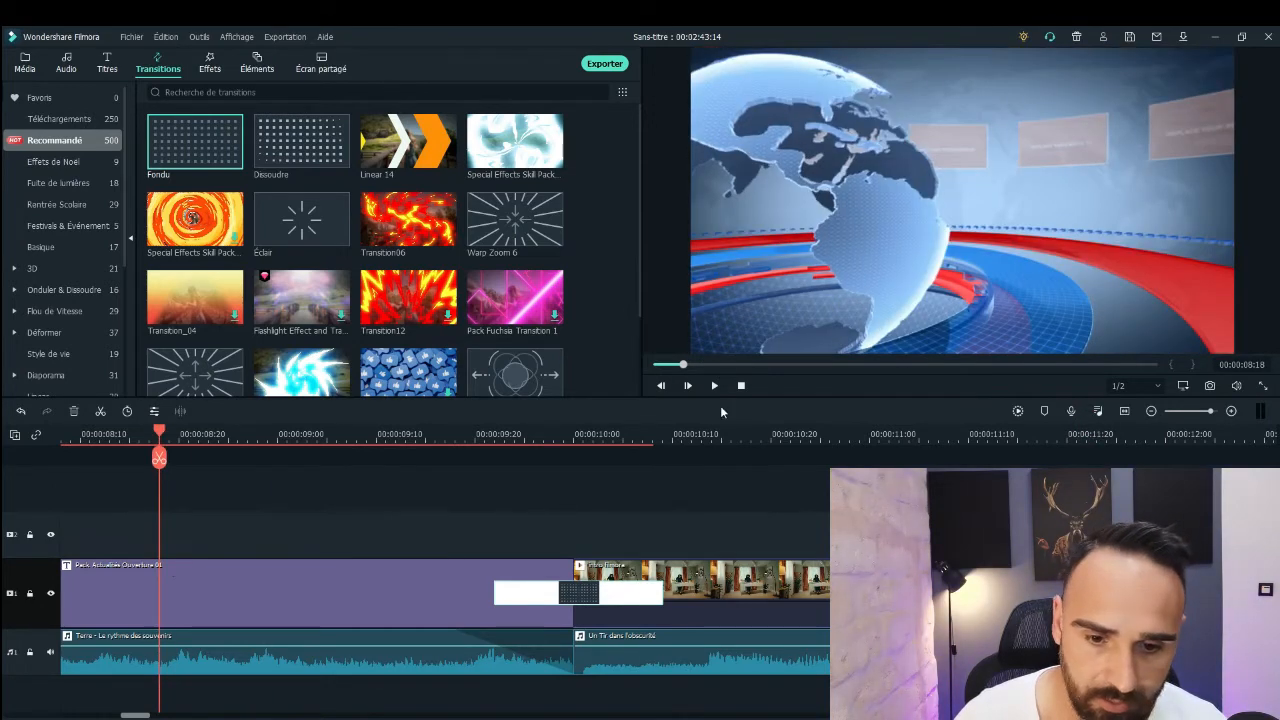
left_click(714, 385)
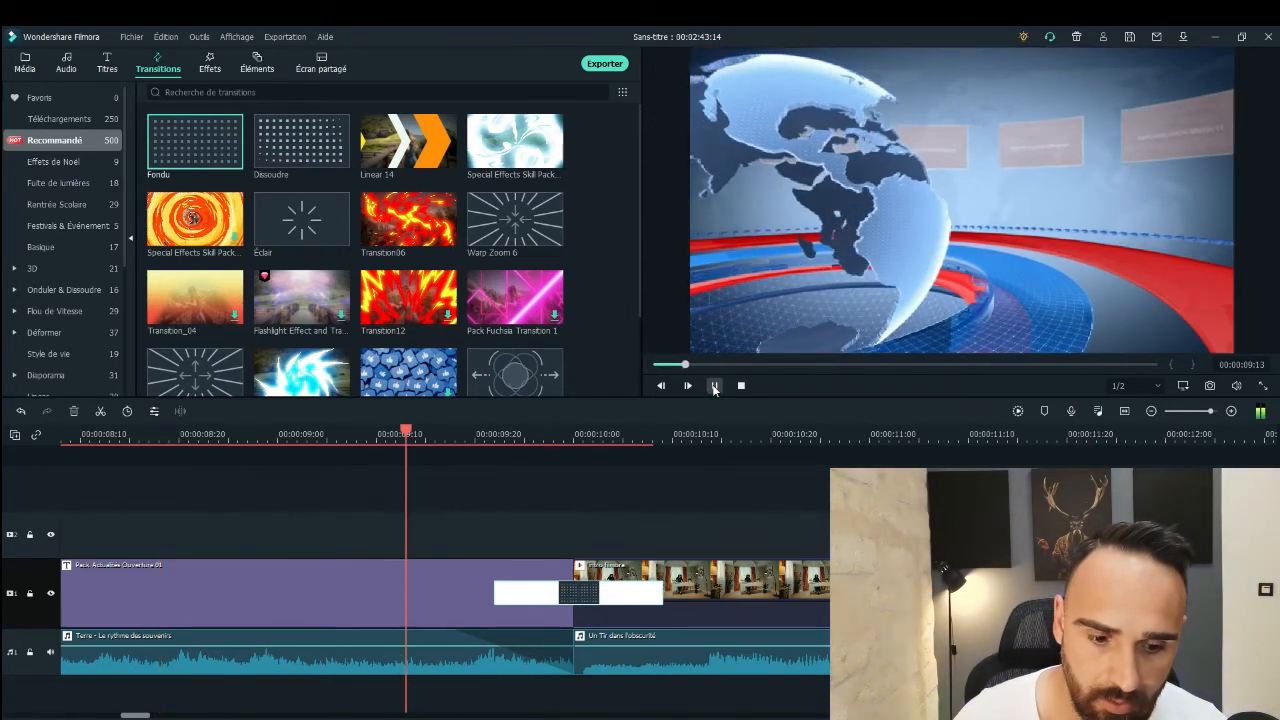
left_click(714, 385)
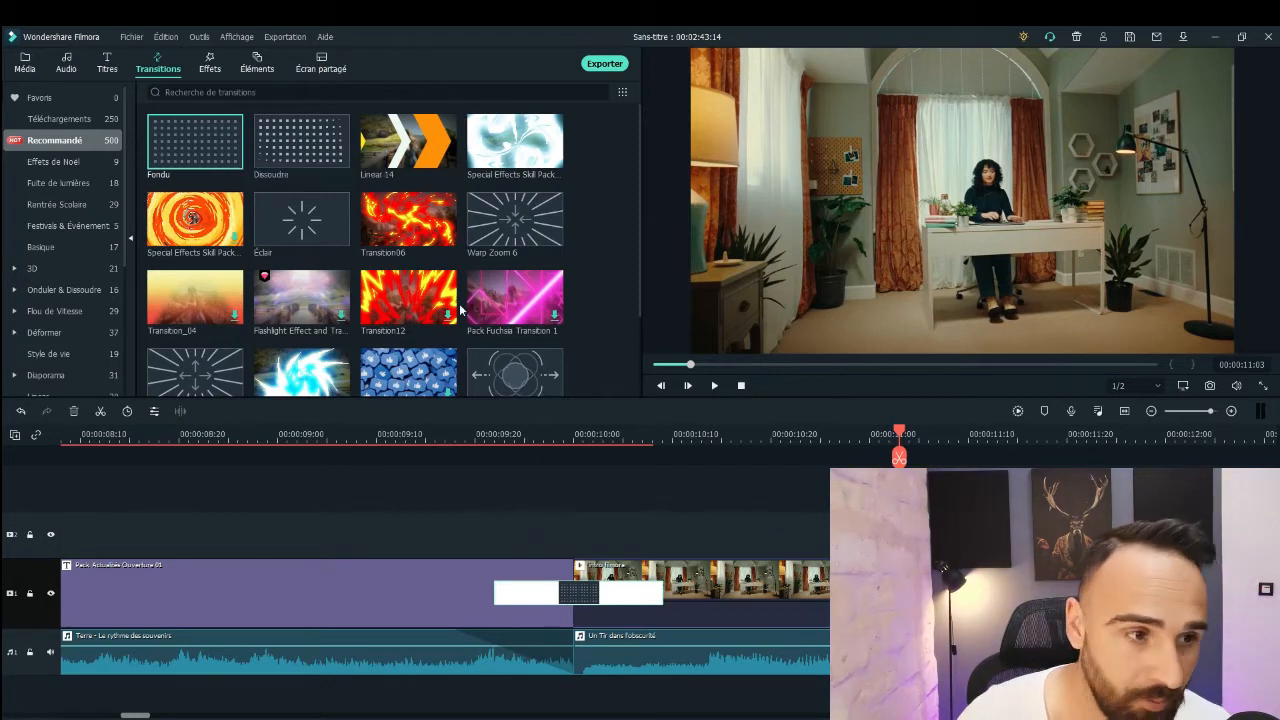
Step: Play on to 00:00:14:29 and insert the recommended "Défaut Titre" title there, above the video clip
left_click(107, 63)
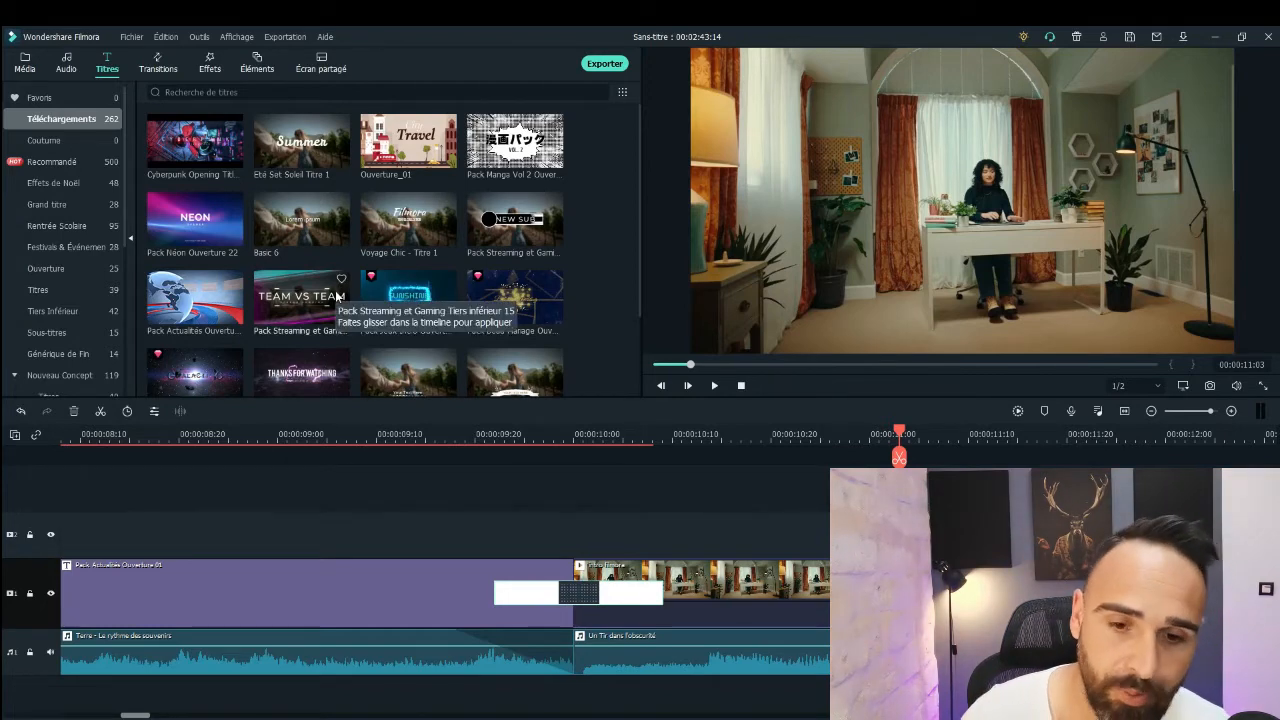
left_click(715, 387)
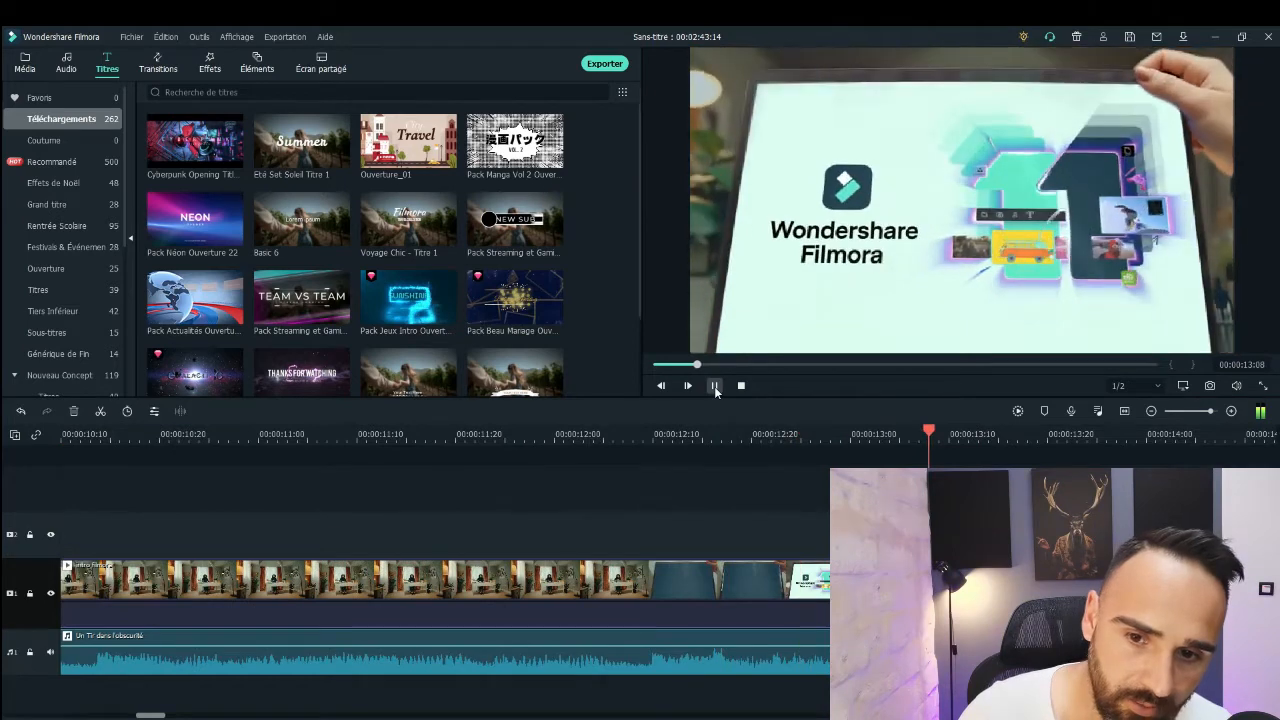
left_click(715, 387)
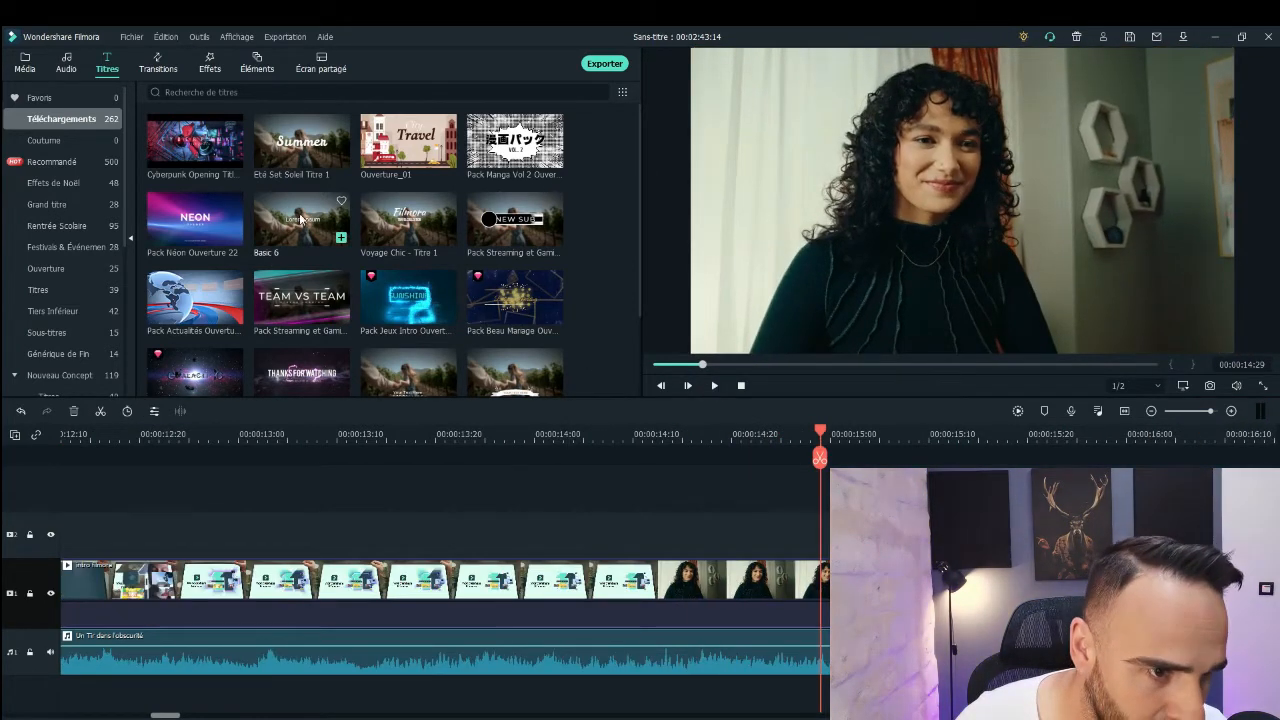
scroll(295, 259, "down", 10)
scroll(295, 264, "up", 10)
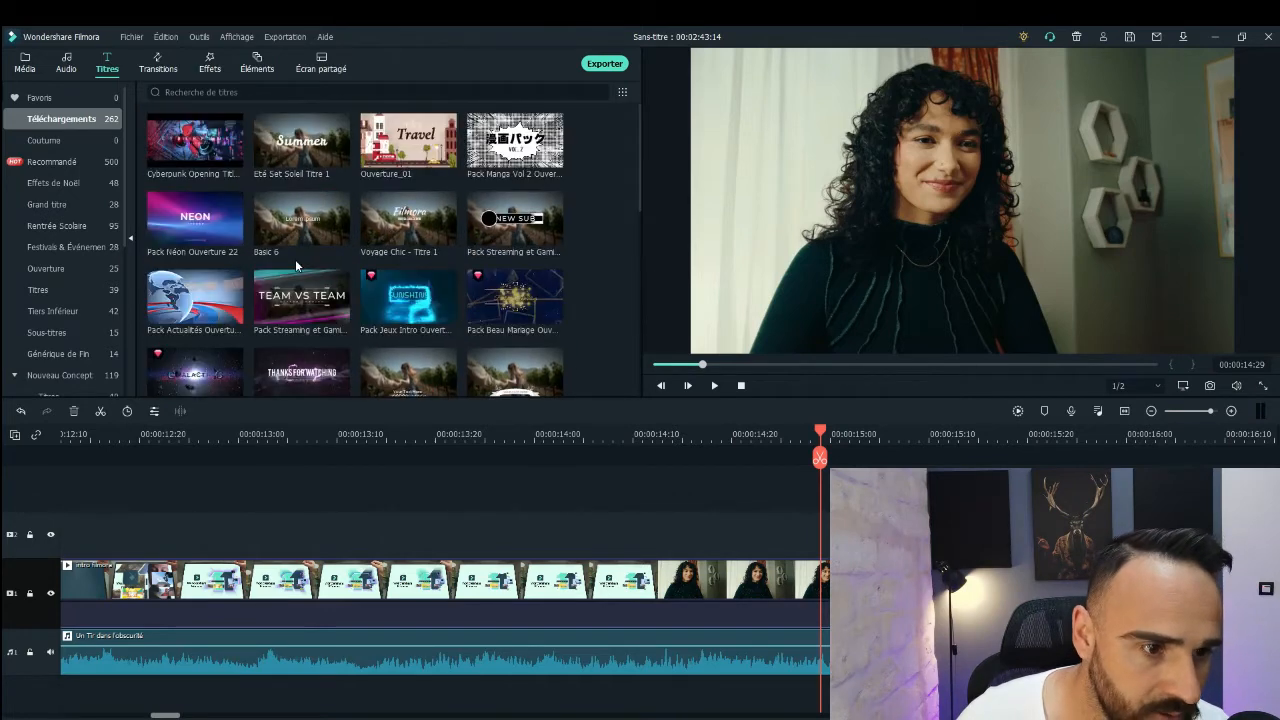
left_click(71, 164)
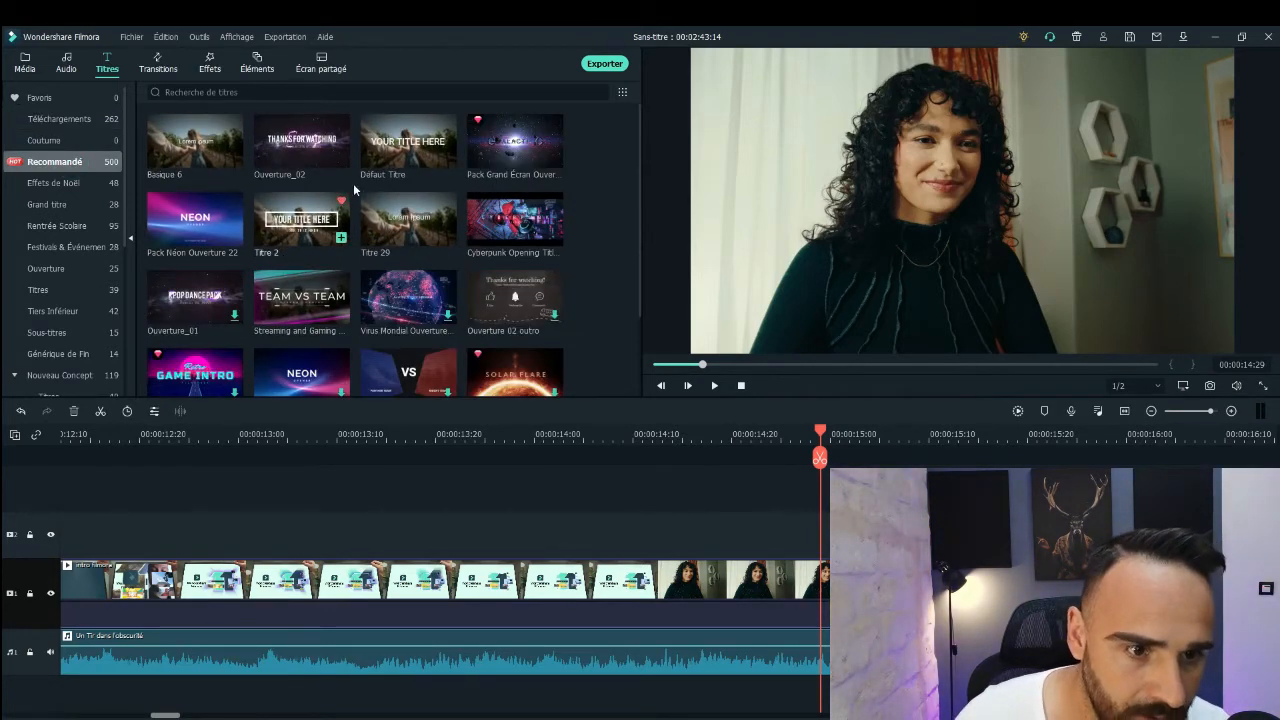
left_click(448, 161)
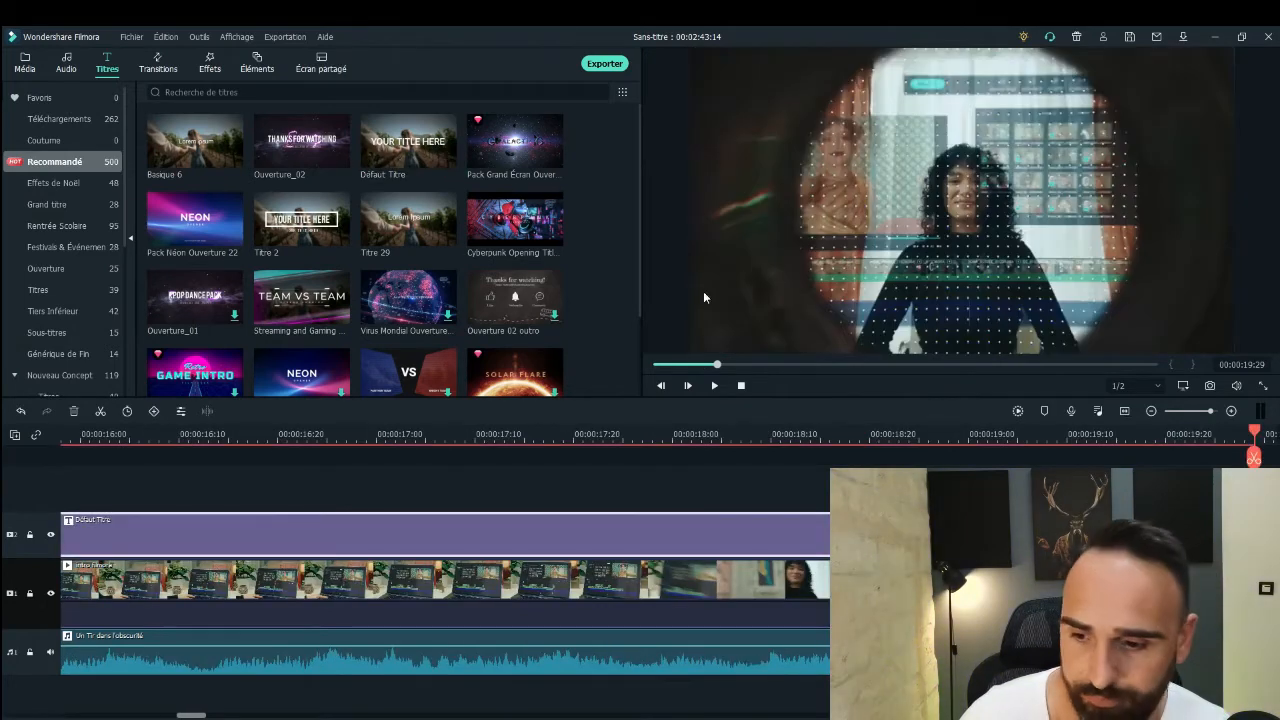
Step: Replace the placeholder text of the "Défaut Titre" title with "Montage Vidéo Youtube", using the frame at 00:00:16:12
left_click_drag(1210, 414, 1199, 415)
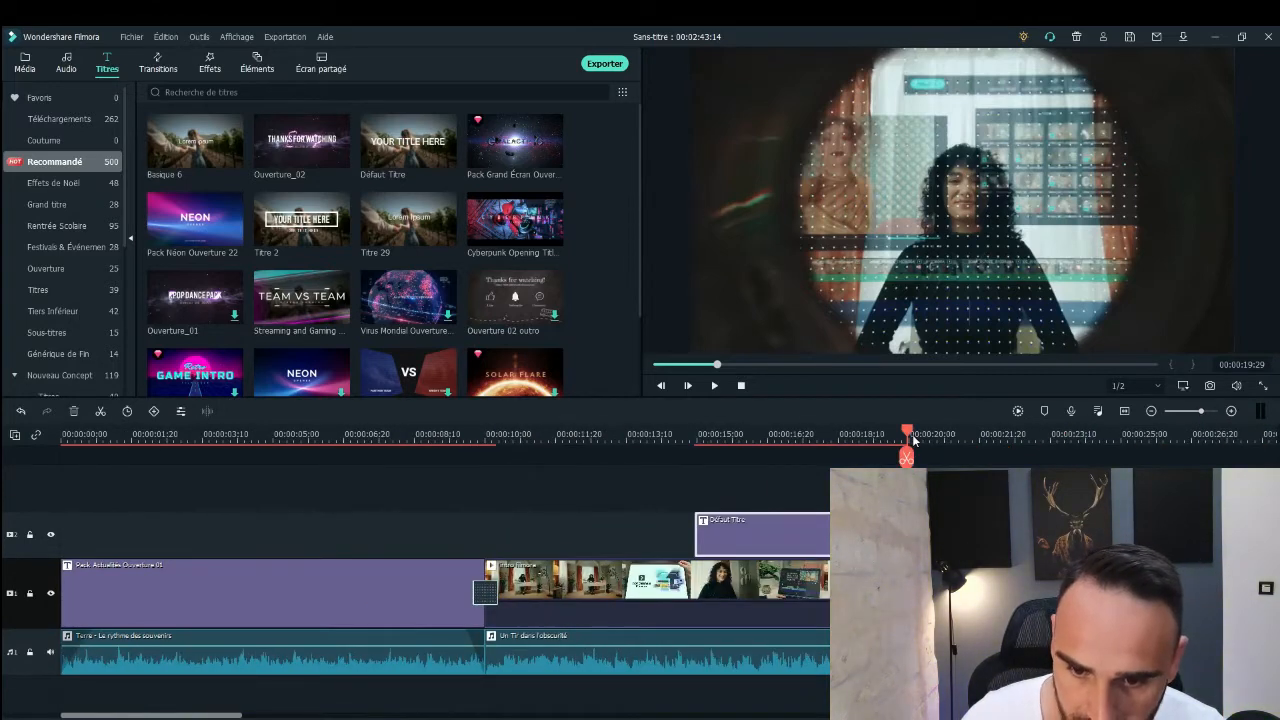
left_click_drag(906, 432, 685, 497)
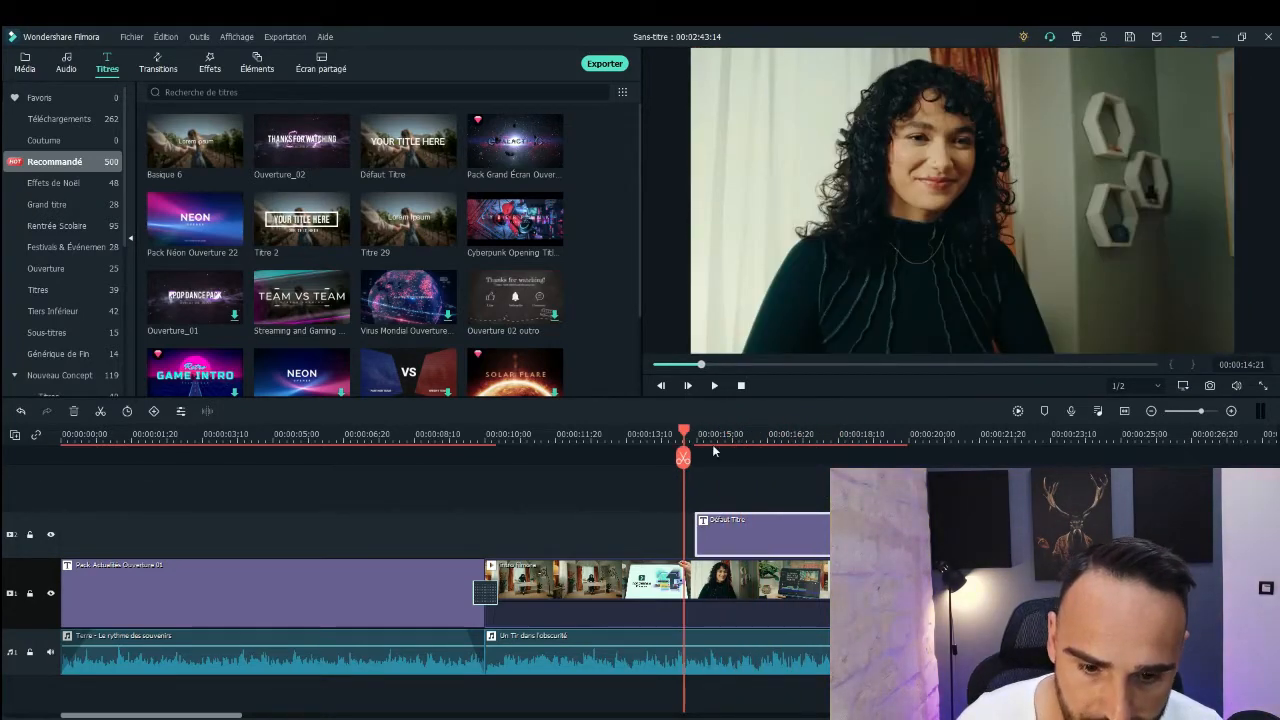
left_click_drag(688, 431, 757, 437)
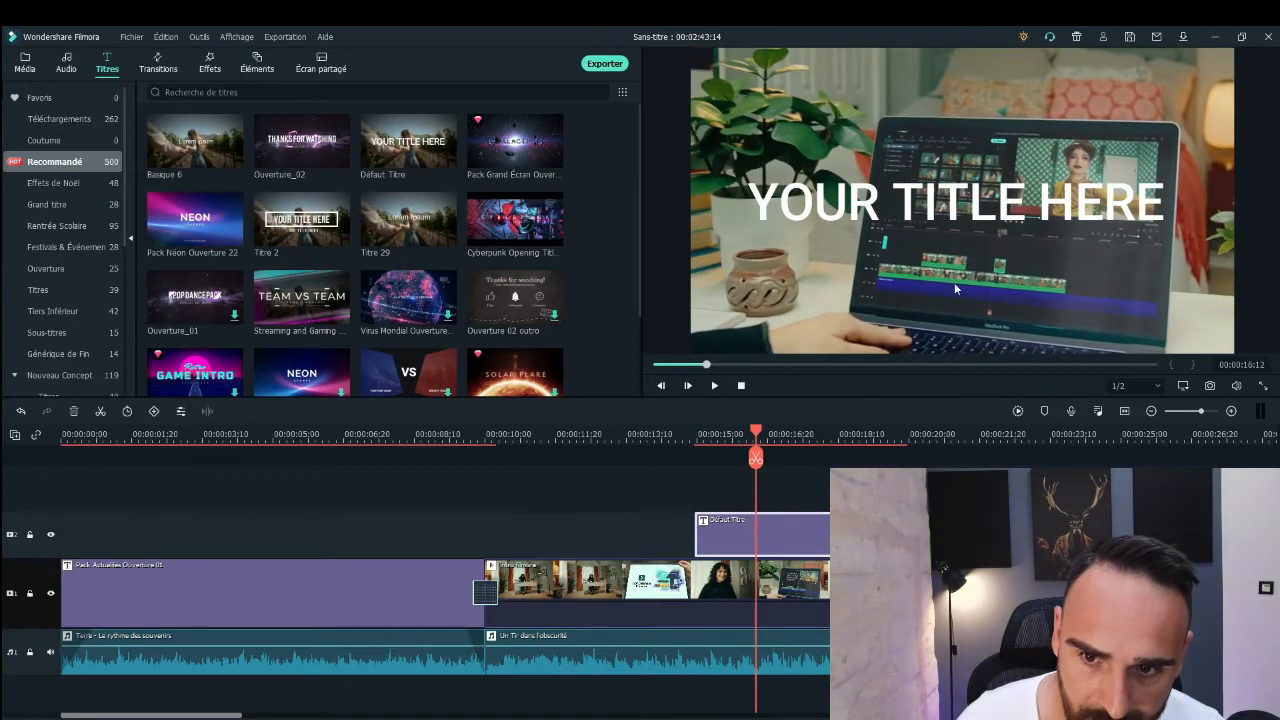
left_click(918, 200)
double_click(918, 200)
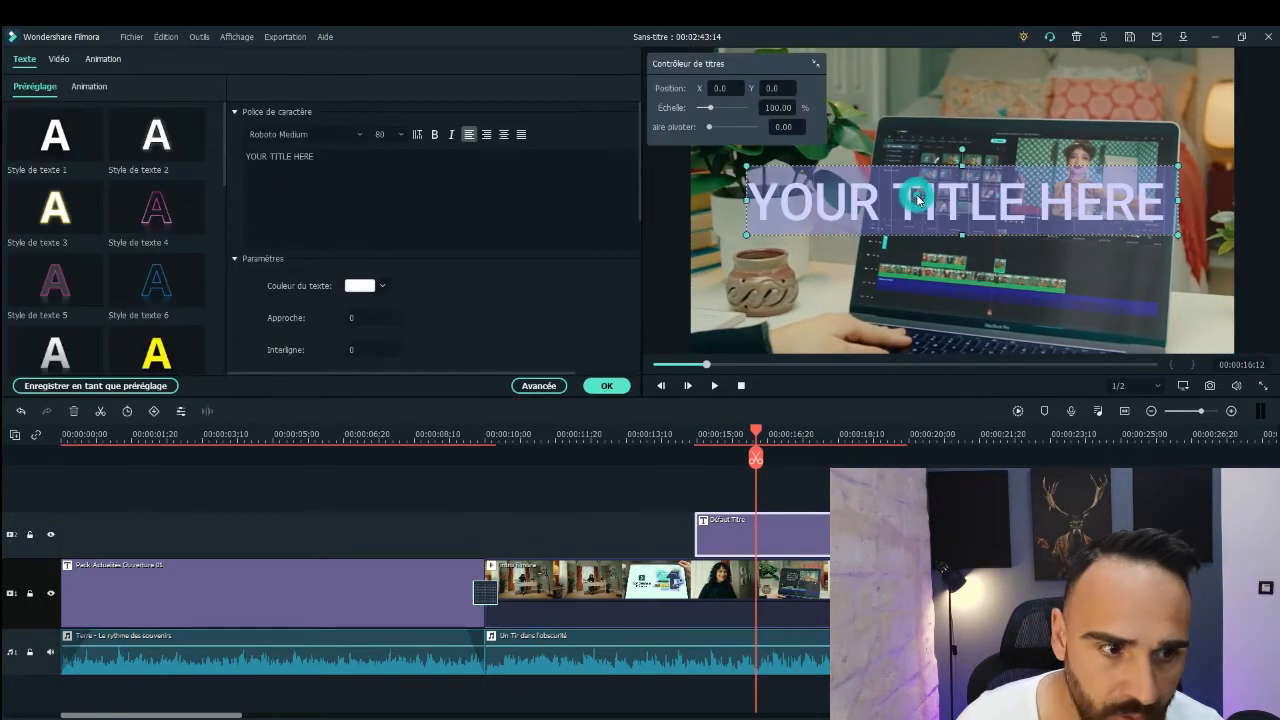
left_click(318, 156)
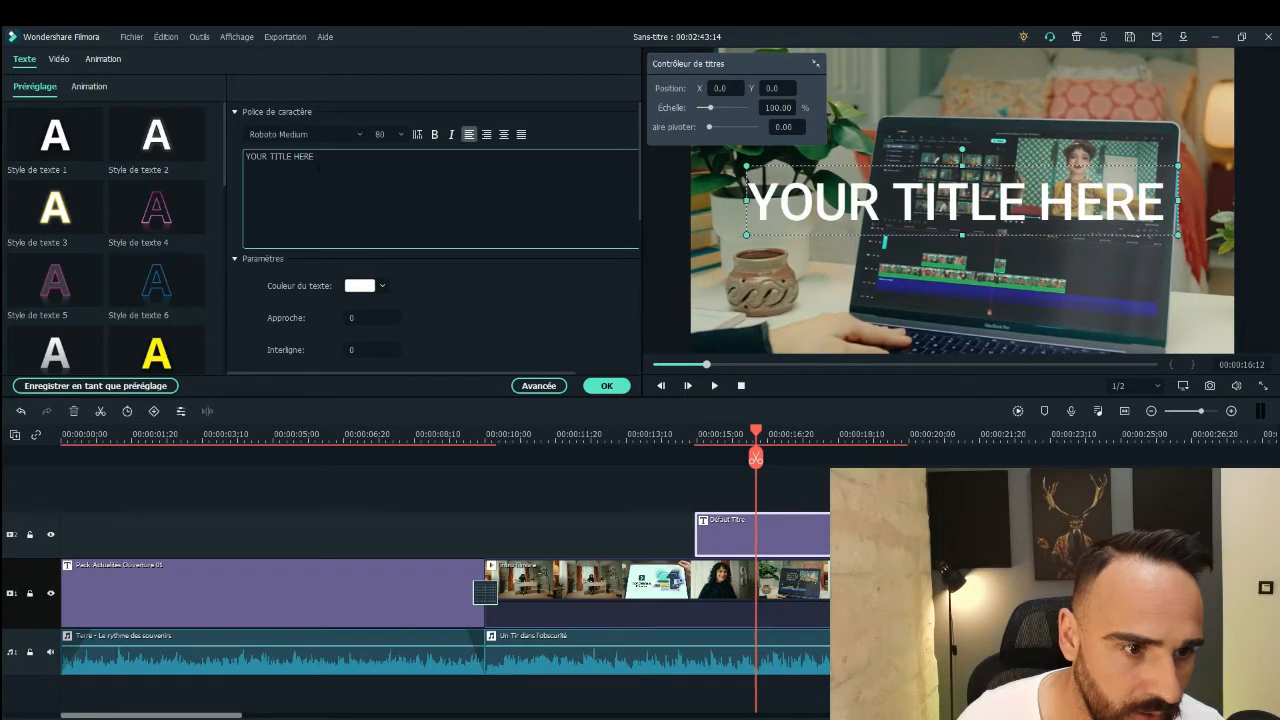
double_click(310, 156)
left_click_drag(319, 156, 250, 156)
left_click(250, 156)
key("ctrl+a")
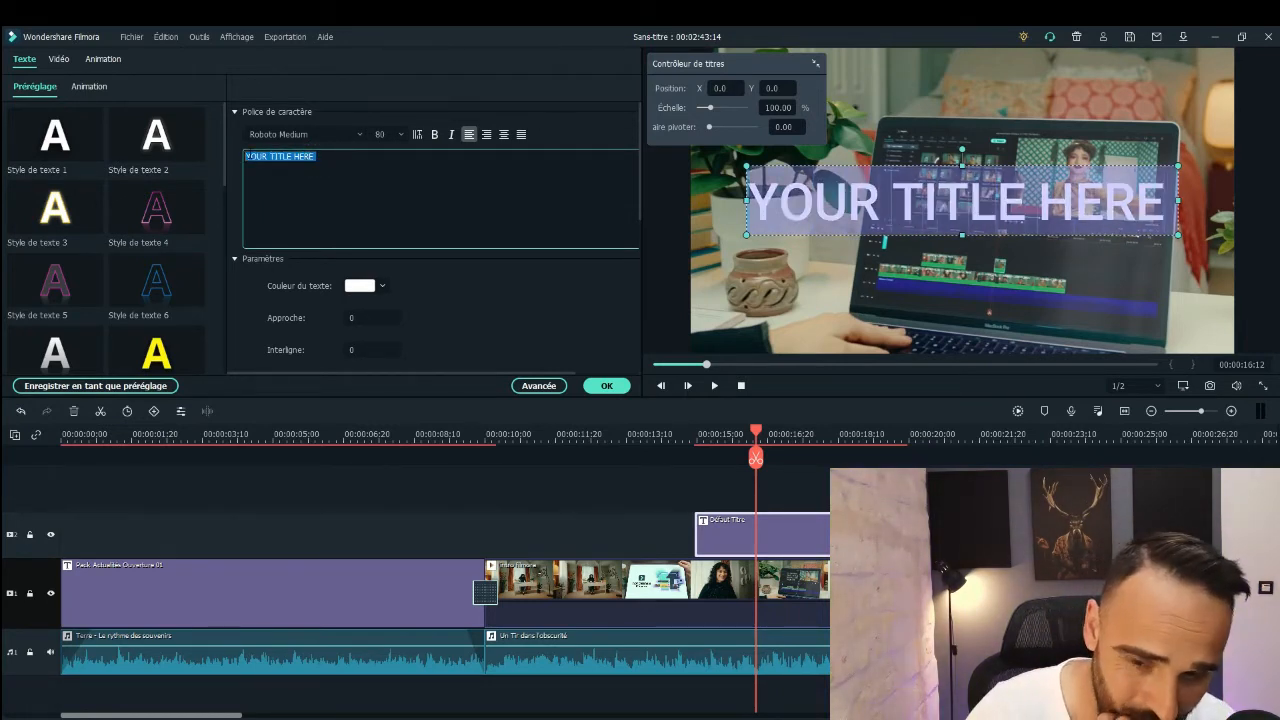
key("BackSpace")
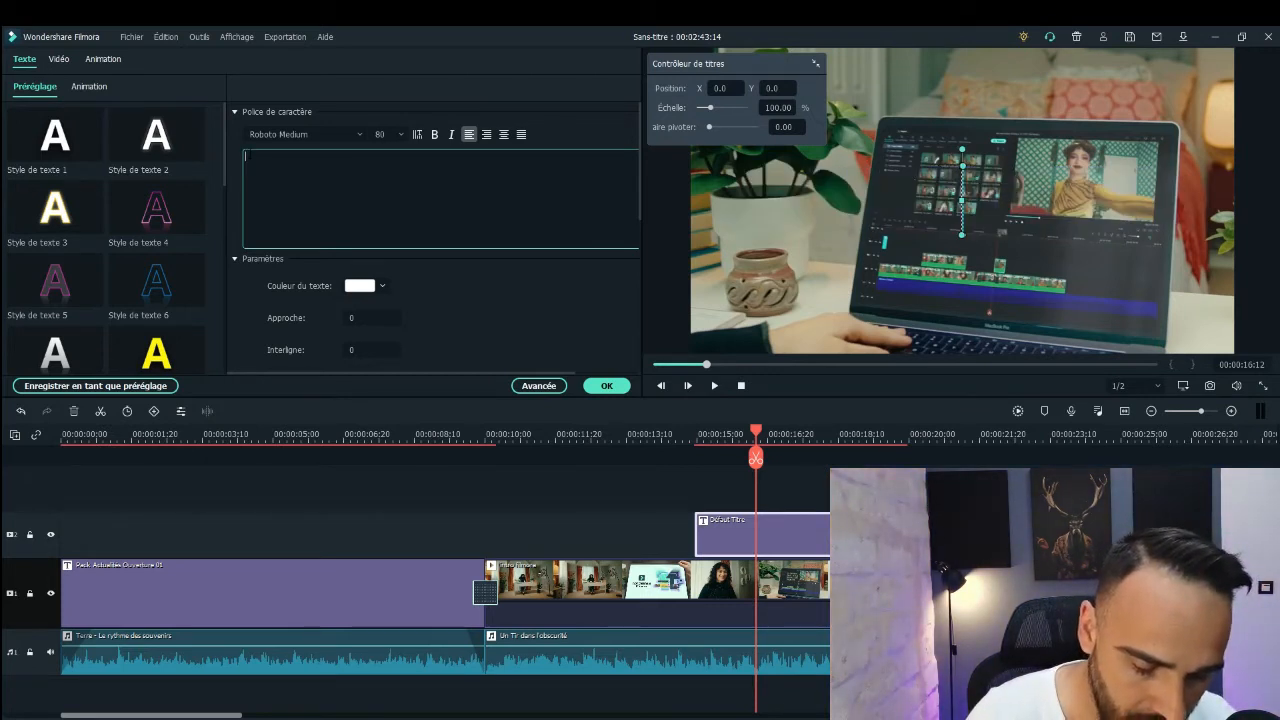
type("Montage ")
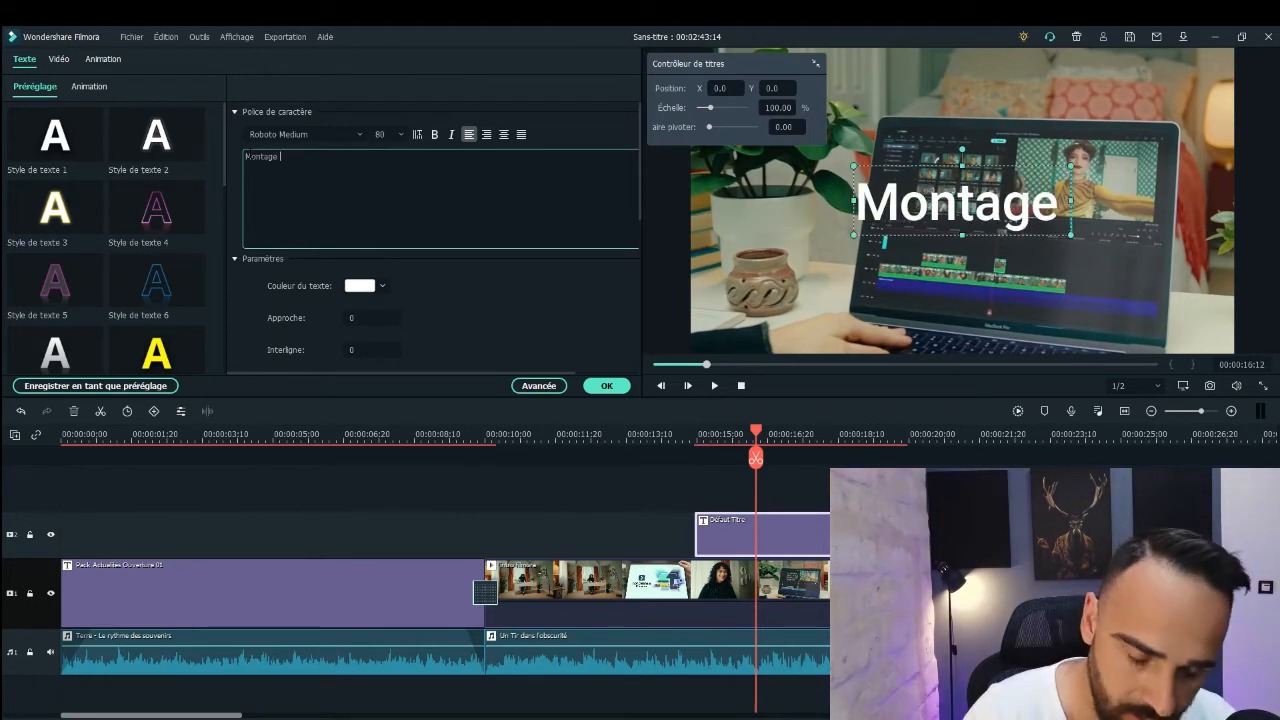
type("Vidéo")
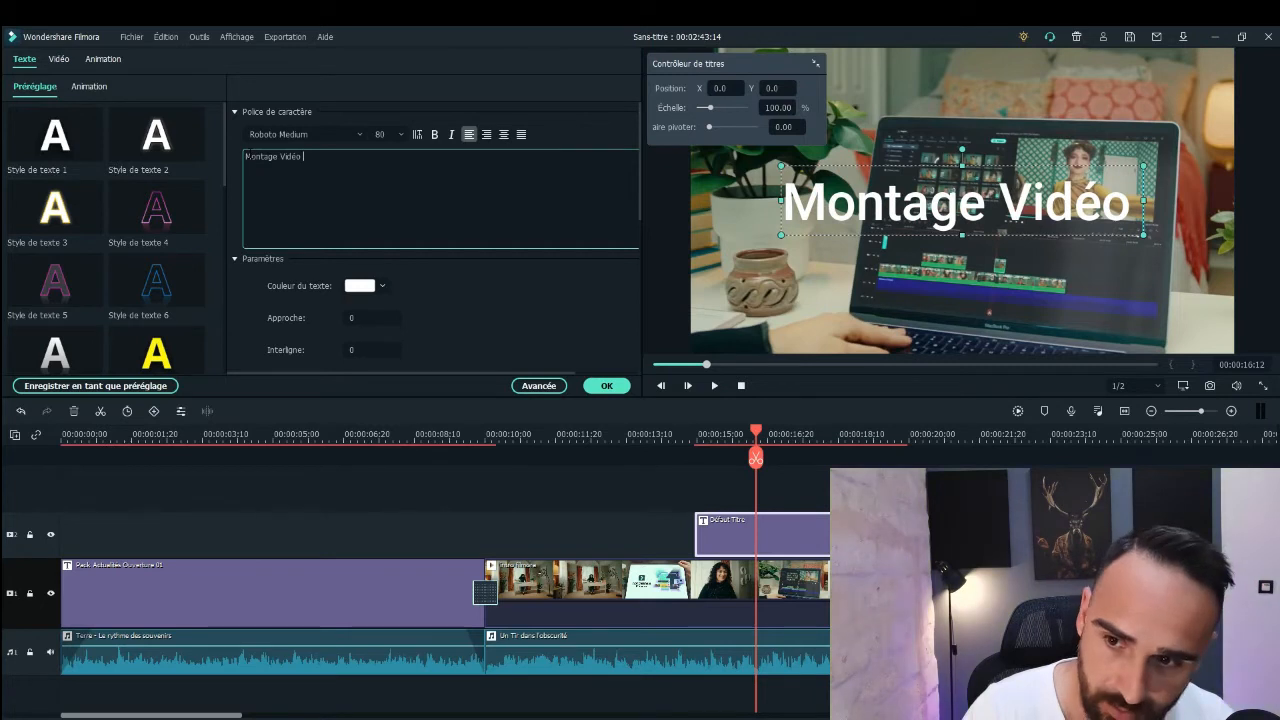
type(" Y")
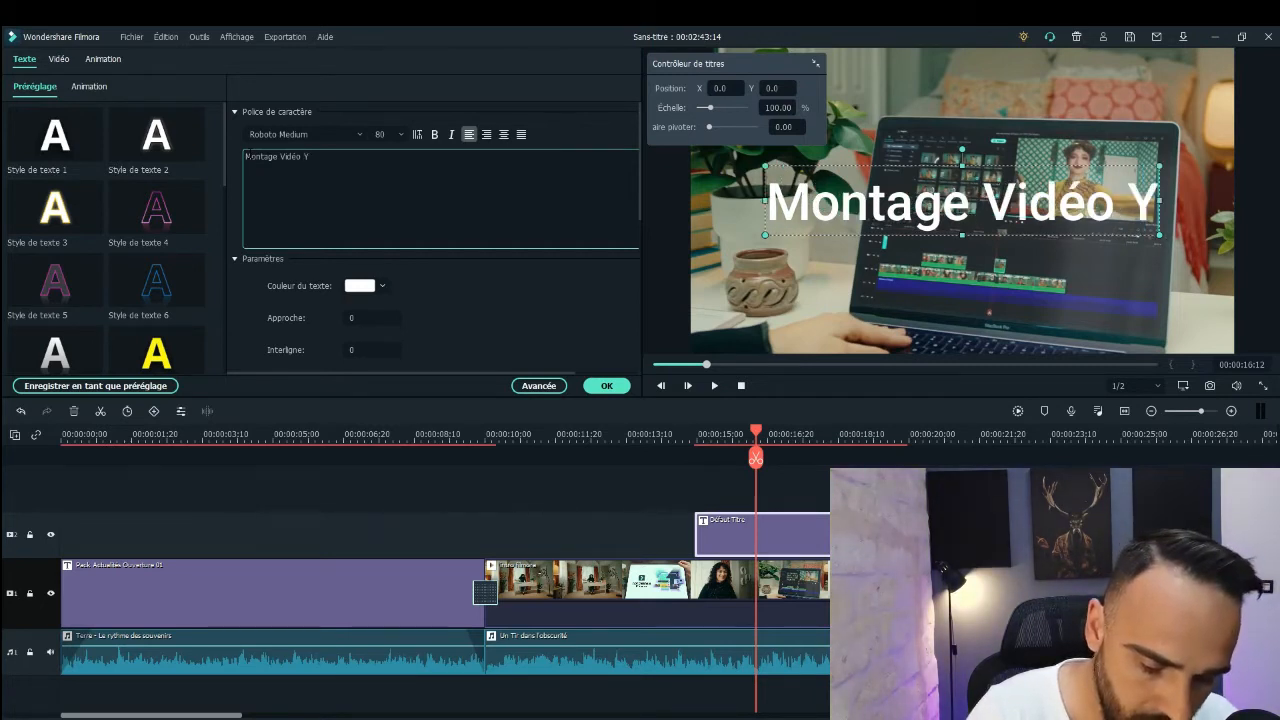
type("outube")
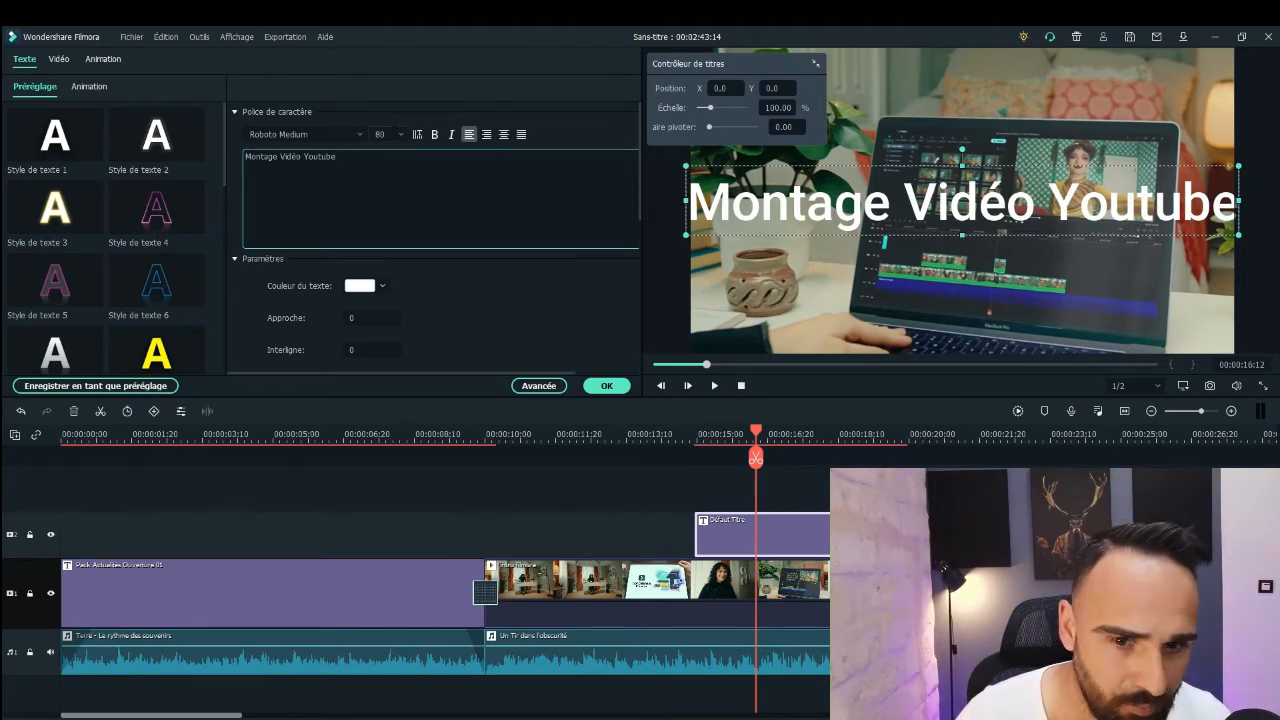
Step: Shrink the "Montage Vidéo Youtube" text, move it to the upper edge of the frame, and apply the title changes
left_click_drag(686, 236, 945, 209)
left_click_drag(1109, 182, 1041, 64)
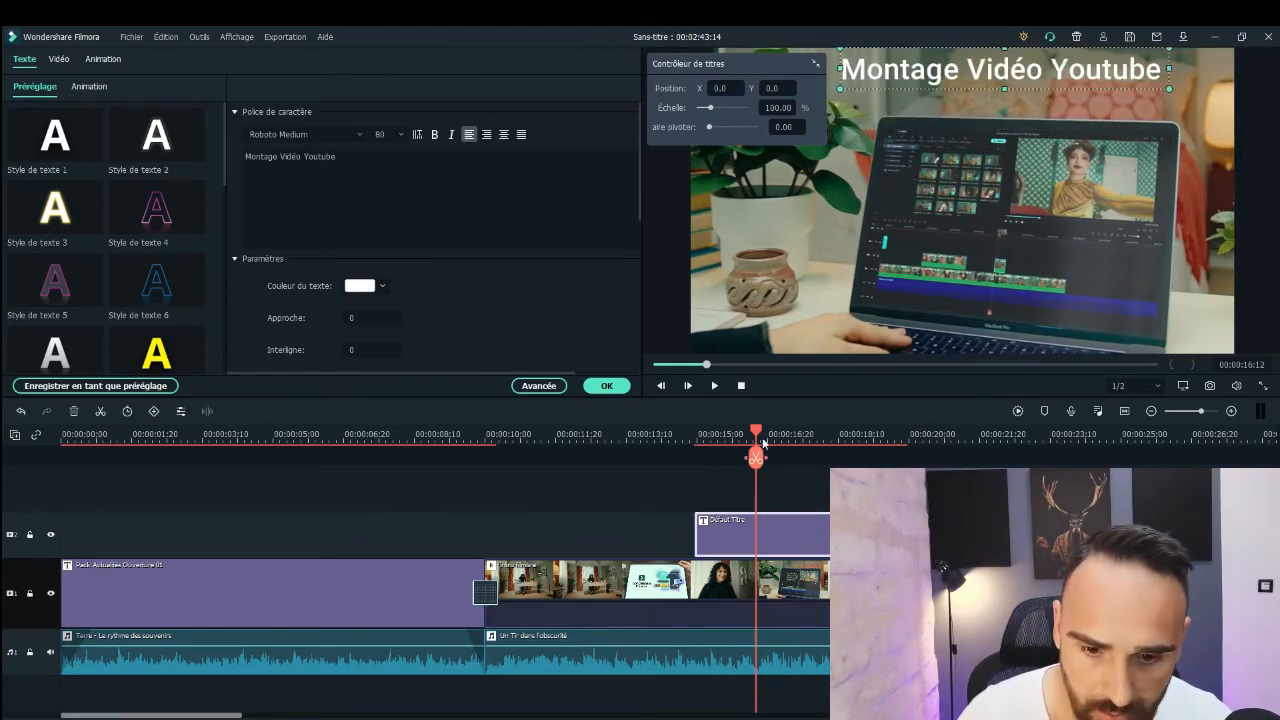
left_click_drag(757, 434, 669, 434)
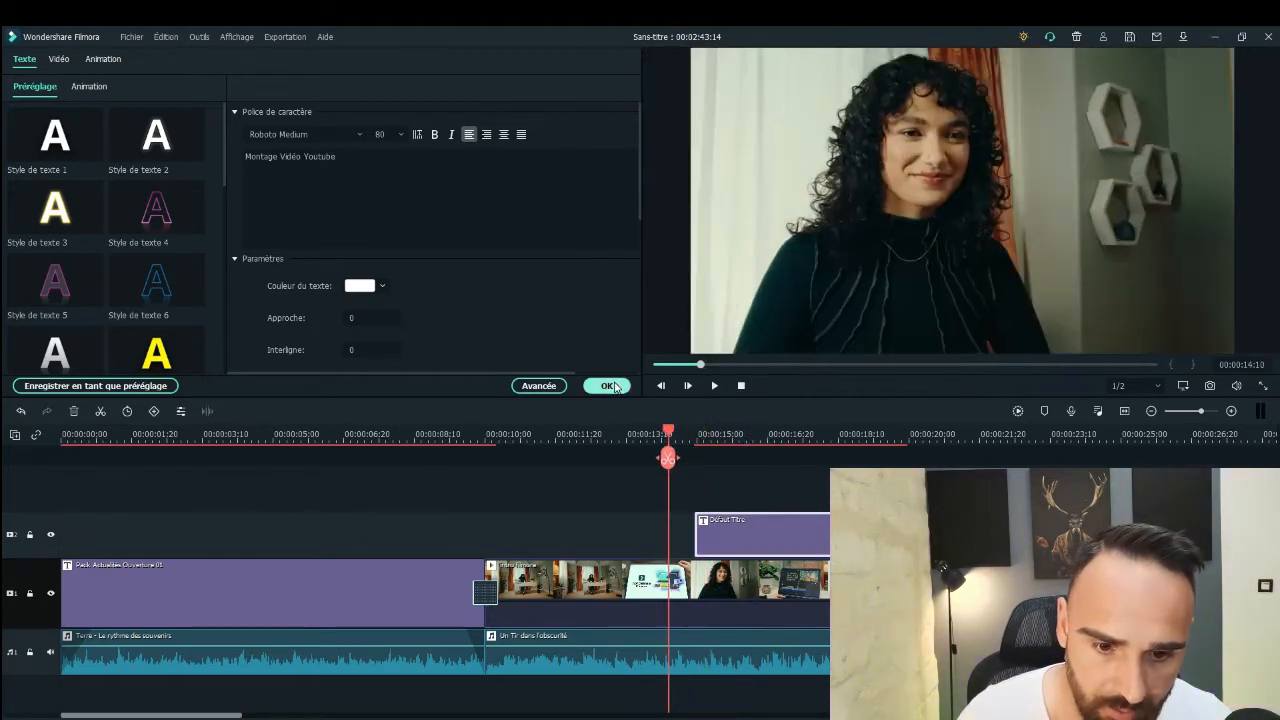
left_click(610, 385)
Step: Play through the start of the "Montage Vidéo Youtube" title twice and move its text down to the lower part of the frame
left_click(715, 385)
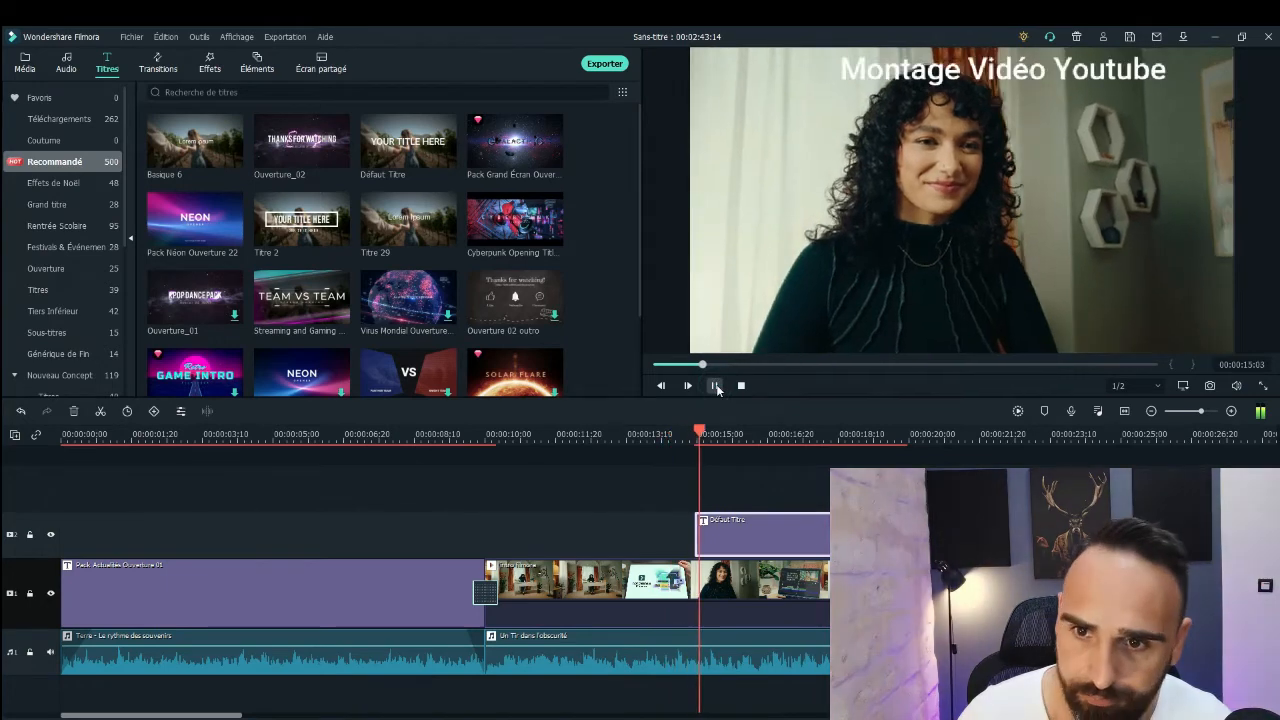
left_click(715, 385)
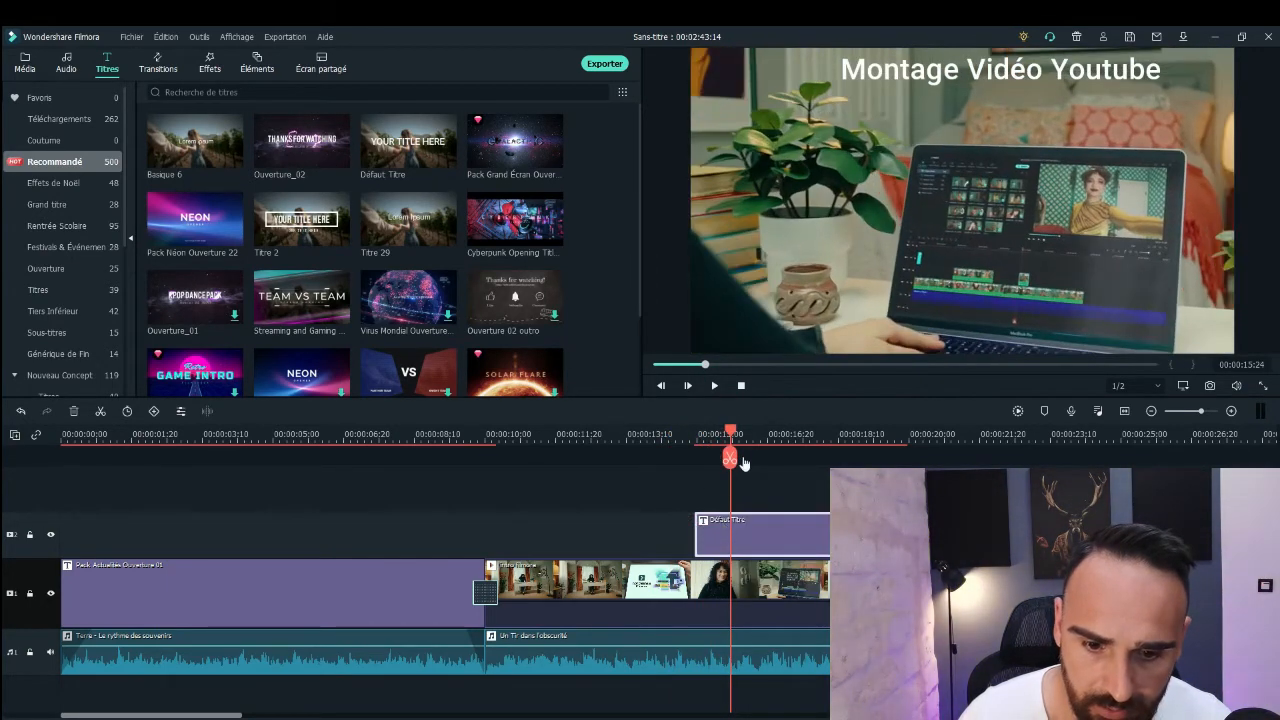
left_click_drag(732, 428, 650, 455)
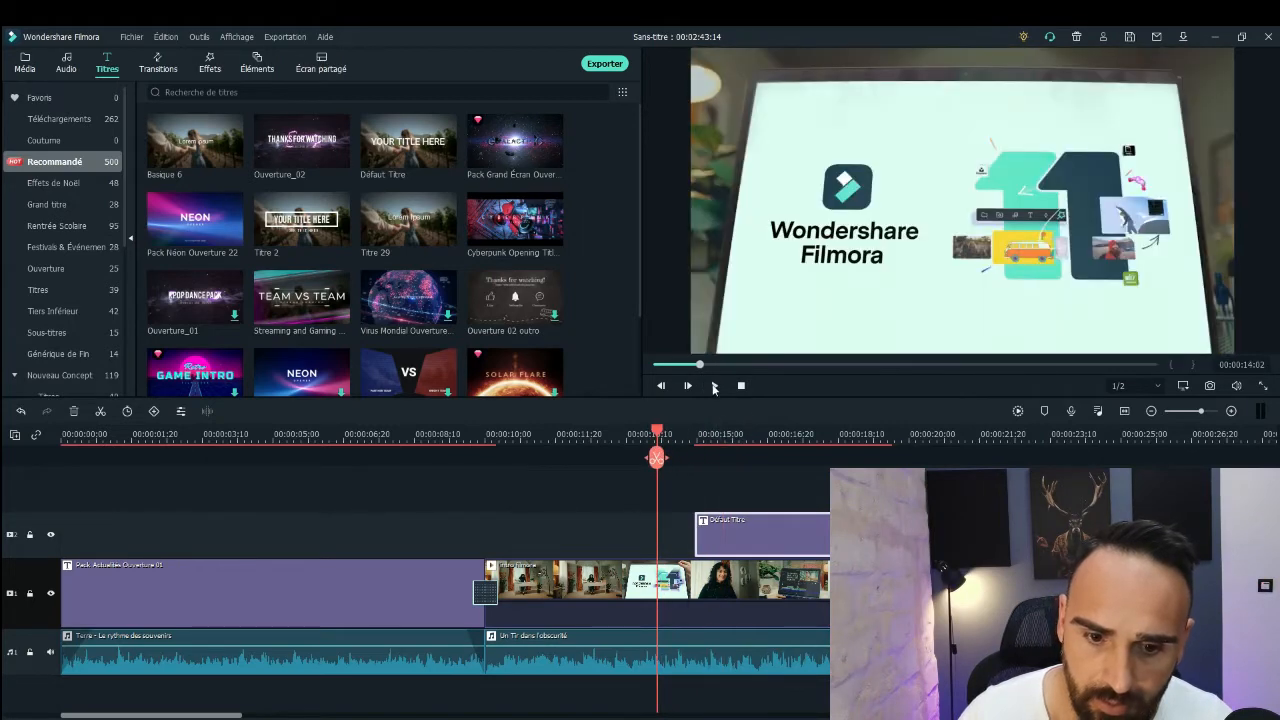
left_click(712, 386)
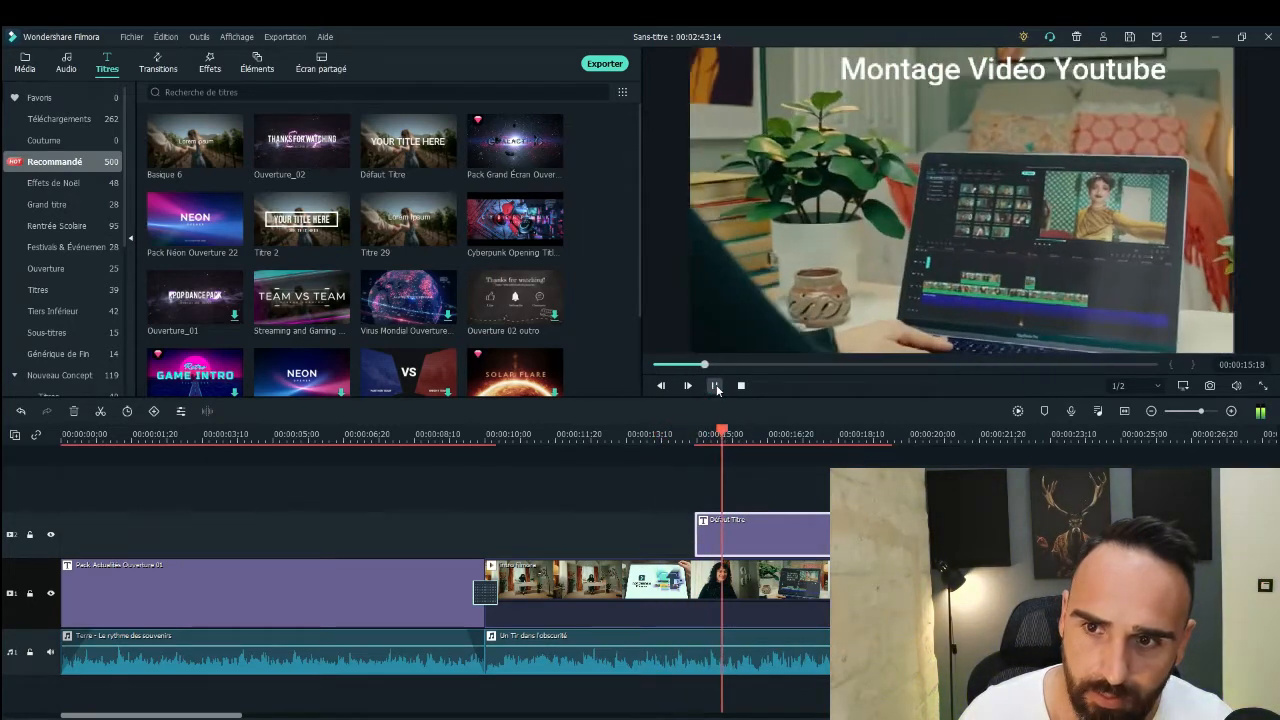
left_click(714, 385)
left_click_drag(995, 83, 984, 314)
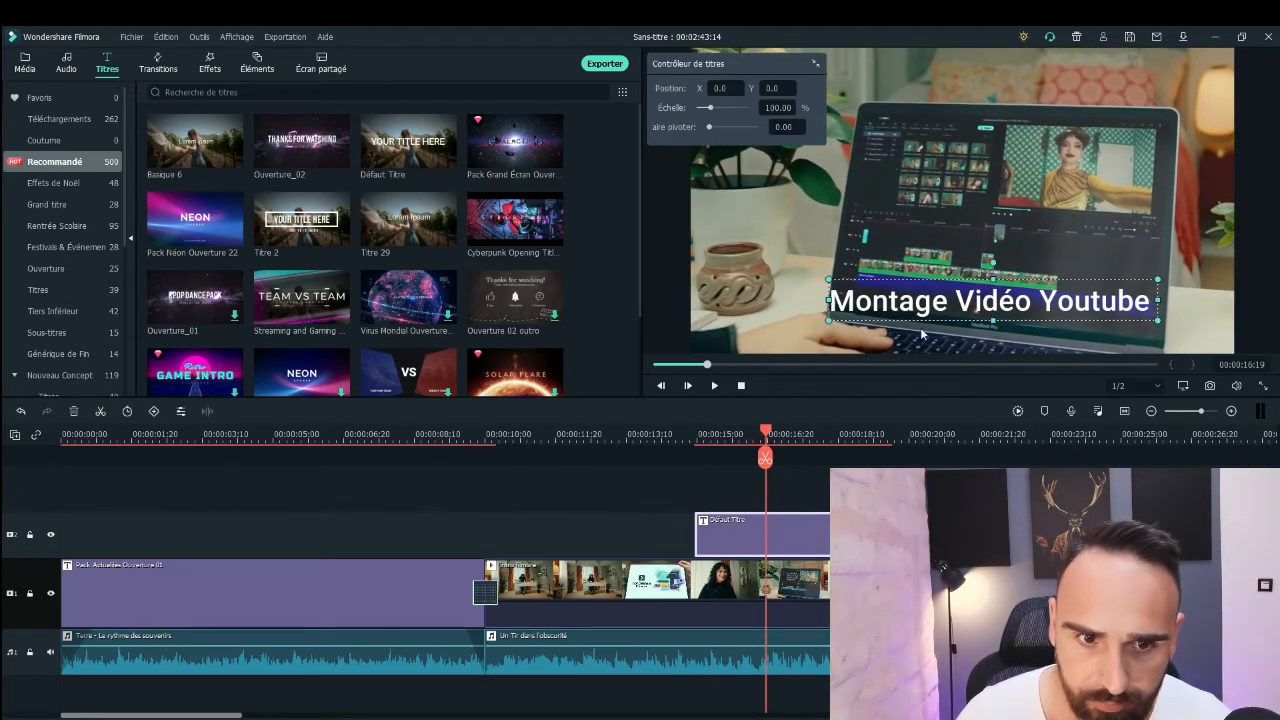
Step: Play through the start of the "Montage Vidéo Youtube" title and trim its beginning twice to shorten the clip slightly
left_click_drag(766, 432, 689, 432)
left_click(713, 386)
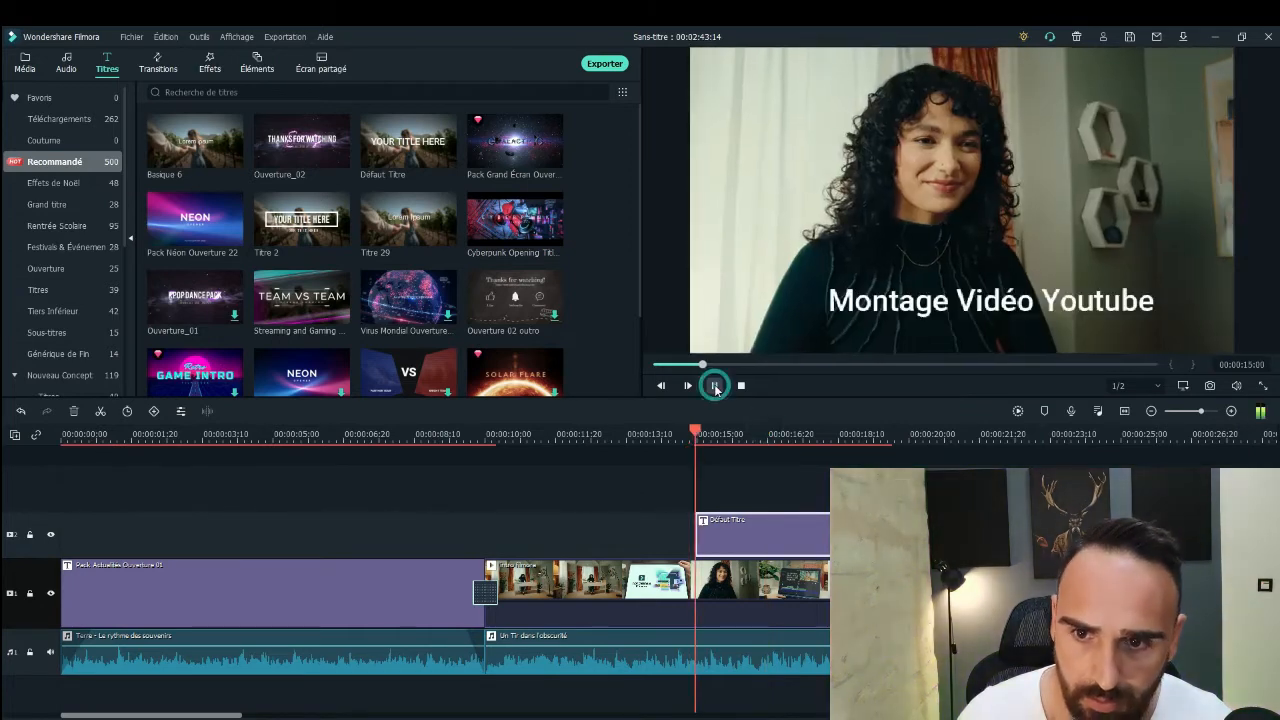
left_click_drag(694, 519, 696, 521)
left_click_drag(740, 434, 713, 461)
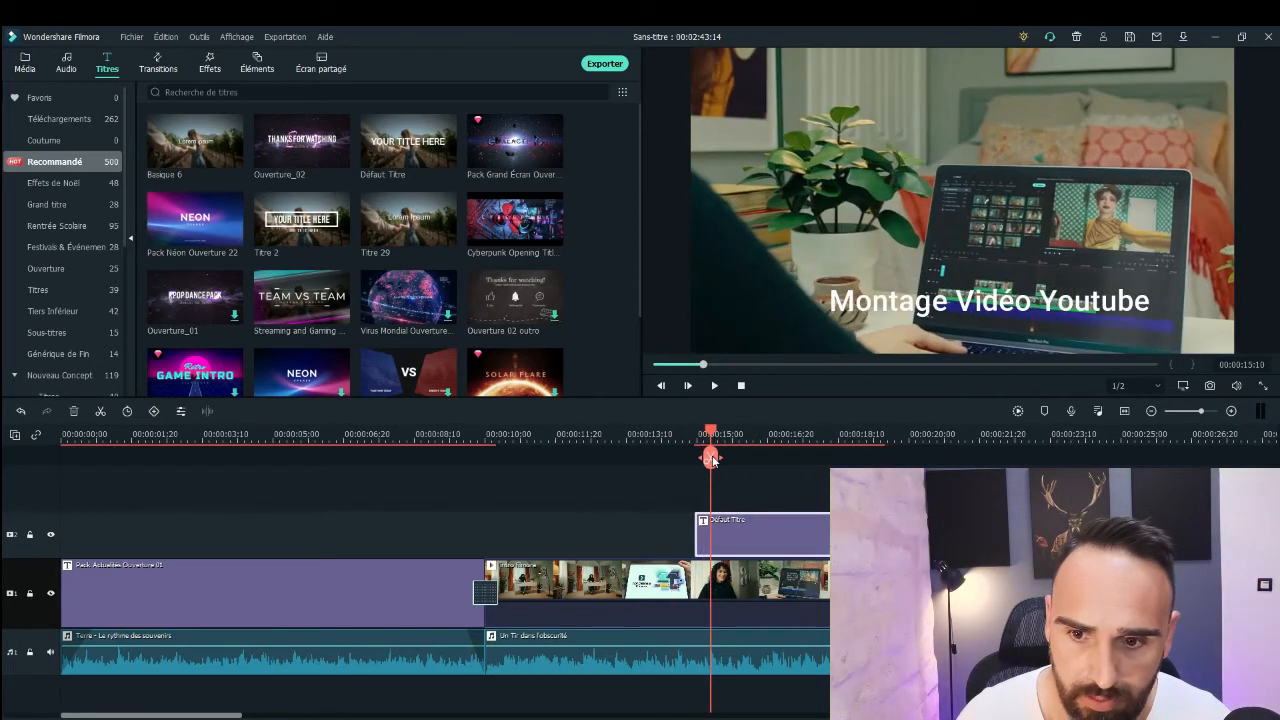
left_click_drag(695, 530, 709, 532)
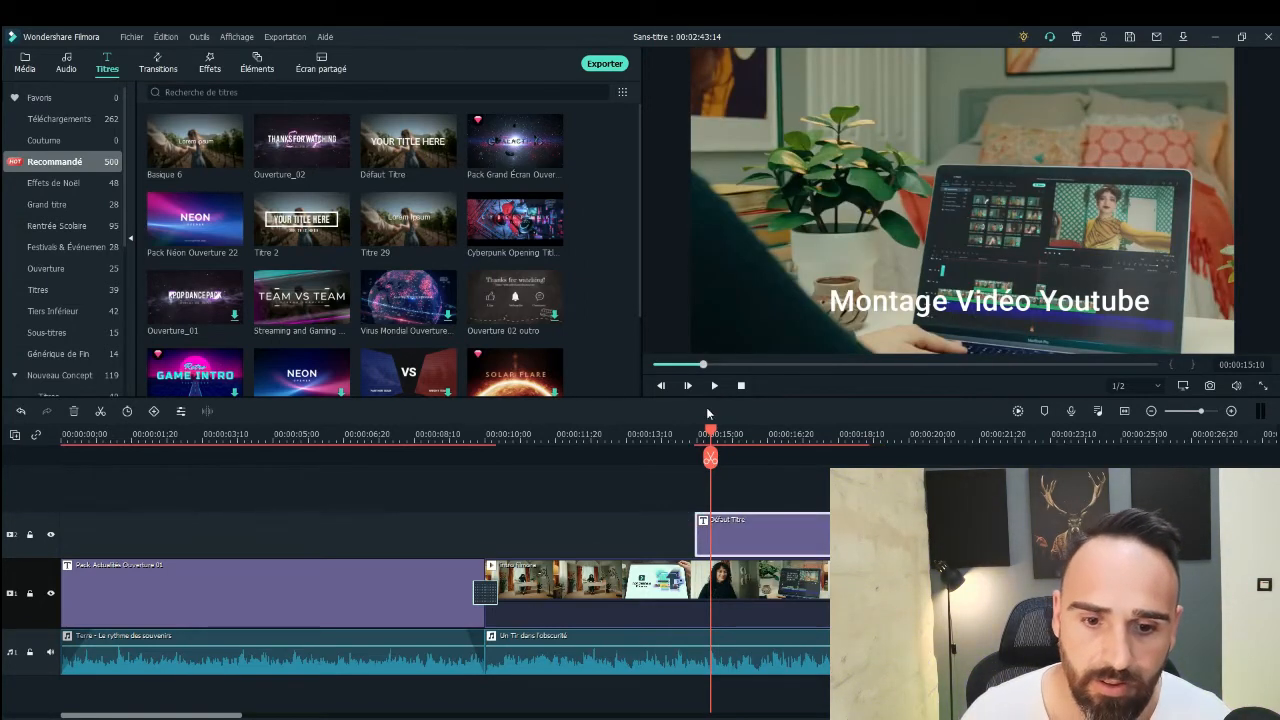
left_click(714, 385)
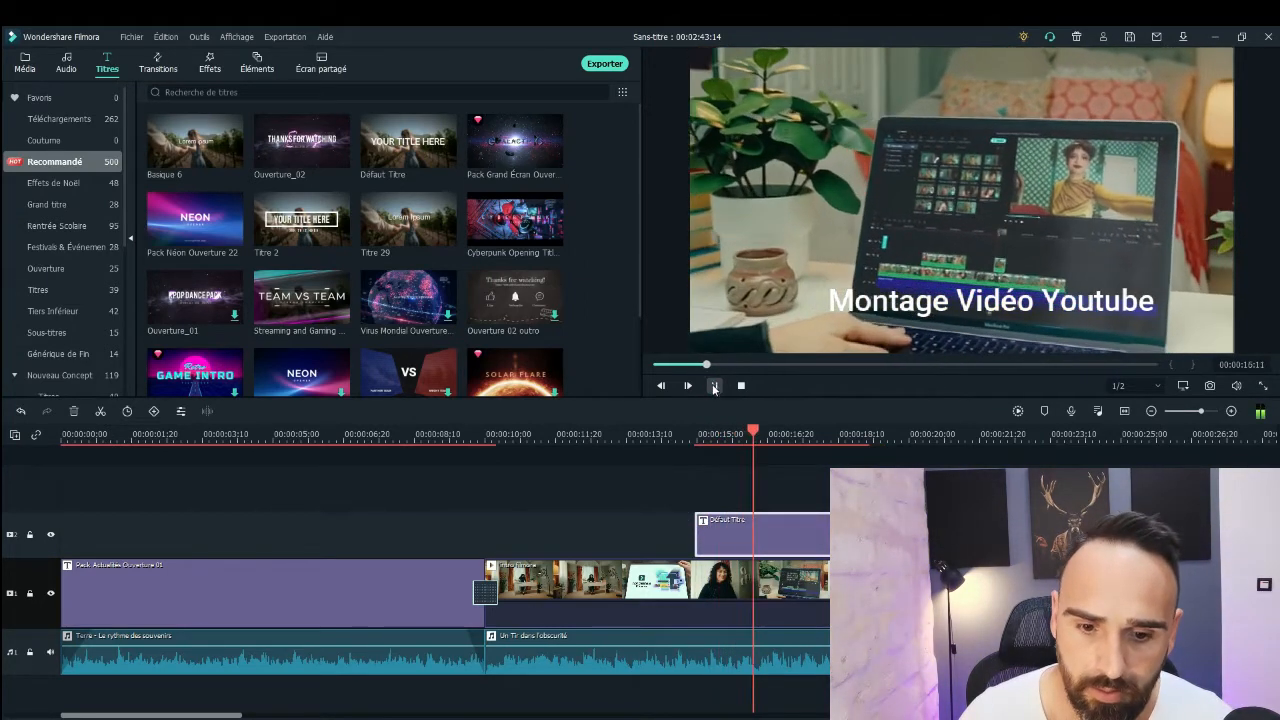
left_click(714, 385)
Step: Trim the beginning of the "Montage Vidéo Youtube" title once more and shift the clip slightly later, to start on the laptop shot
left_click_drag(793, 432, 668, 455)
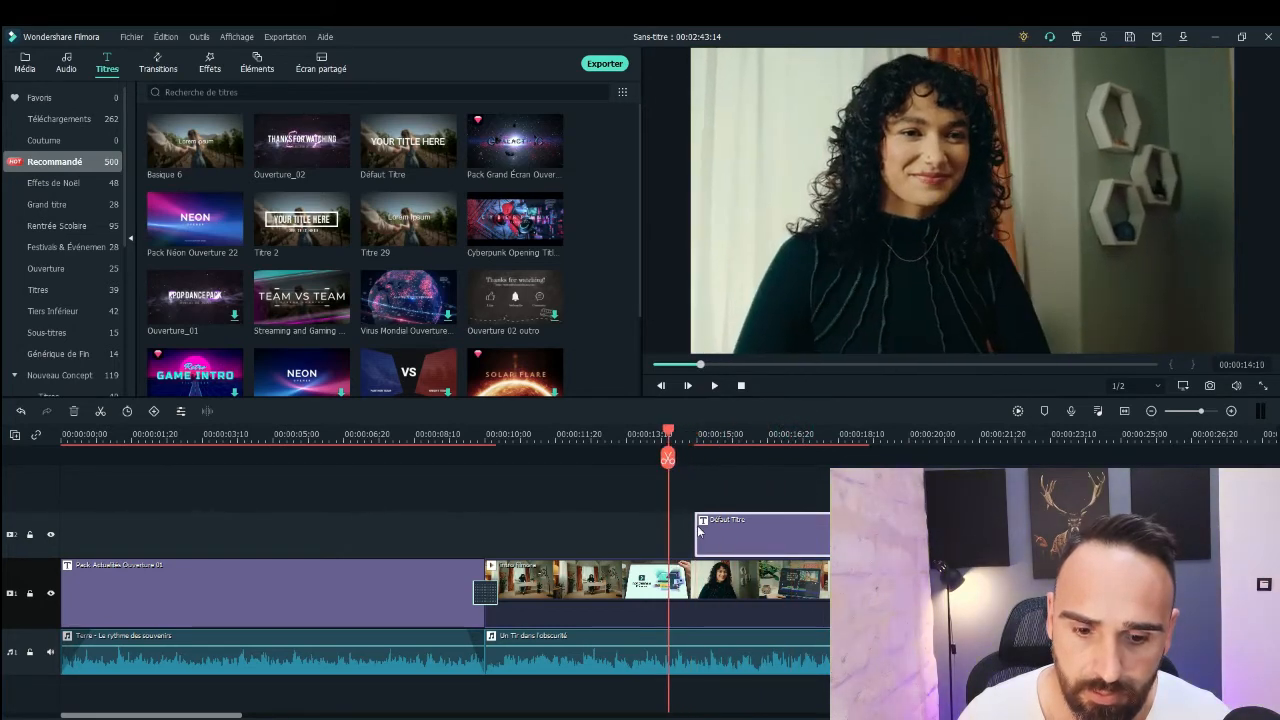
left_click_drag(696, 532, 704, 532)
mouse_move(670, 430)
left_mouse_down()
mouse_move(706, 432)
mouse_move(690, 434)
left_mouse_up()
left_click_drag(706, 540, 757, 536)
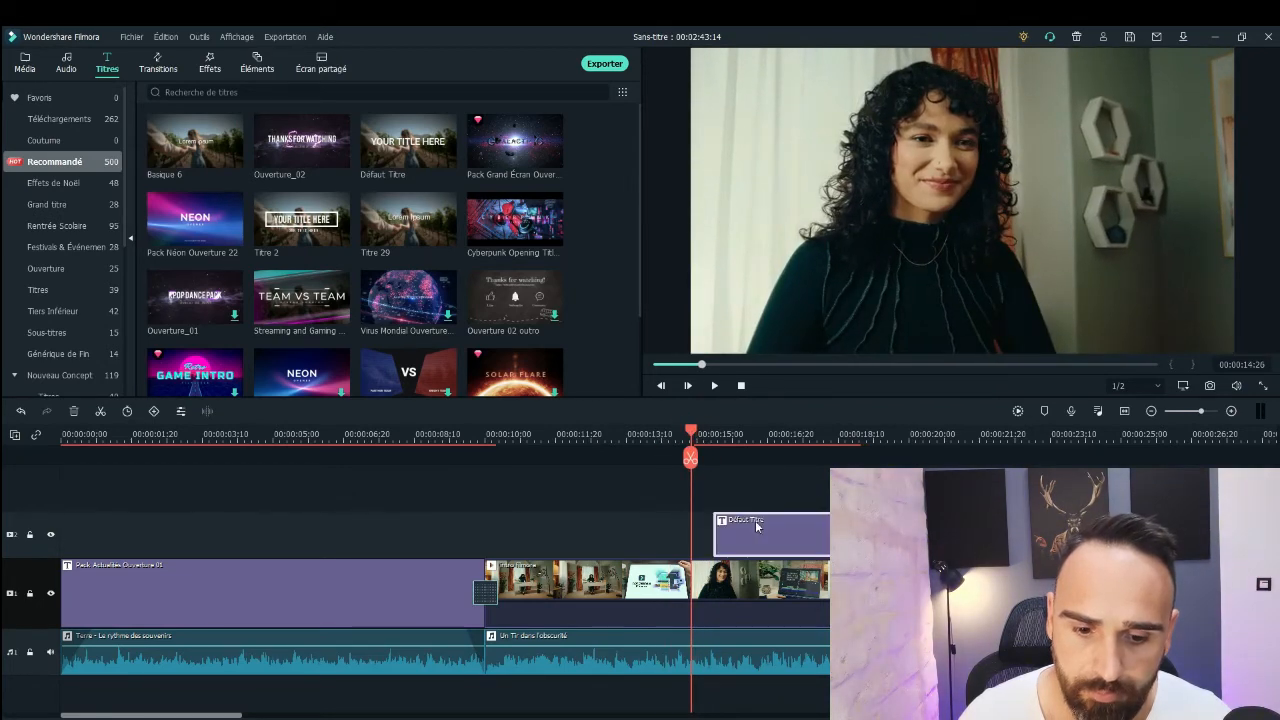
Step: Play from 00:00:15:22 to 00:00:23:15, insert the recommended "Titre 29" title above the video, and start it slightly earlier on the camera shot
left_click_drag(689, 432, 729, 441)
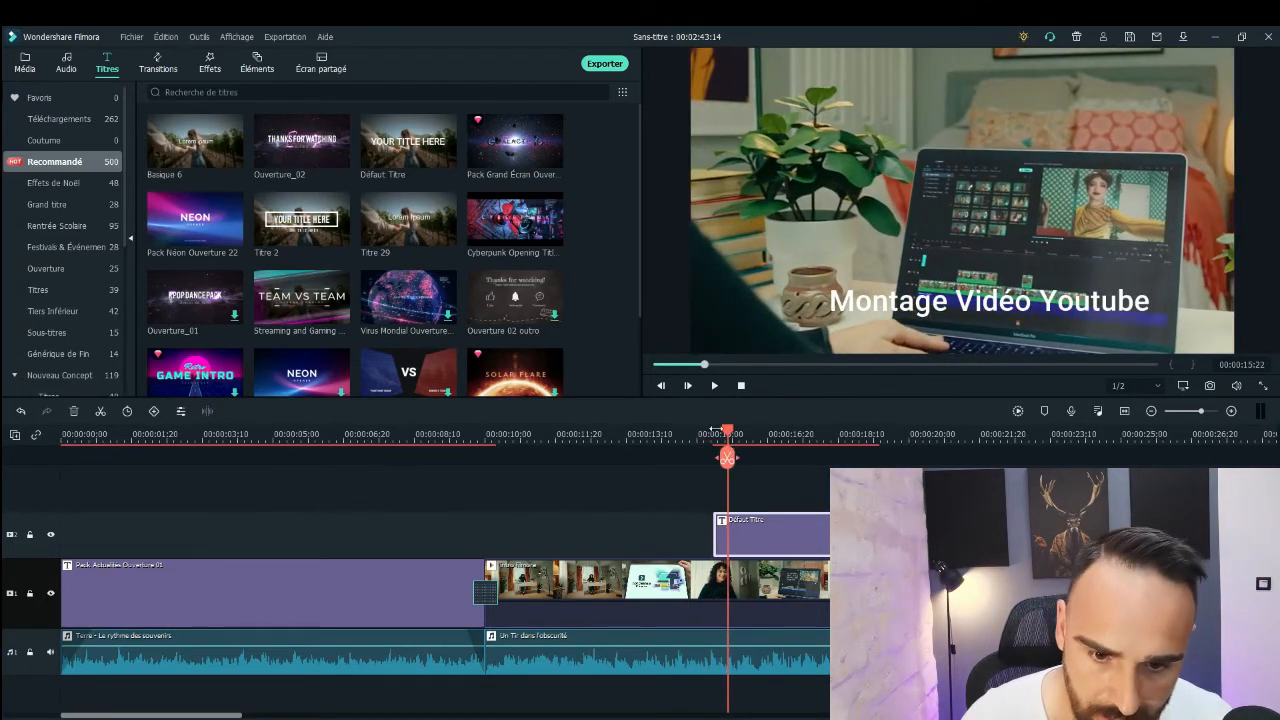
left_click(713, 386)
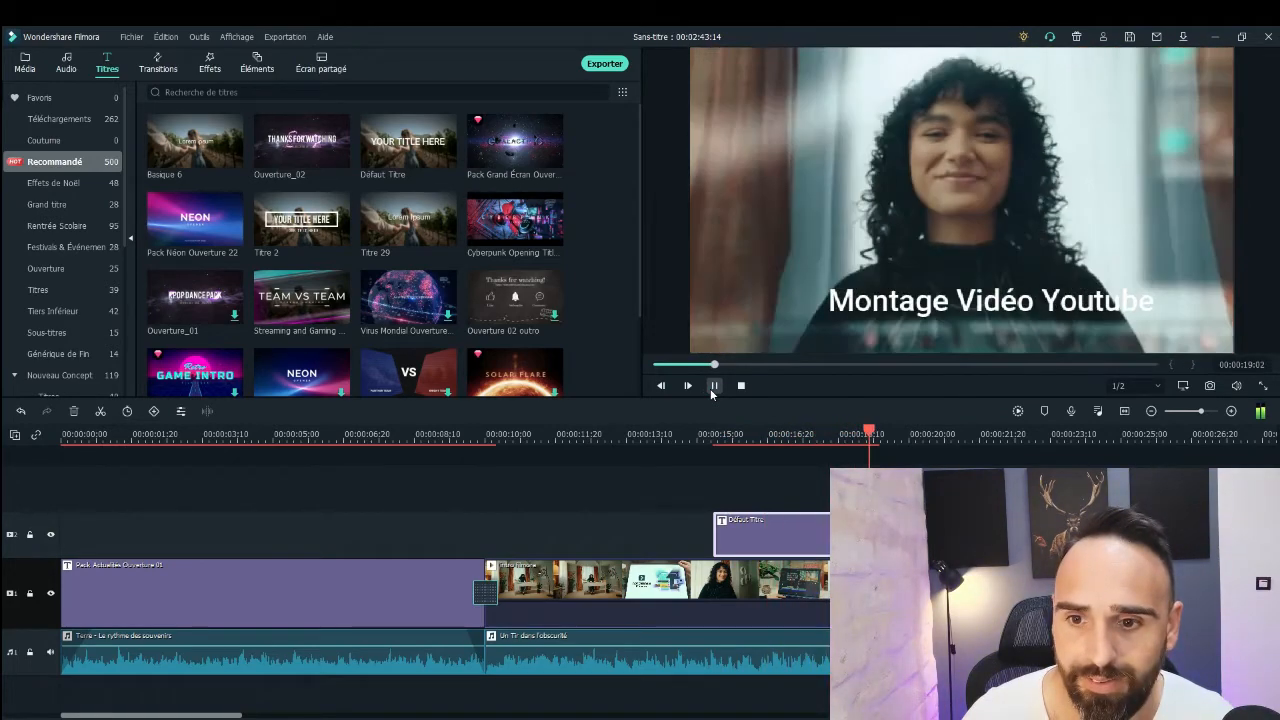
left_click(713, 385)
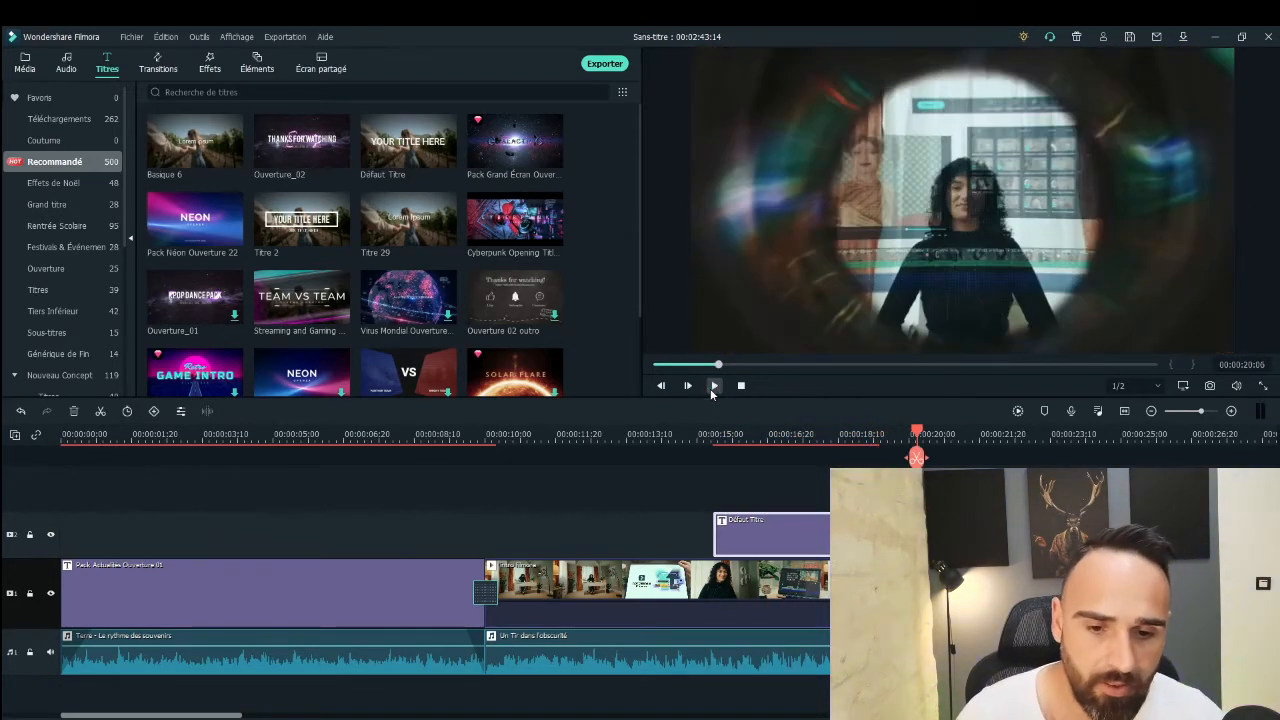
left_click(713, 385)
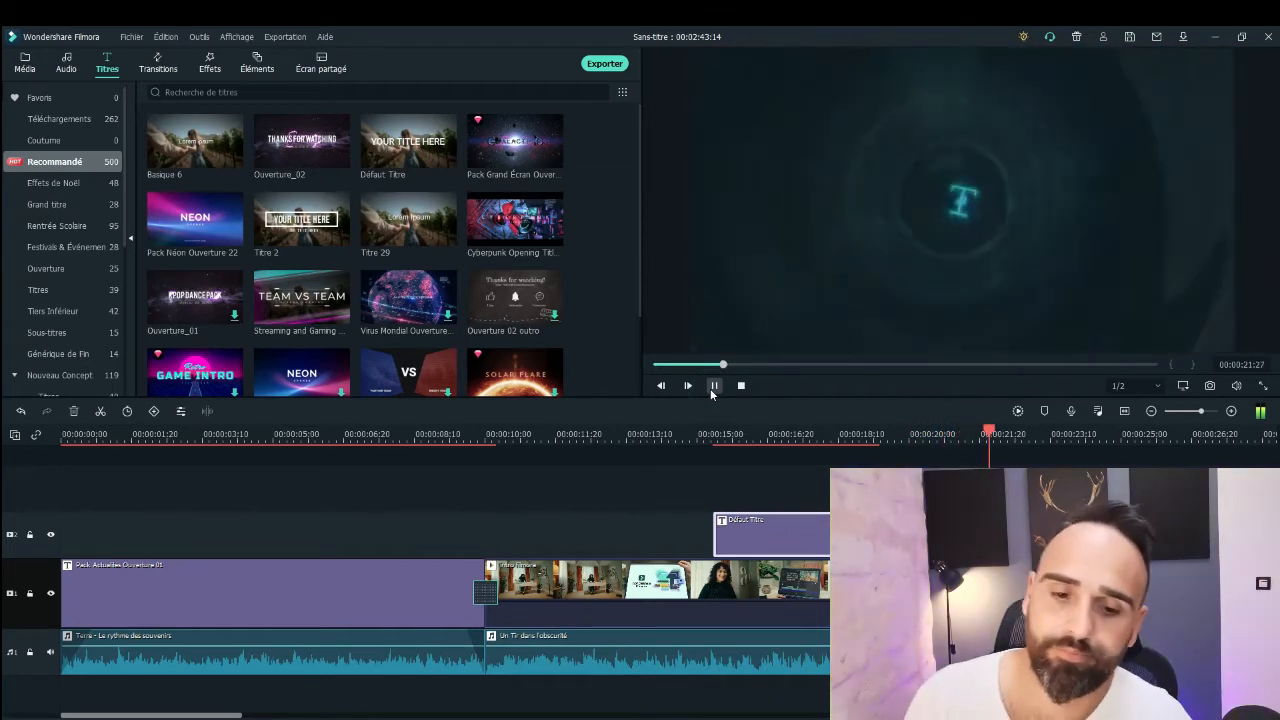
left_click(713, 385)
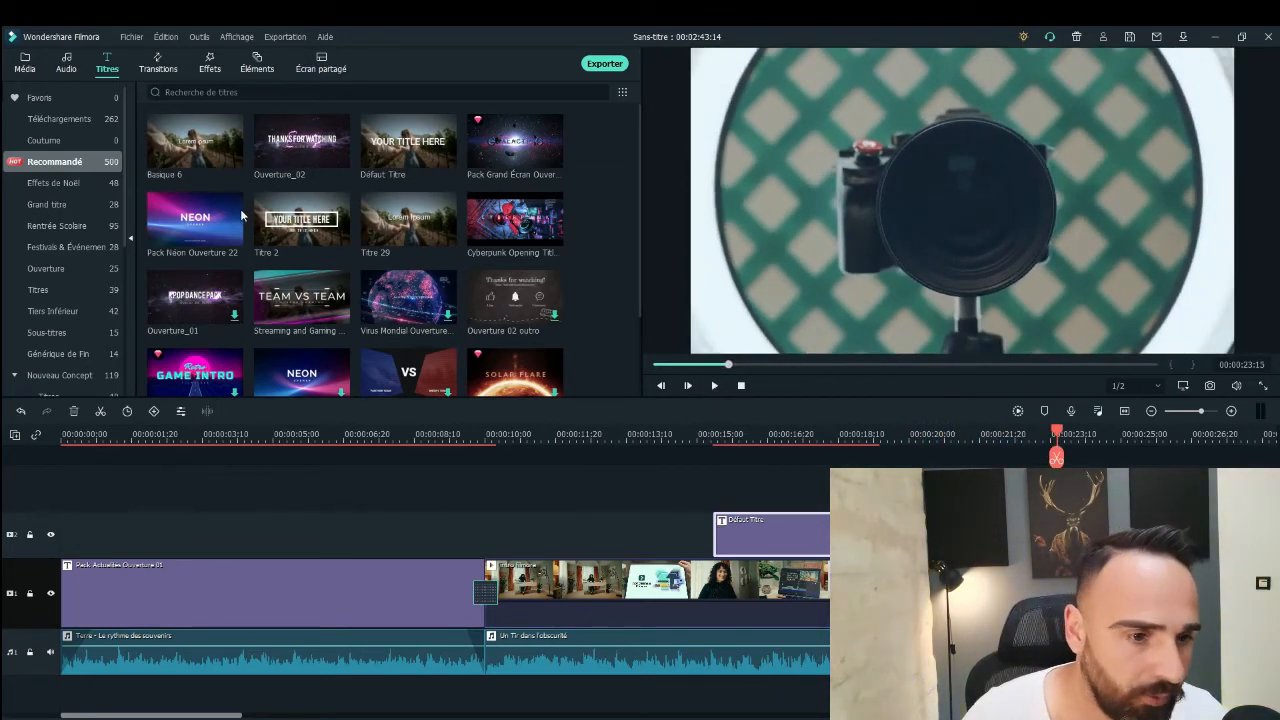
left_click(414, 226)
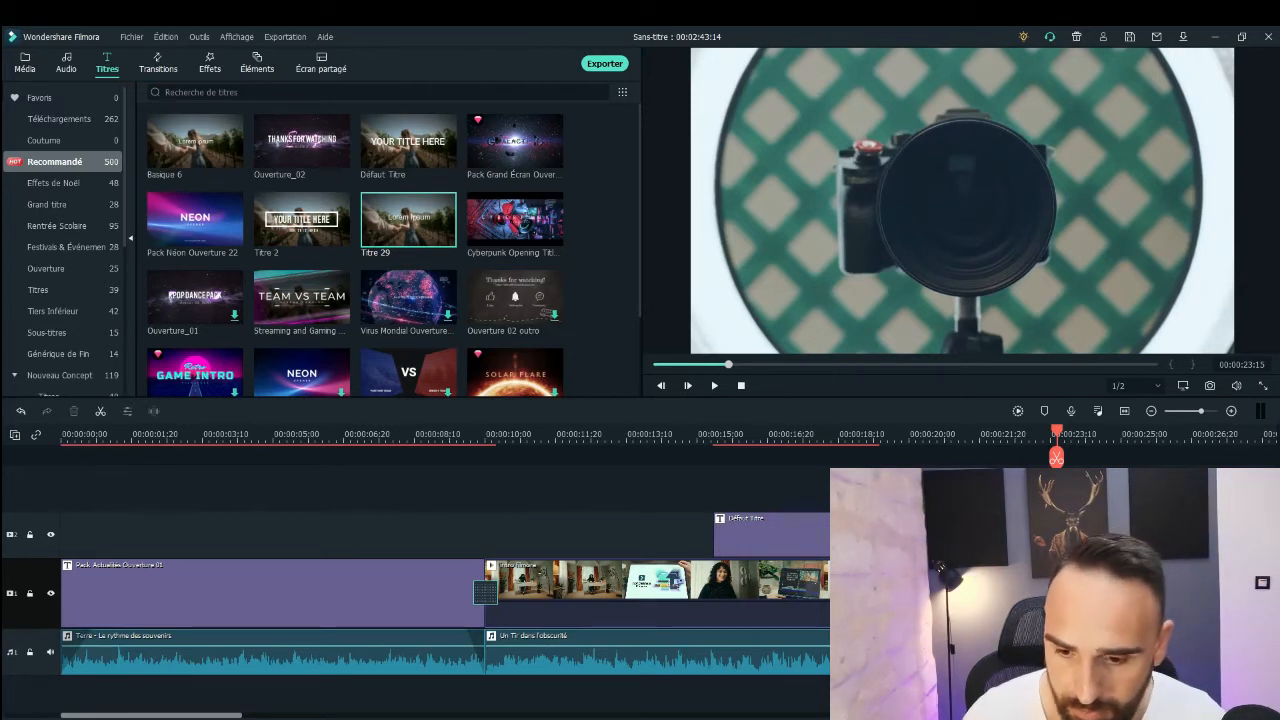
left_click_drag(414, 226, 1060, 535)
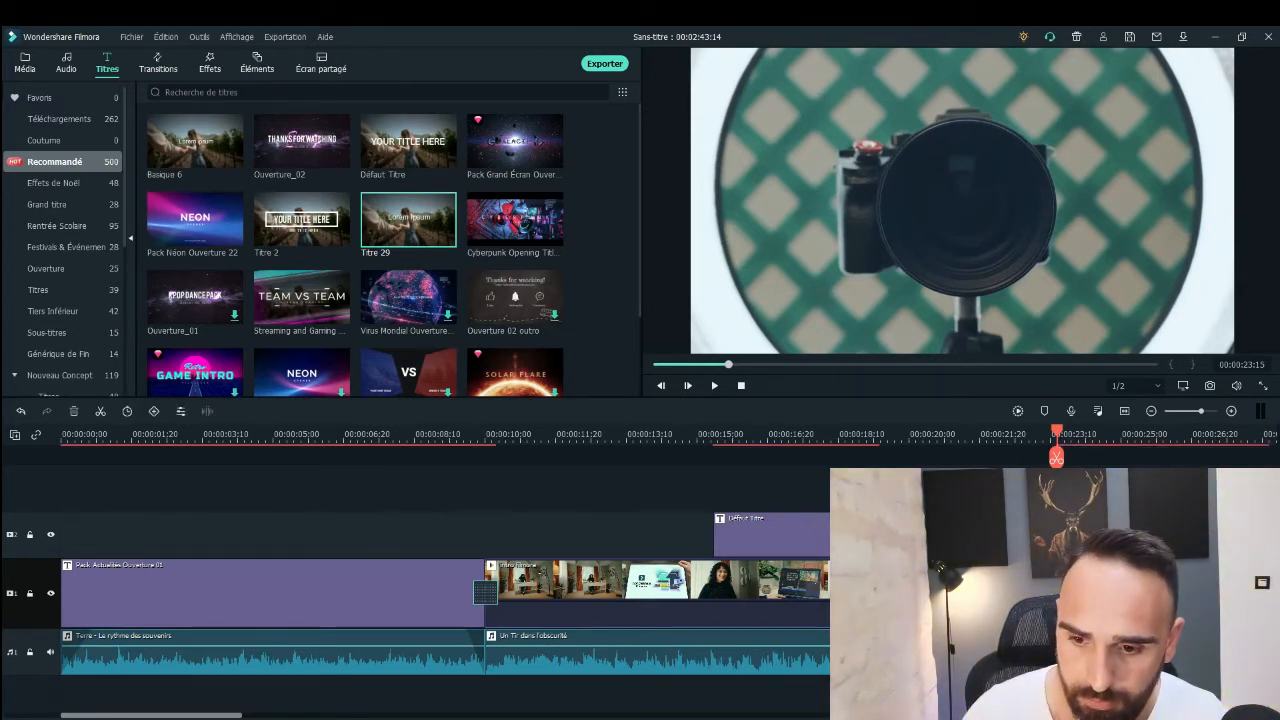
left_click_drag(1063, 432, 1018, 458)
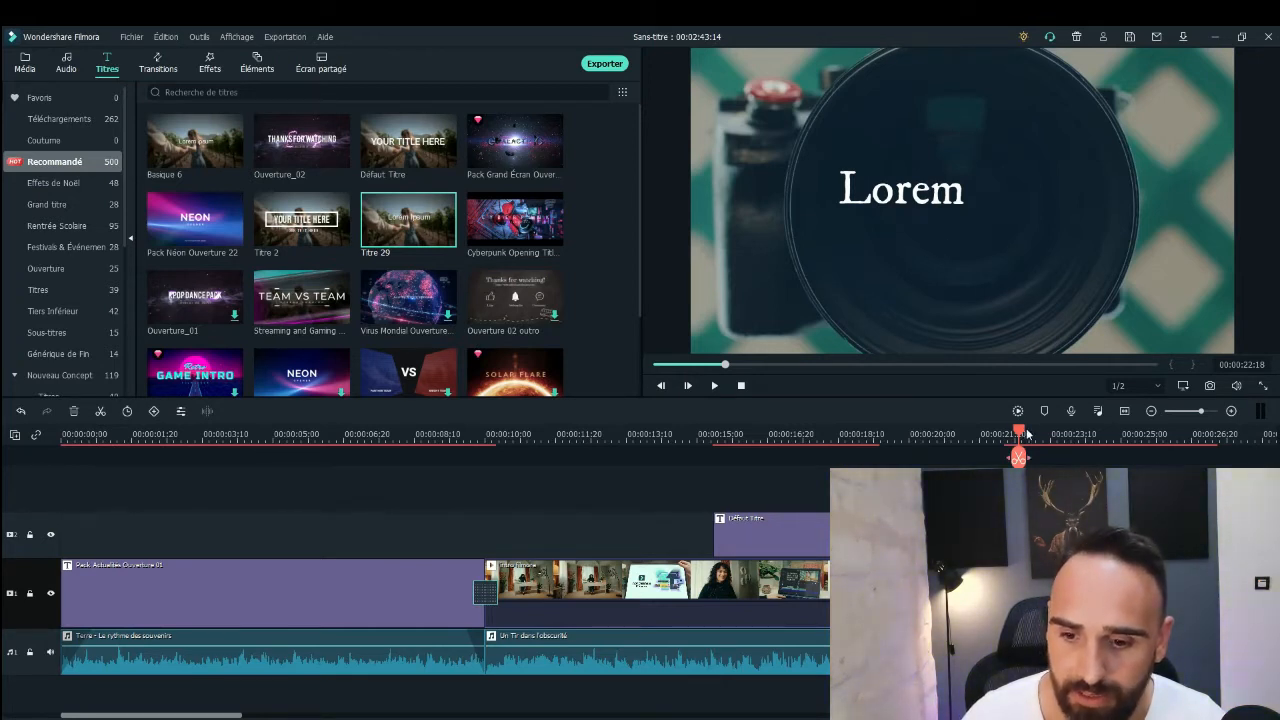
Step: At 00:00:23:01, replace the placeholder text of "Titre 29" with "Simple", lower it slightly onto the camera lens, and apply the changes
left_click_drag(1024, 436, 1044, 430)
left_click(982, 195)
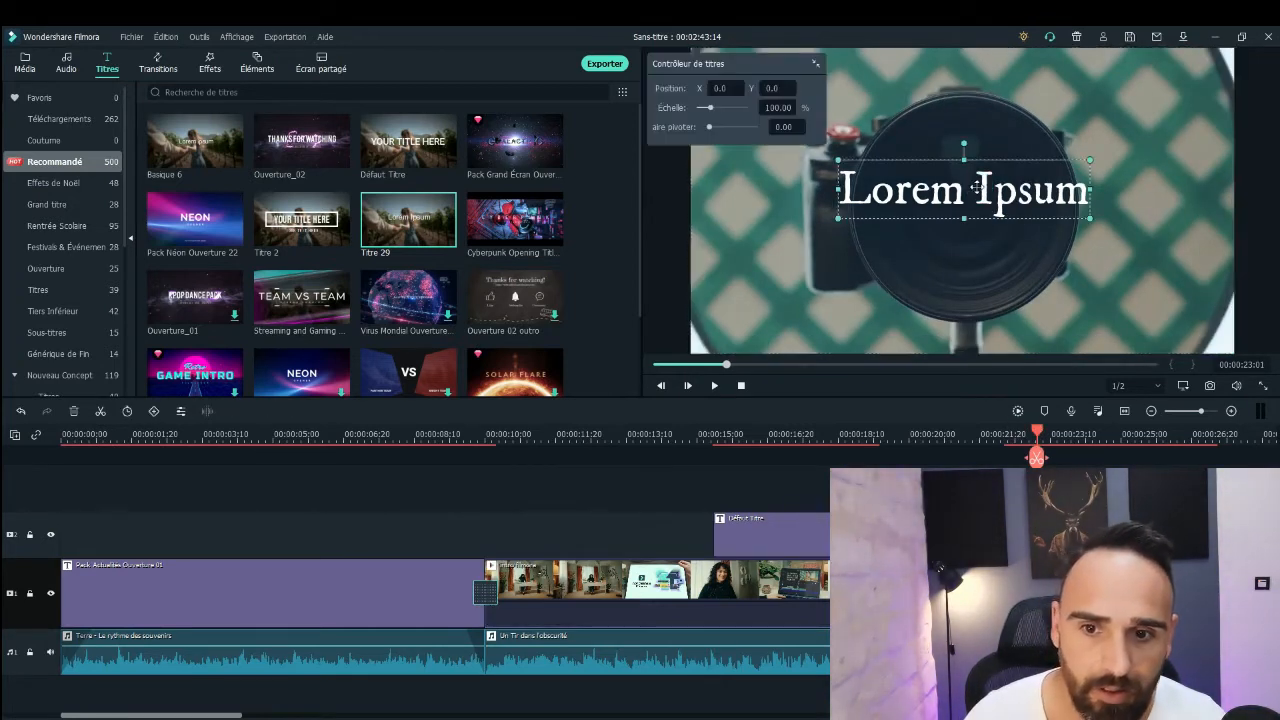
double_click(982, 195)
left_click_drag(294, 157, 245, 157)
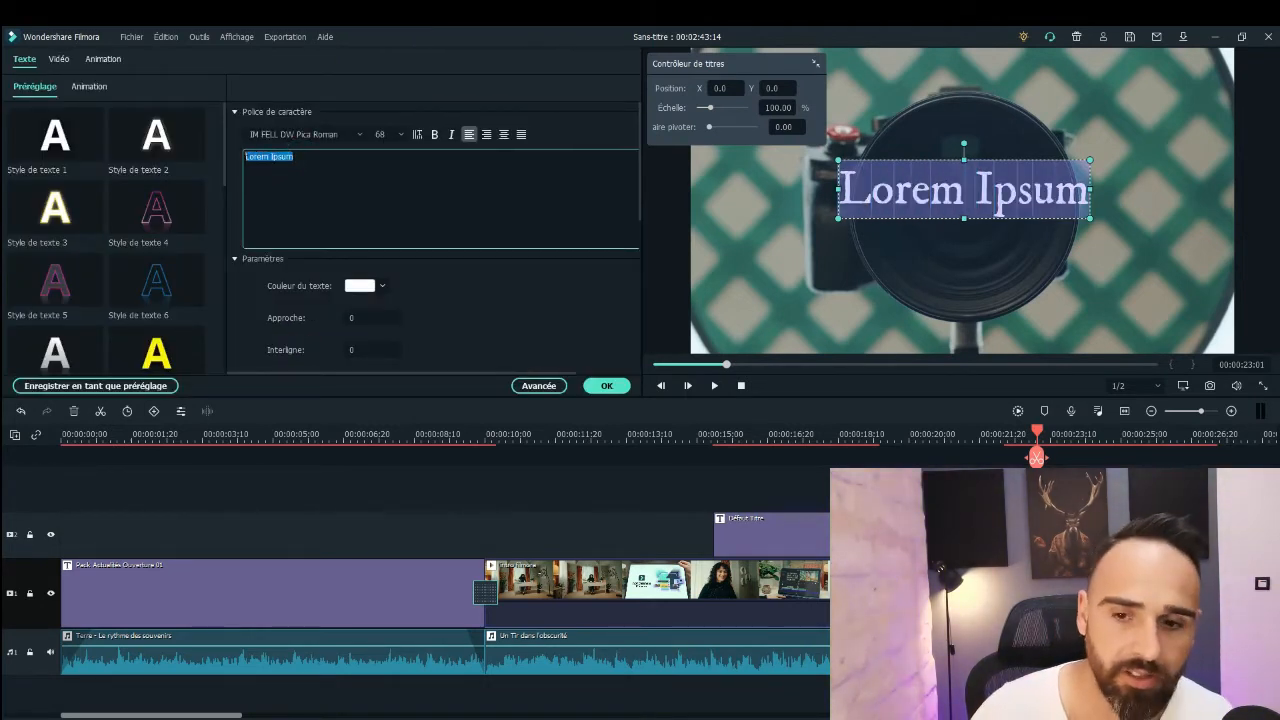
type("Sip")
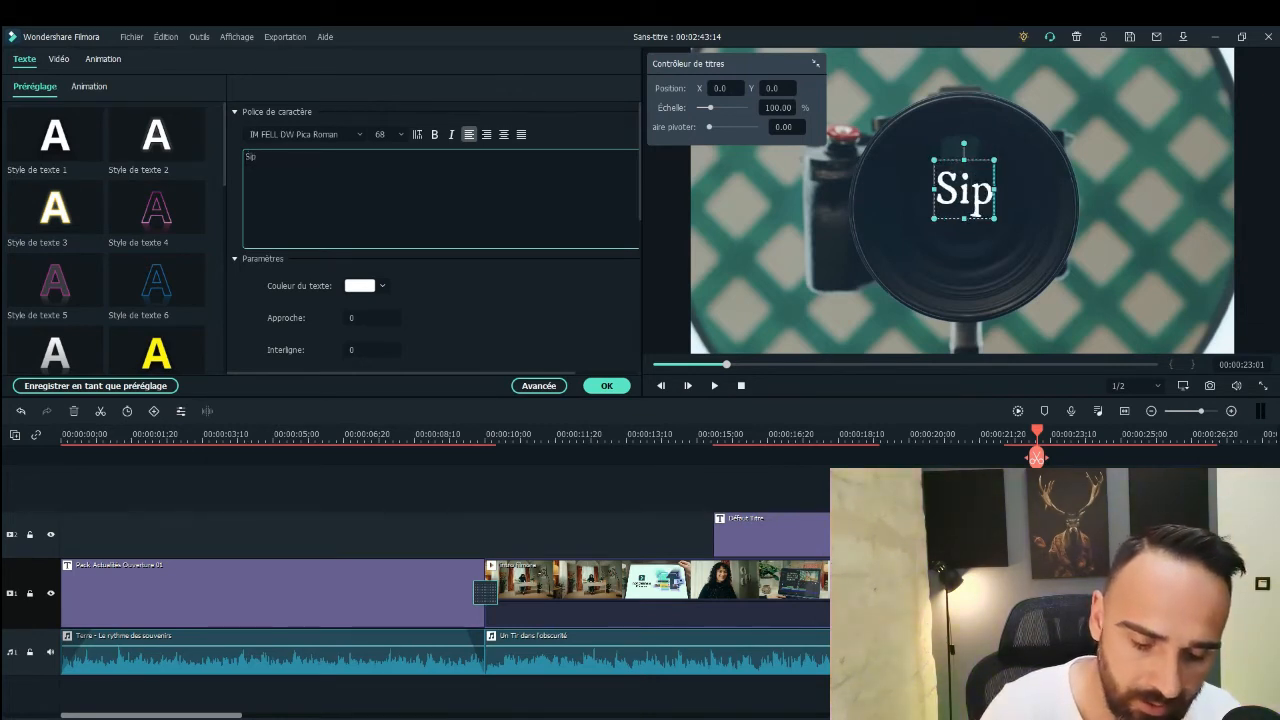
key("BackSpace")
type("mple")
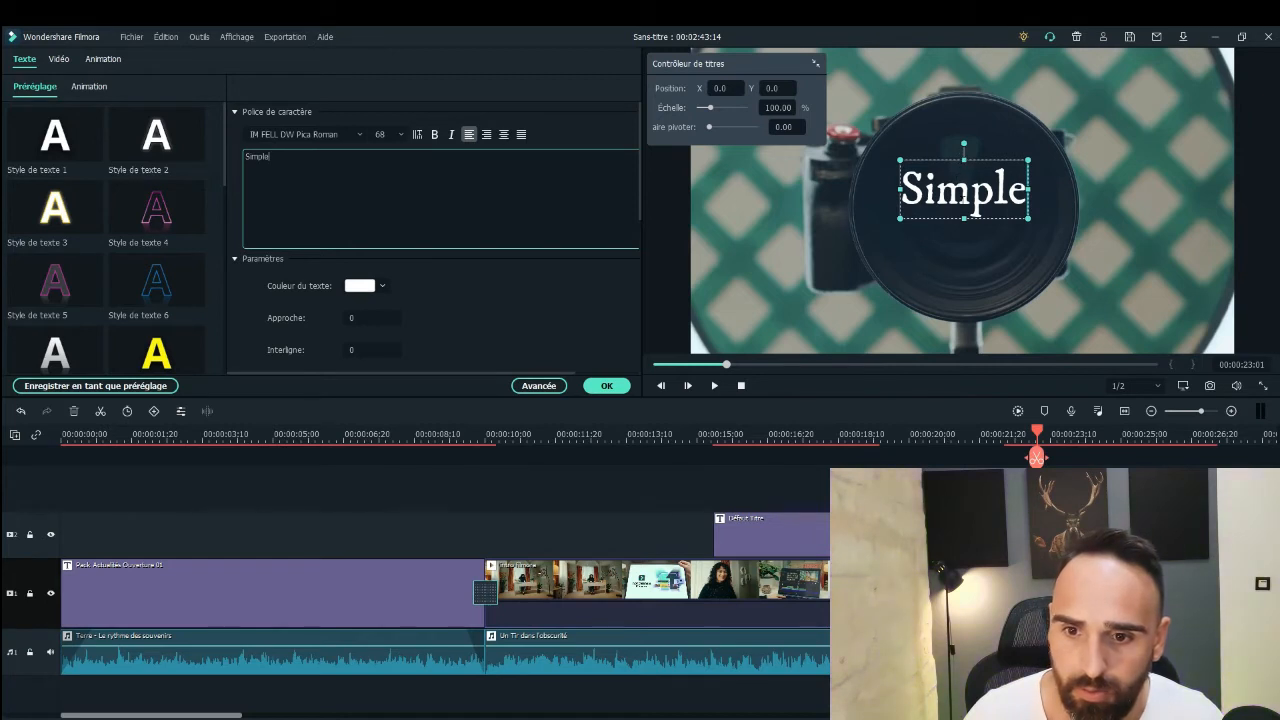
left_click_drag(899, 203, 900, 221)
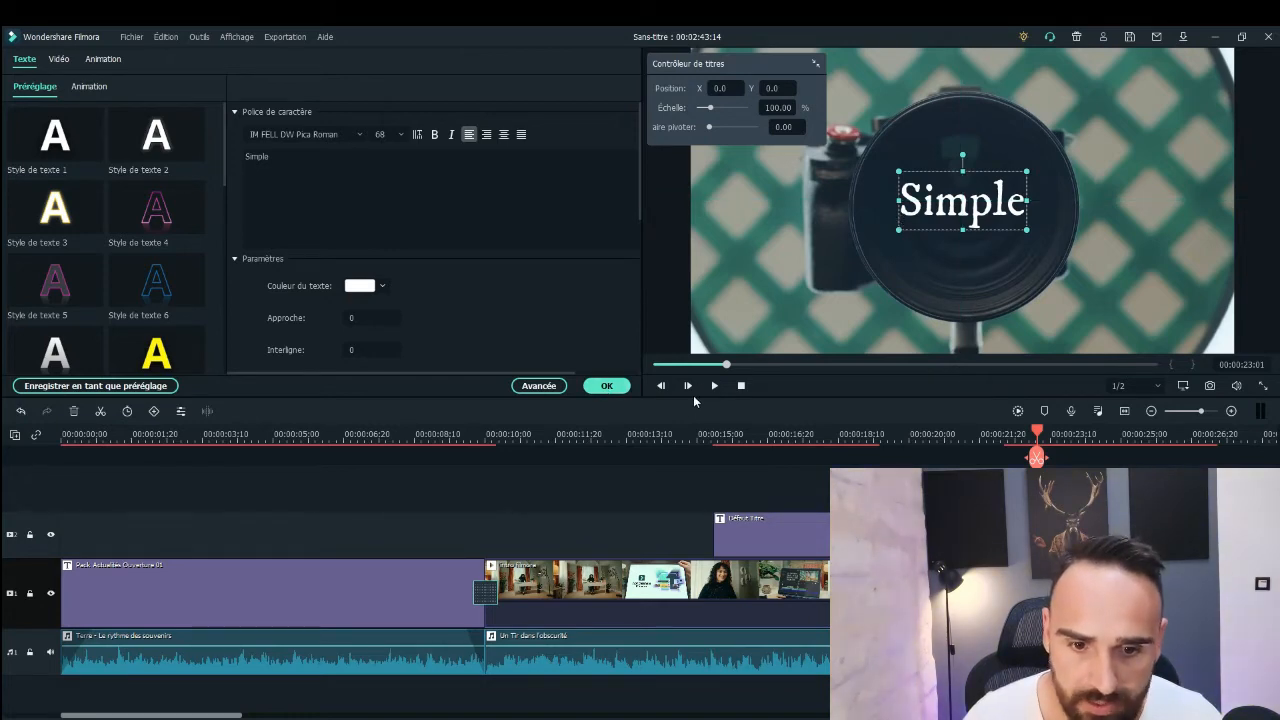
left_click(606, 385)
Step: Play the "Simple" title and re-centre its text on the camera lens using the frame at 00:00:23:23
left_click(714, 385)
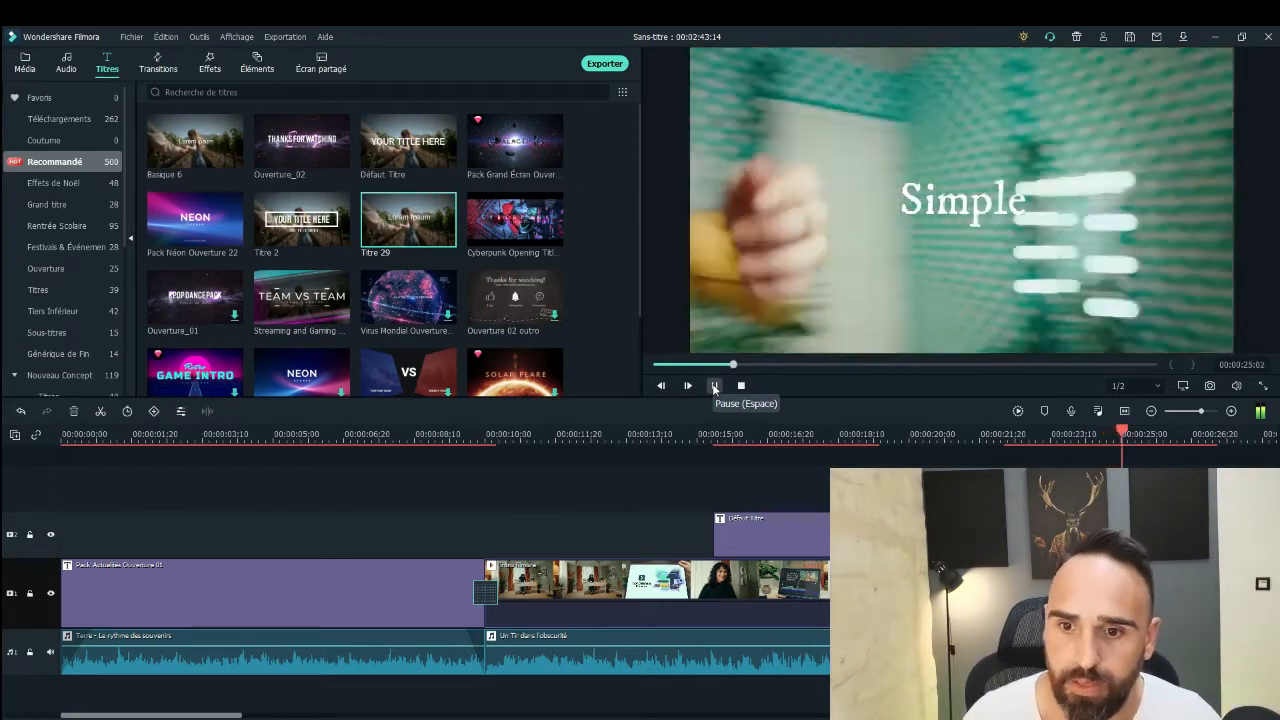
left_click(714, 386)
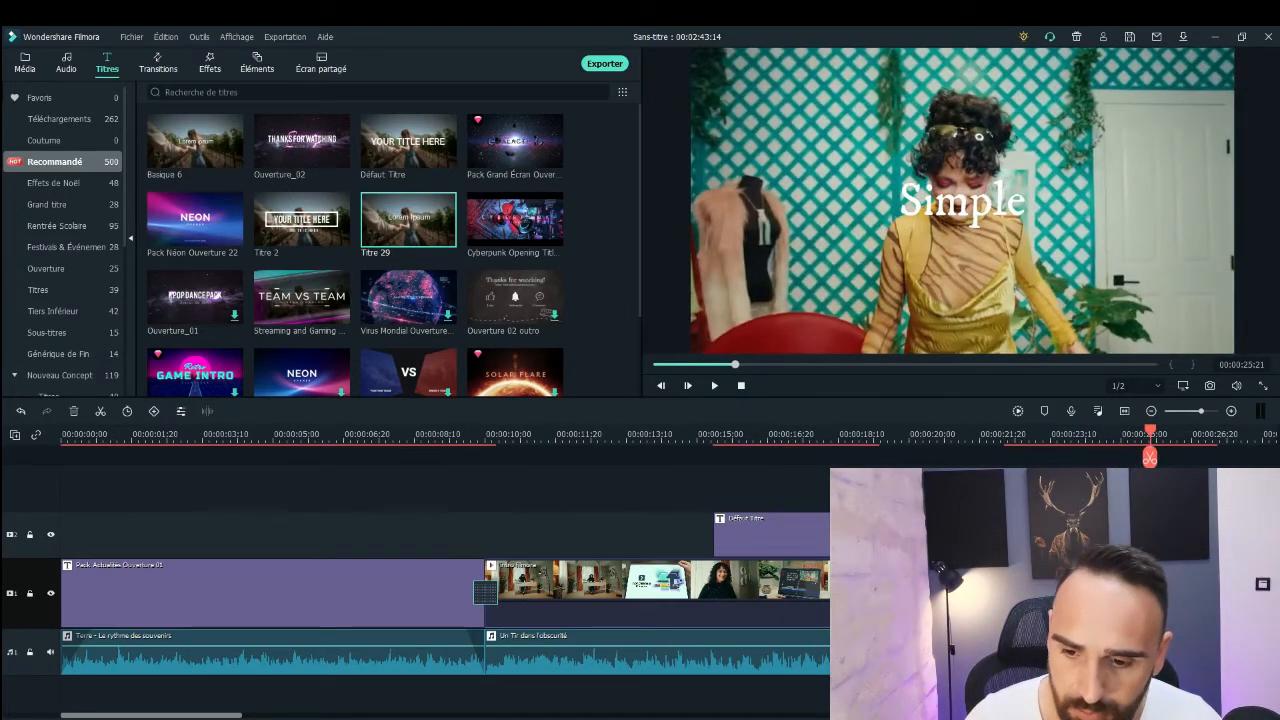
left_click_drag(1149, 435, 1068, 433)
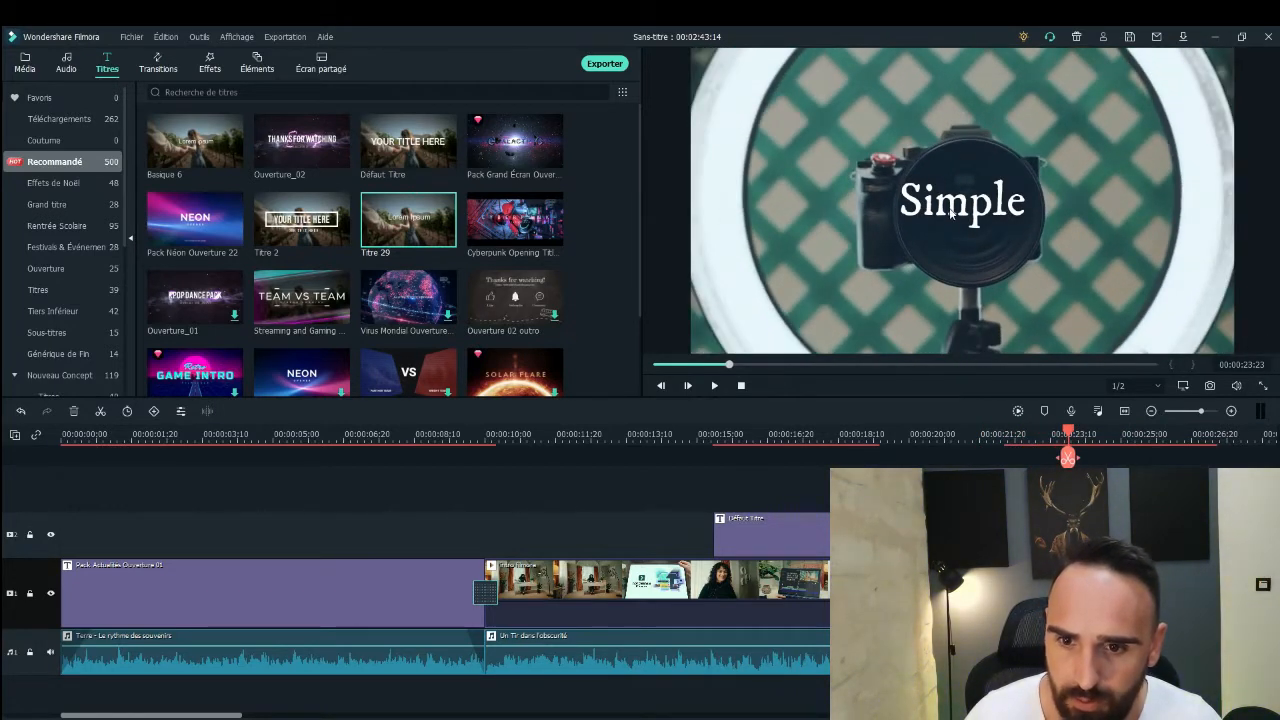
left_click(950, 213)
left_click_drag(955, 207, 957, 217)
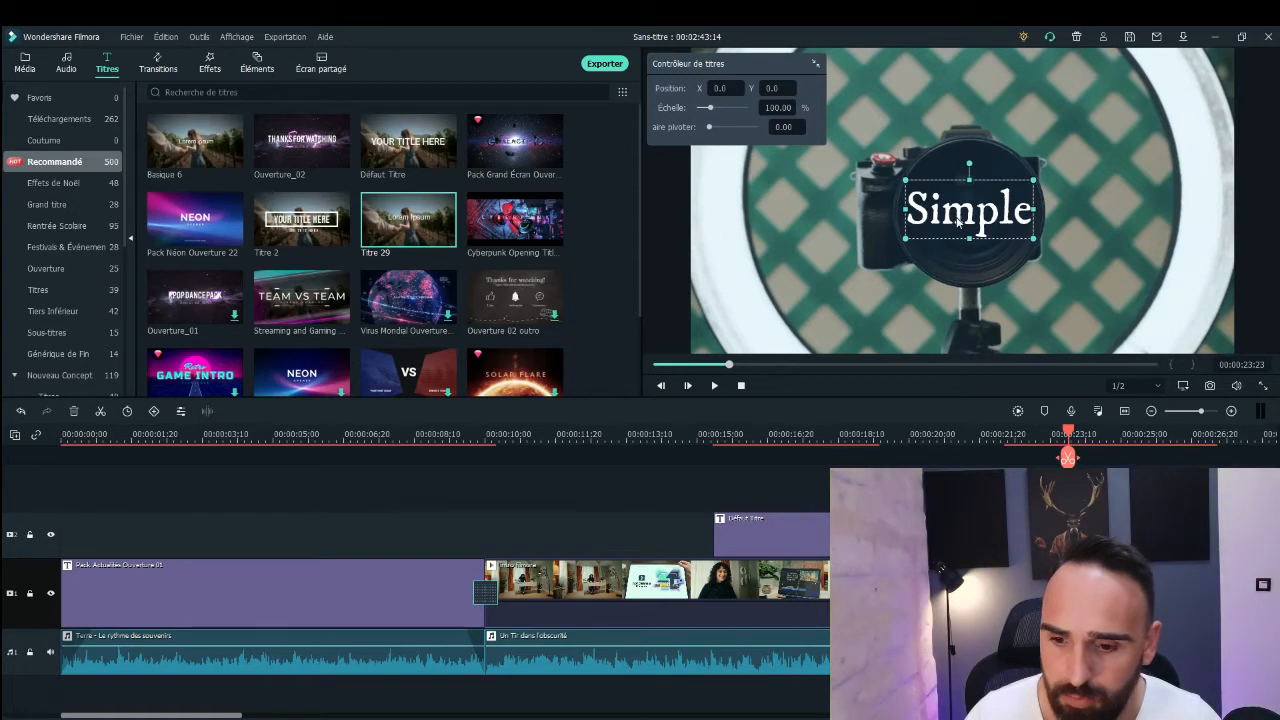
Step: Cut the "Simple" title at 00:00:23:27 and delete the part after the cut
left_click_drag(1066, 433, 1072, 433)
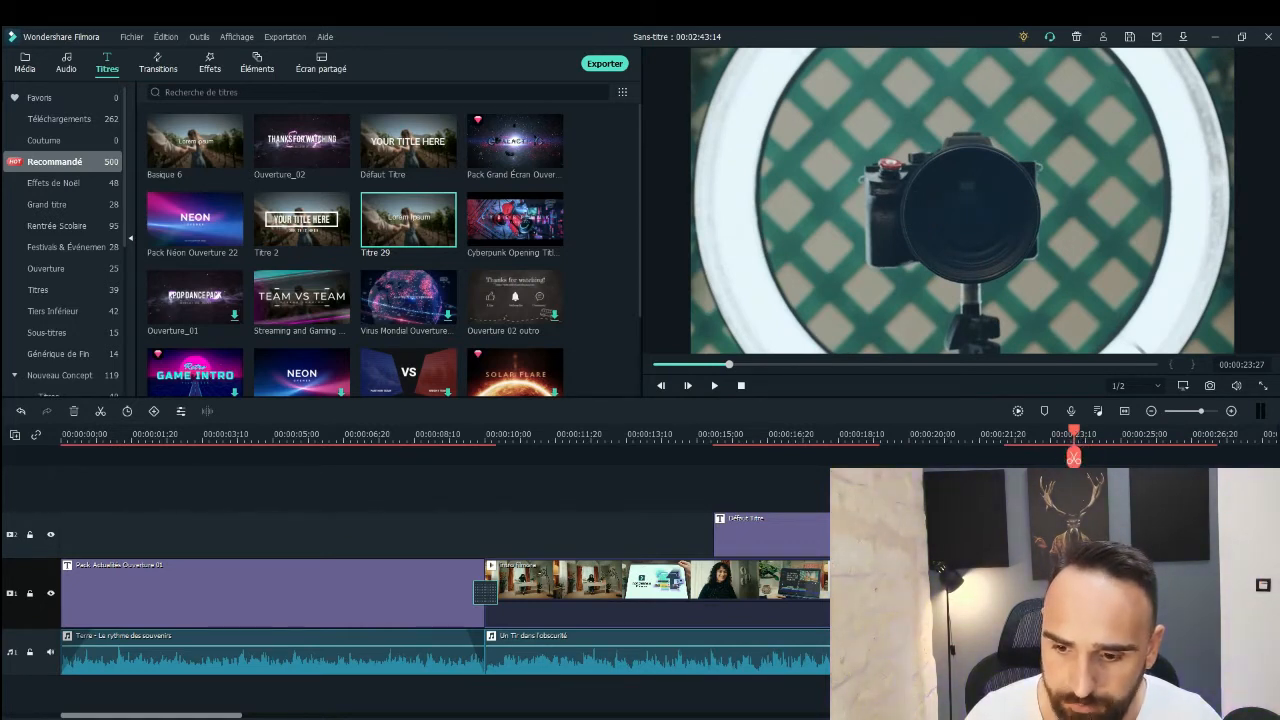
right_click(1050, 190)
left_click(1096, 274)
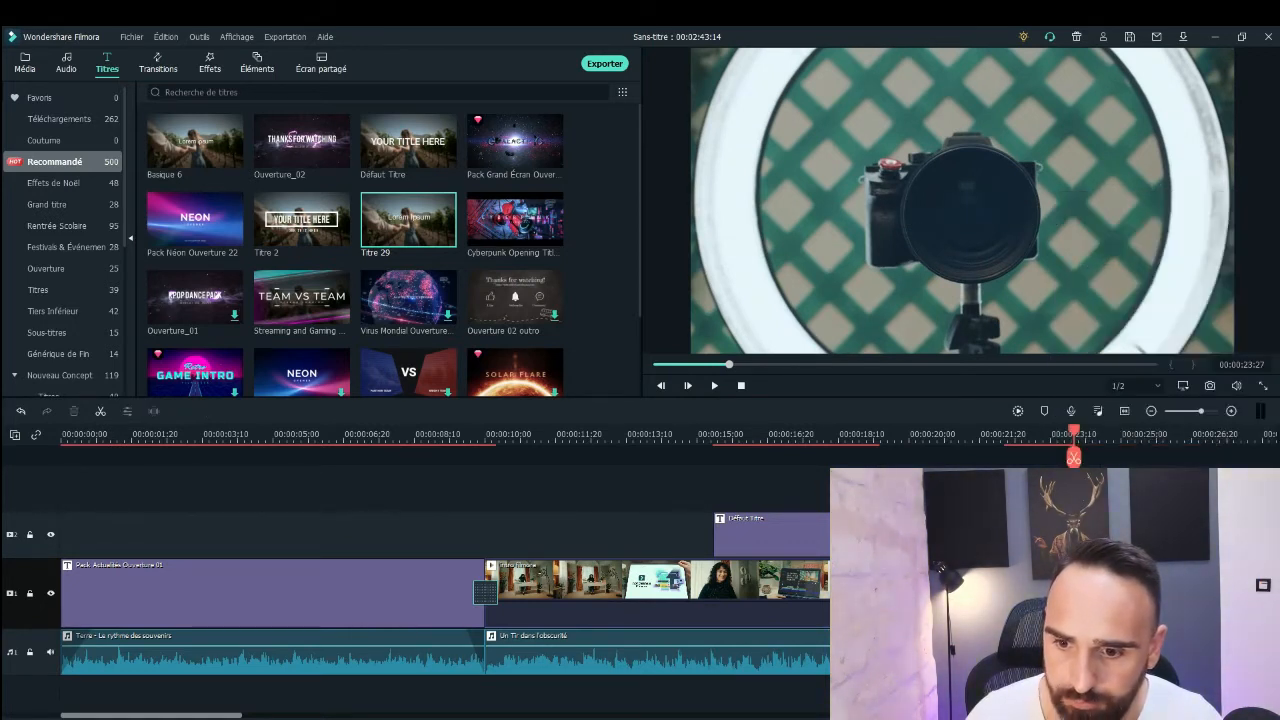
Step: Play the edit from 00:00:19:17 to 00:00:30:11 and return to the frame at 00:00:29:12
left_click_drag(1075, 436, 890, 436)
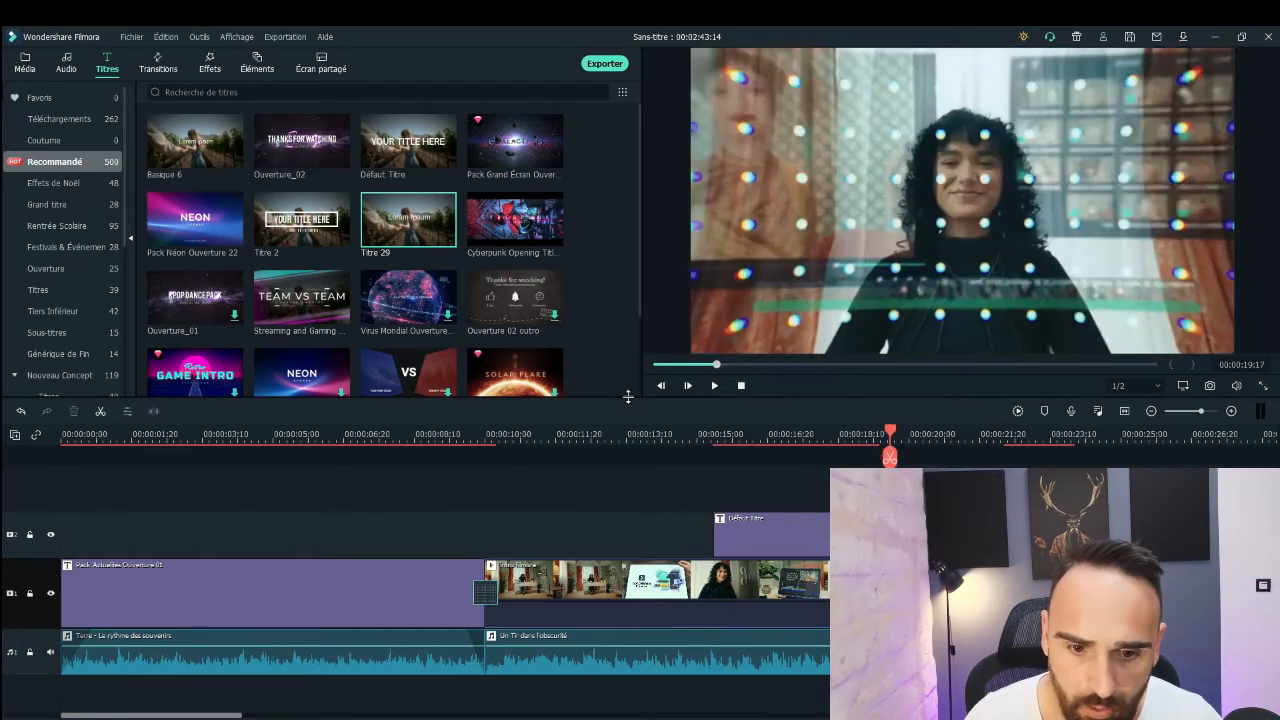
left_click(715, 386)
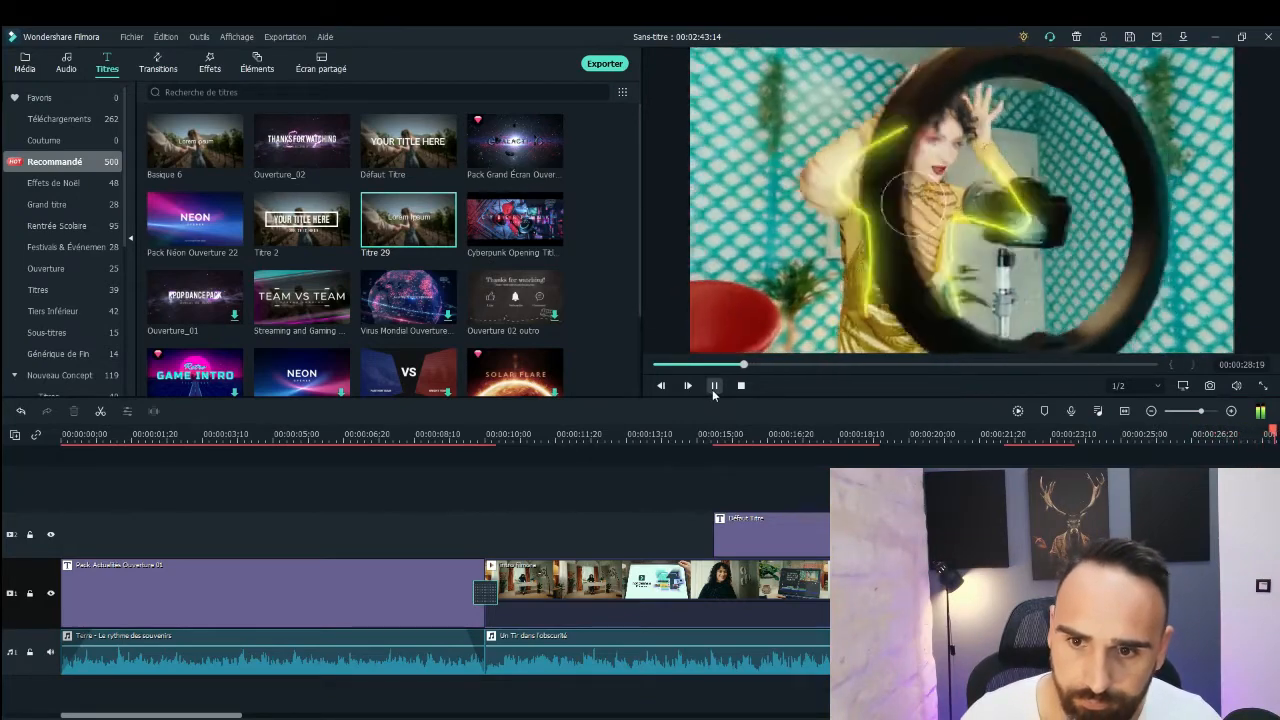
left_click(713, 390)
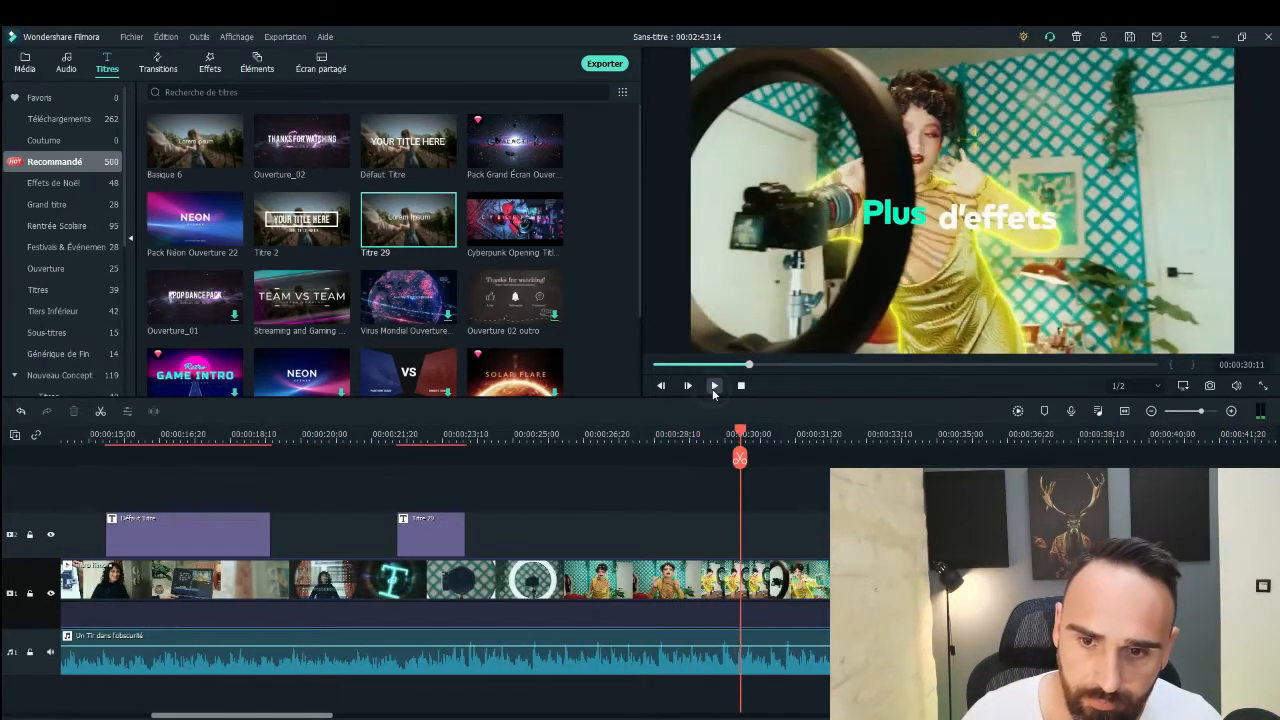
left_click_drag(748, 365, 742, 365)
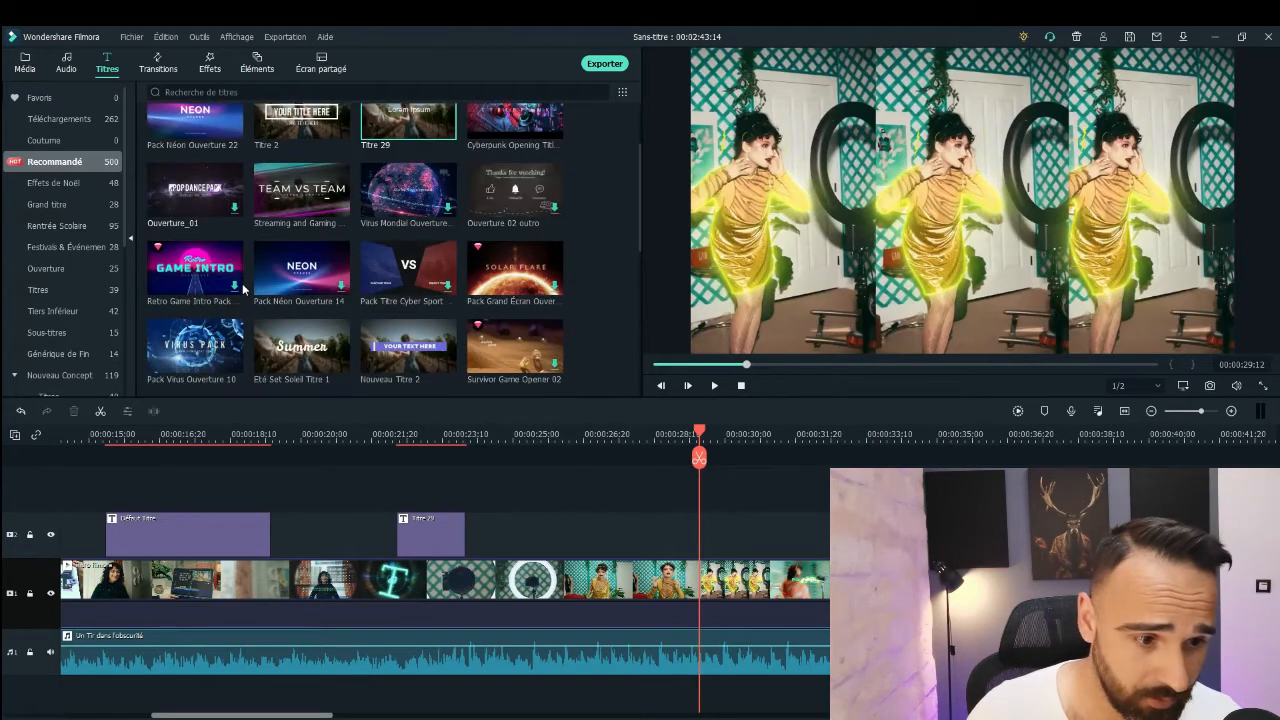
Step: Browse the recommended titles, then download and preview "Pack Confetti Titre 1"
scroll(242, 285, "down", 5)
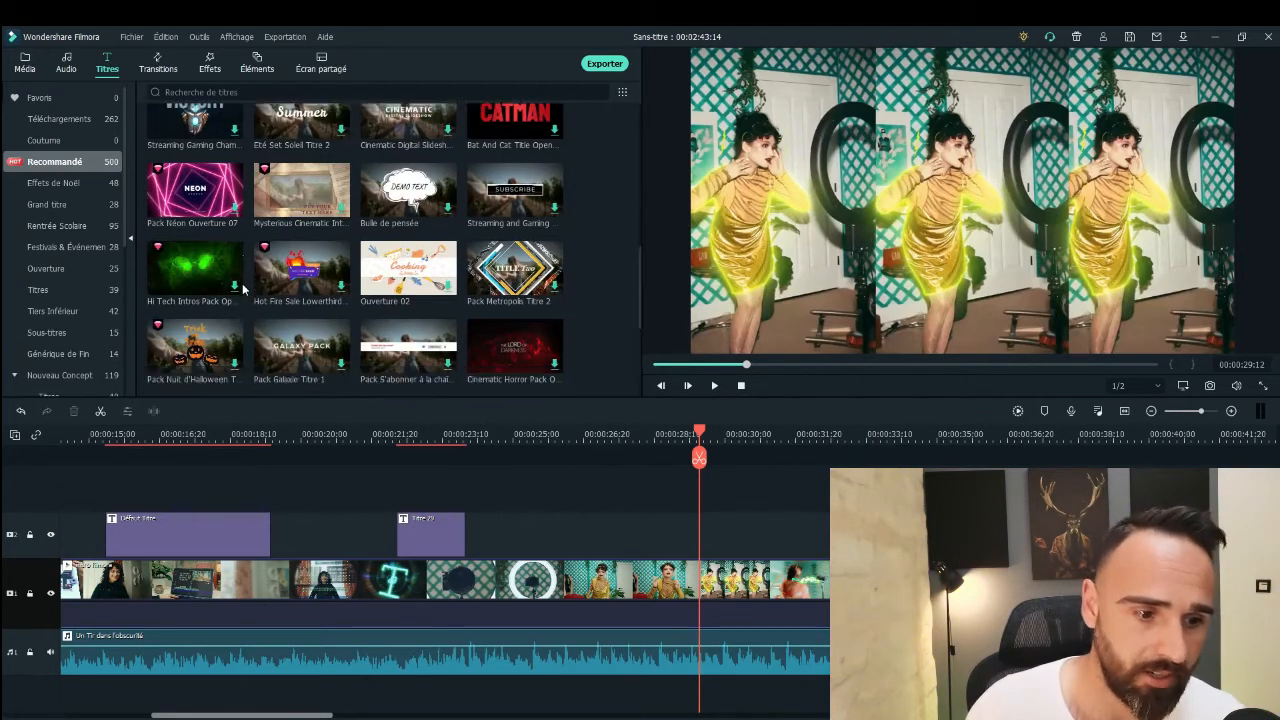
scroll(242, 285, "up", 5)
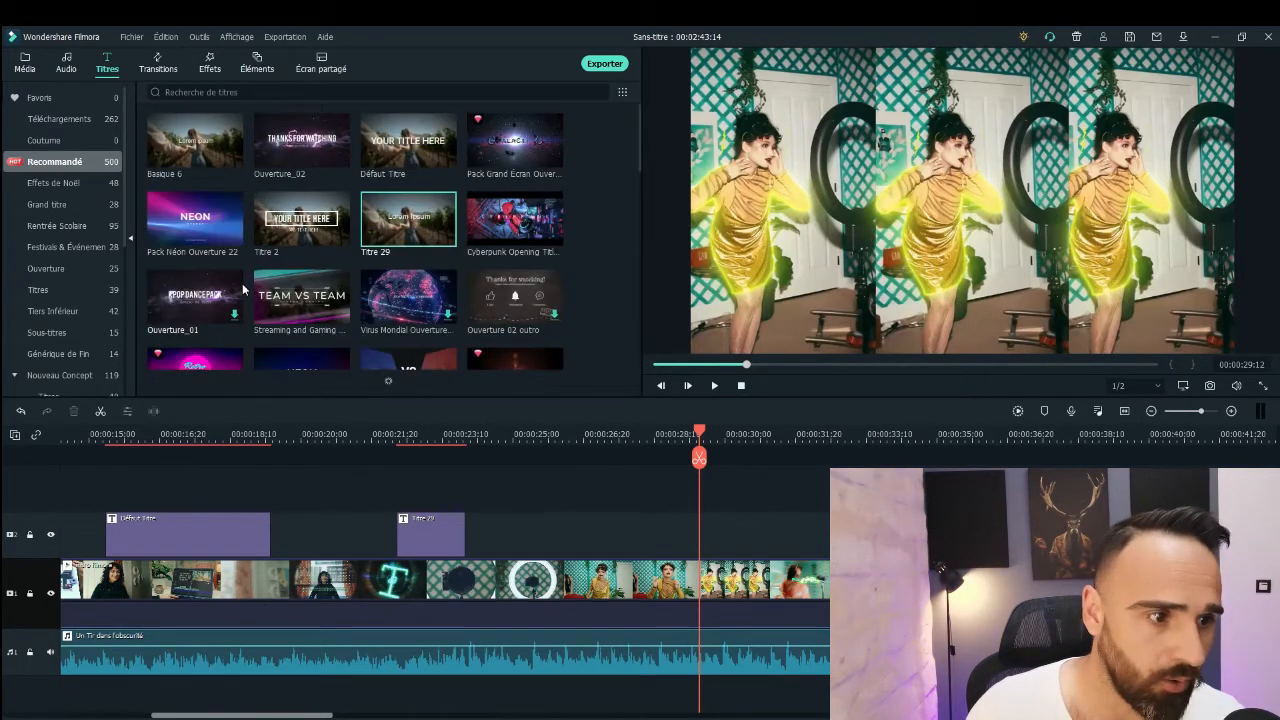
left_click(56, 163)
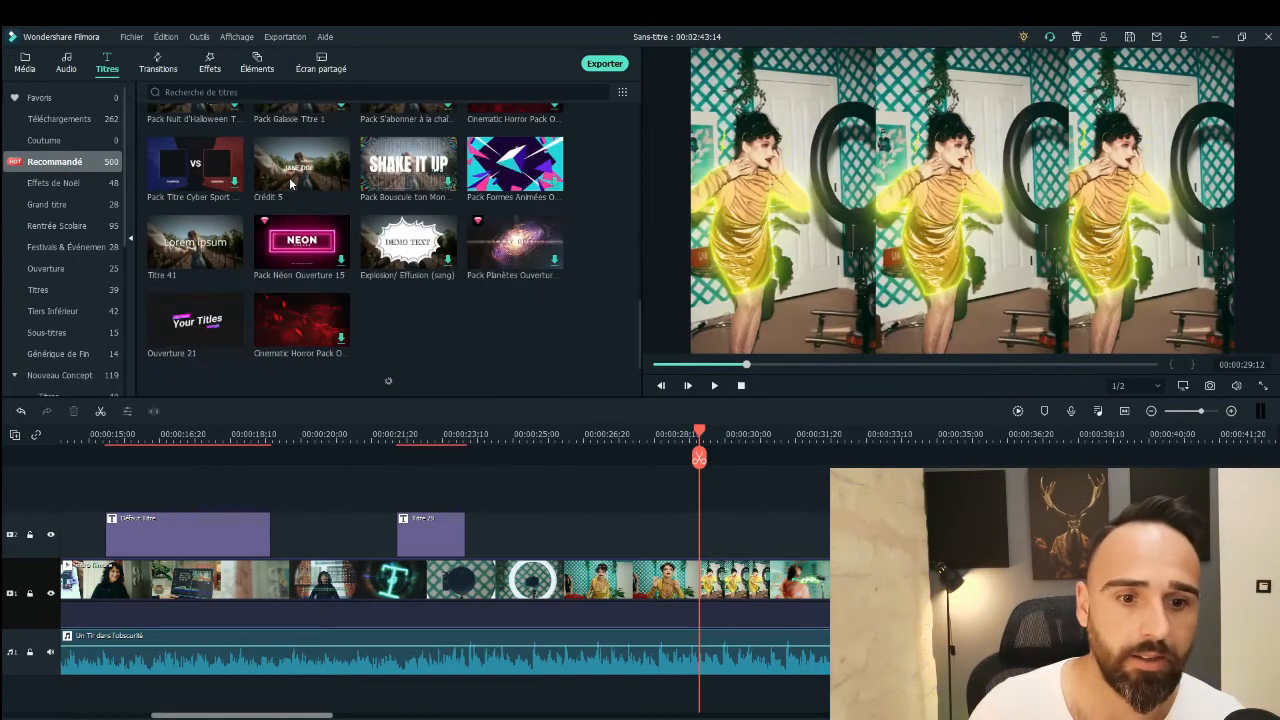
scroll(290, 183, "down", 2)
scroll(290, 183, "up", 3)
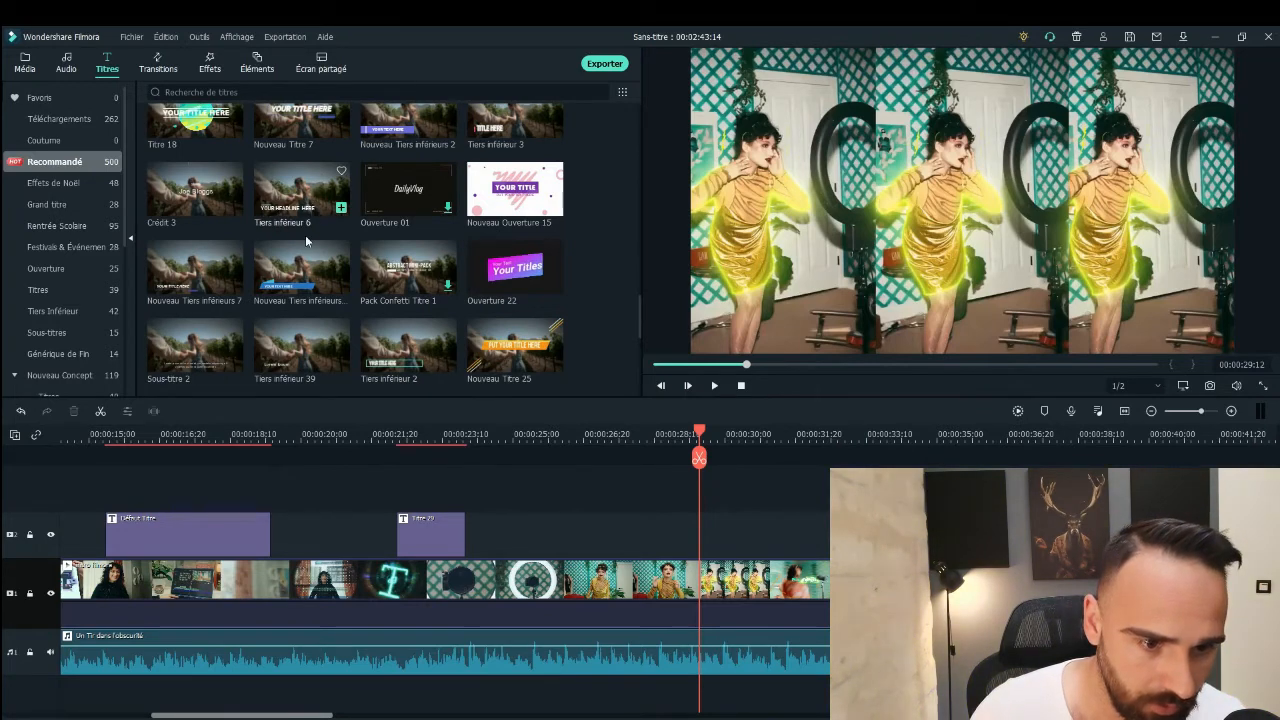
left_click(413, 280)
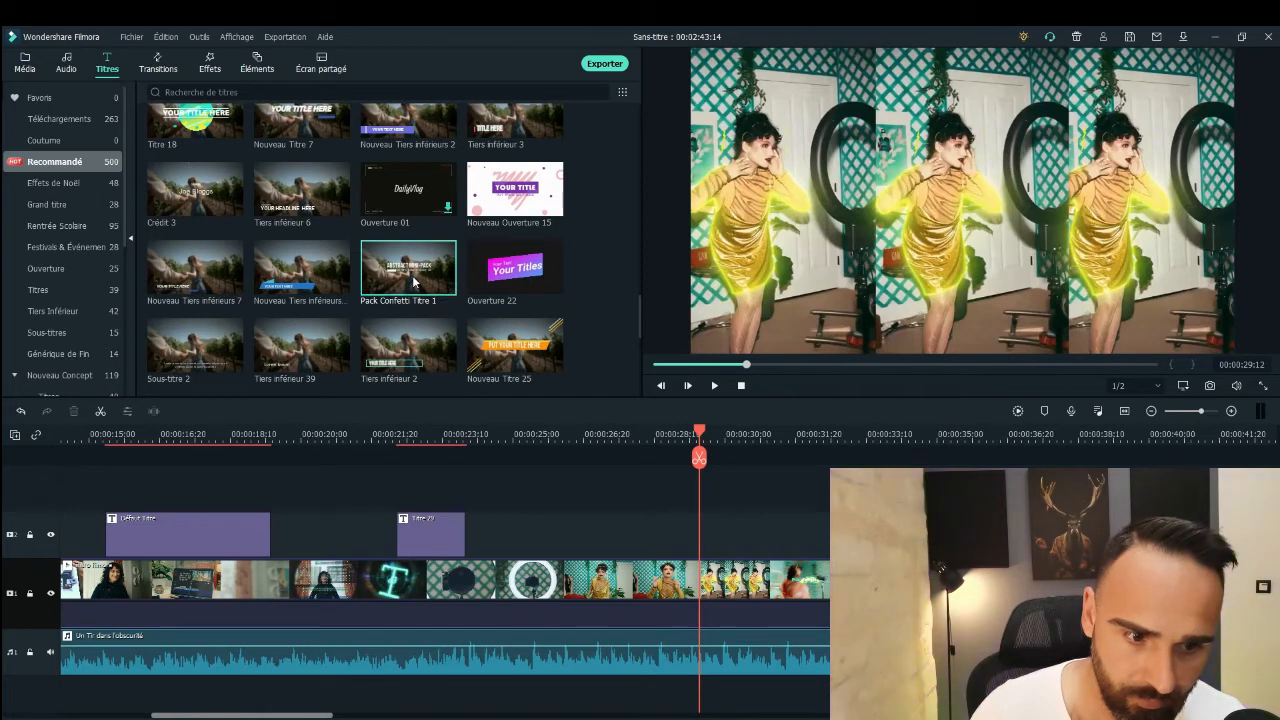
left_click(413, 280)
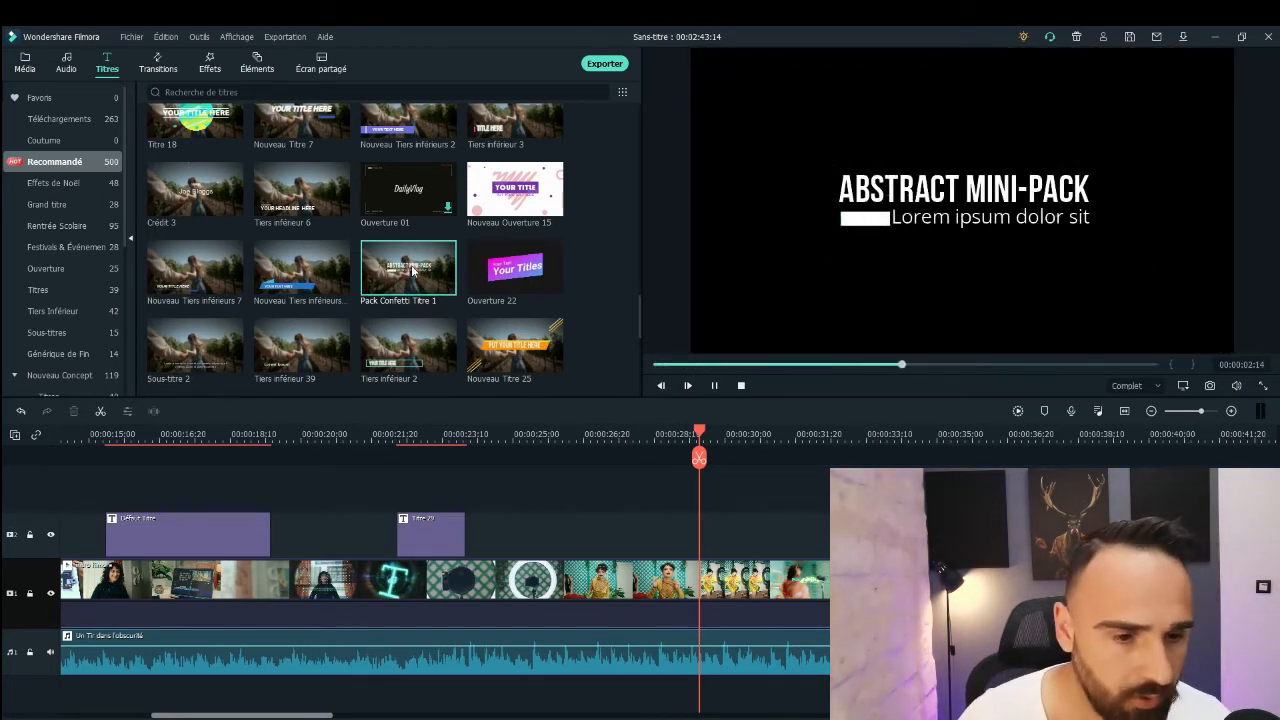
Step: Add "Pack Confetti Titre 1" to the title track at 00:00:29:12, then shift it earlier over the preceding ring-light shots and check its frames
left_click_drag(411, 265, 706, 553)
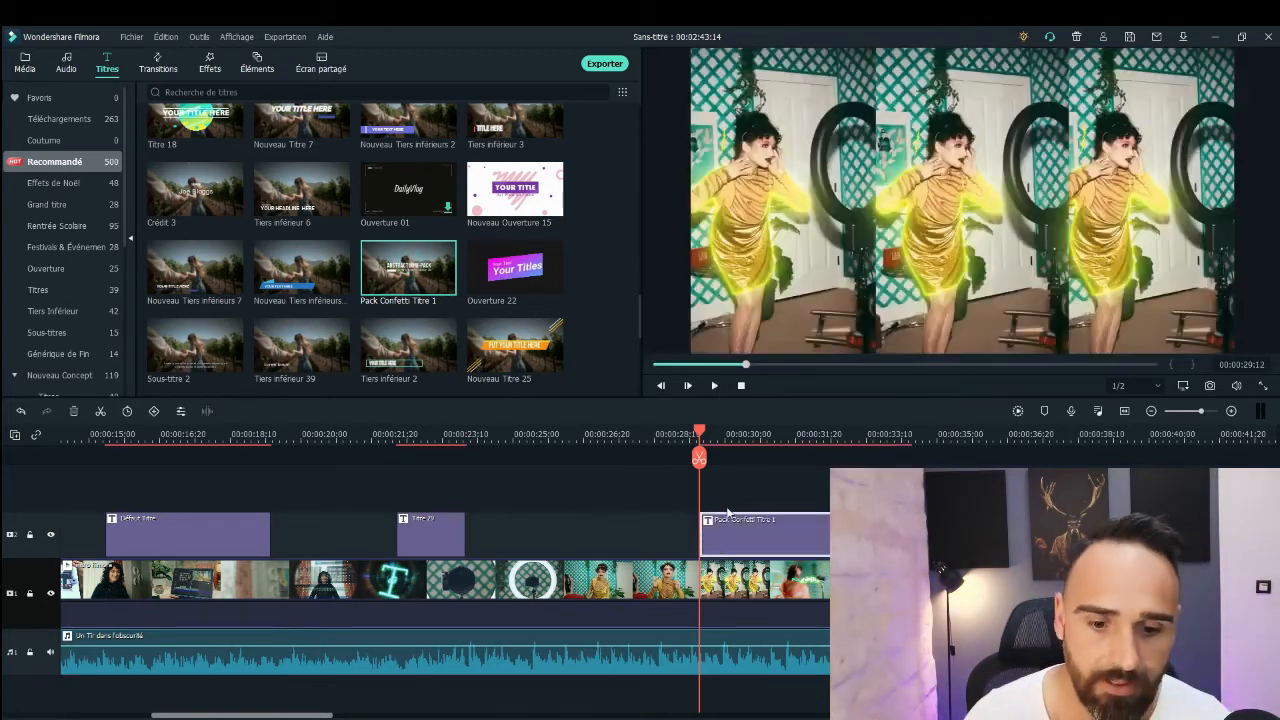
left_click_drag(699, 434, 795, 448)
left_click_drag(736, 540, 670, 543)
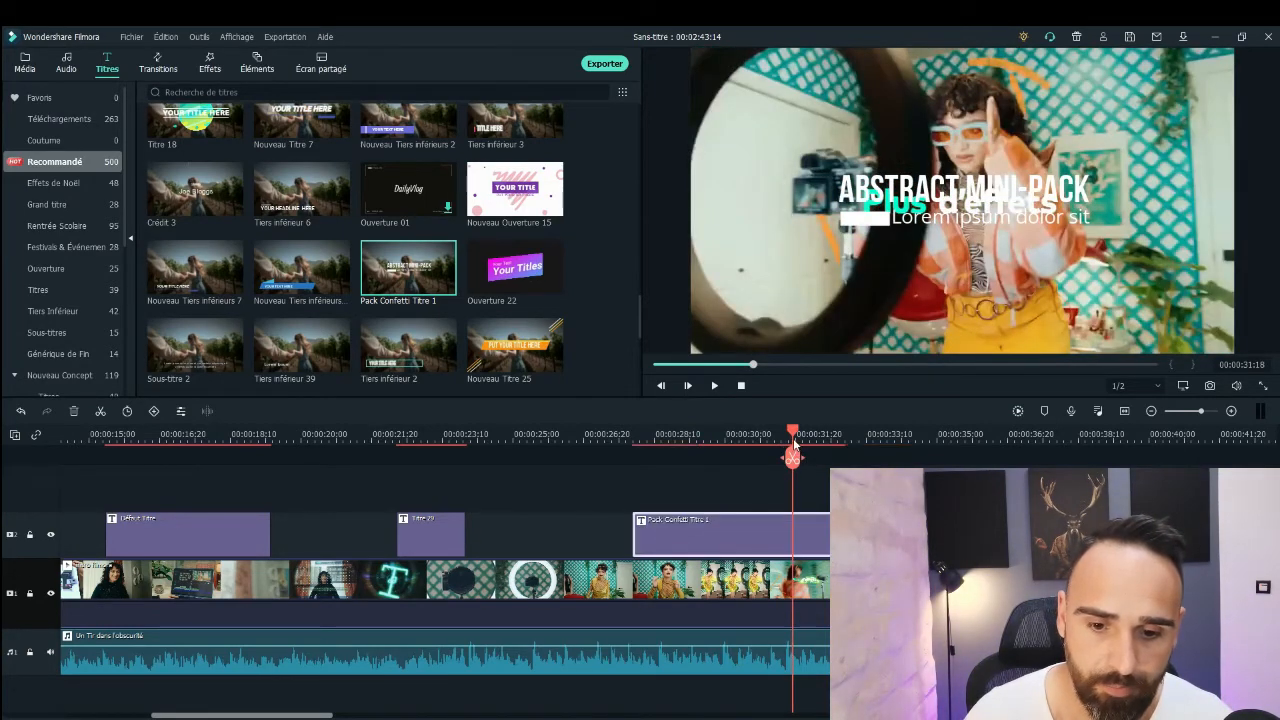
left_click(524, 491)
left_click_drag(530, 497, 683, 499)
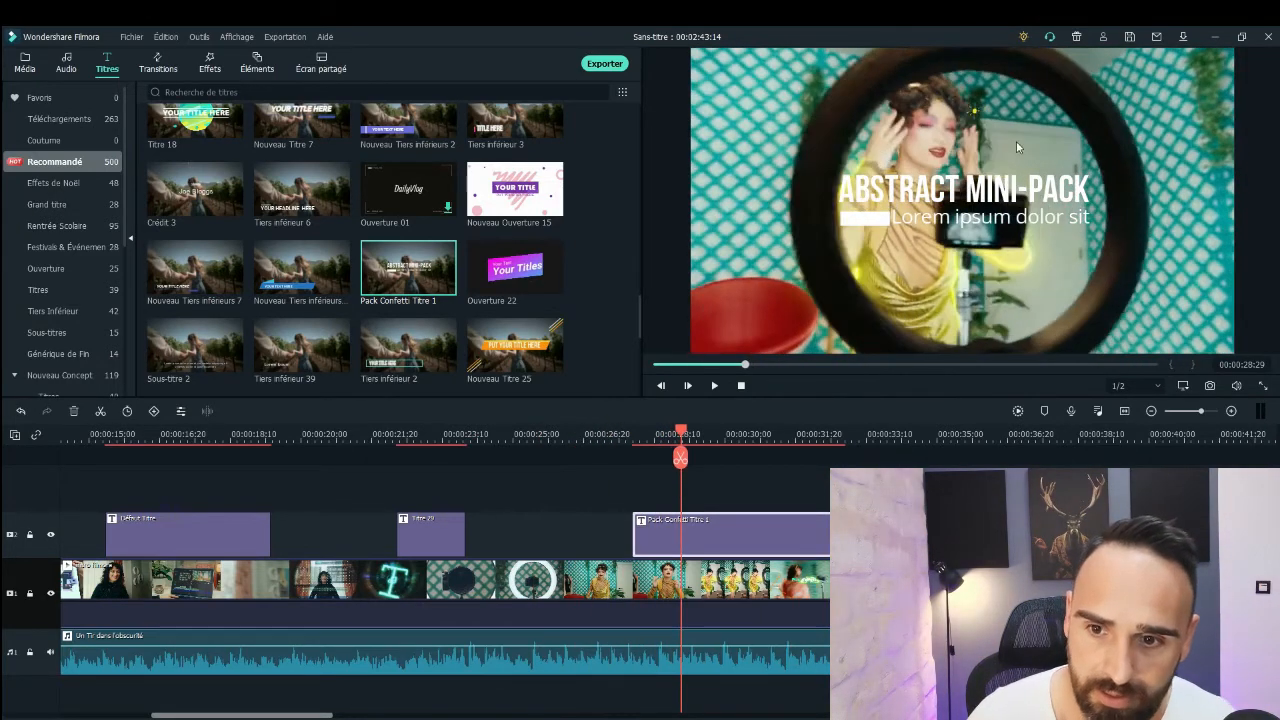
Step: Move the "ABSTRACT MINI-PACK" heading to the lower part of the frame and place the "Lorem ipsum dolor sit" subtitle beneath it
left_click(990, 190)
left_click_drag(990, 190, 993, 291)
double_click(975, 225)
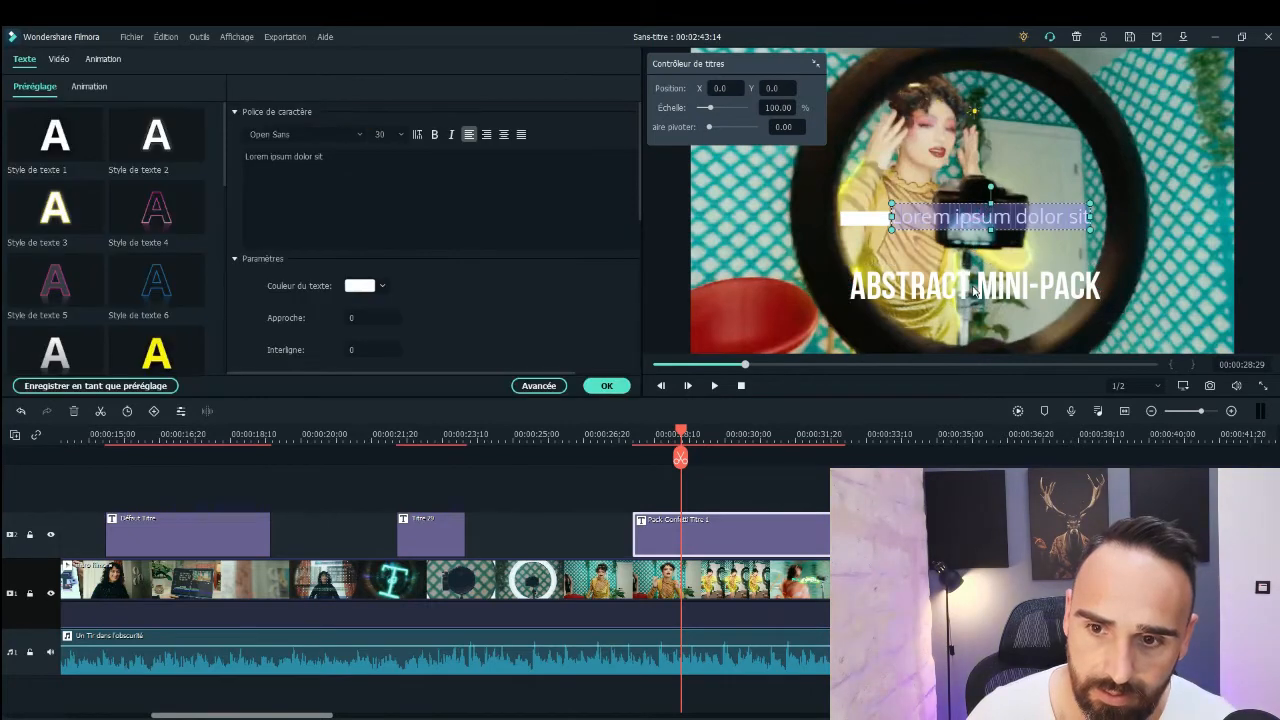
left_click(984, 216)
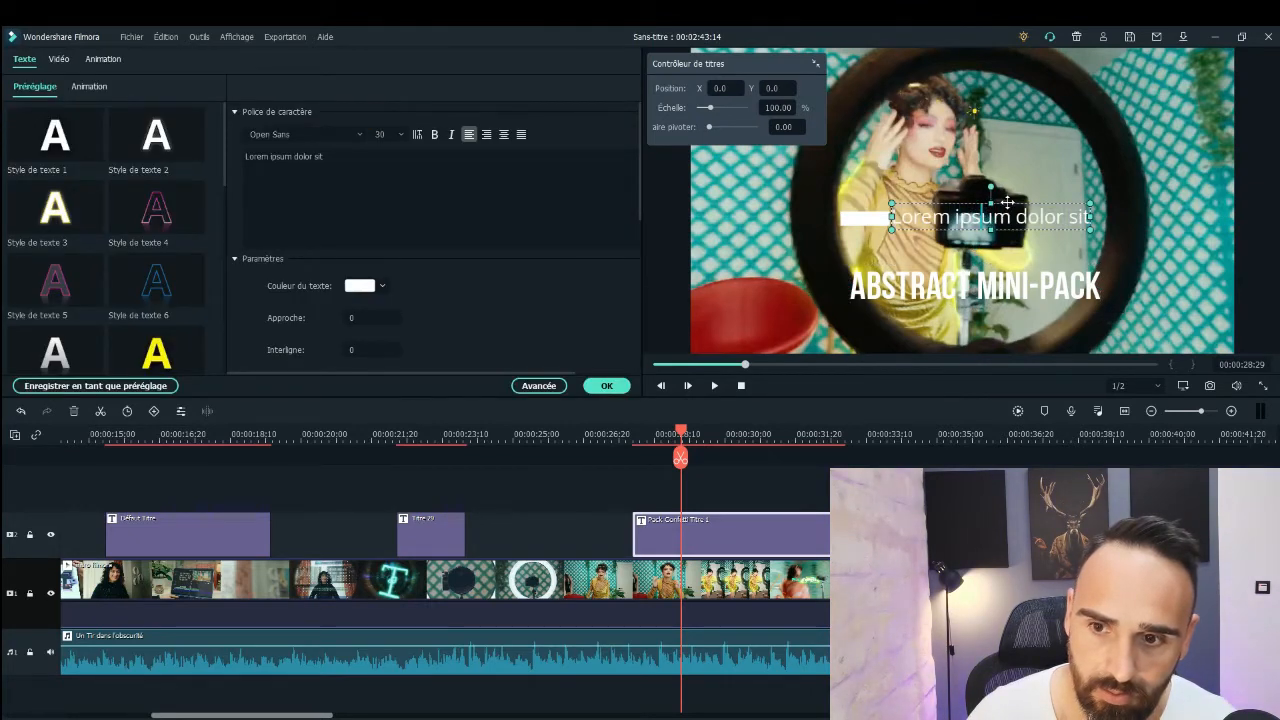
left_click(1007, 203)
left_click_drag(1007, 210, 1007, 315)
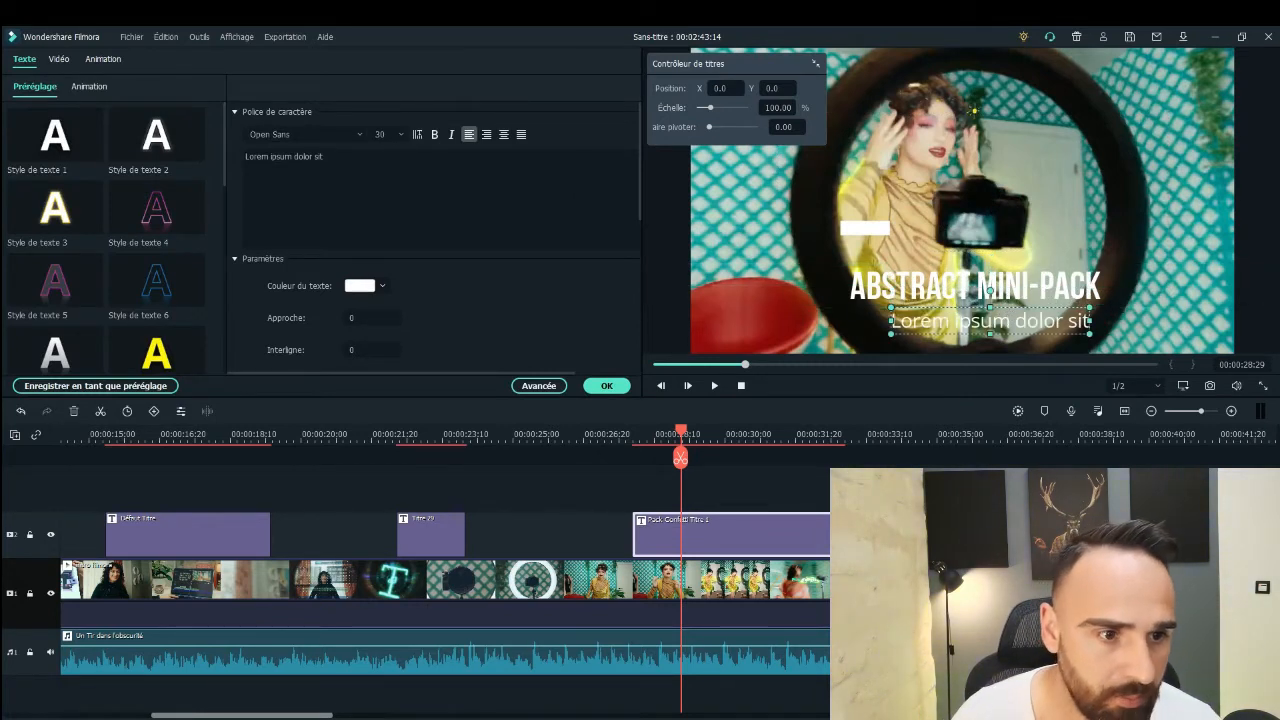
Step: Clear the title's subtitle text and move the white bar beside the heading, just before its first letter
left_click(330, 158)
key("ctrl+a")
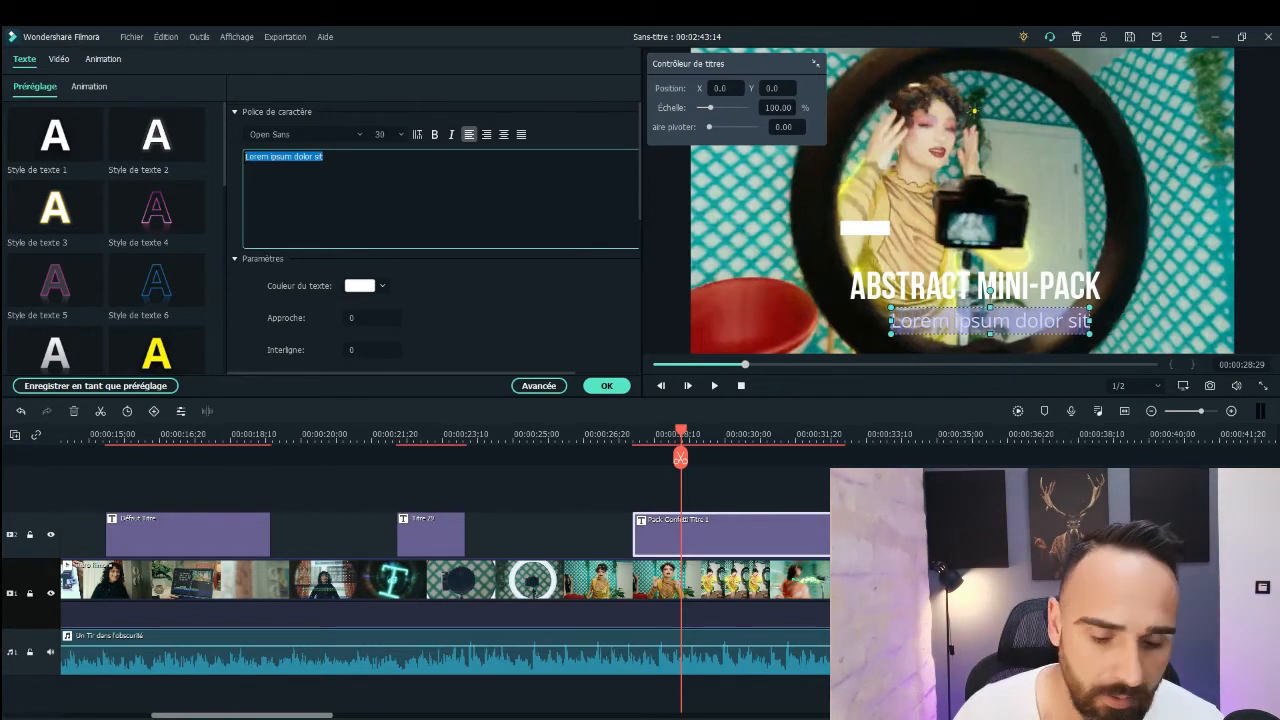
key("BackSpace")
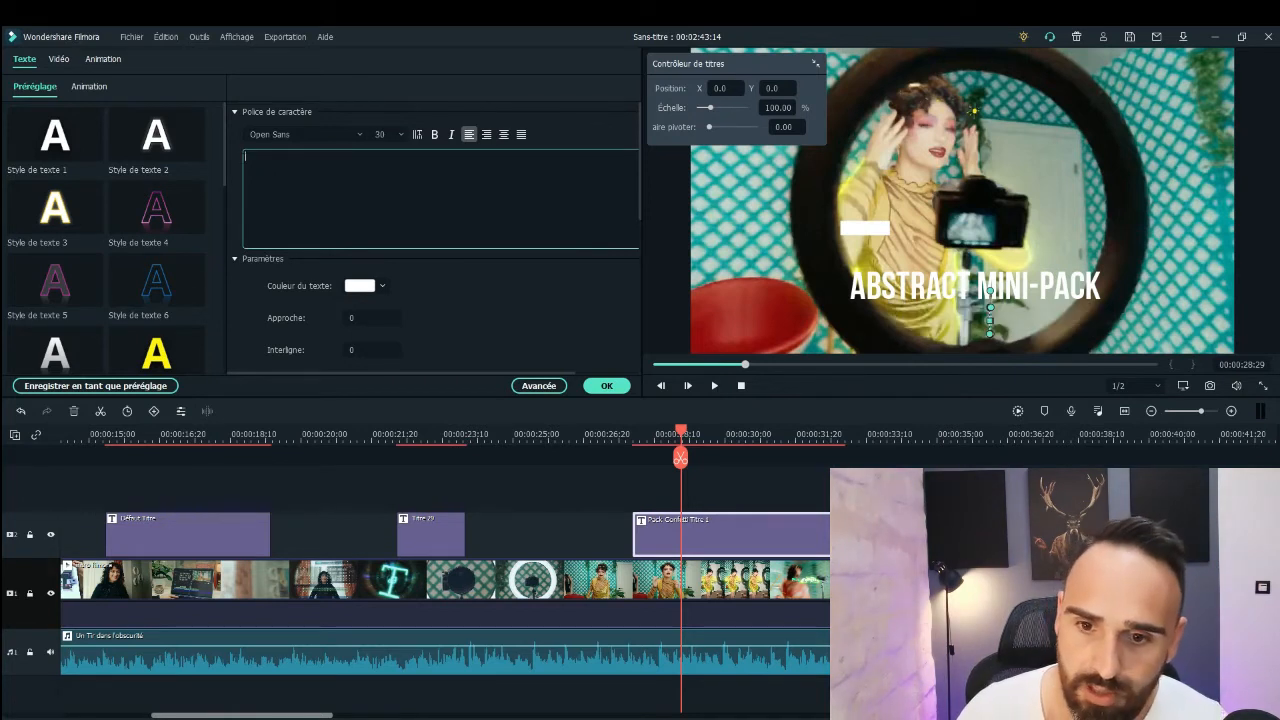
left_click(857, 227)
left_click_drag(862, 227, 816, 286)
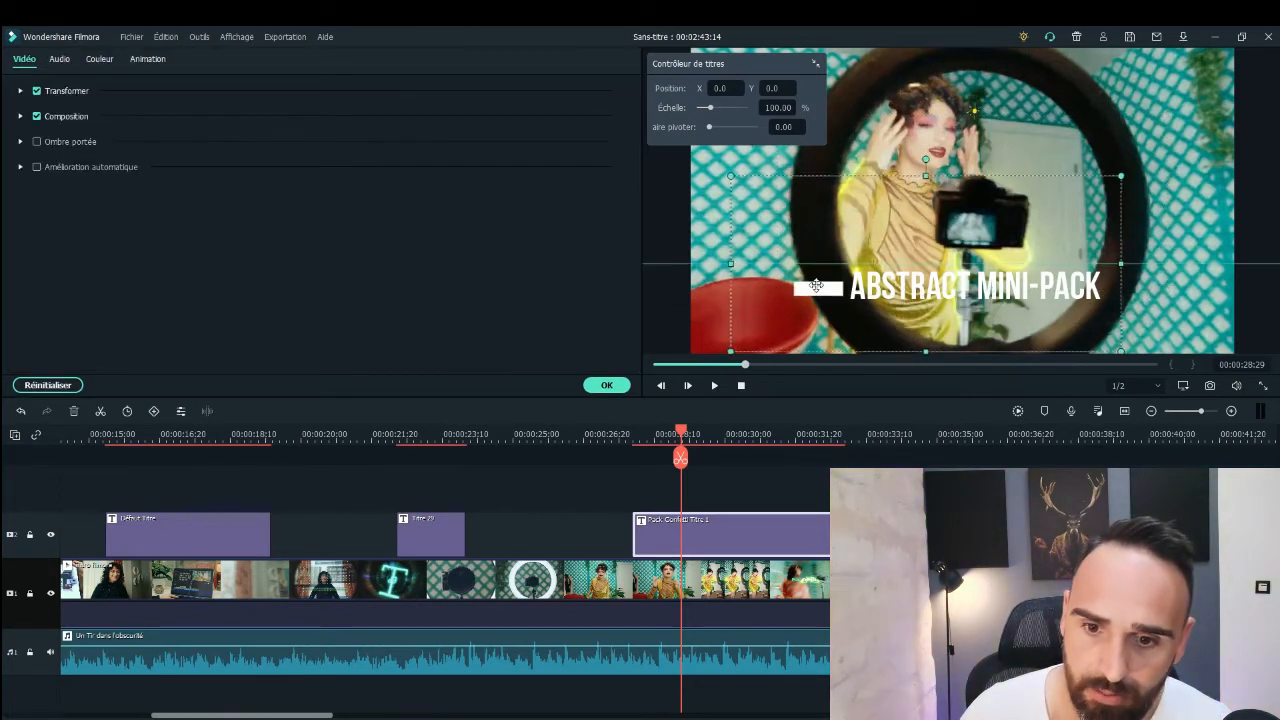
Step: Replace the "ABSTRACT MINI-PACK" heading with "Facile et pas cher"
left_click(1002, 289)
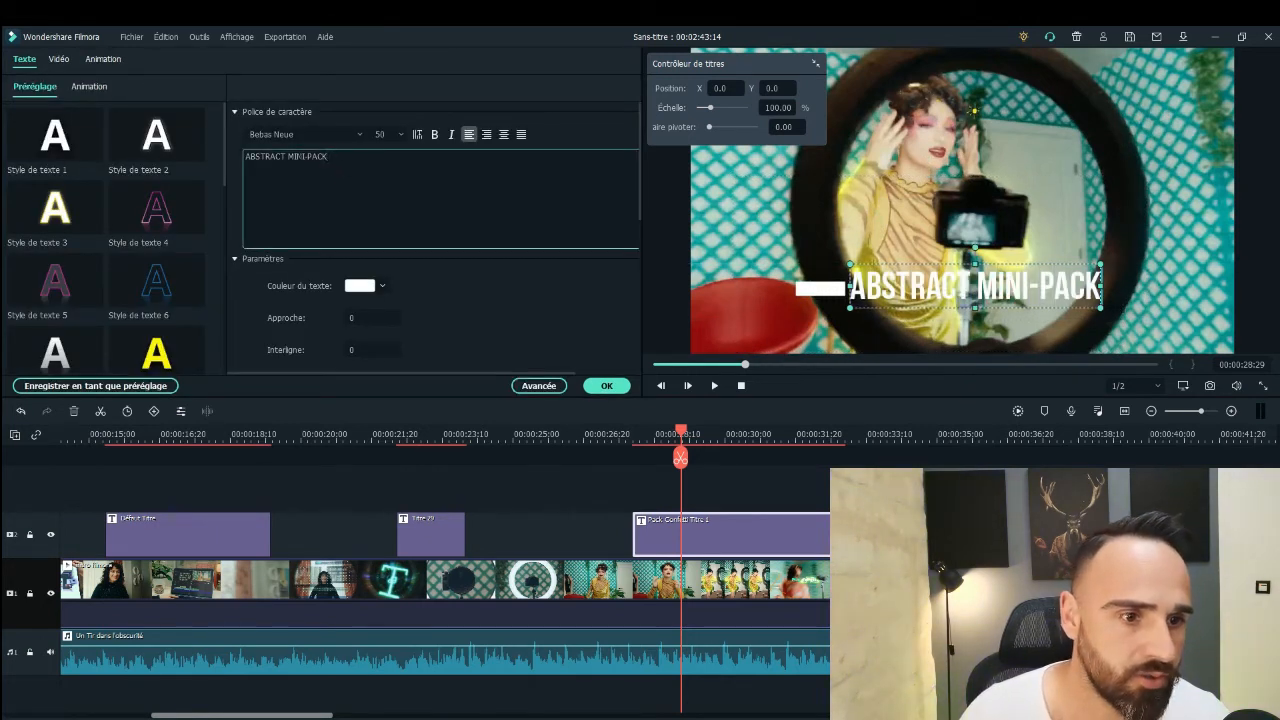
left_click_drag(329, 156, 247, 157)
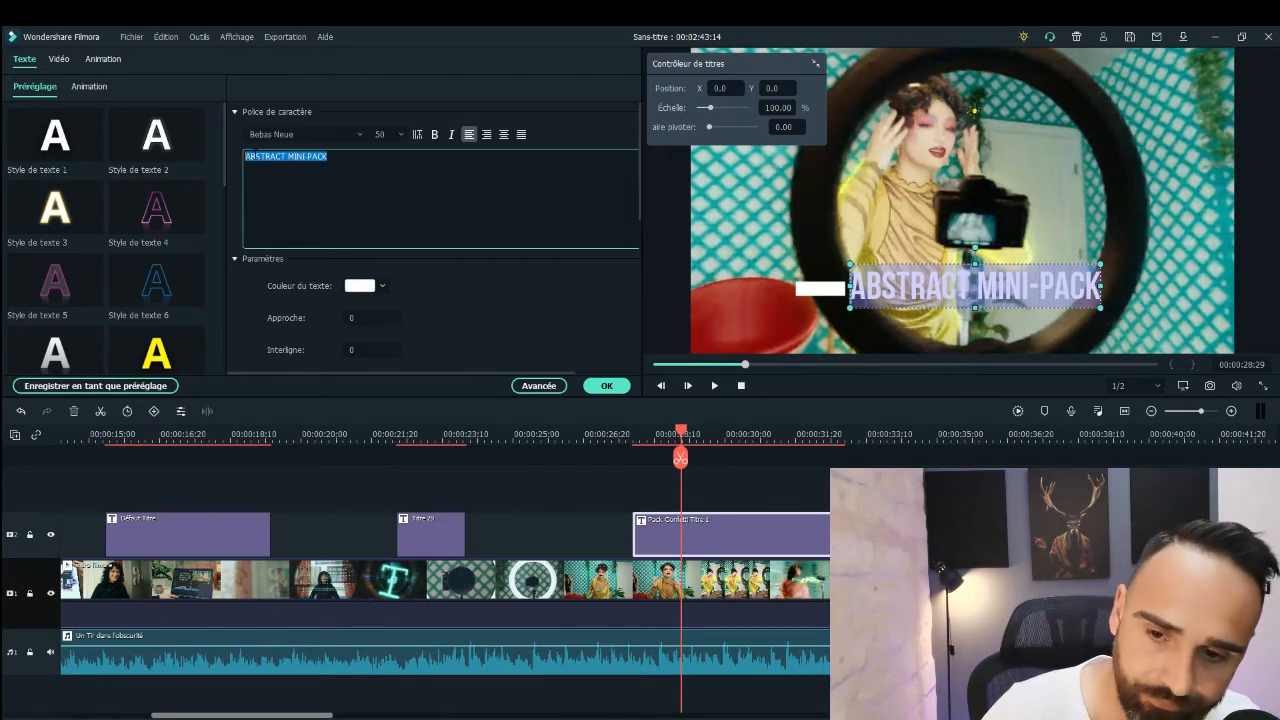
key("BackSpace")
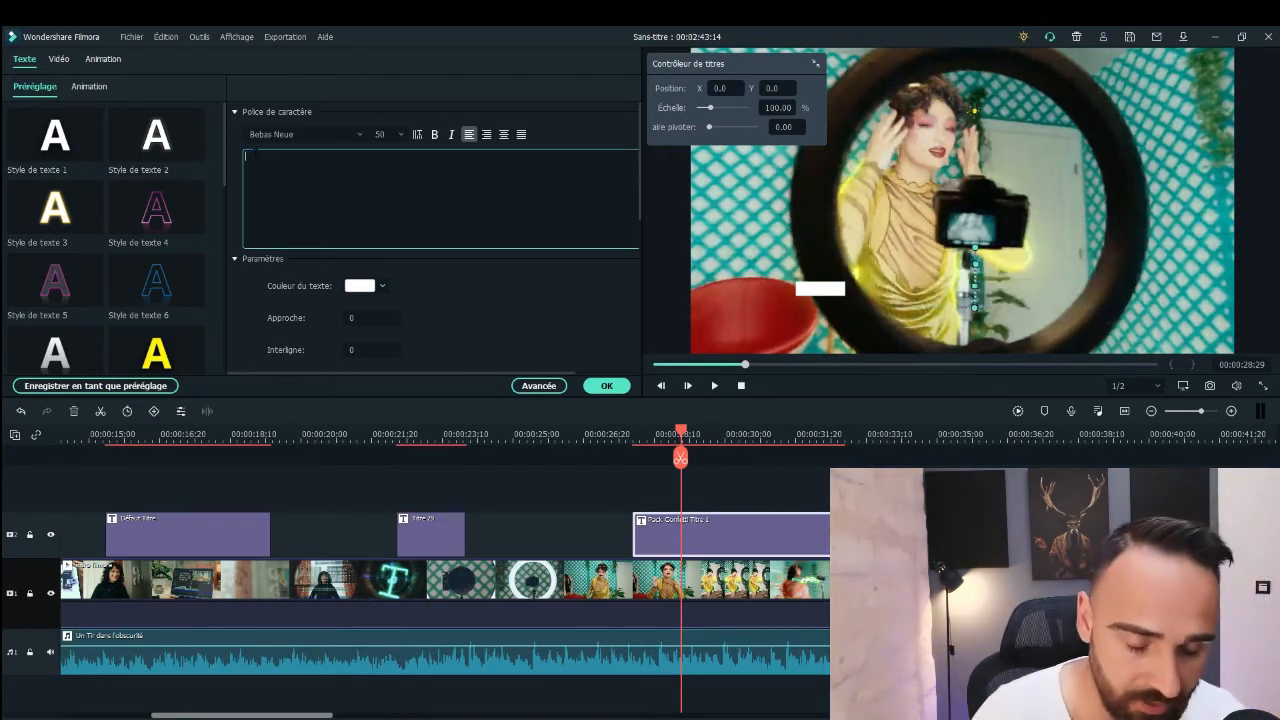
type("F")
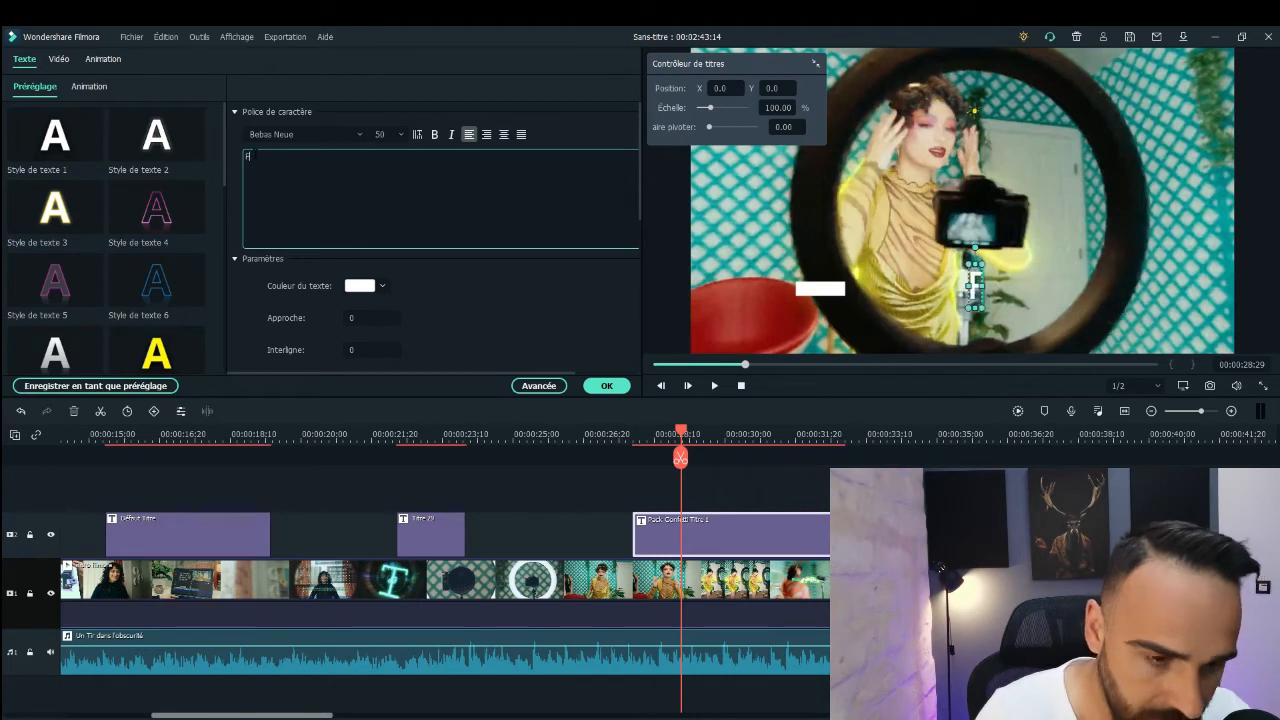
type("acil")
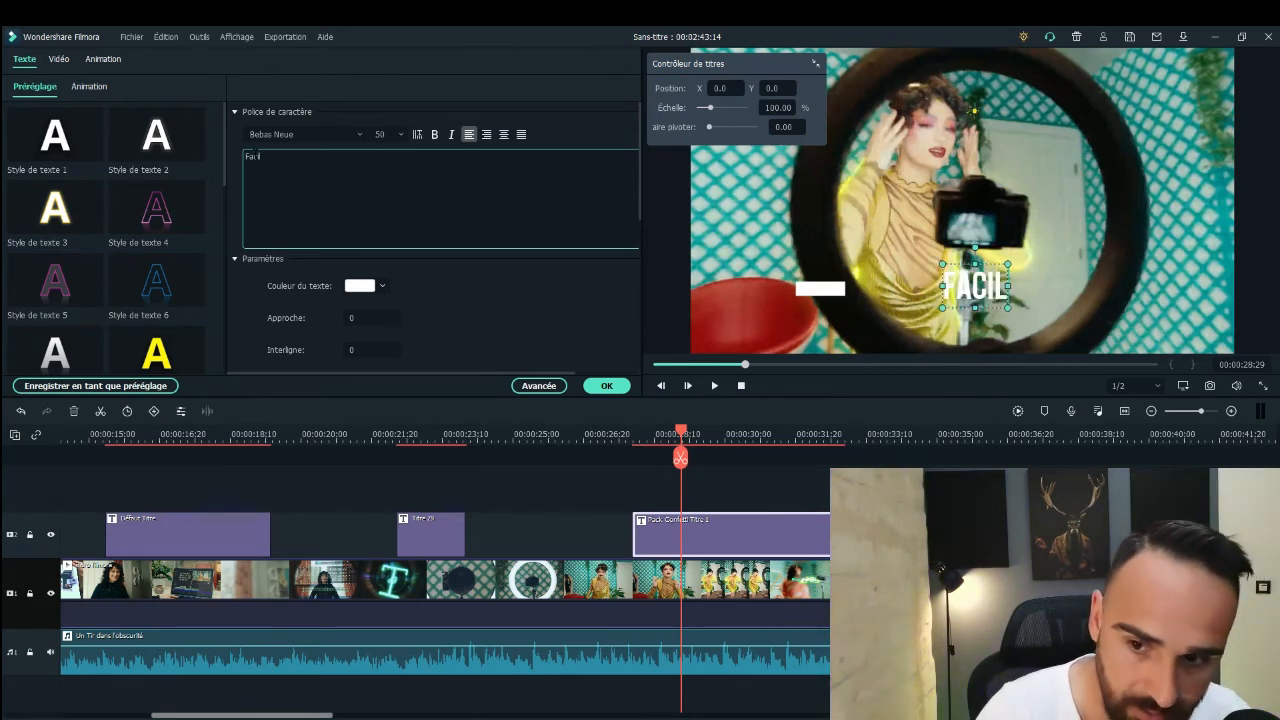
type("e et ")
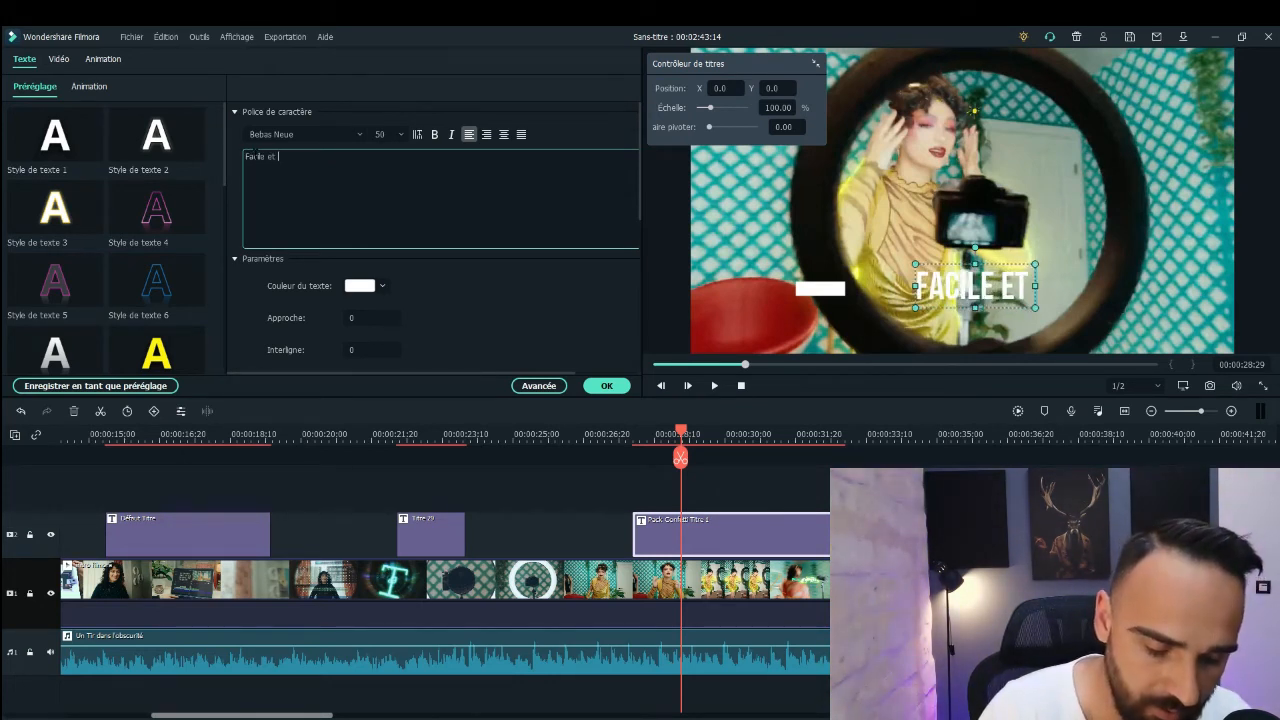
type("pas ch")
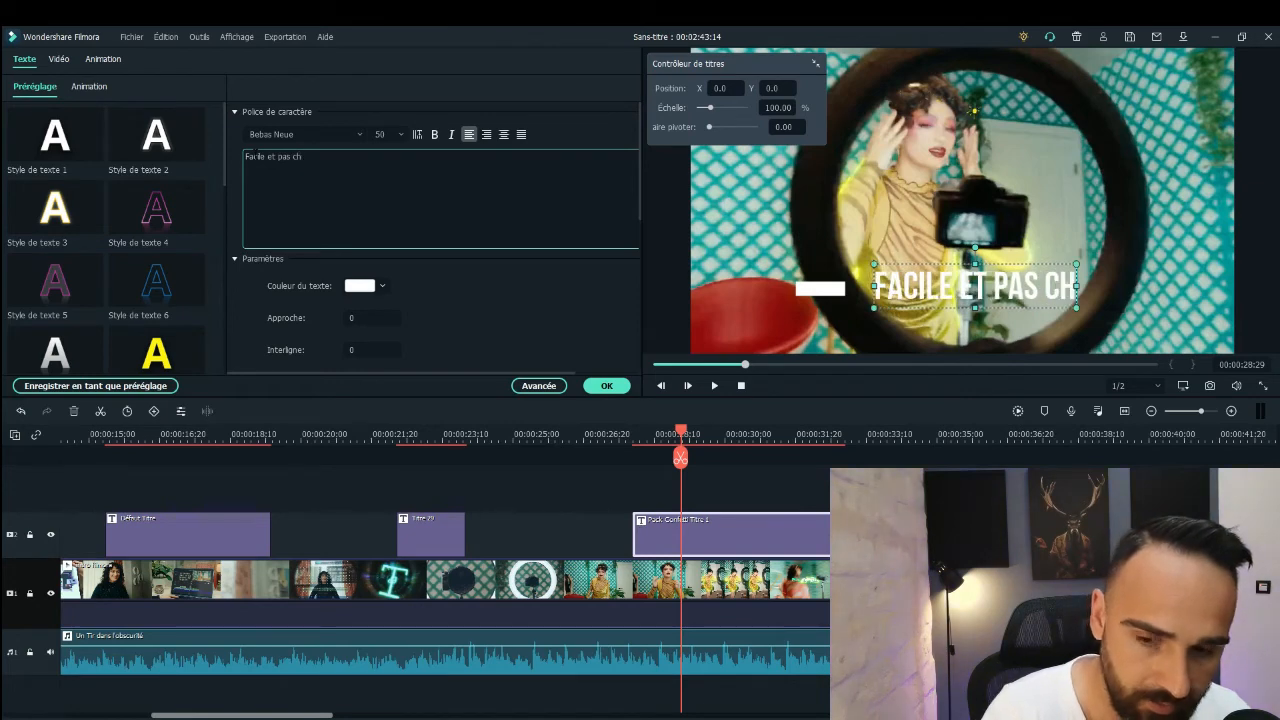
type("er")
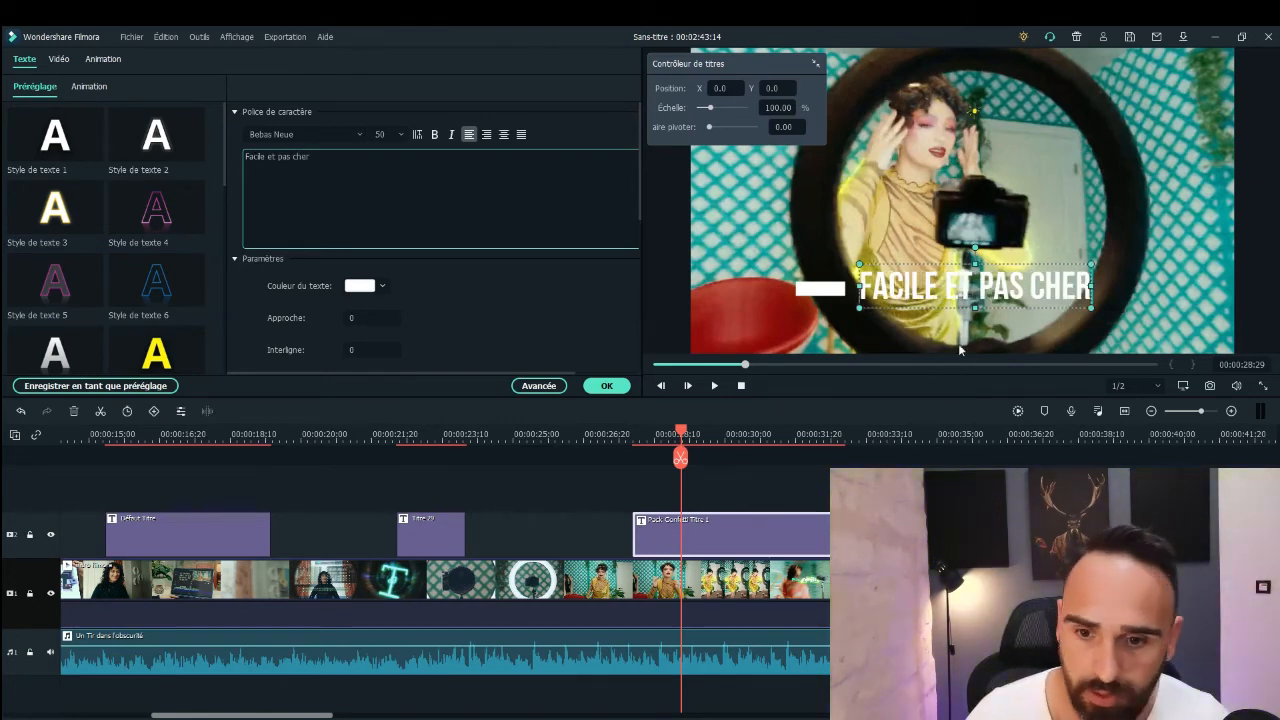
left_click(614, 386)
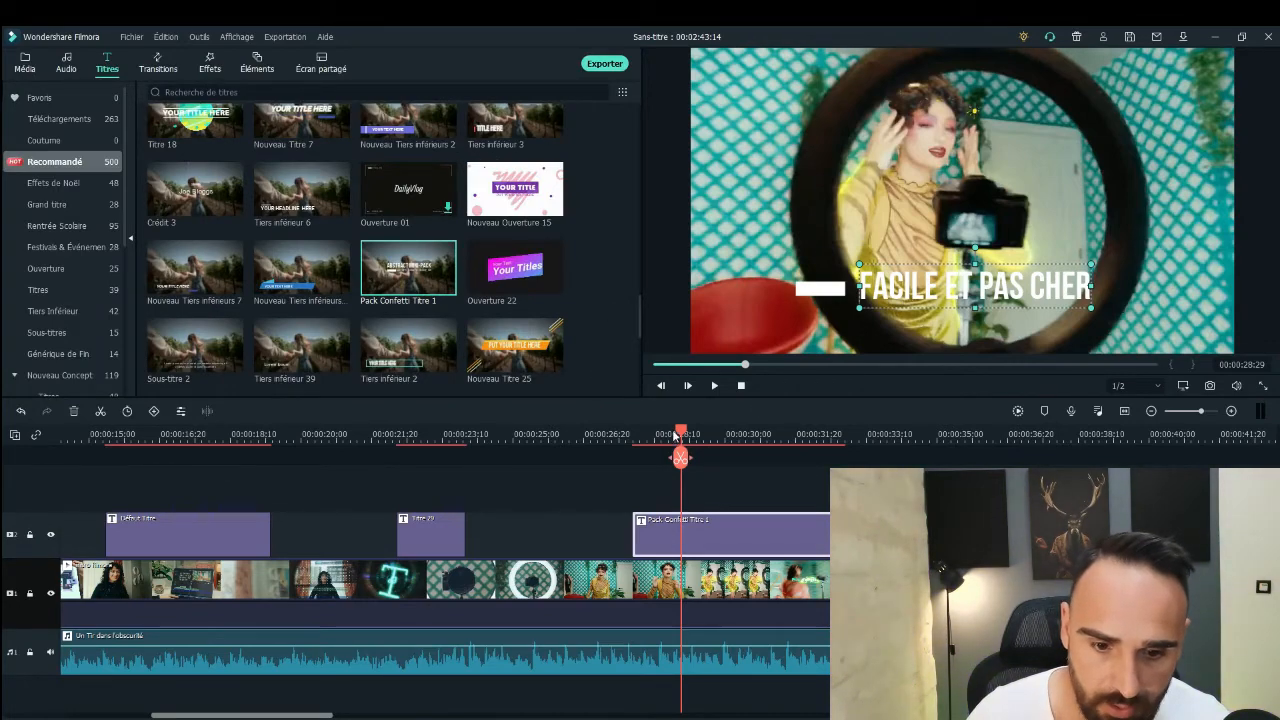
Step: Check the title against its shots and lower the heading to the frame's bottom edge, using the frame at 00:00:29:22
left_click_drag(680, 433, 651, 485)
left_click_drag(649, 433, 715, 456)
left_click_drag(940, 289, 942, 327)
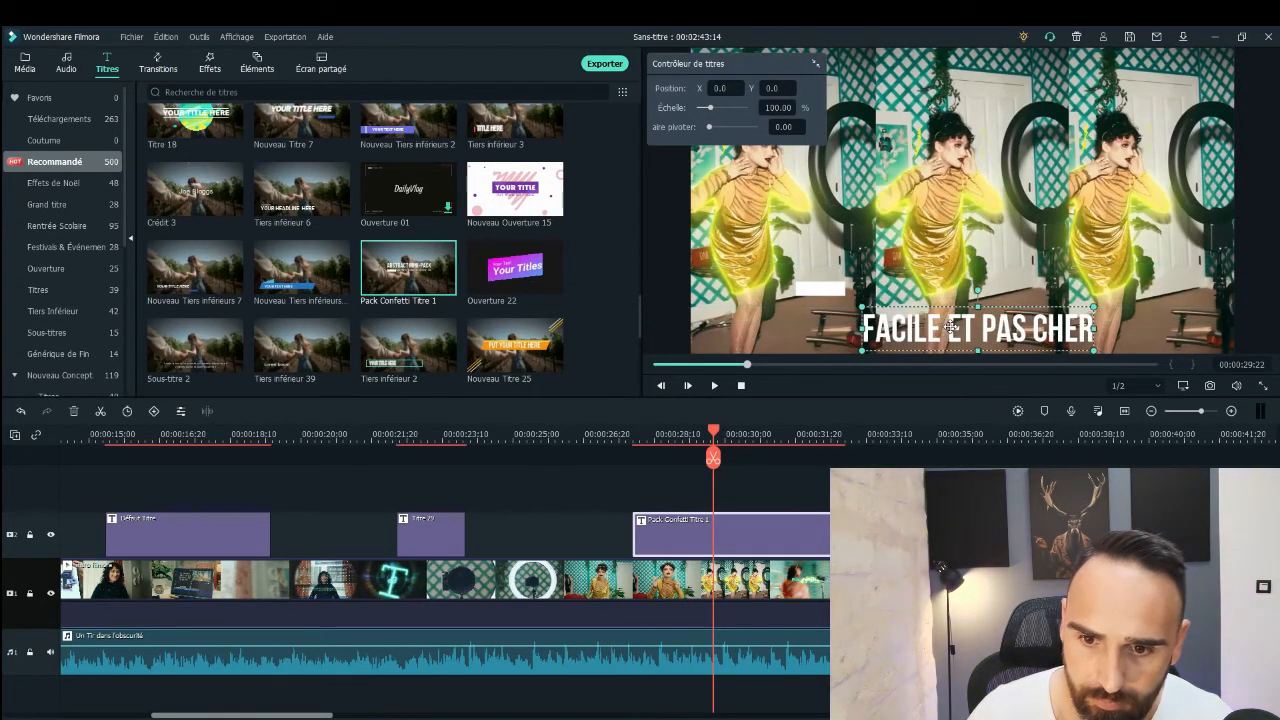
Step: Make the "Facile et pas cher" heading bold, try several fonts and set it to Arial Narrow Negreta cursiva
double_click(950, 330)
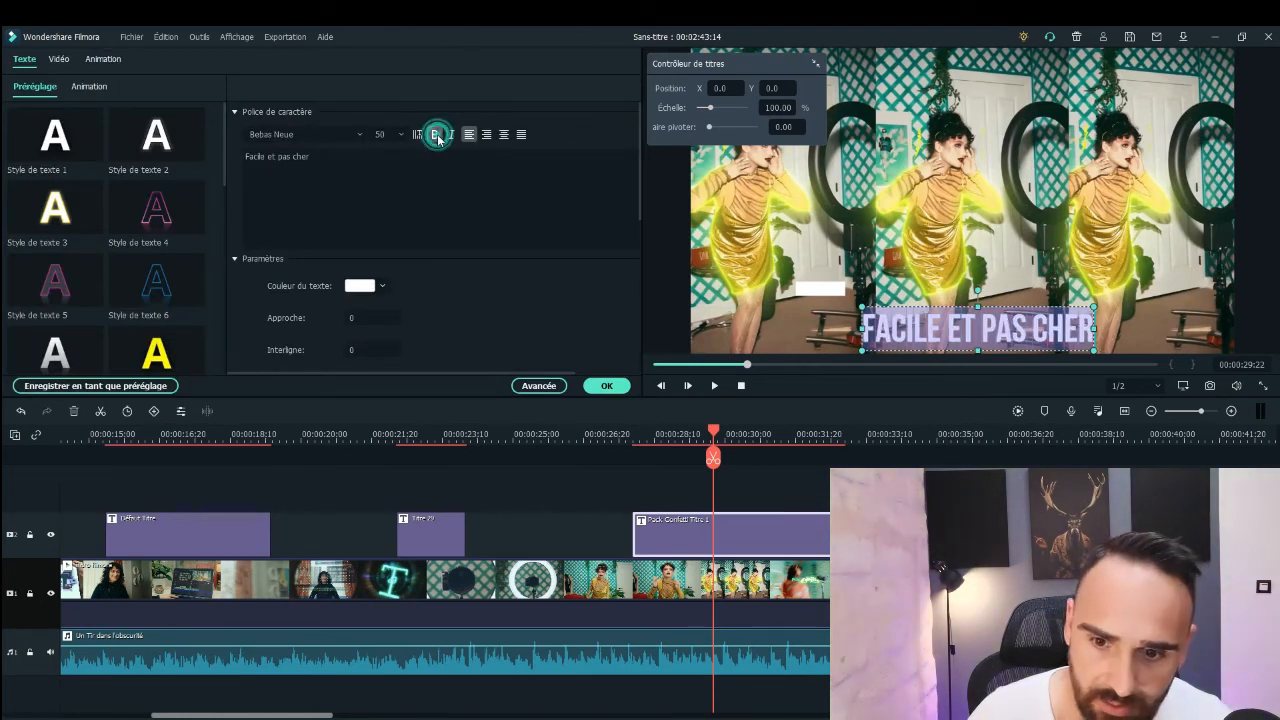
left_click(361, 136)
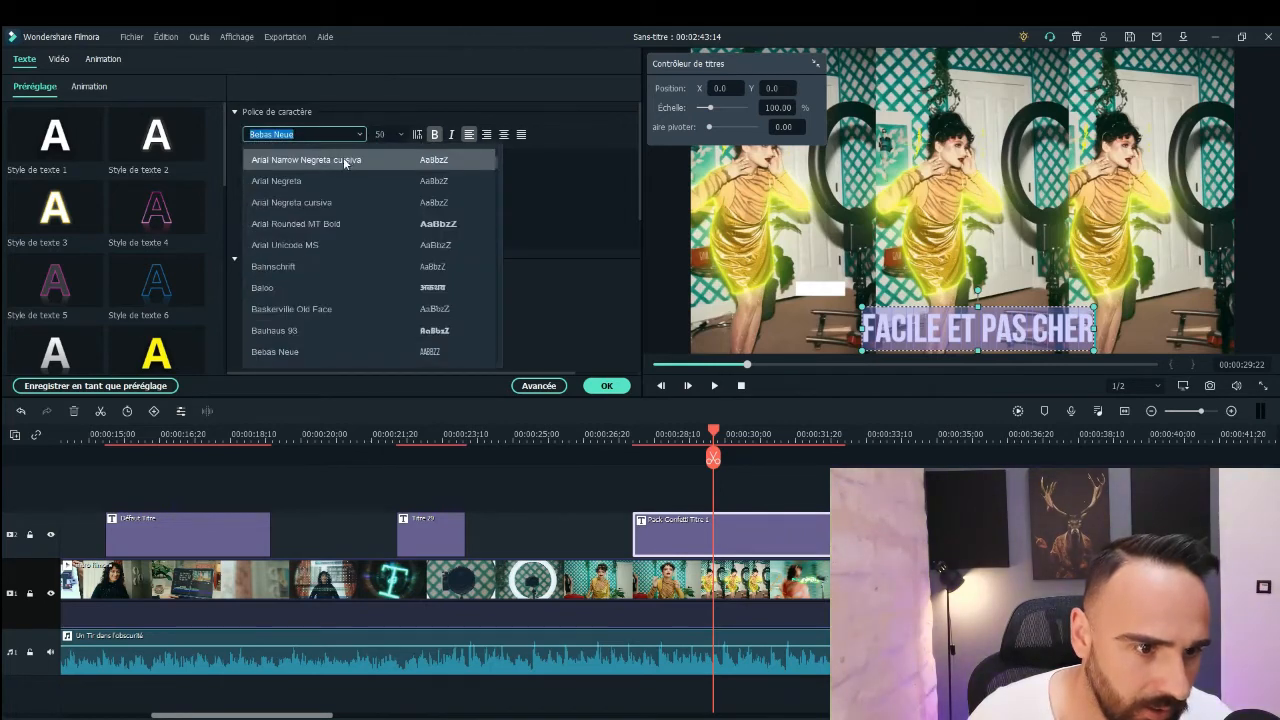
left_click(314, 231)
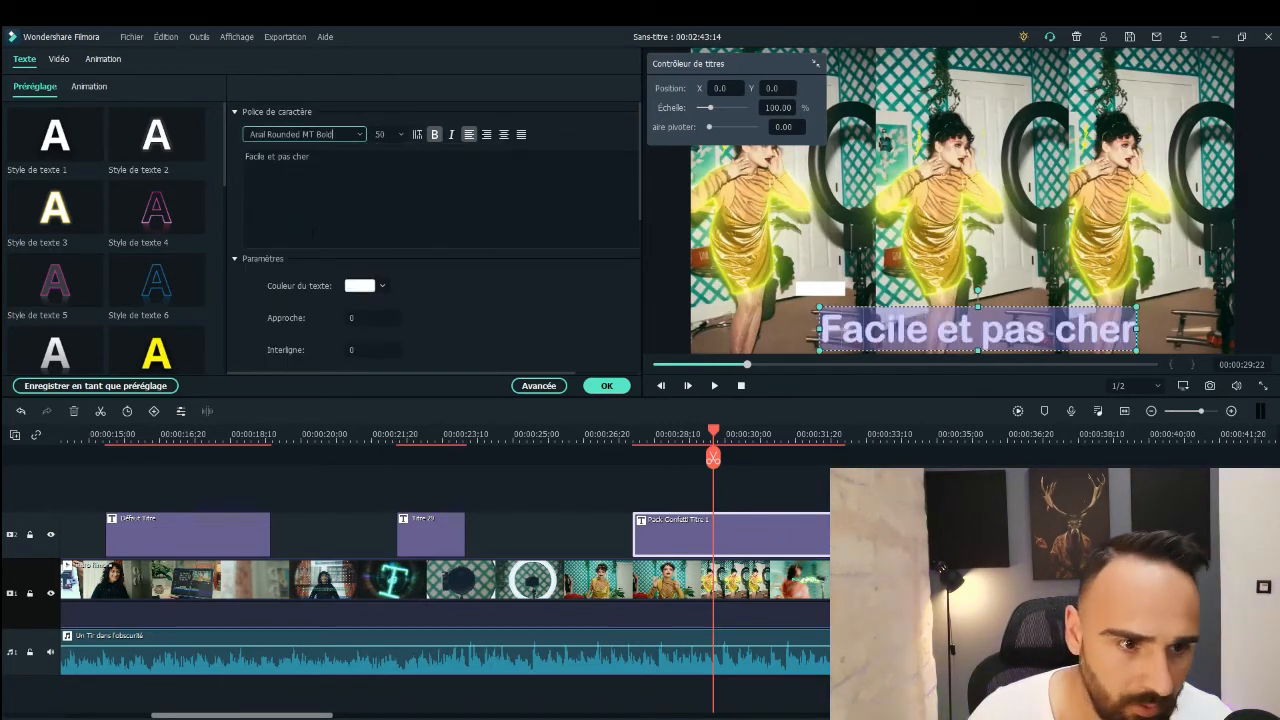
left_click(359, 136)
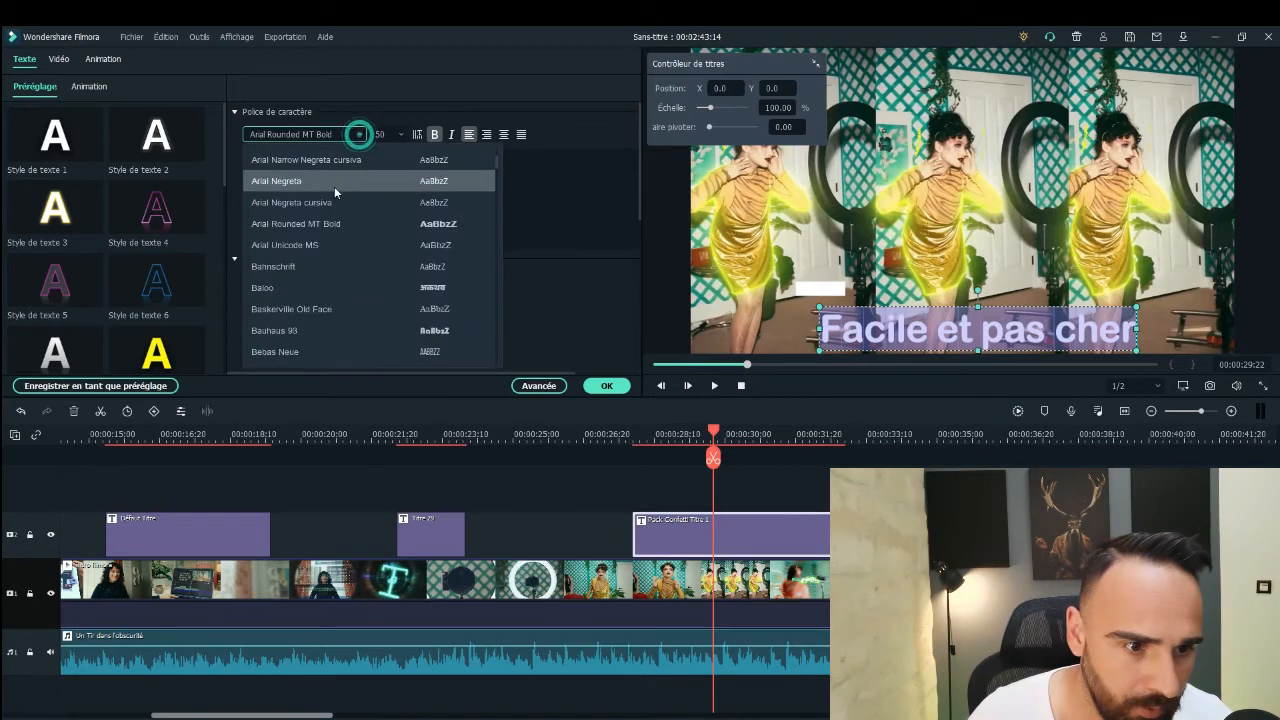
left_click(314, 247)
left_click(355, 137)
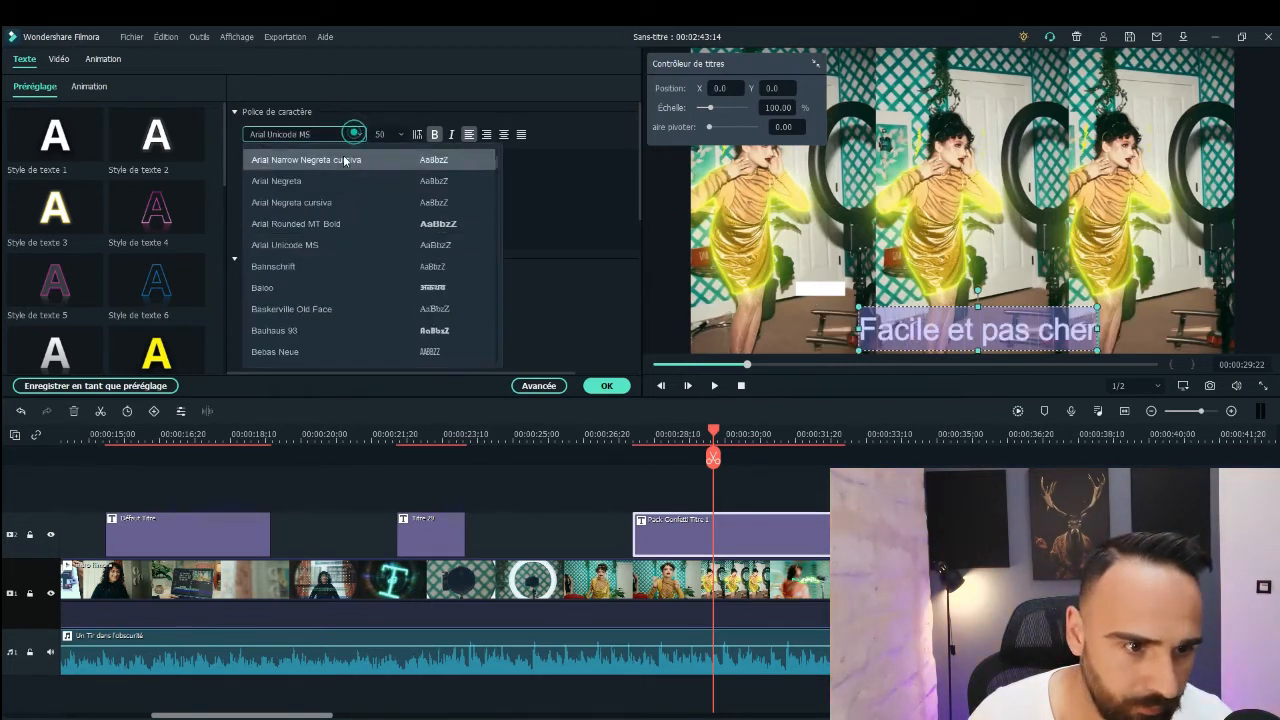
left_click(329, 157)
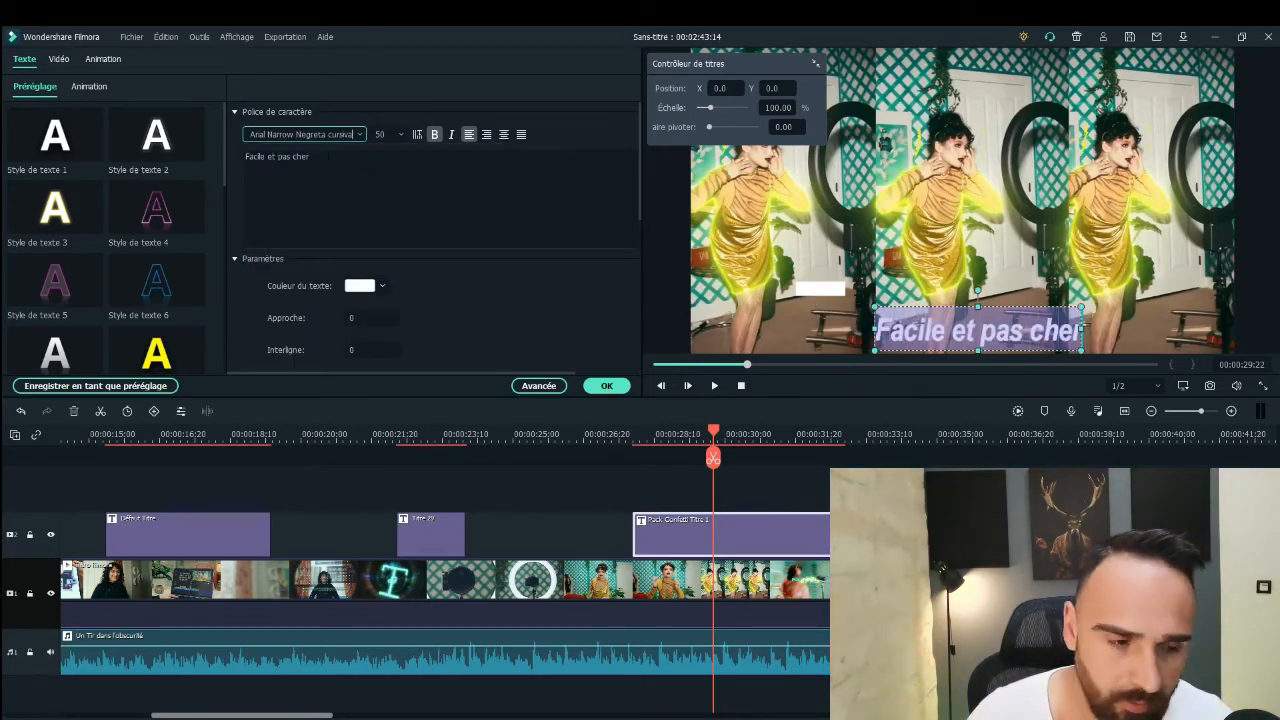
Step: Try text style 3 on the heading, then apply "Style de texte 2" and save the title edits
left_click(71, 221)
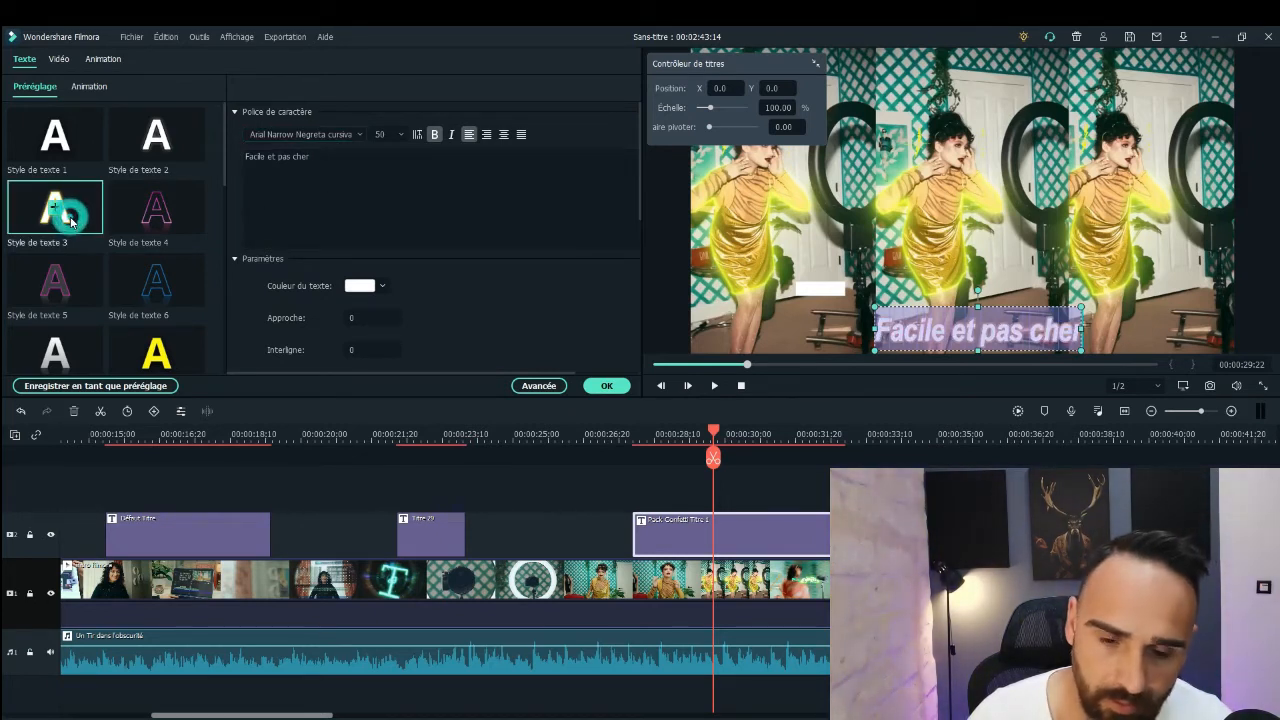
left_click(133, 142)
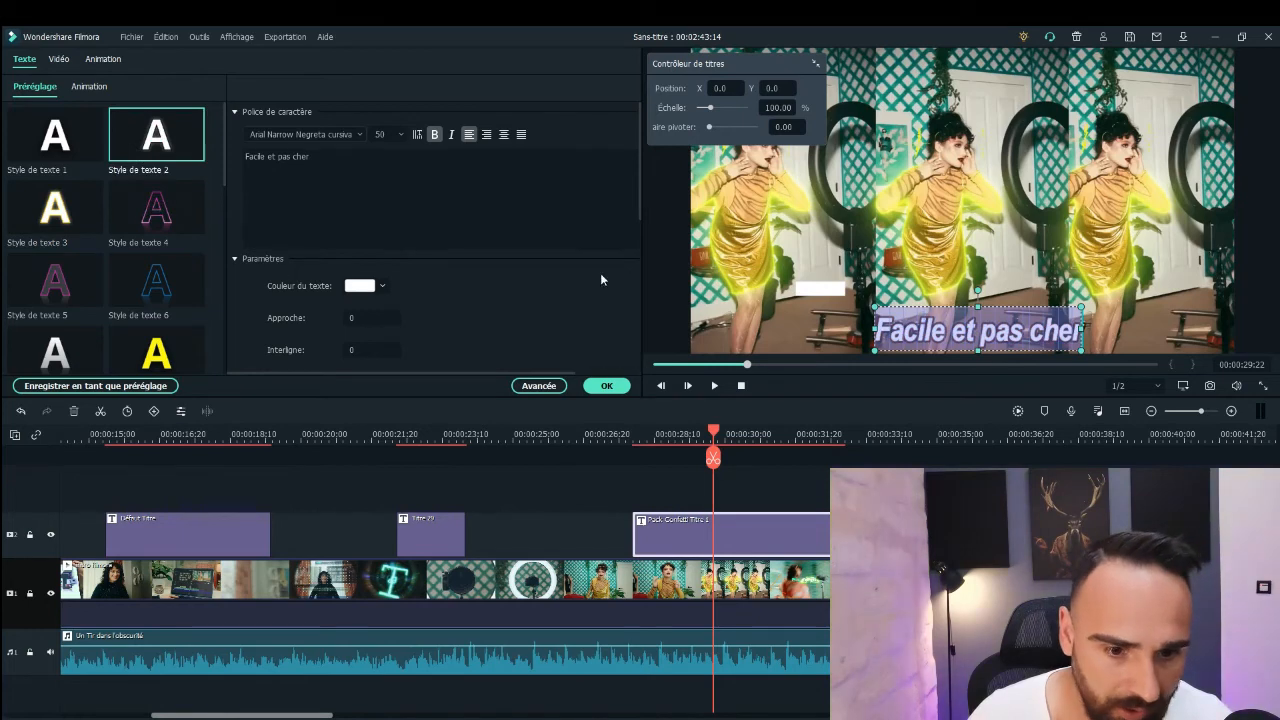
left_click(609, 386)
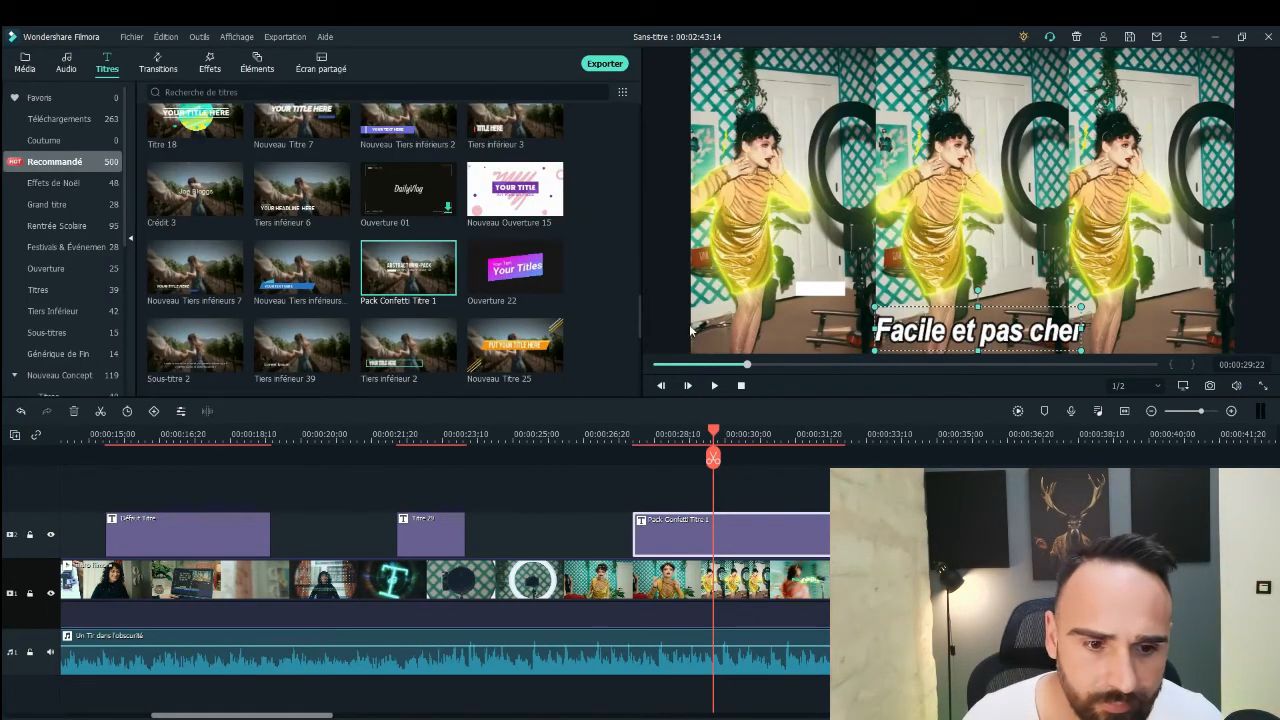
Step: Play the title, lower the white bar level with "Facile et pas cher" and replay the section
left_click_drag(713, 436, 580, 458)
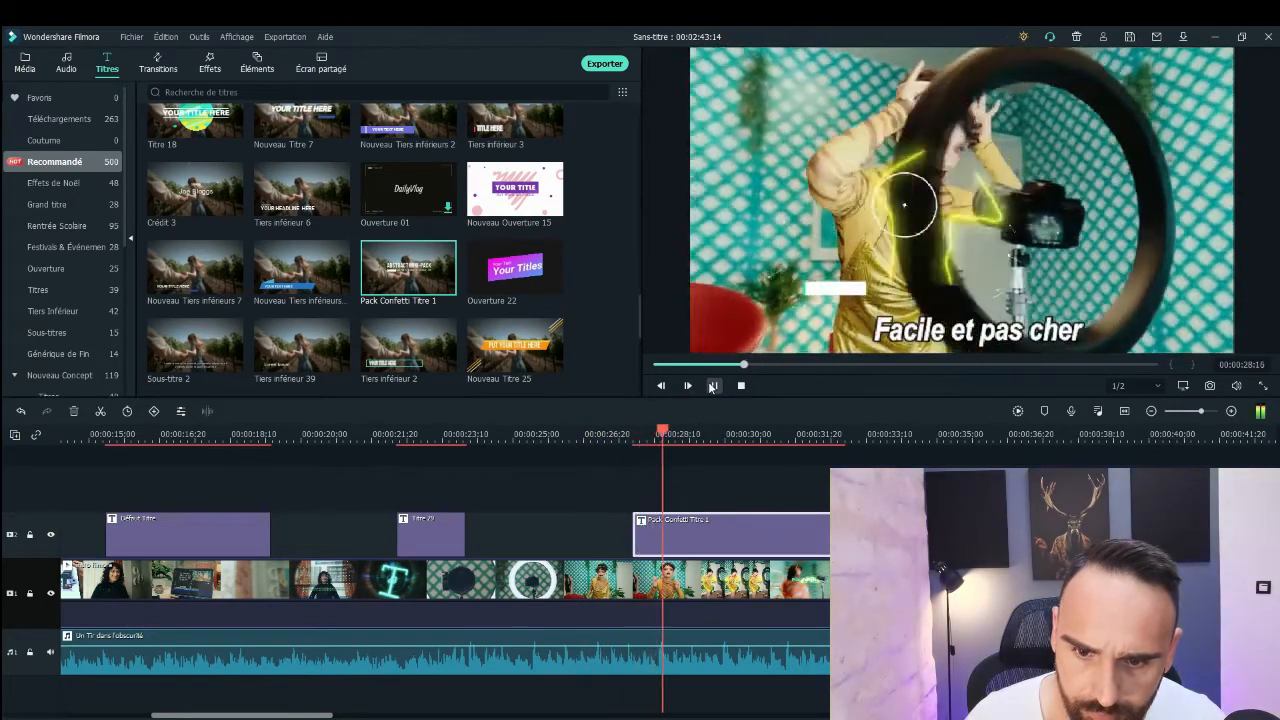
left_click(713, 386)
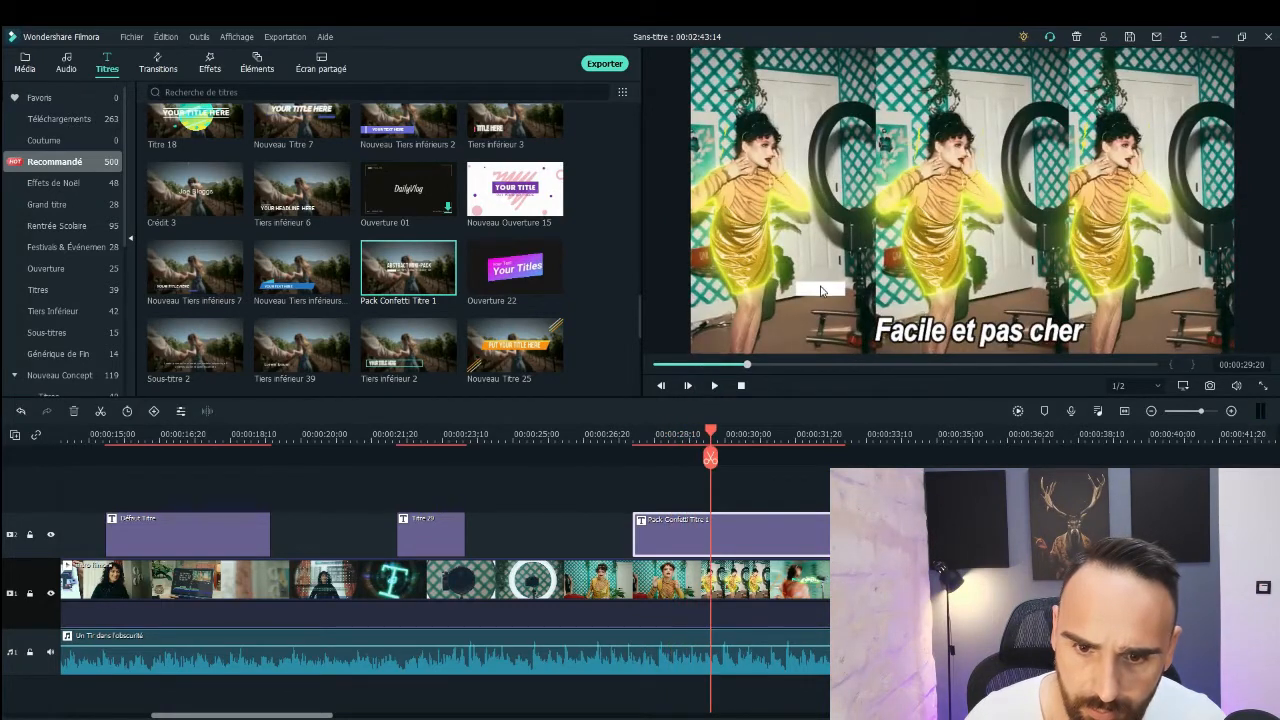
left_click(820, 290)
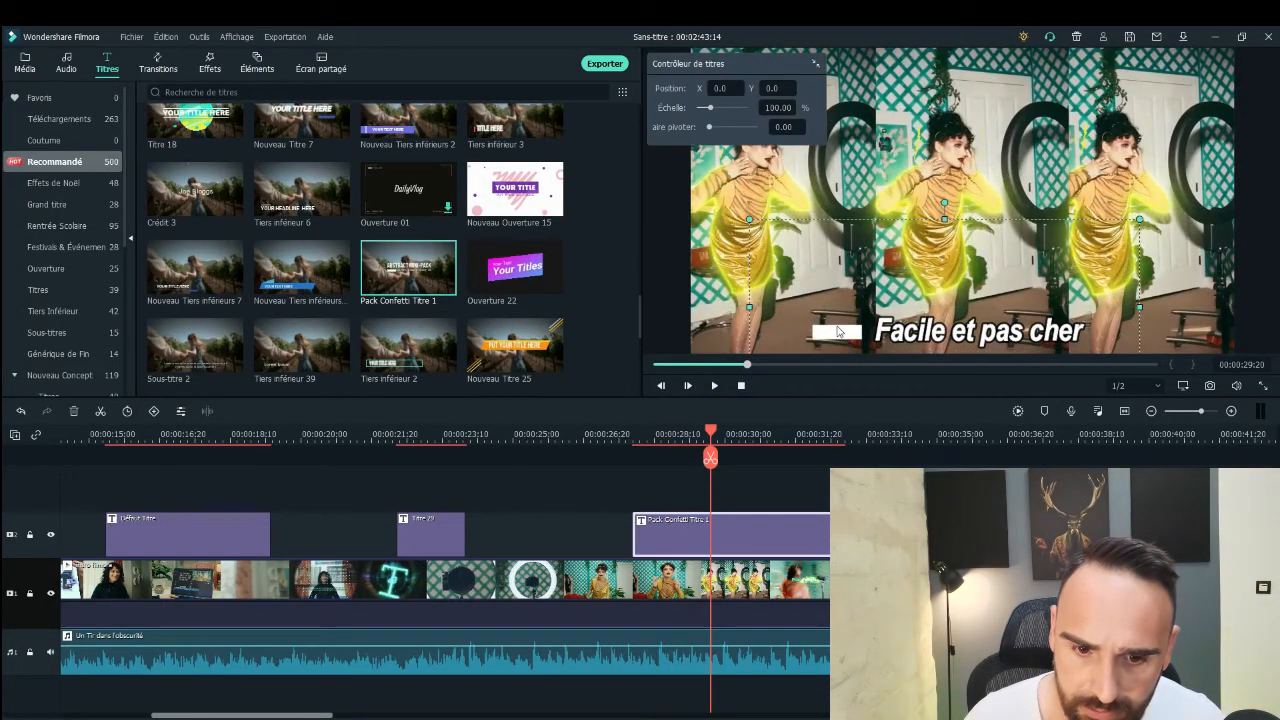
left_click_drag(711, 428, 577, 432)
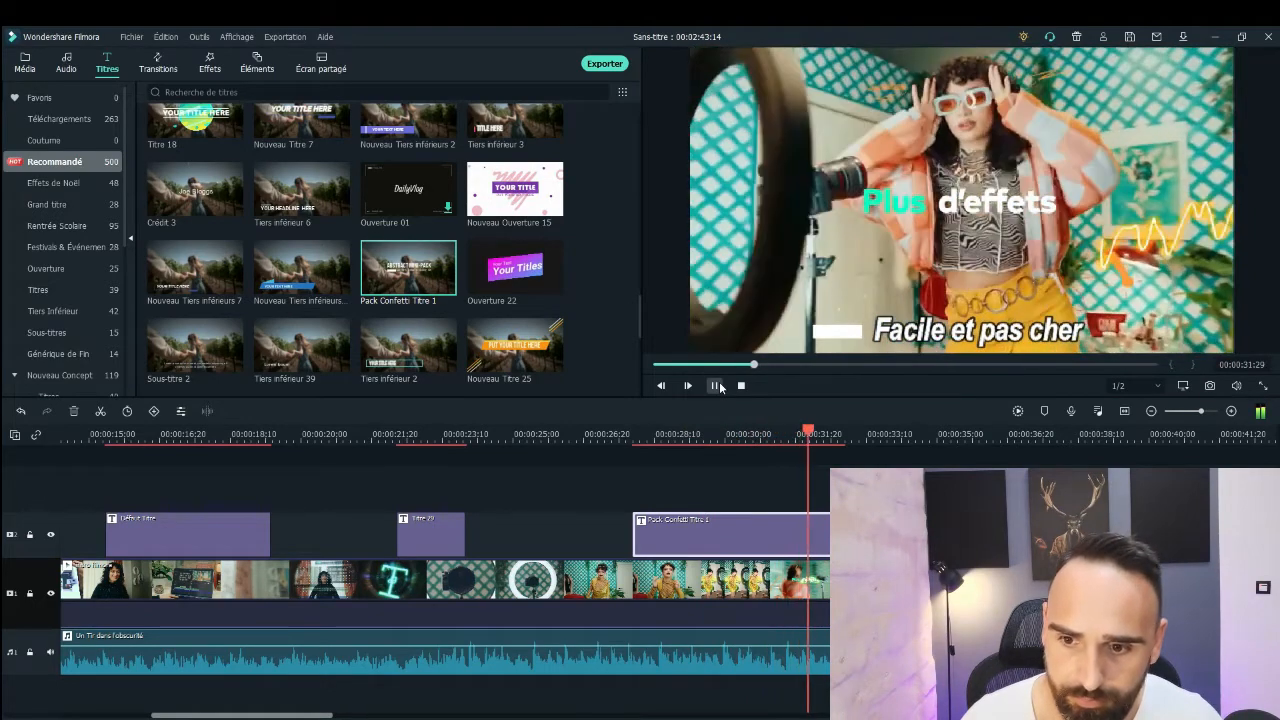
left_click(714, 385)
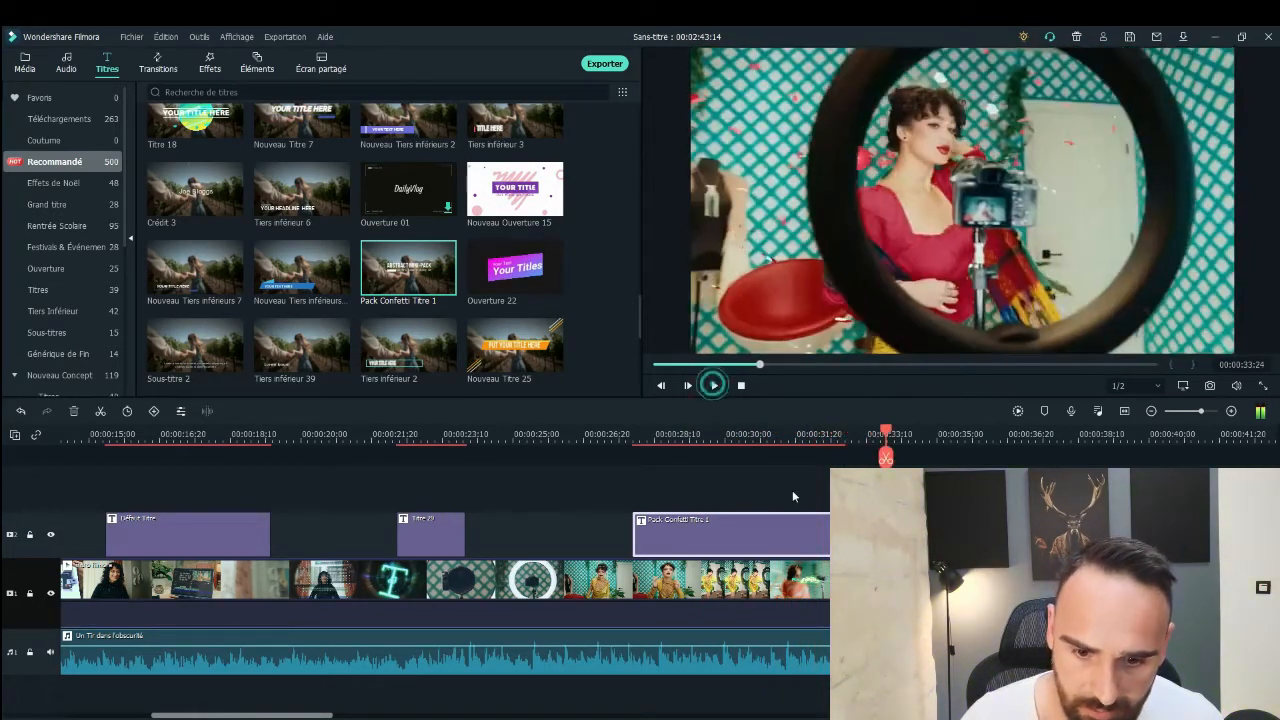
Step: Shorten "Pack Confetti Titre 1" so it ends before the "Plus d'effets" caption appears, then replay the section
left_click_drag(842, 530, 752, 530)
left_click_drag(895, 435, 592, 435)
left_click(715, 385)
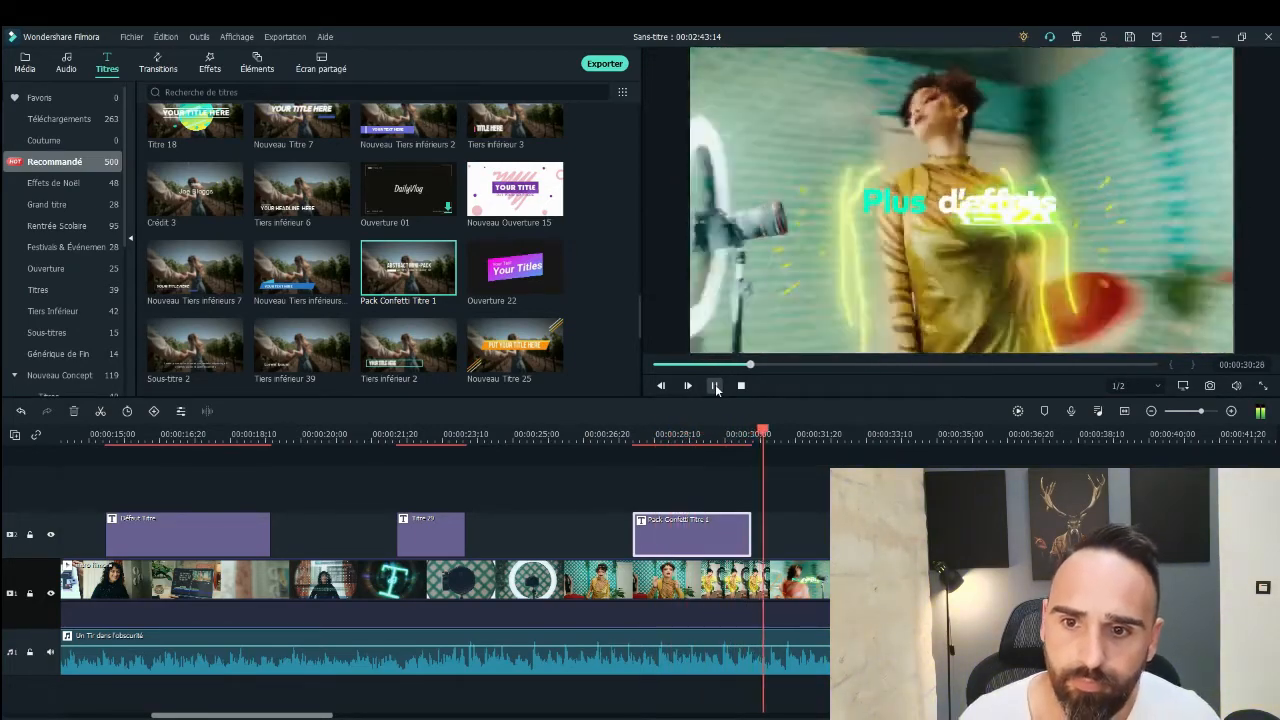
left_click(715, 385)
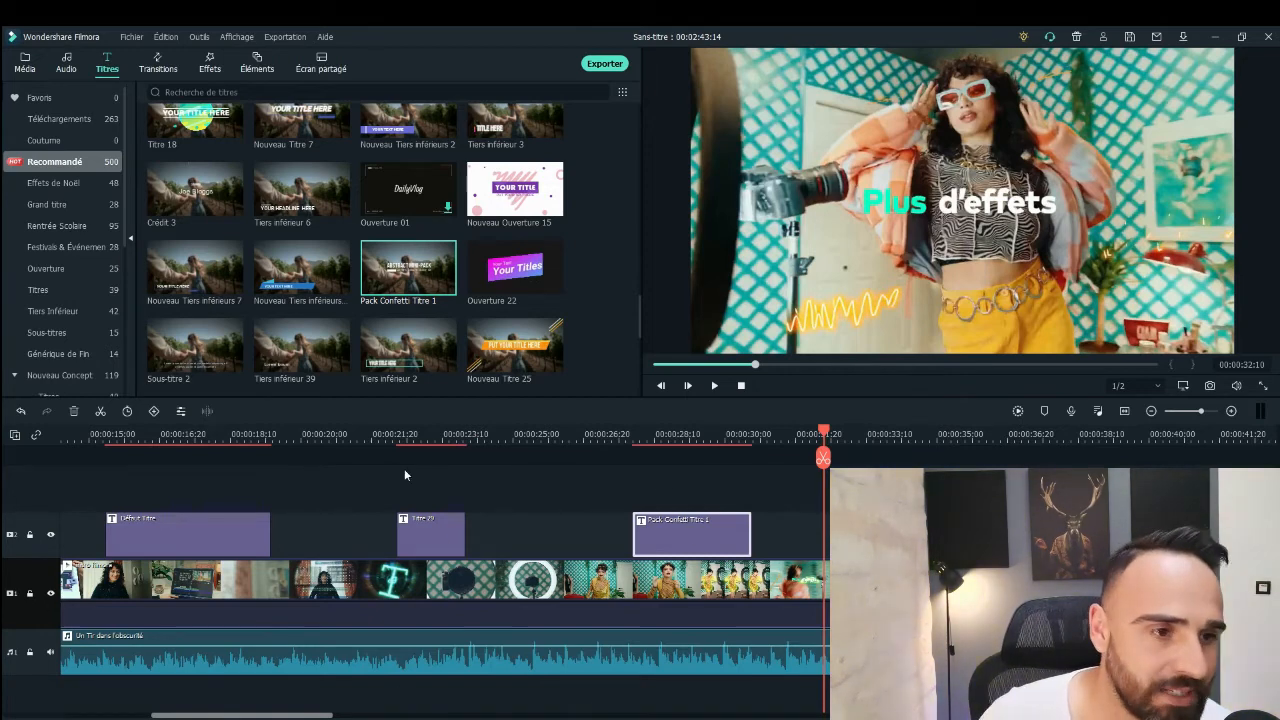
Step: Show the available transitions and play the current transition between the opening title and the intro clip
left_click(157, 68)
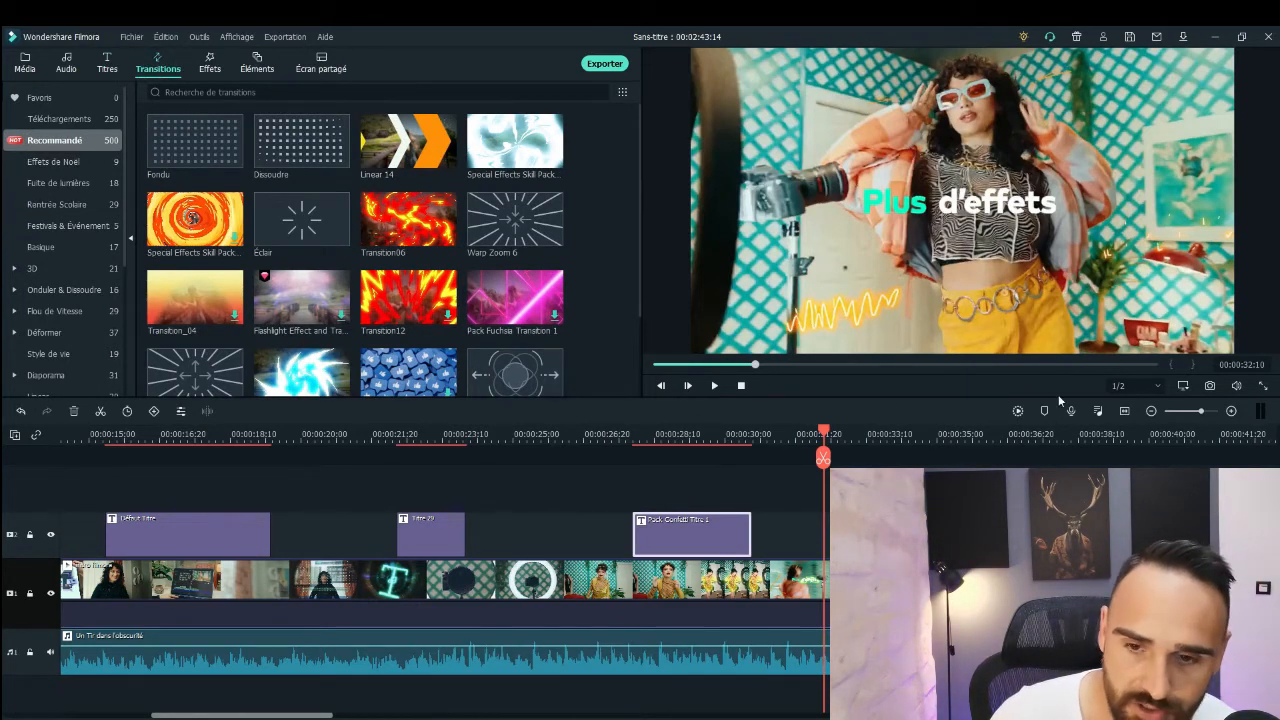
left_click_drag(824, 432, 462, 545)
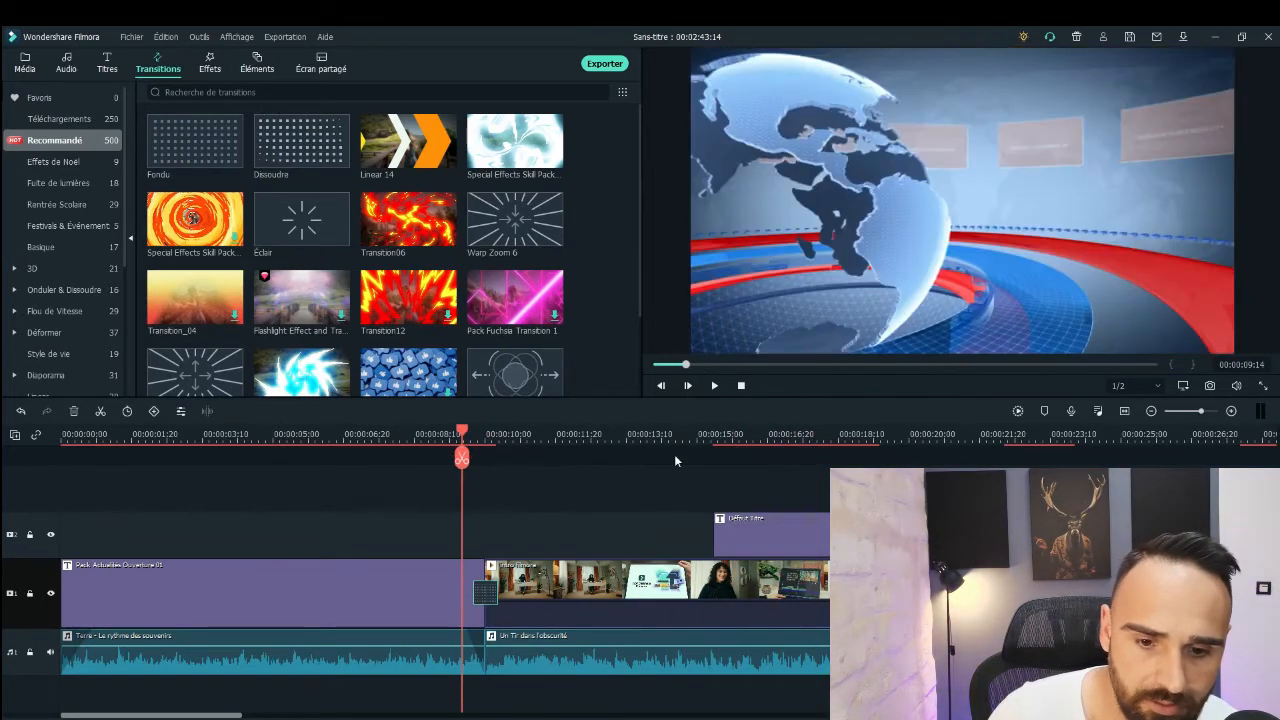
left_click(714, 386)
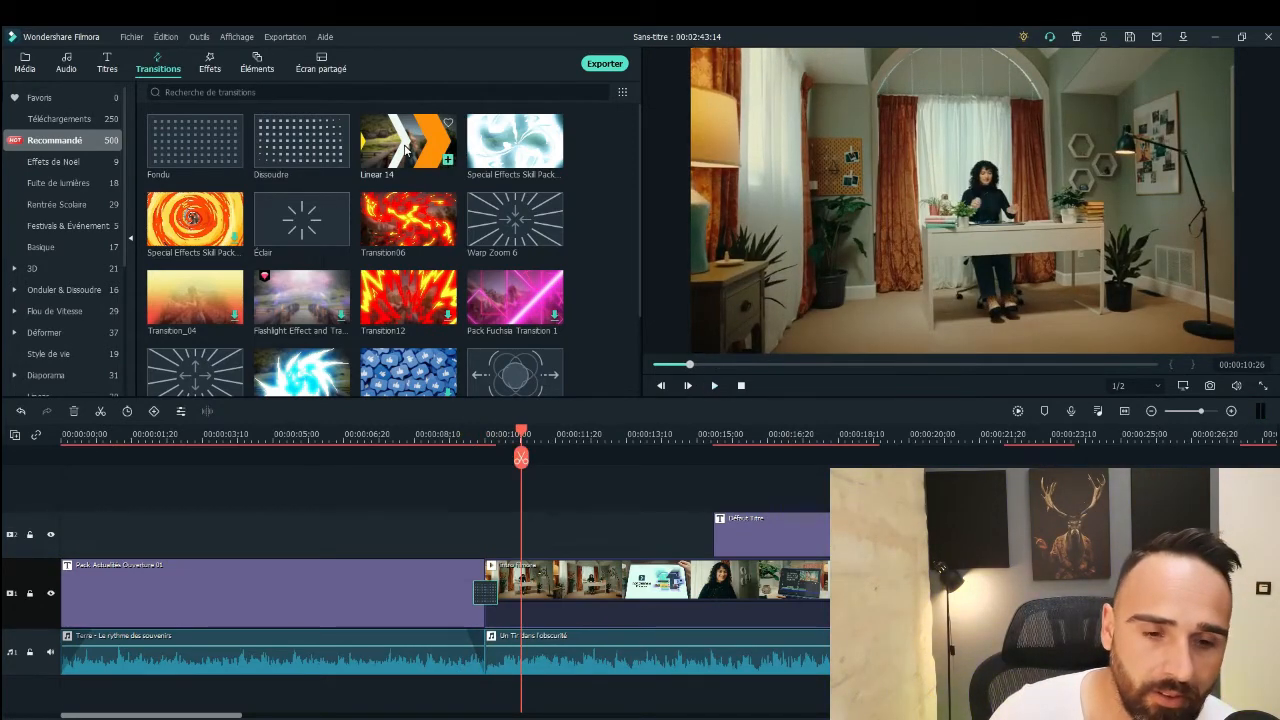
Step: Replace the transition between the opening title and the intro clip with a longer Linear 14 transition and replay the section
left_click_drag(413, 152, 485, 521)
left_click(491, 595)
right_click(491, 595)
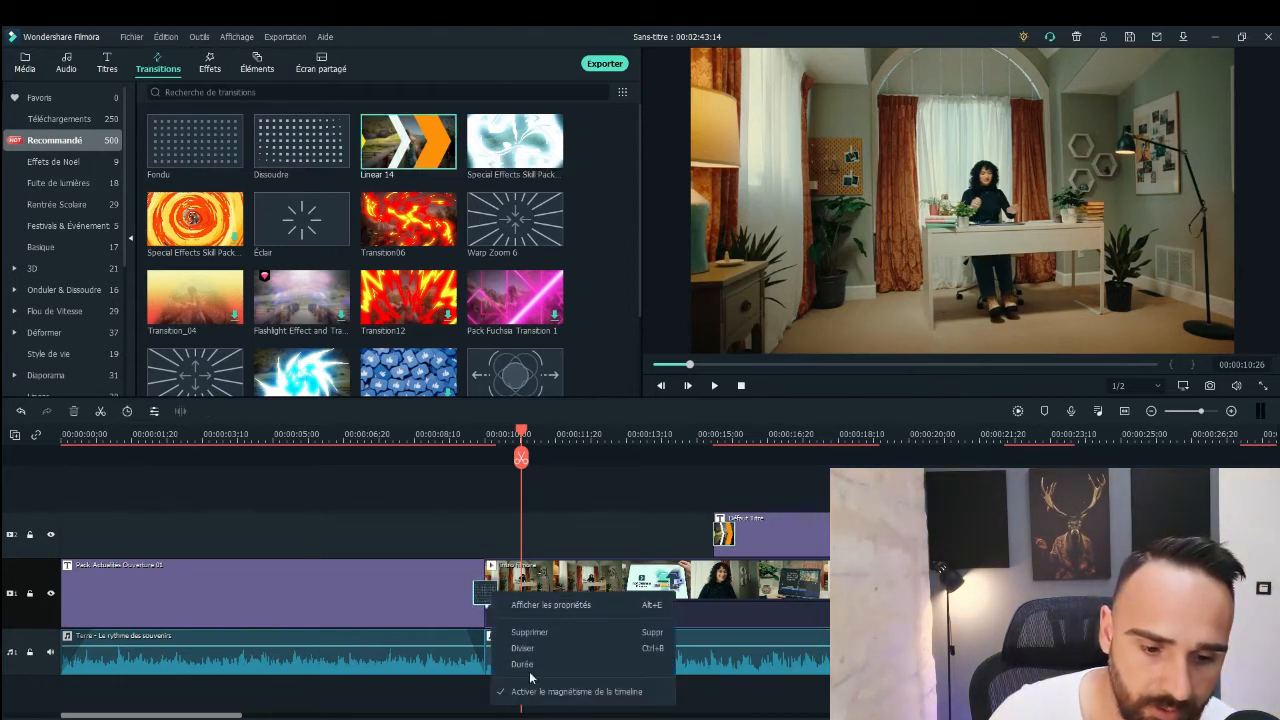
left_click(531, 636)
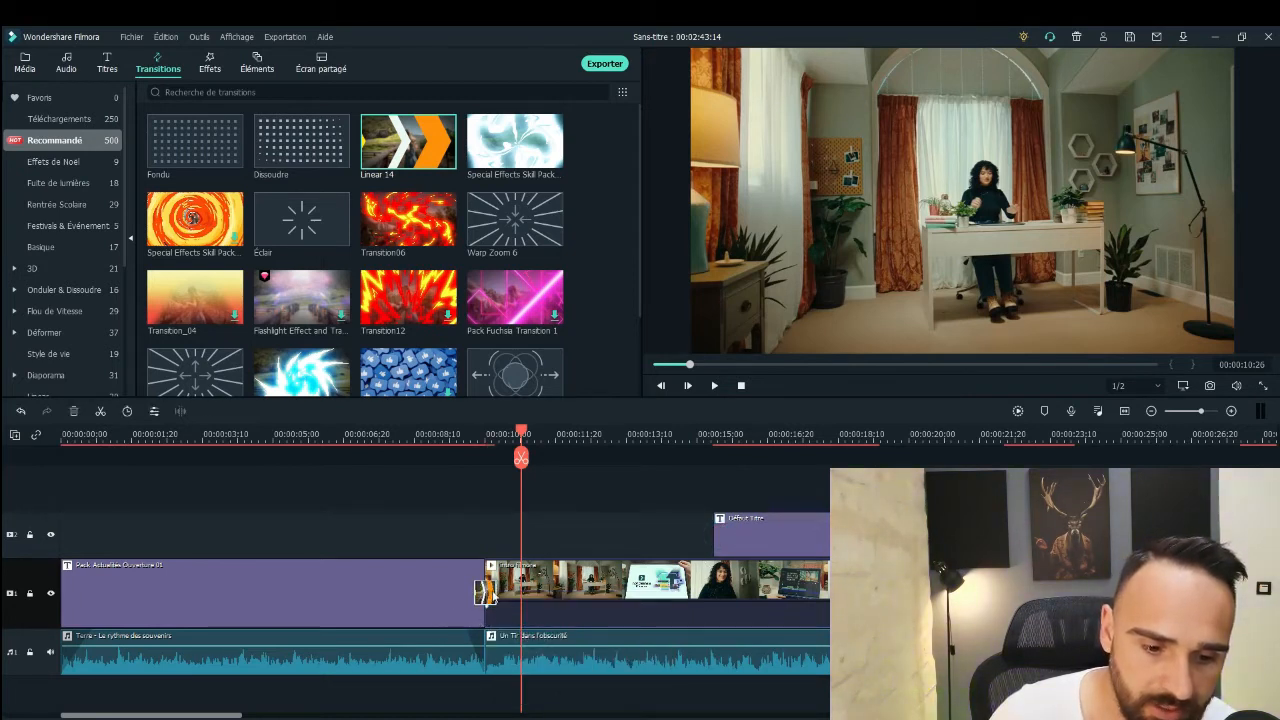
left_click_drag(505, 593, 510, 593)
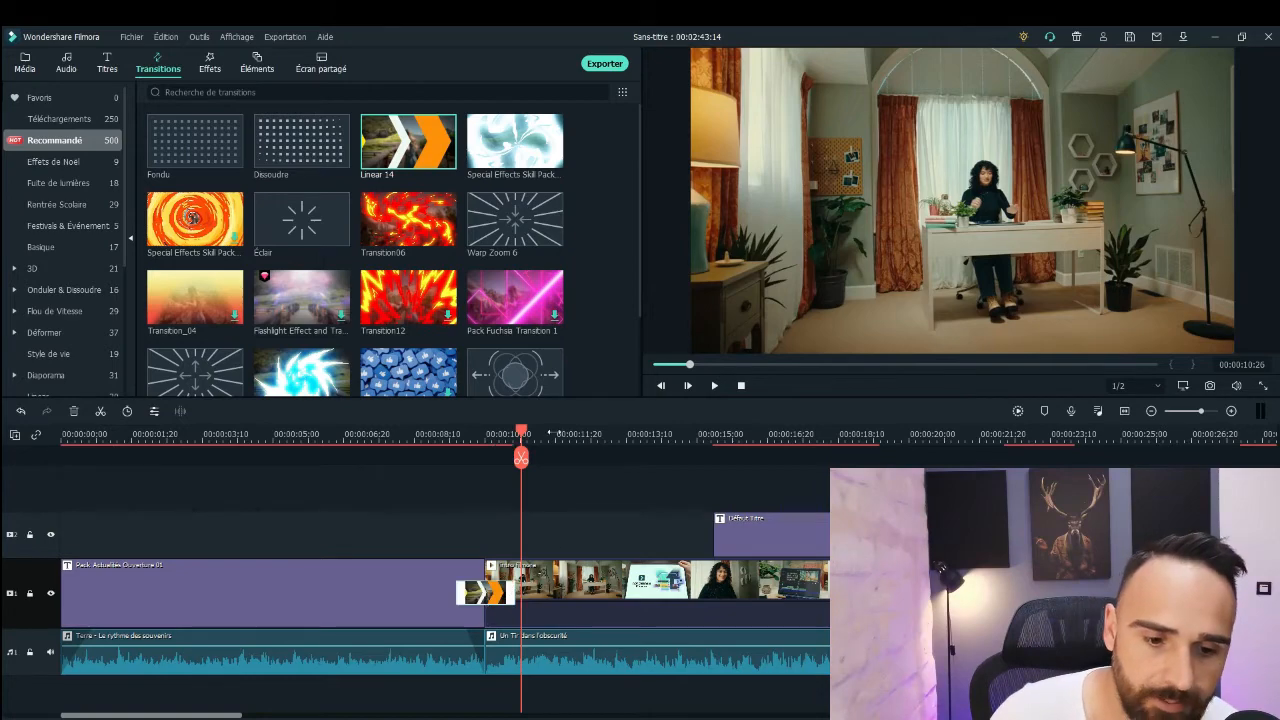
left_click_drag(523, 437, 172, 480)
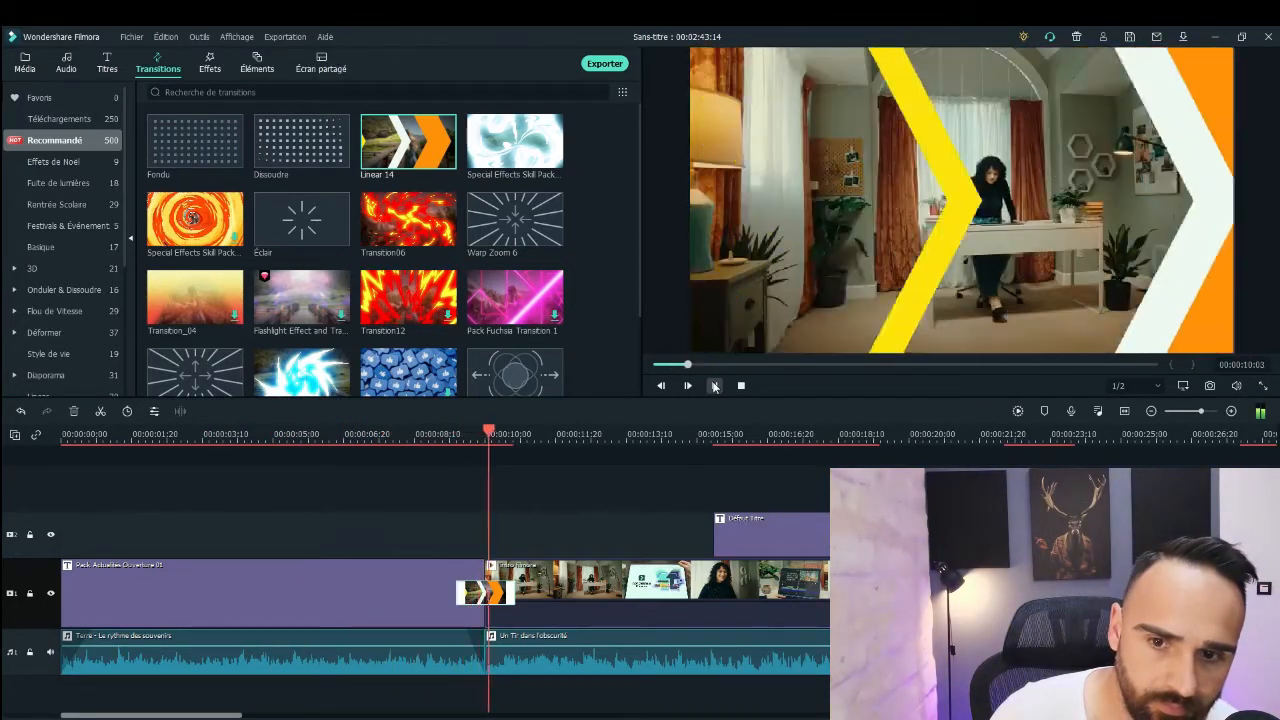
left_click(714, 386)
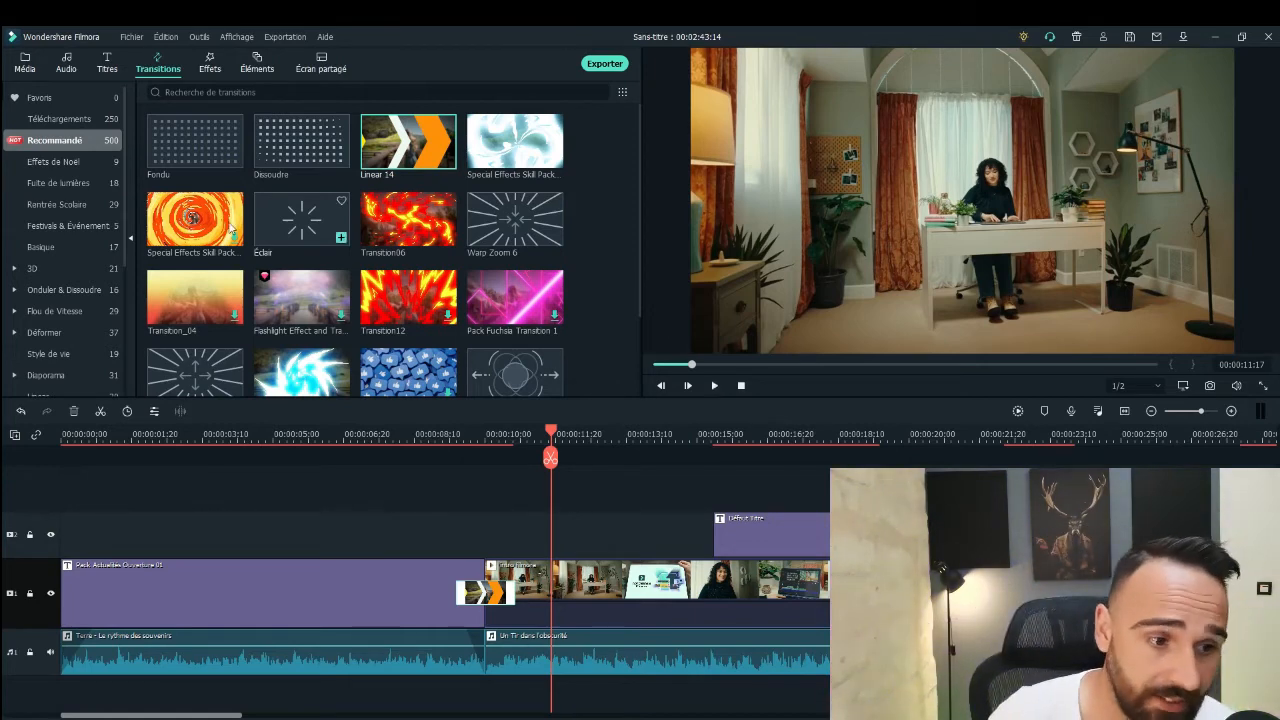
Step: Browse the recommended effects, preview Film 4 and place it on the track above the start of the intro clip
left_click(213, 67)
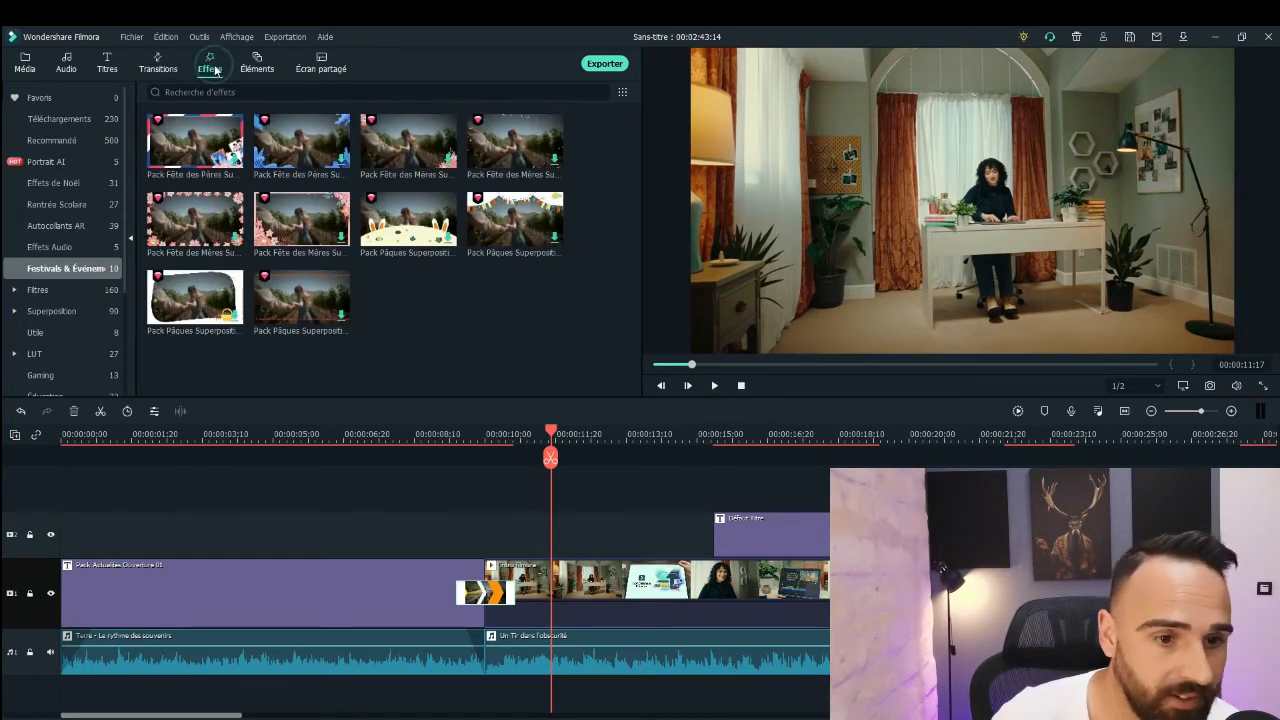
left_click(45, 140)
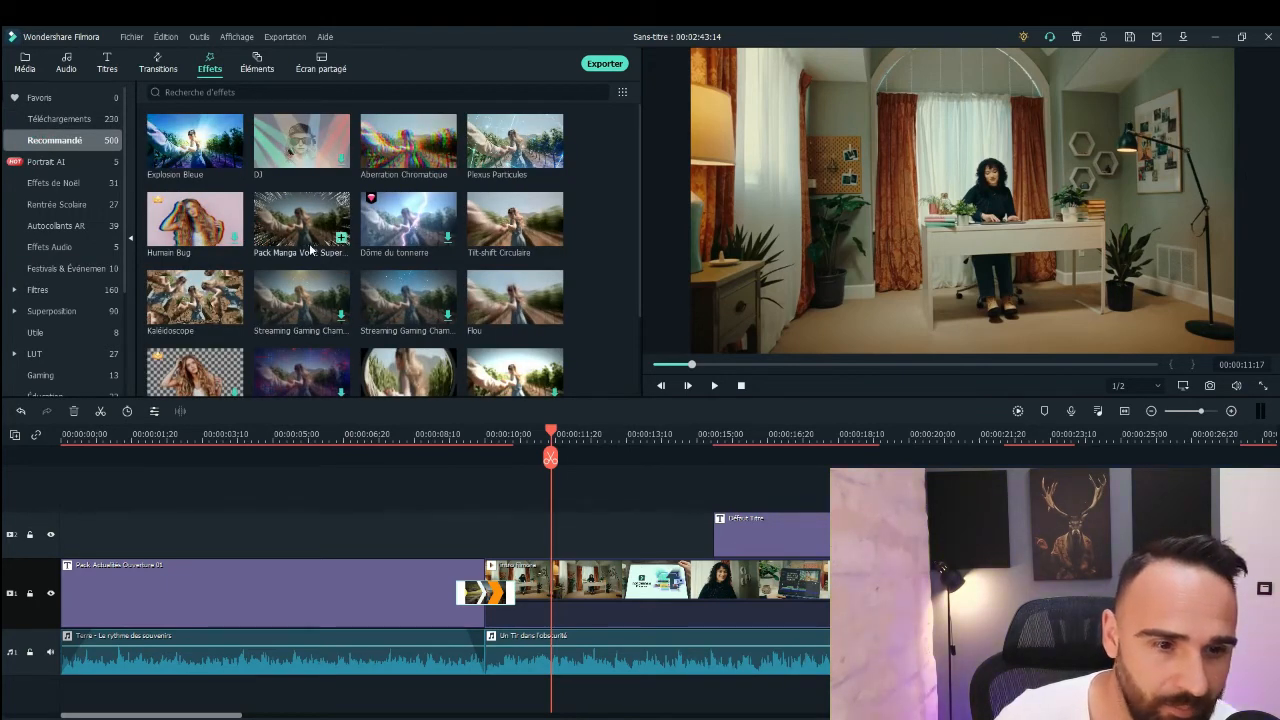
scroll(309, 249, "down", 10)
scroll(309, 249, "up", 10)
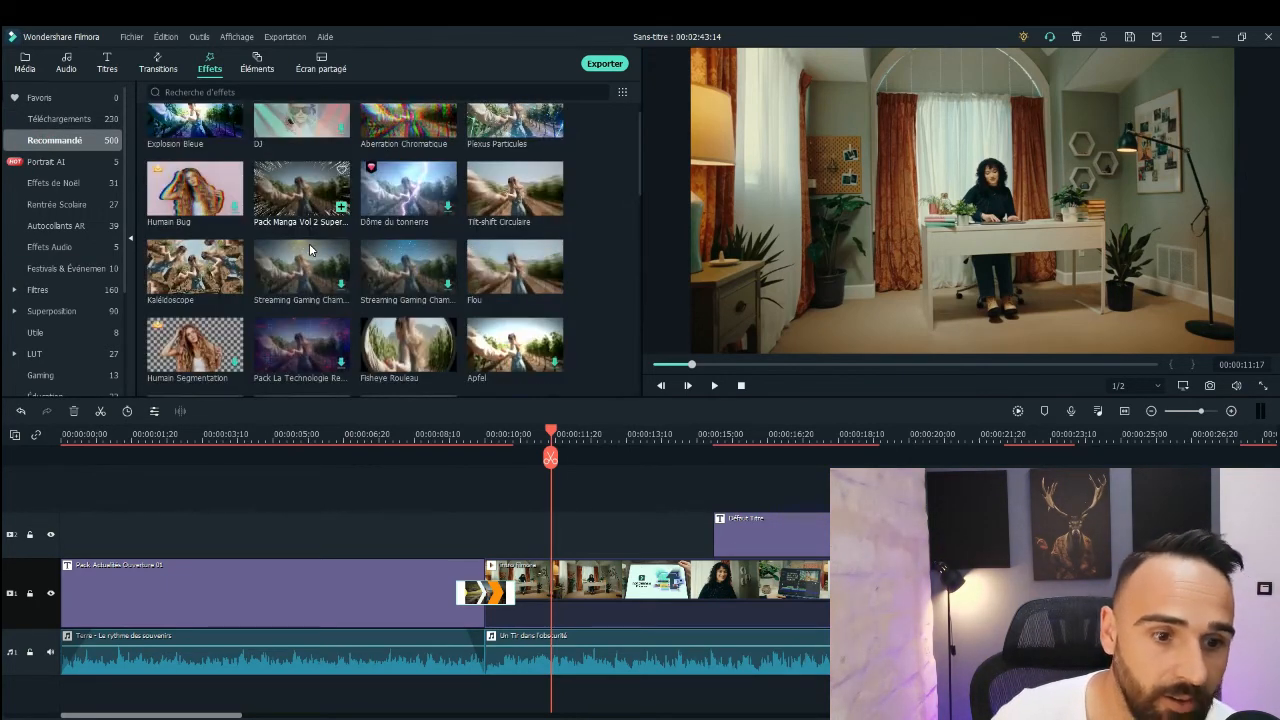
scroll(309, 249, "up", 1)
scroll(309, 249, "down", 10)
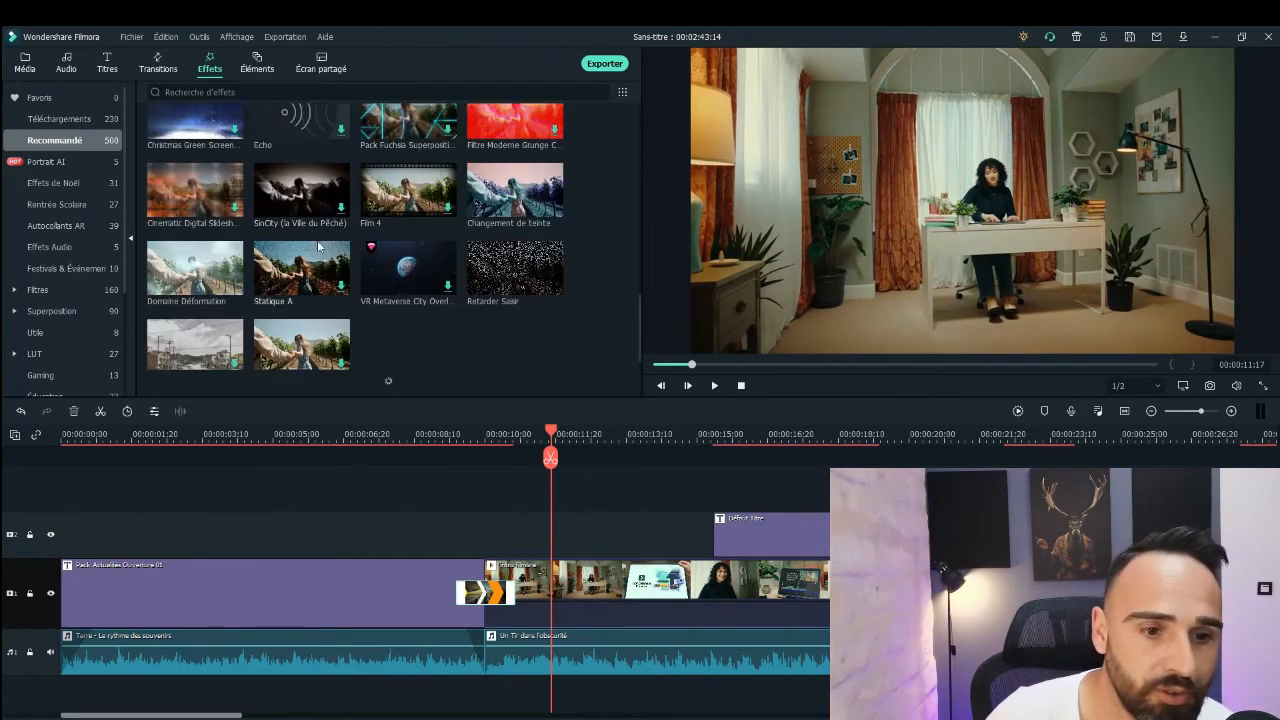
left_click(392, 210)
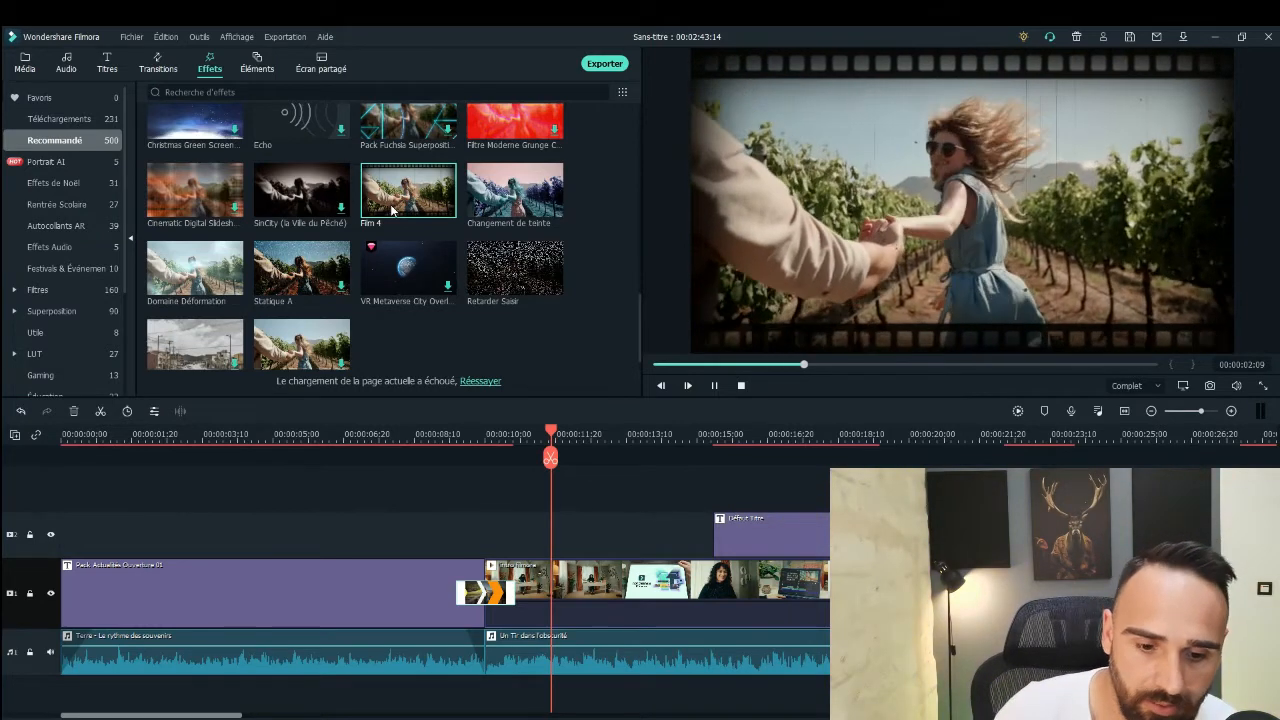
left_click_drag(451, 408, 677, 535)
Step: Play from the end of the opening title through the intro clip section covered by the Film 4 effect
left_click_drag(551, 430, 380, 456)
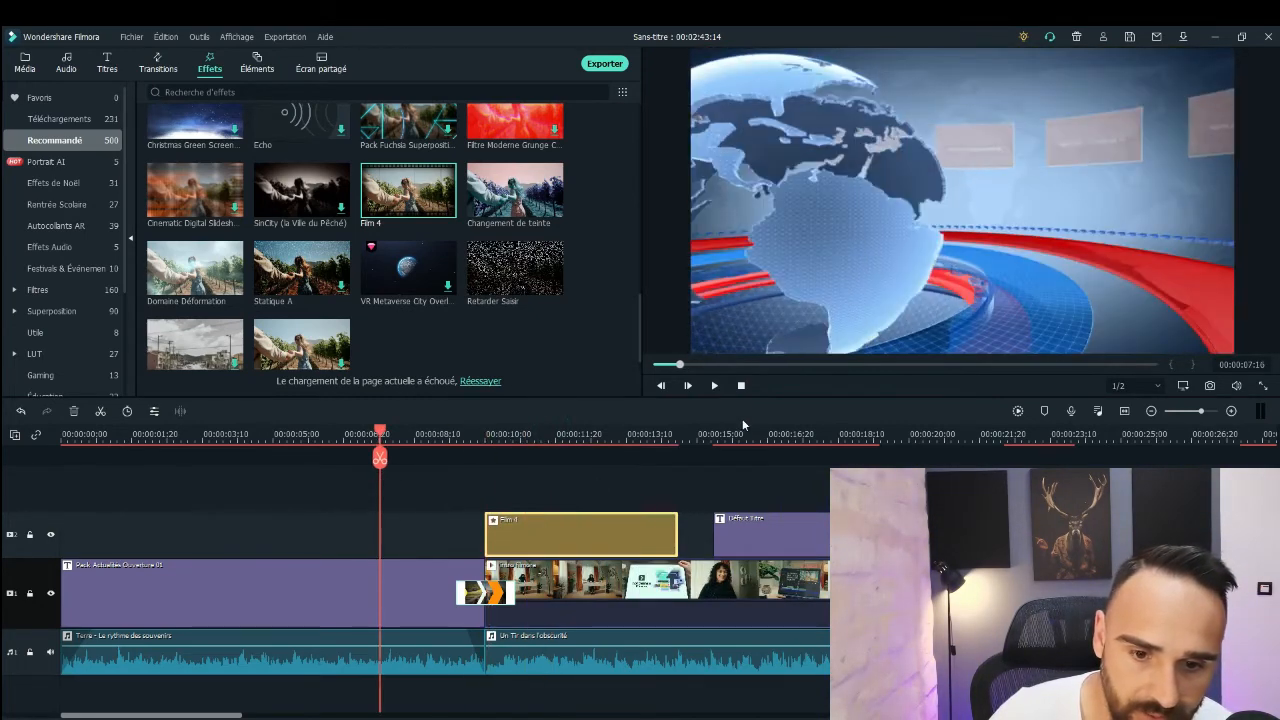
left_click(708, 386)
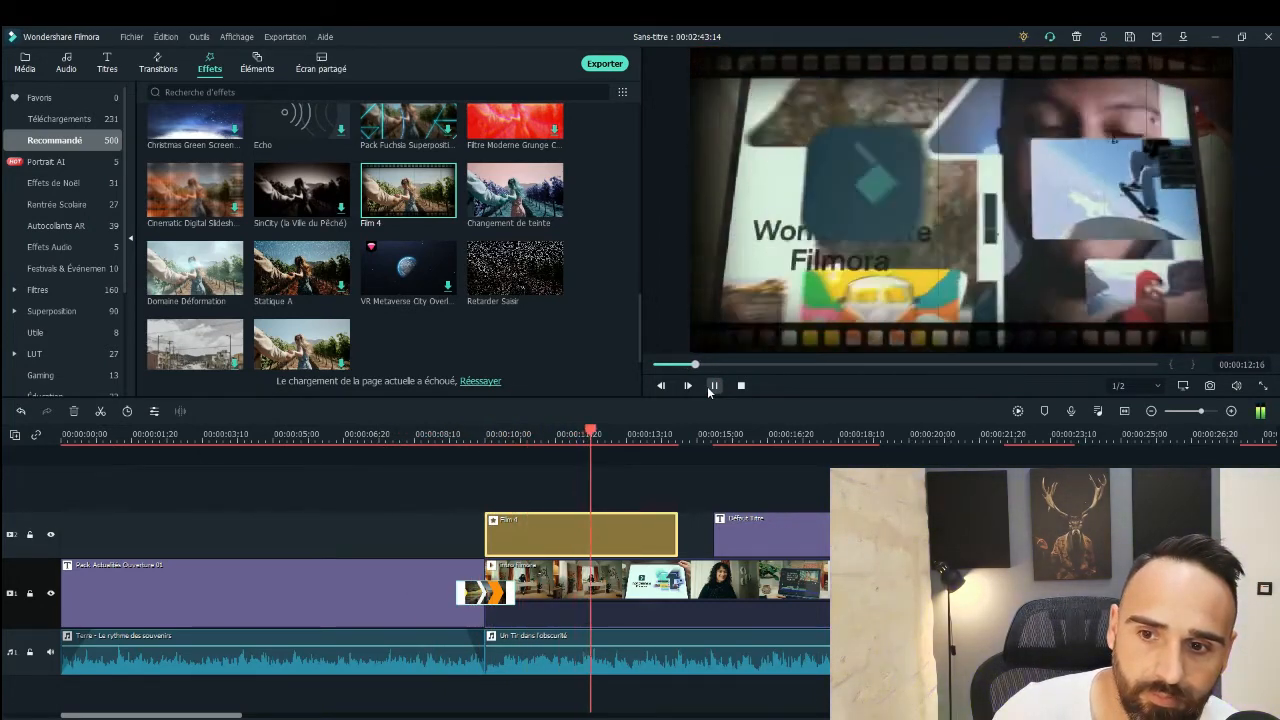
left_click(708, 386)
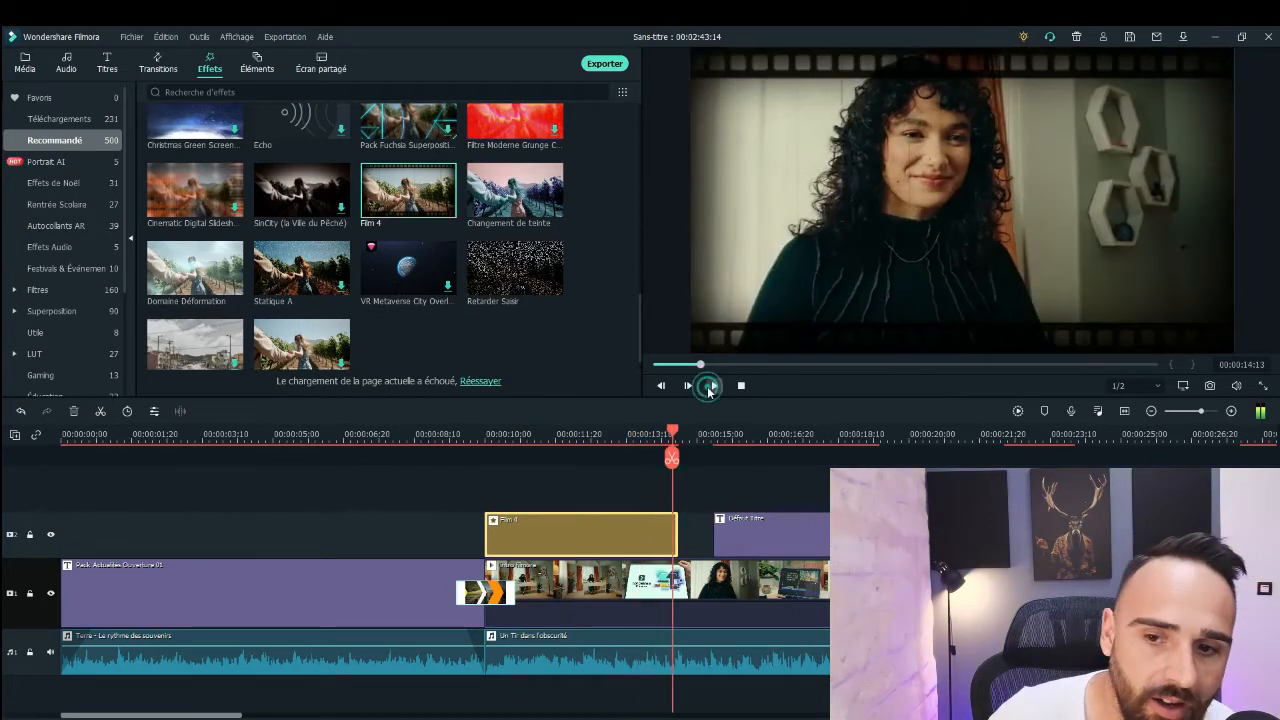
Step: Browse the downloaded effects and add Latéral 2 on a new track above Film 4, starting with the intro clip
scroll(263, 241, "up", 10)
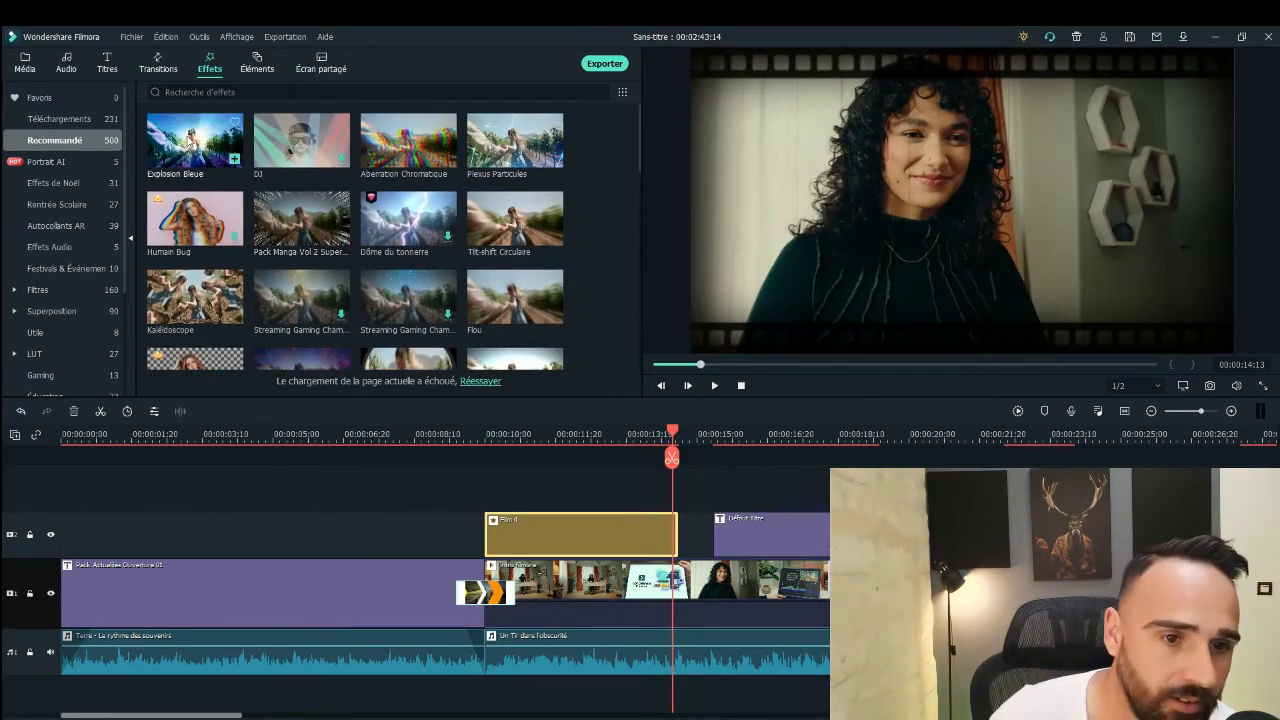
left_click(60, 118)
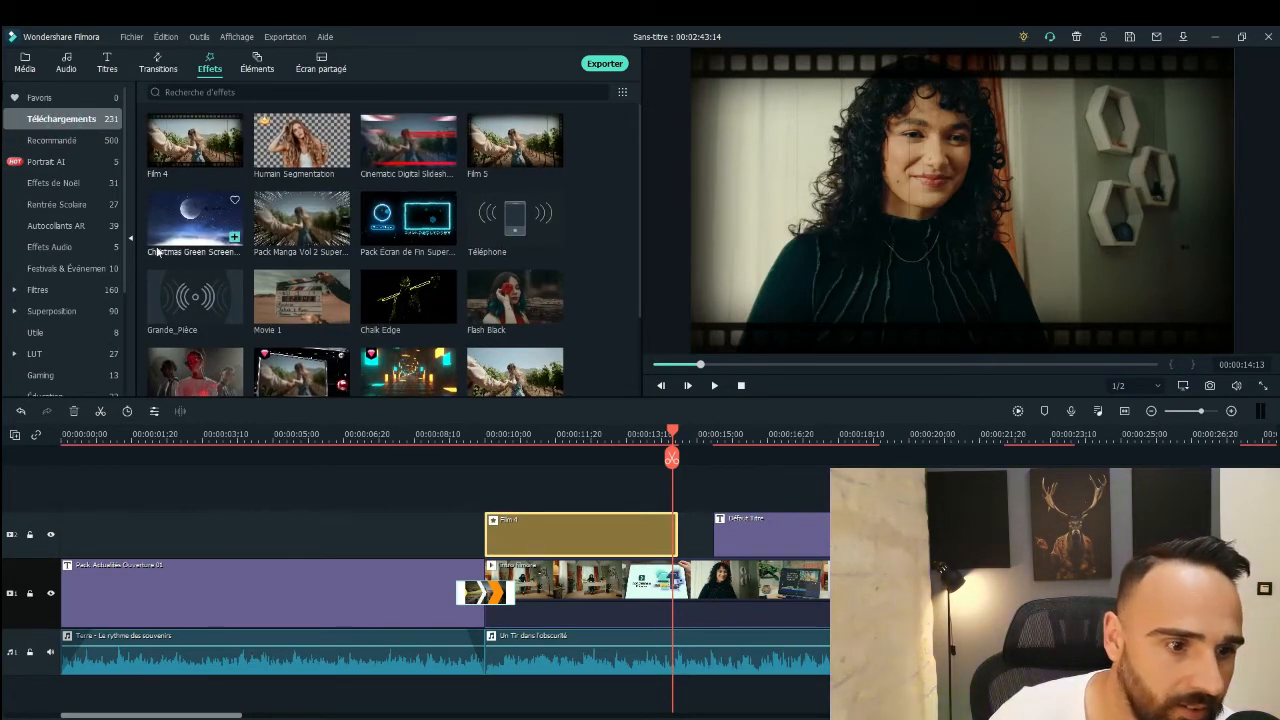
scroll(241, 303, "down", 2)
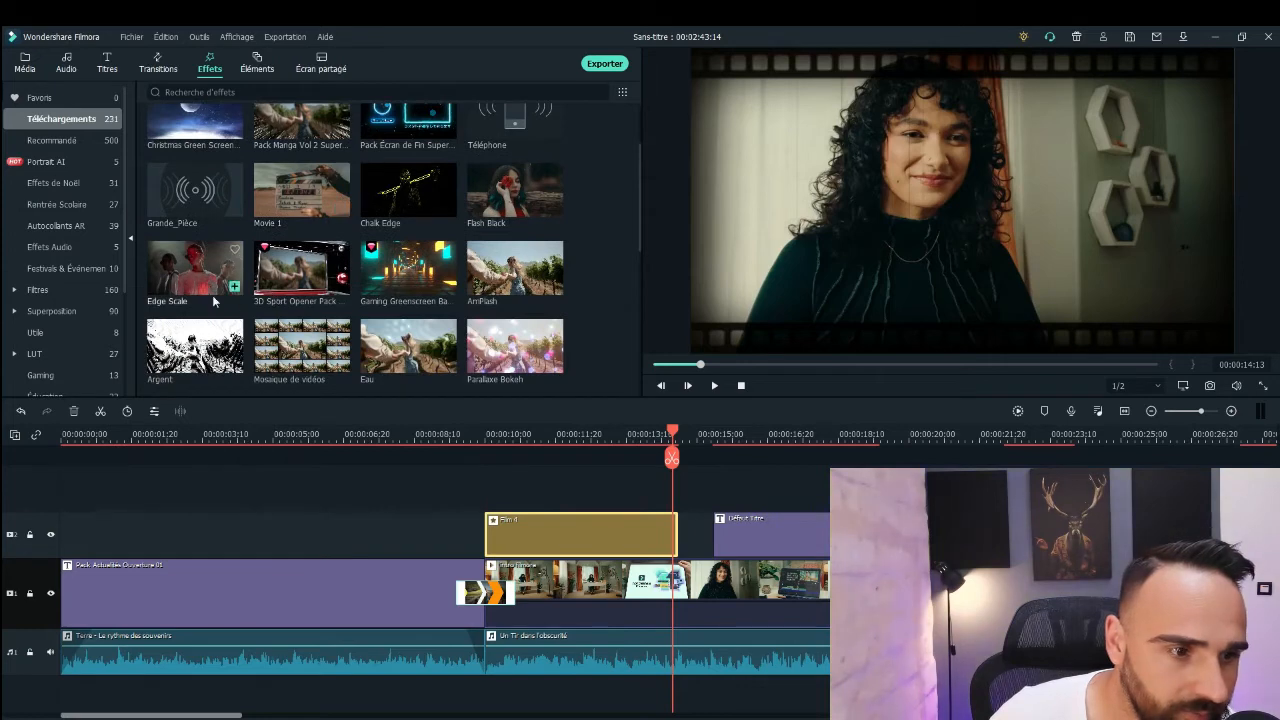
scroll(158, 280, "up", 2)
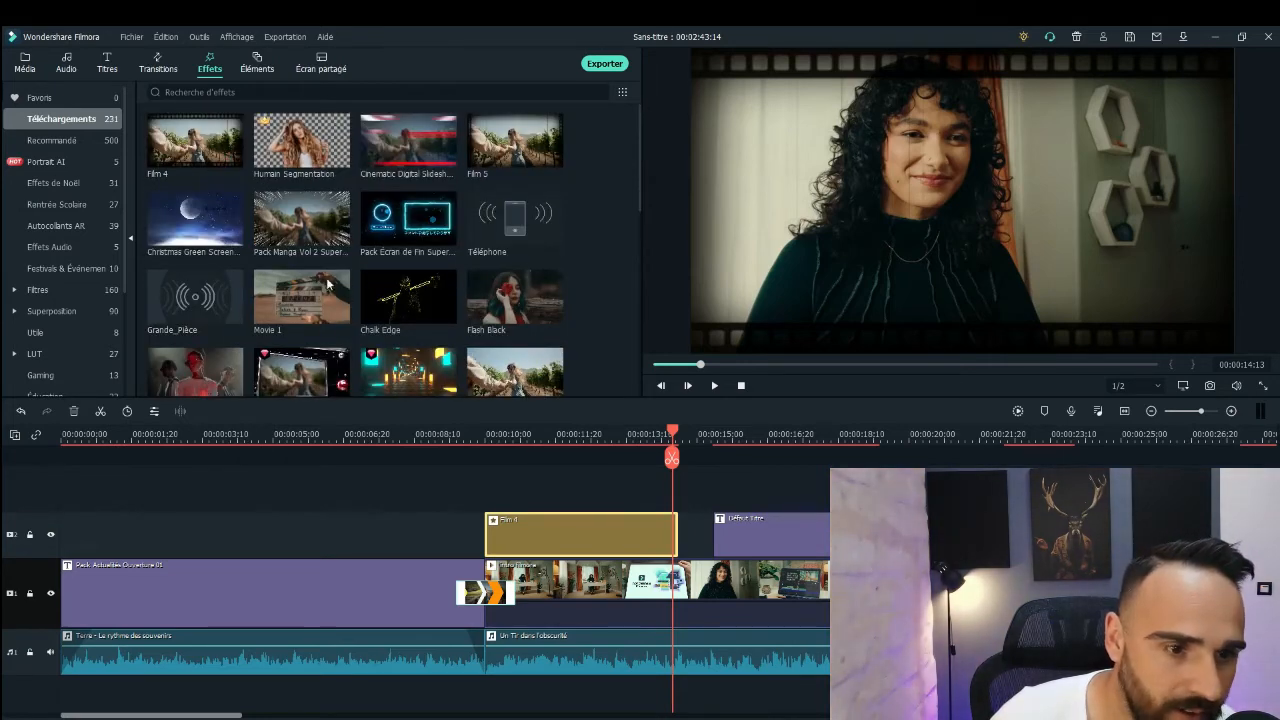
scroll(291, 301, "down", 5)
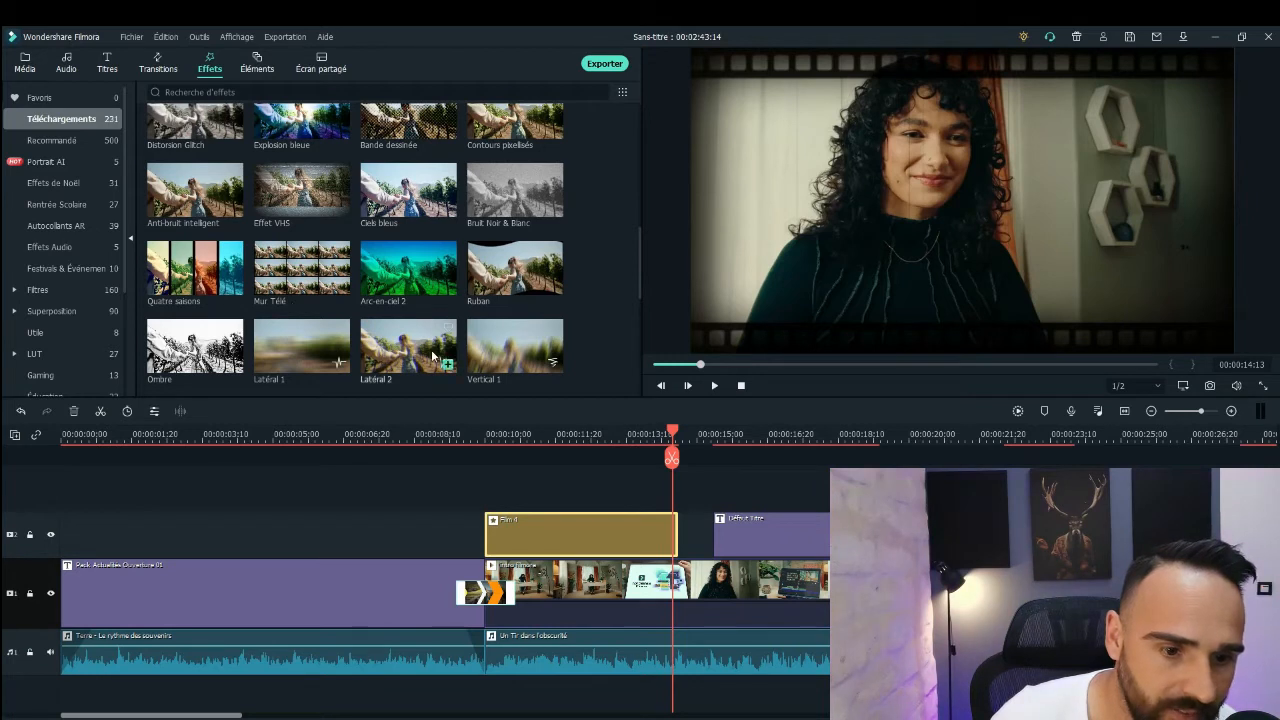
left_click_drag(418, 346, 603, 515)
Step: Play the opening title and the start of the intro clip with Latéral 2 and Film 4 combined
left_click_drag(676, 436, 142, 436)
left_click(716, 388)
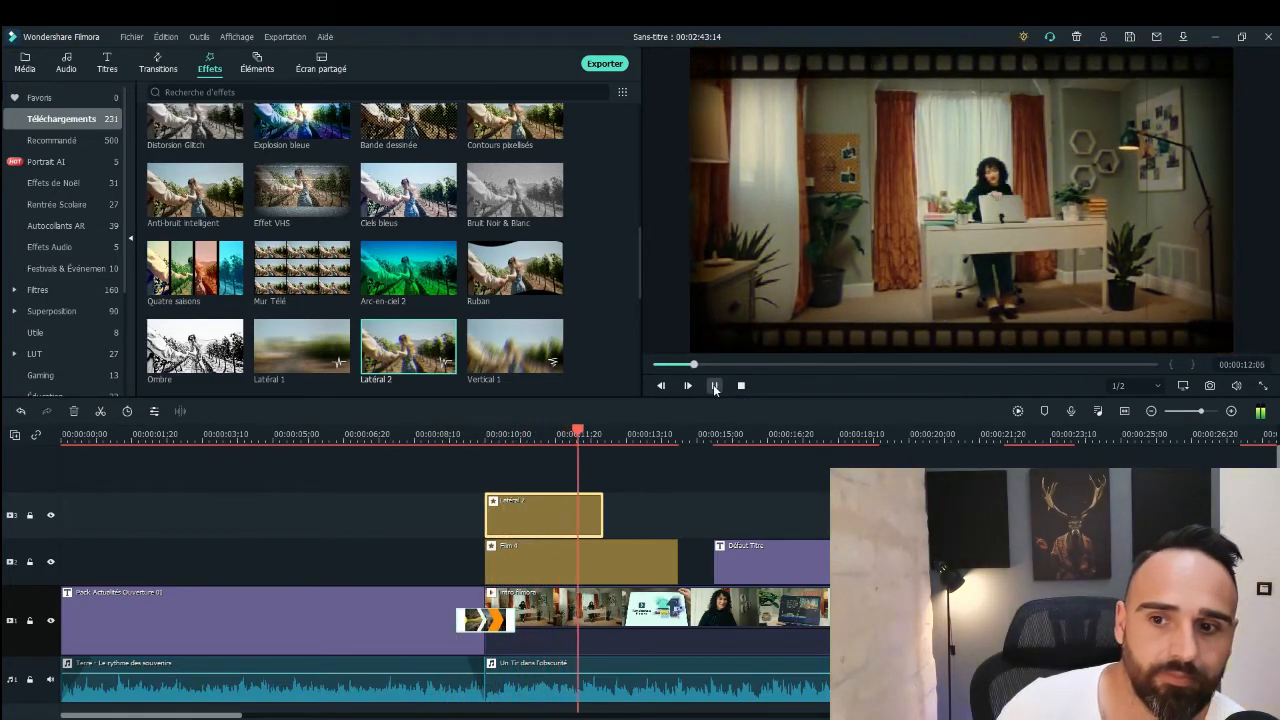
left_click(714, 386)
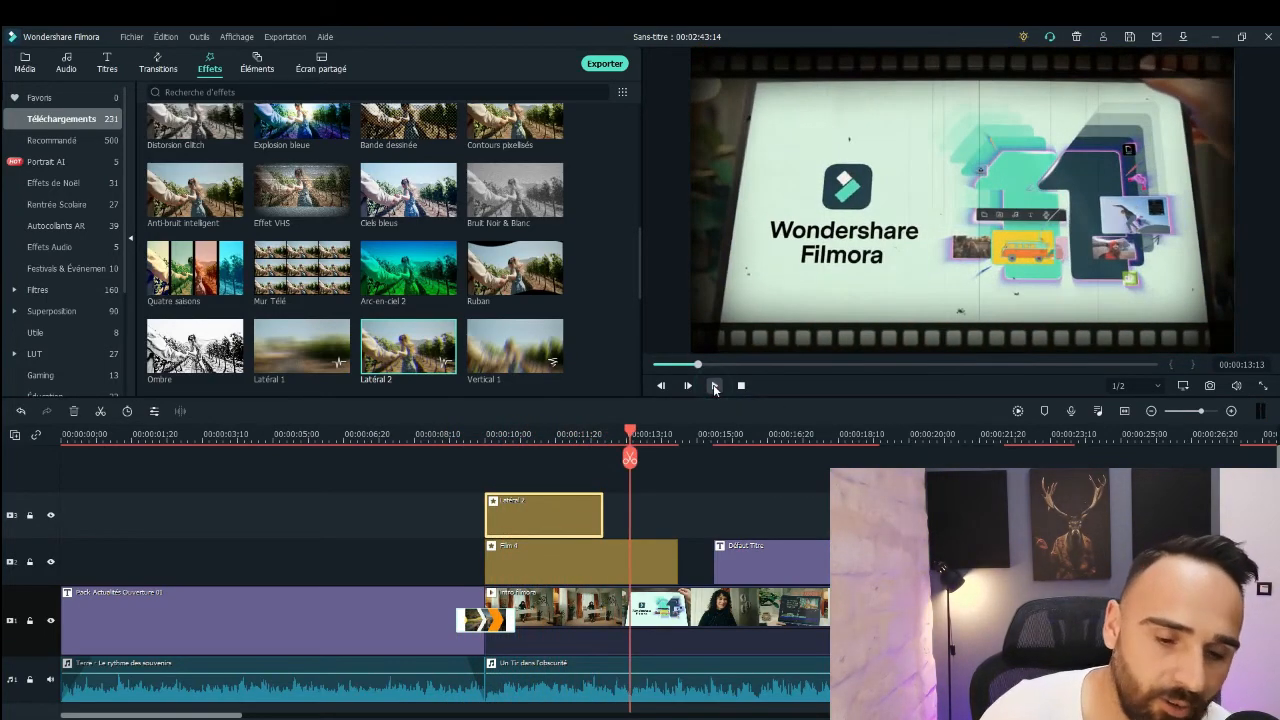
Step: Delete the Film 4 effect from the timeline
left_click(603, 565)
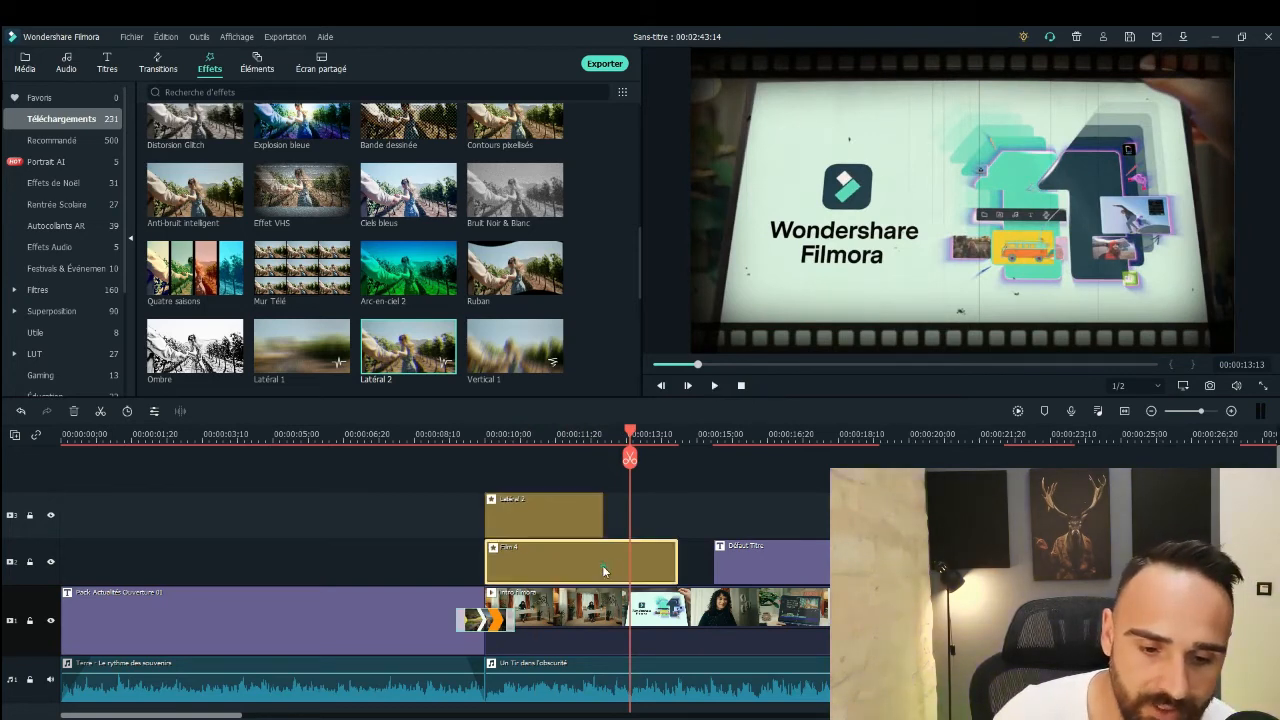
right_click(602, 565)
left_click(658, 363)
Step: Replay the transition and the Latéral 2 effect over the intro clip, and look through more downloaded effects
left_click(484, 434)
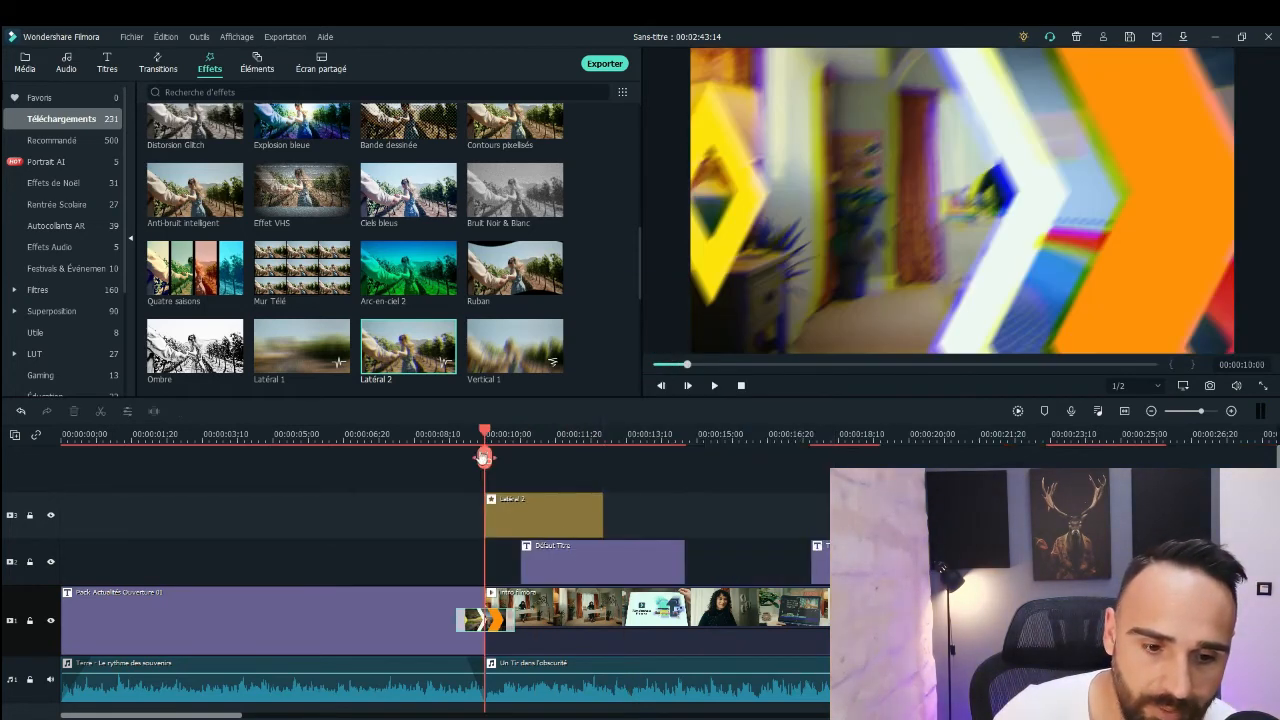
left_click(463, 434)
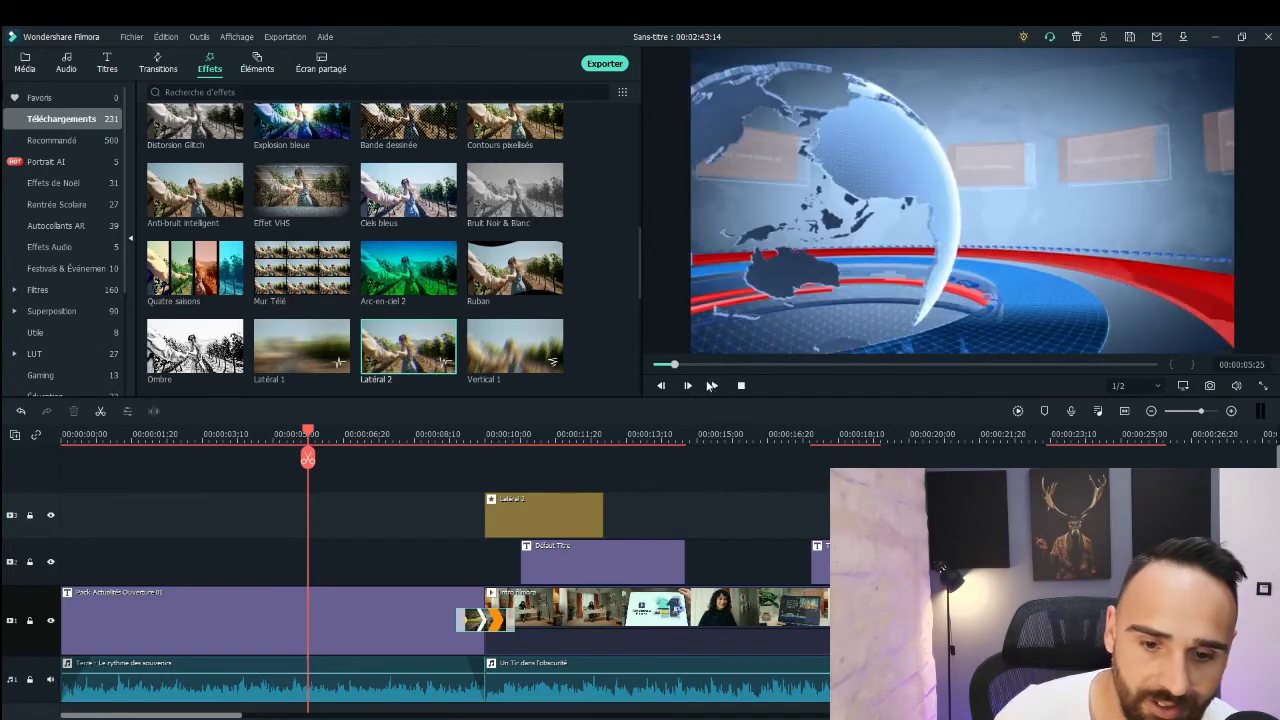
left_click(714, 385)
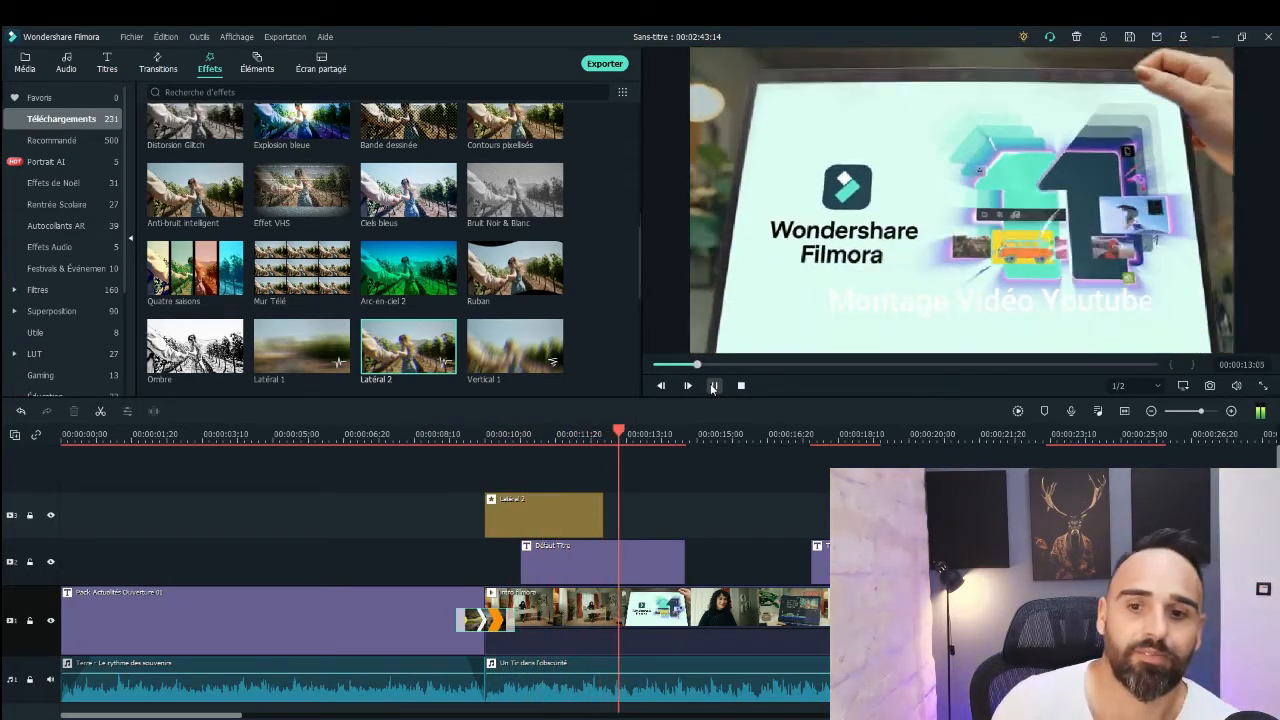
left_click(713, 386)
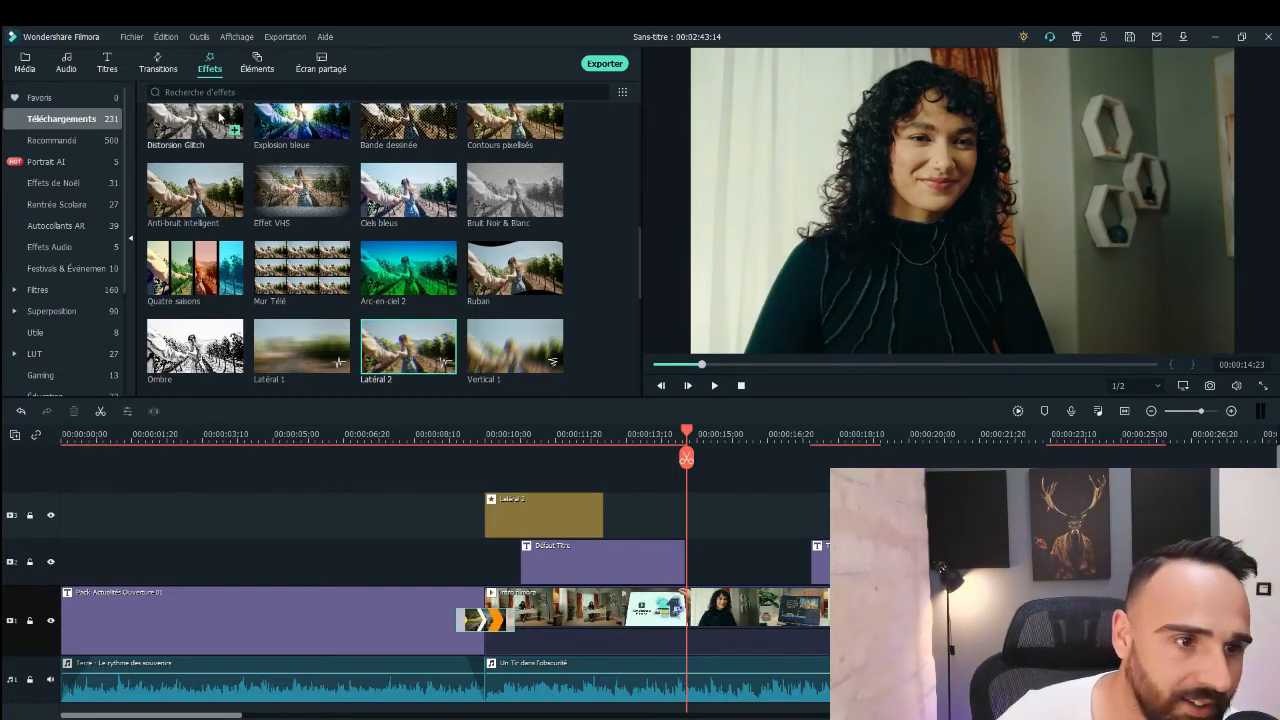
scroll(345, 210, "up", 5)
scroll(347, 208, "down", 8)
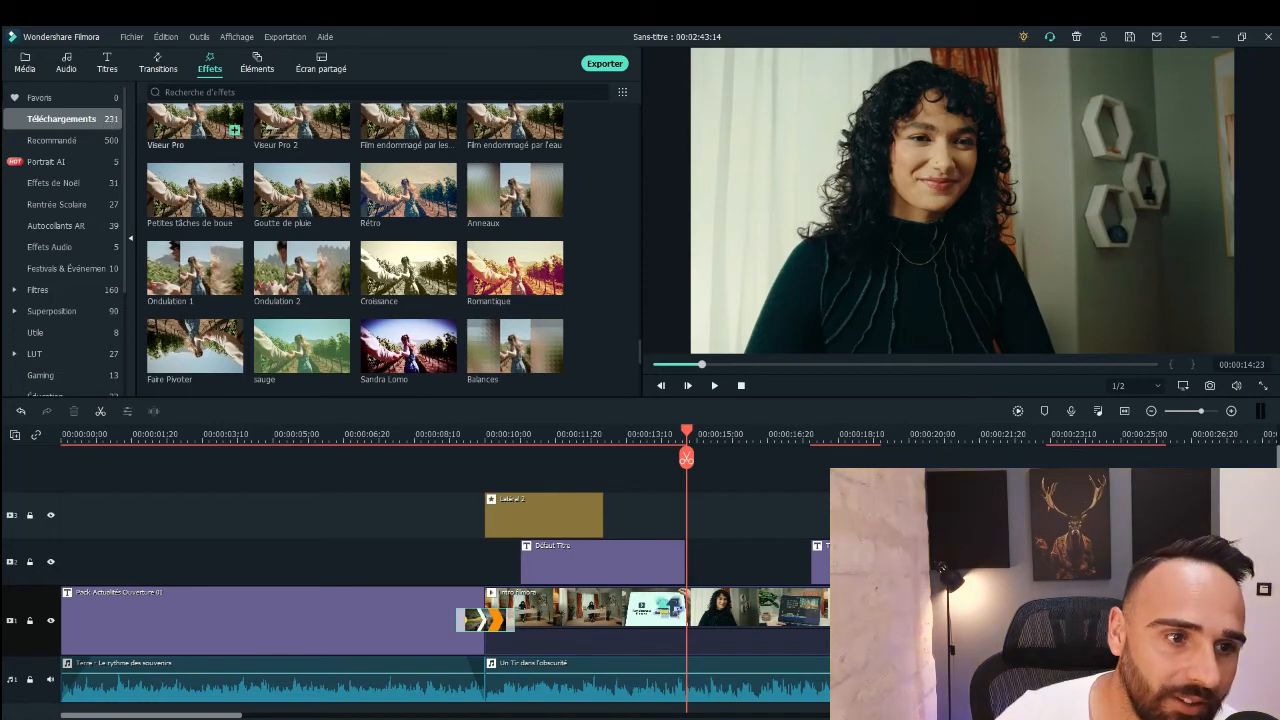
Step: Browse the recommended elements, preview Avion3, place it on the track above the opening title and play the section
left_click(257, 60)
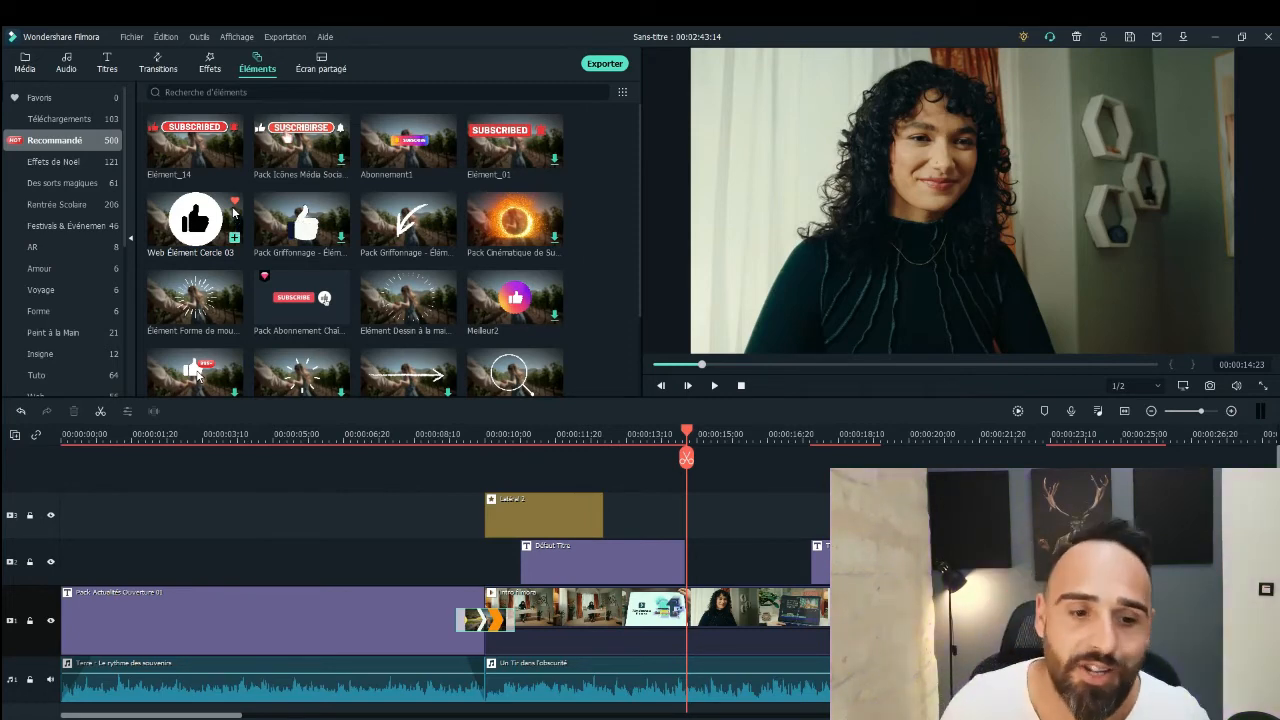
scroll(233, 211, "down", 6)
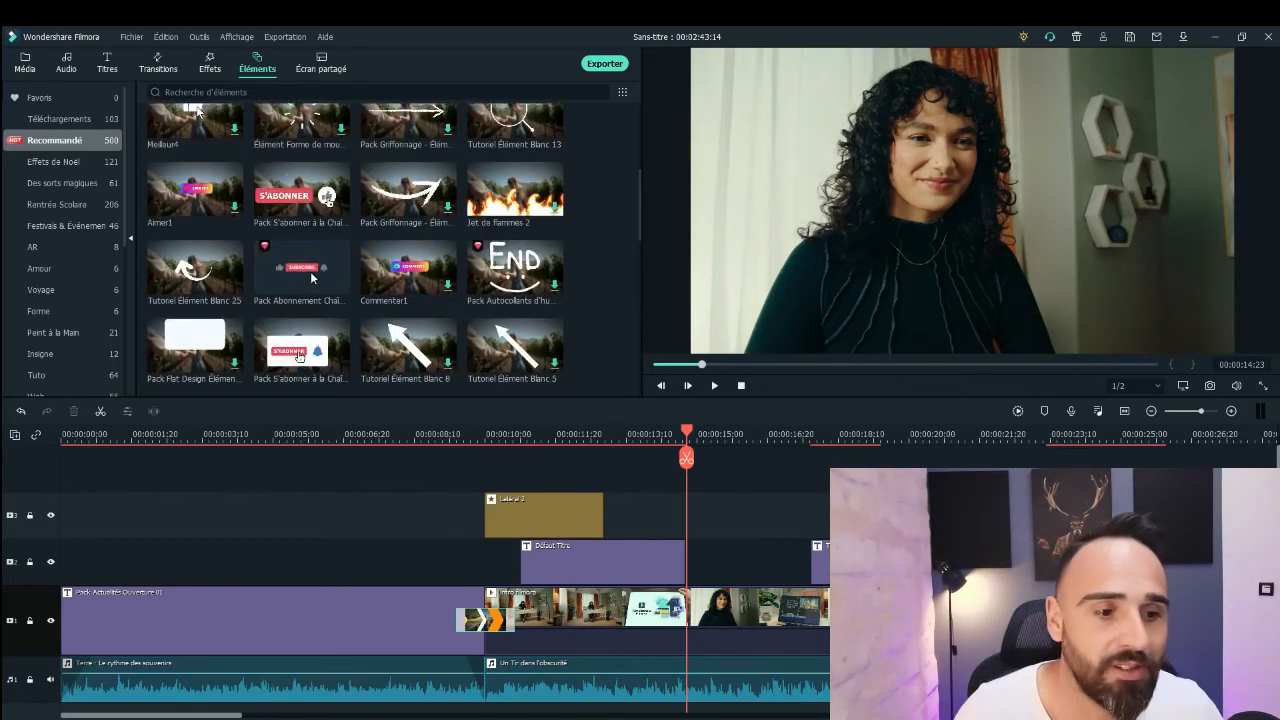
scroll(312, 278, "down", 5)
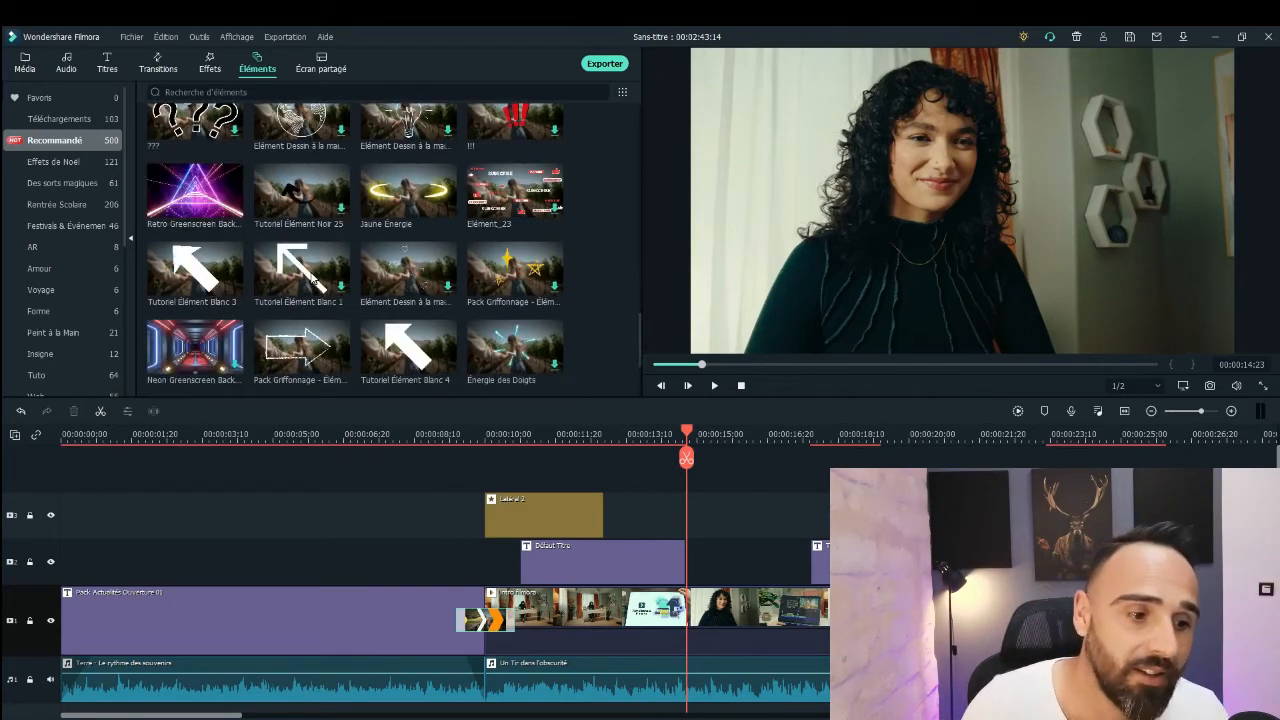
scroll(200, 310, "down", 5)
scroll(185, 322, "up", 2)
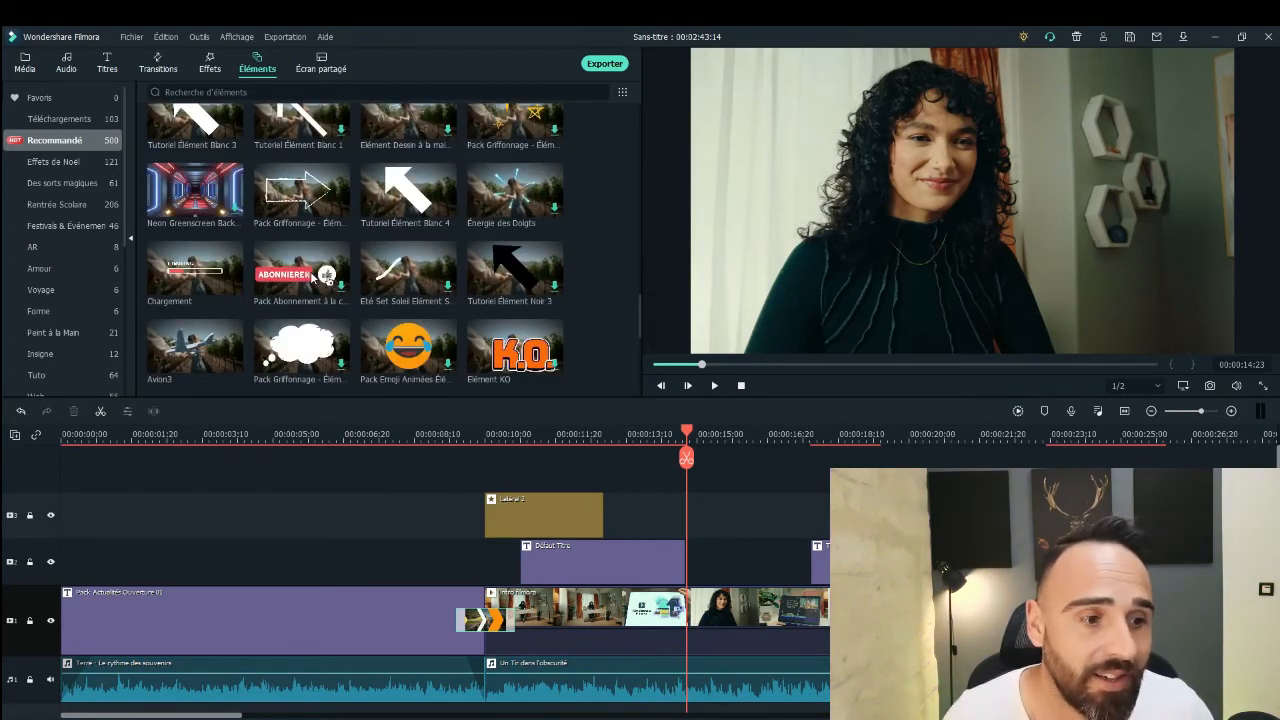
left_click(188, 345)
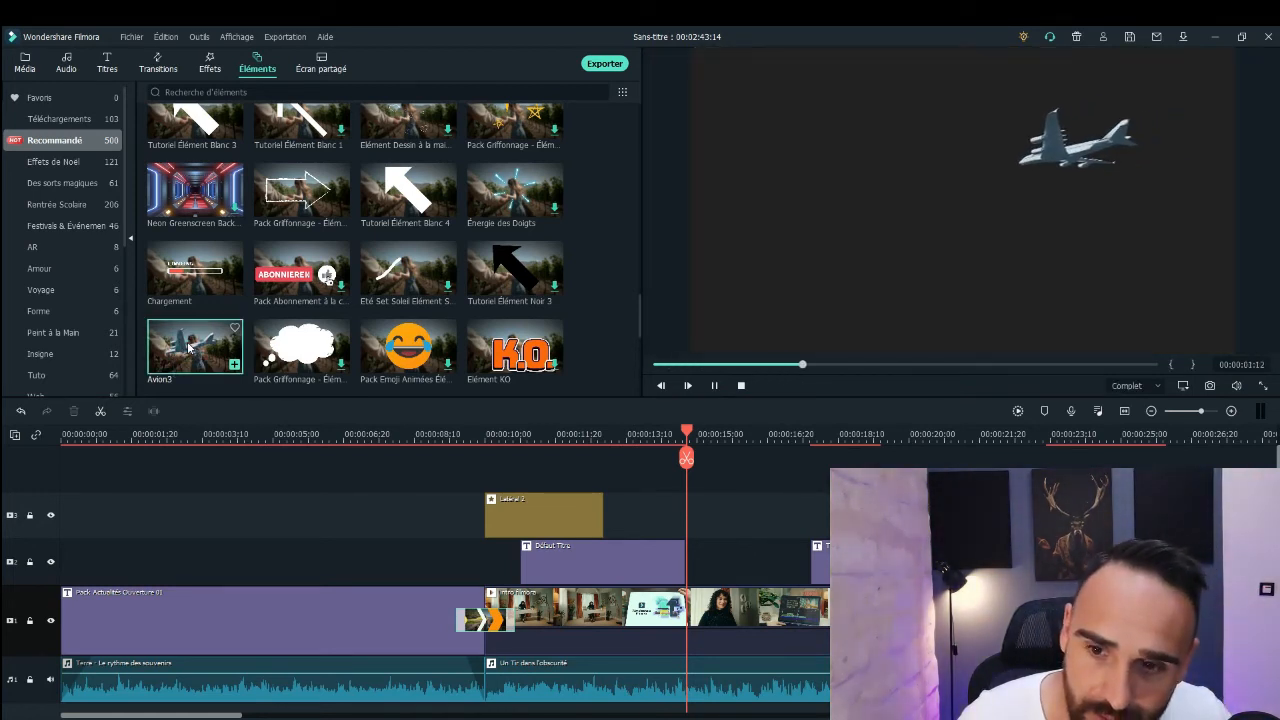
left_click_drag(188, 345, 220, 568)
left_click_drag(691, 433, 191, 528)
left_click(712, 385)
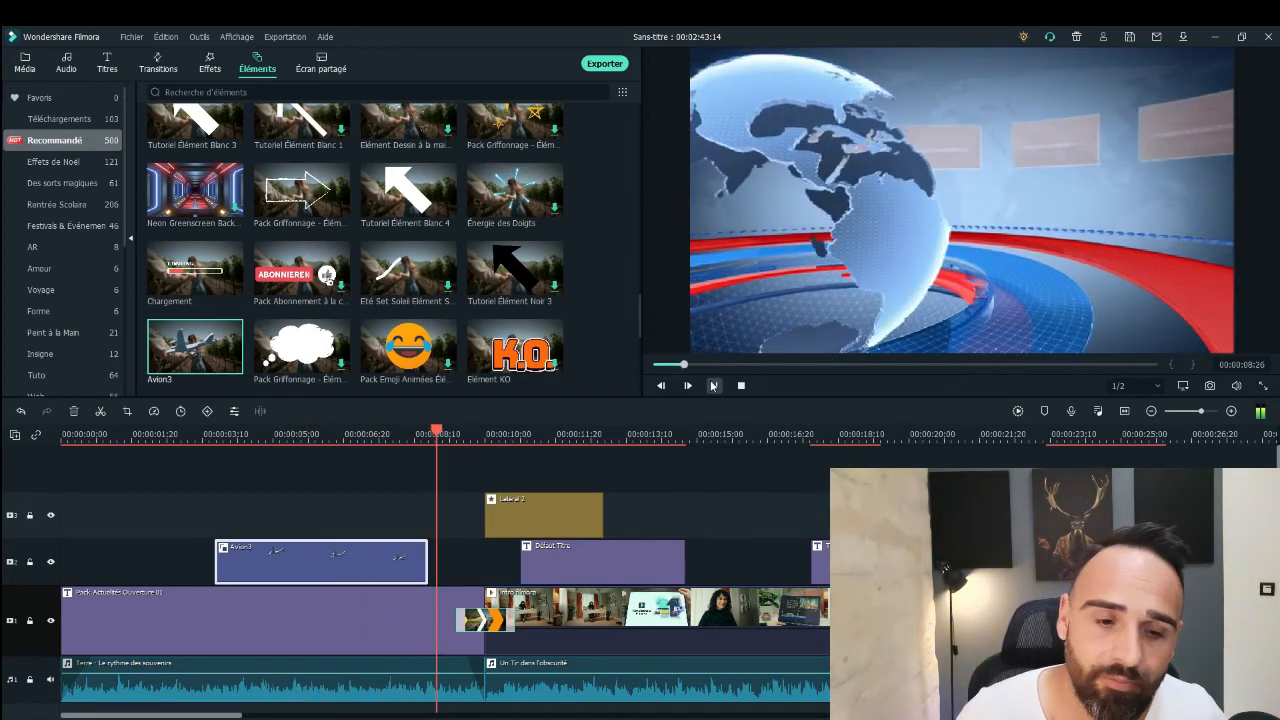
Step: Pause the playback and look through more of the recommended elements in the library
left_click(713, 385)
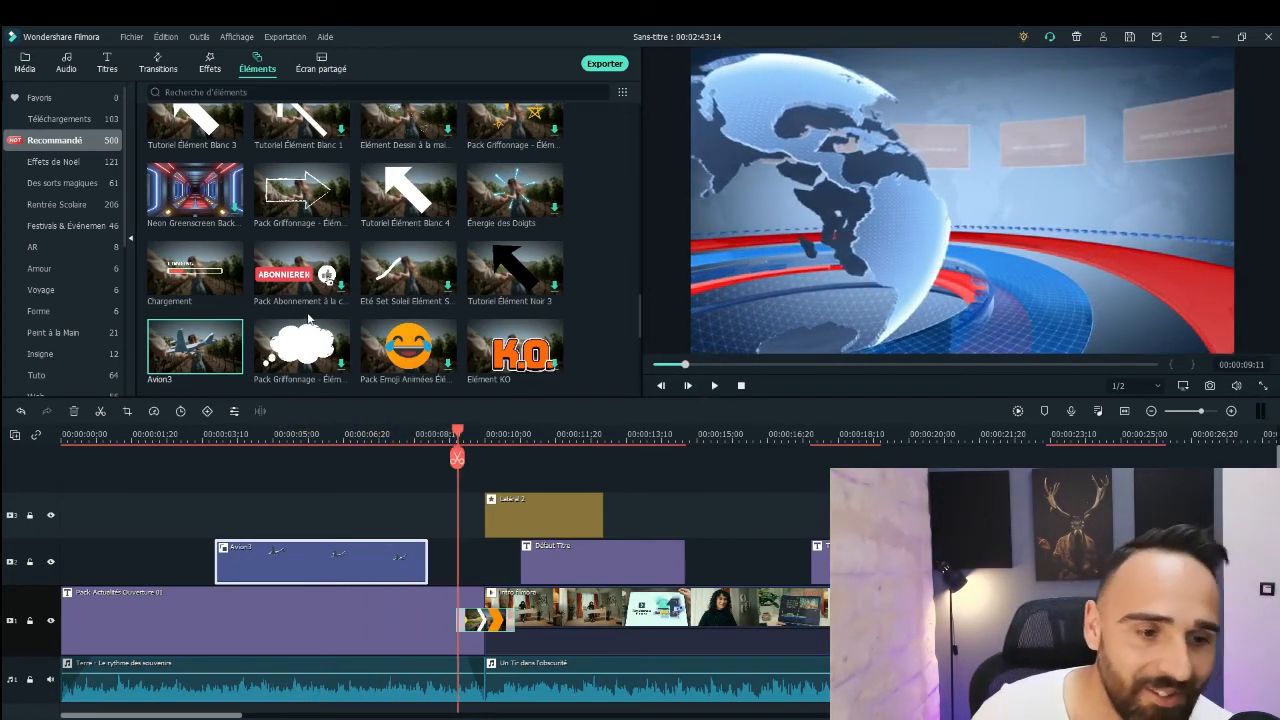
scroll(350, 299, "down", 5)
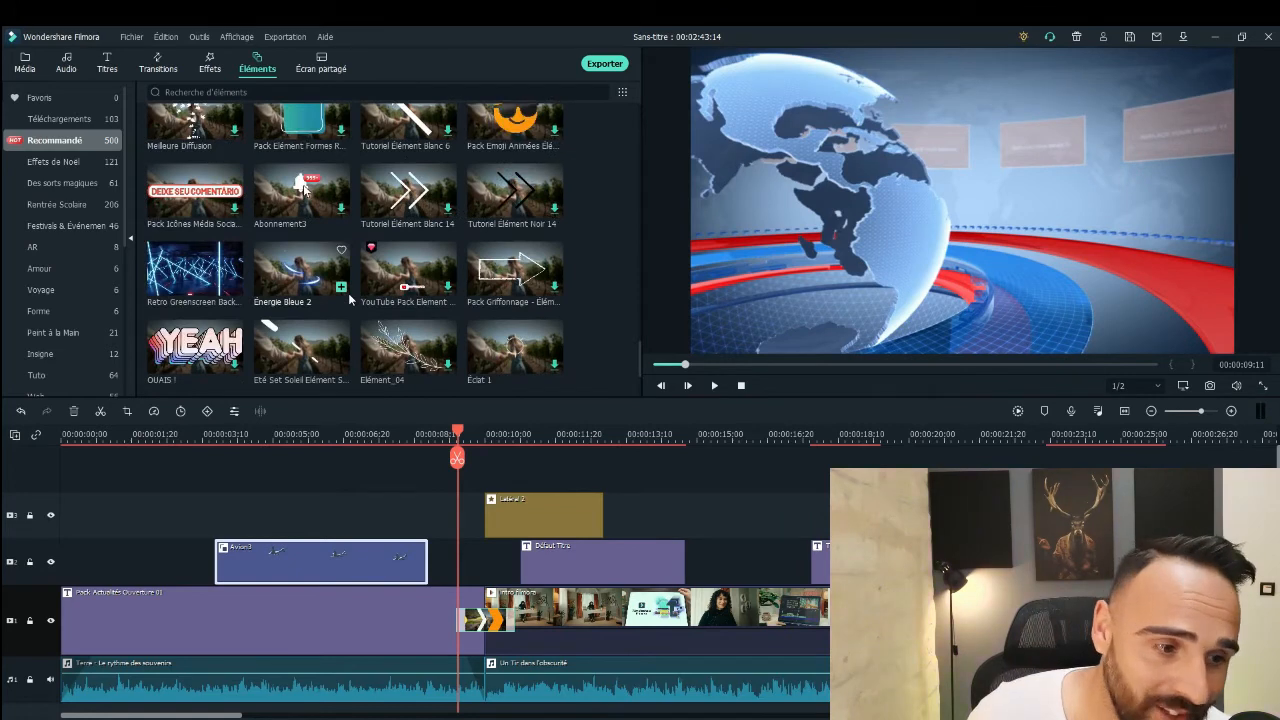
scroll(350, 299, "down", 5)
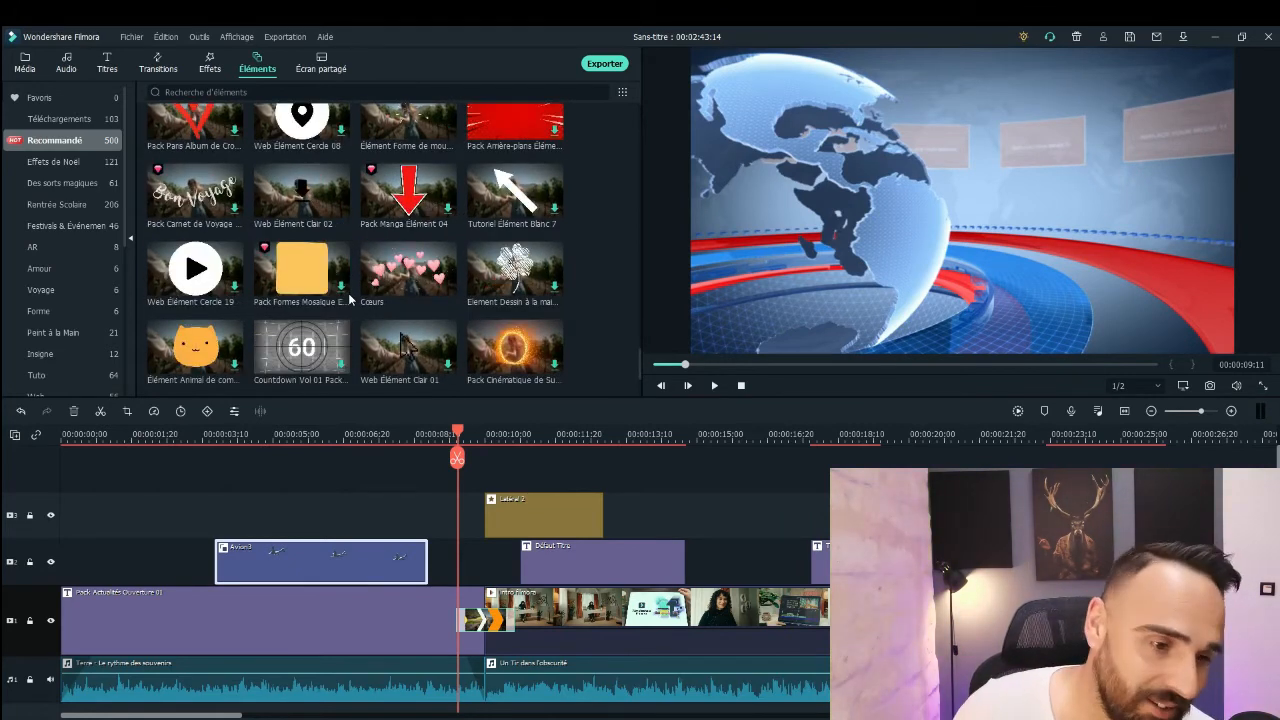
scroll(348, 293, "down", 5)
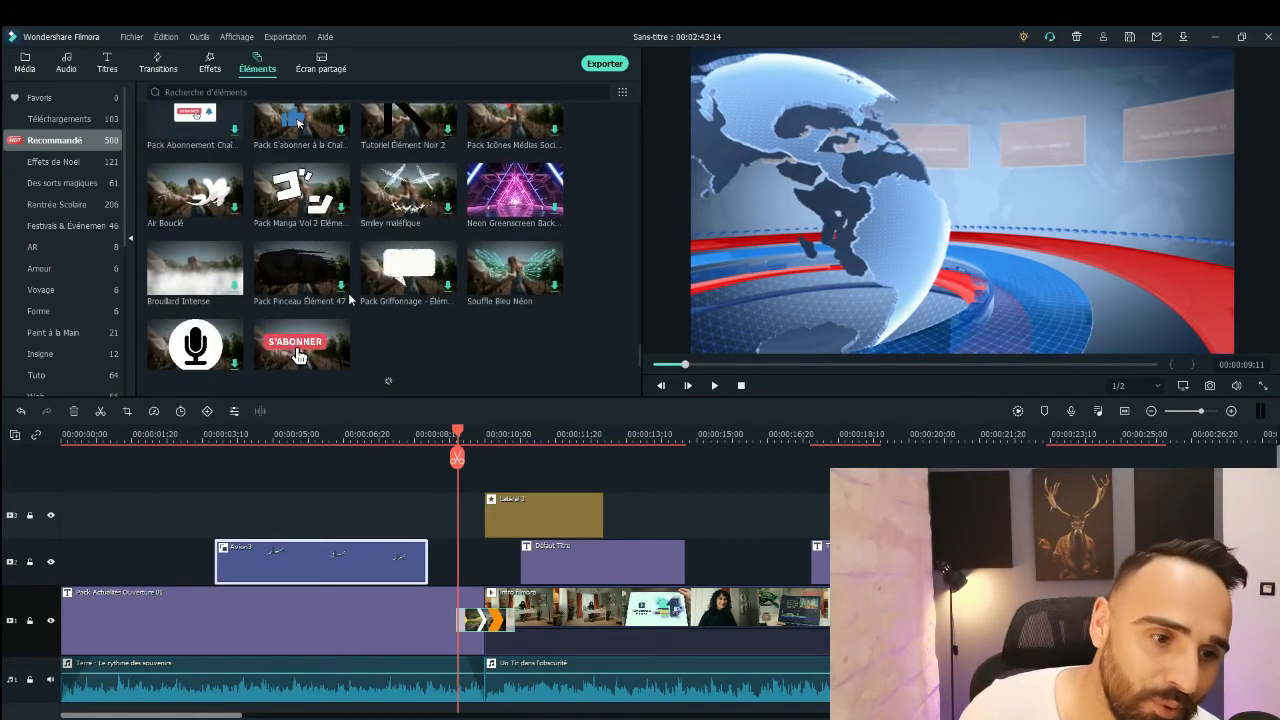
scroll(348, 293, "down", 10)
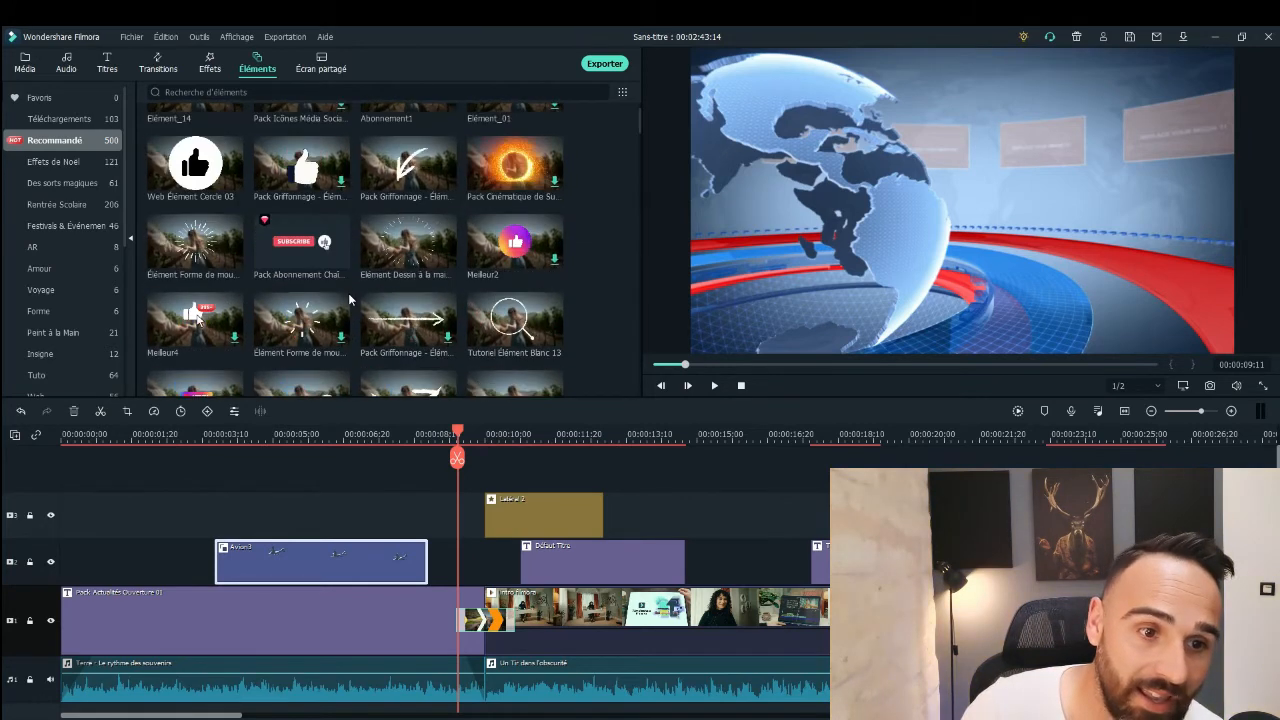
scroll(348, 293, "up", 1)
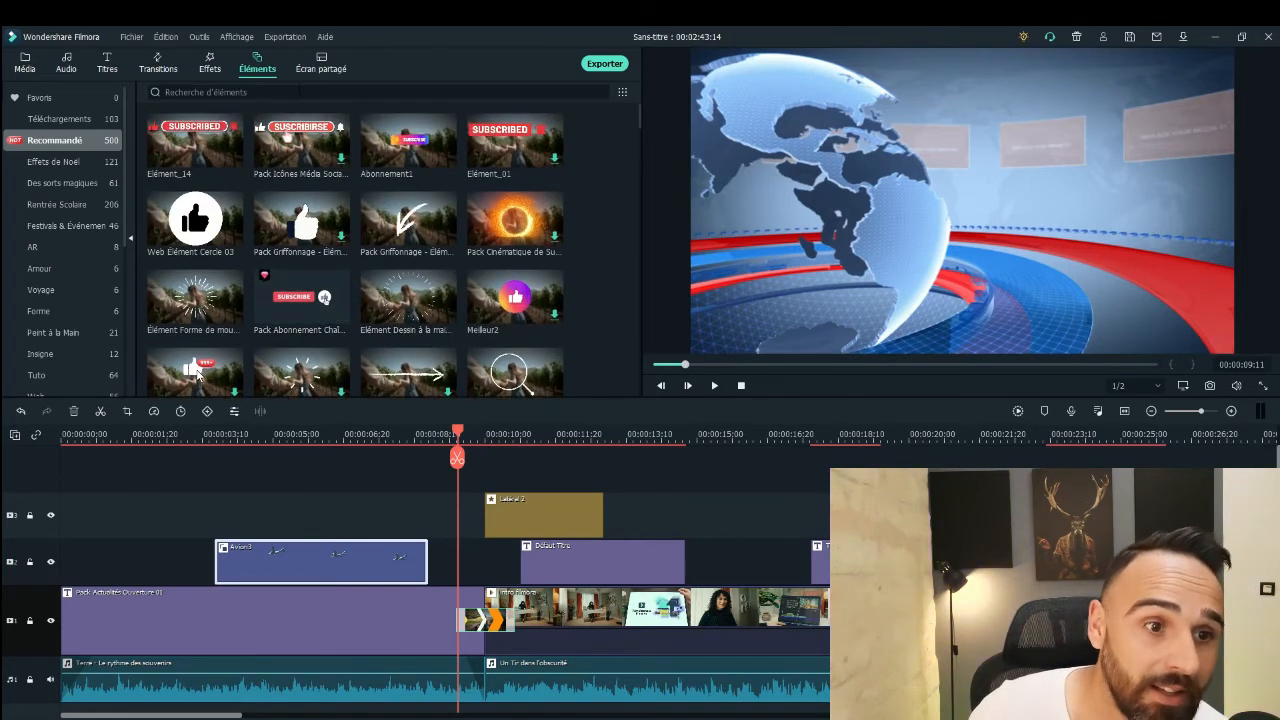
Step: View the split-screen layouts, return to the project media and look at the webcam, PC screen and voice-over recording options
left_click(321, 63)
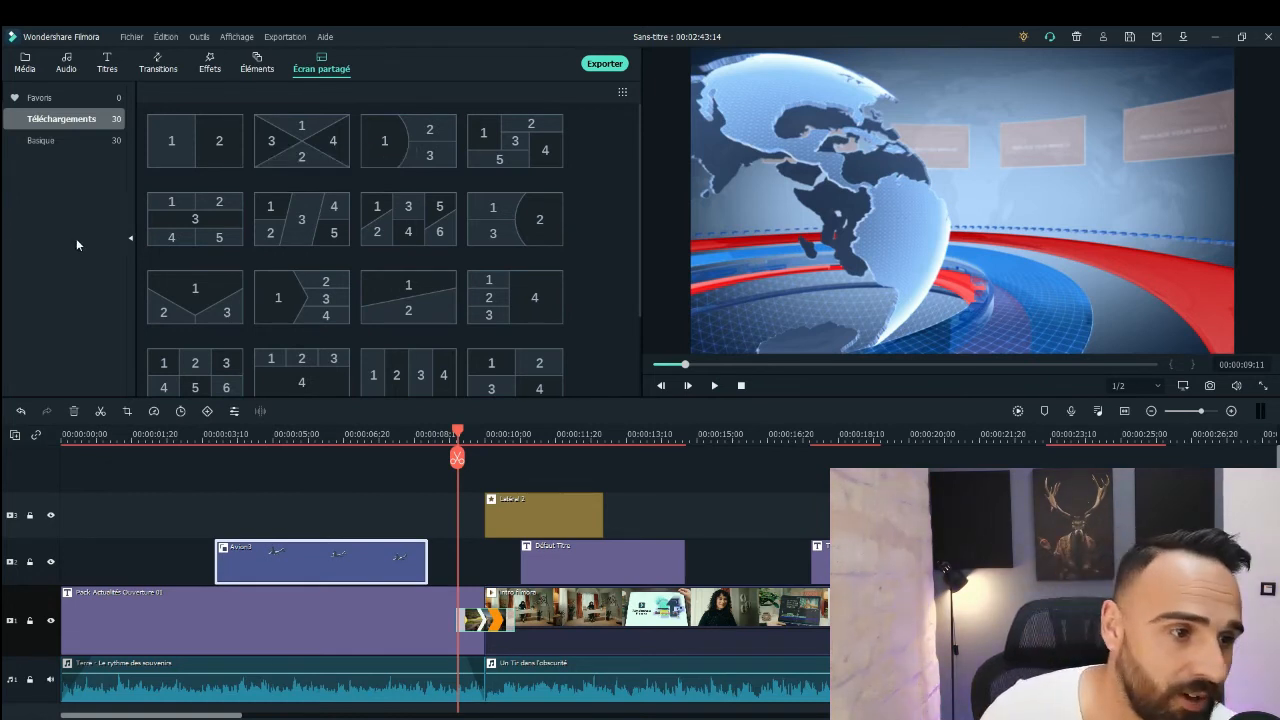
left_click(25, 62)
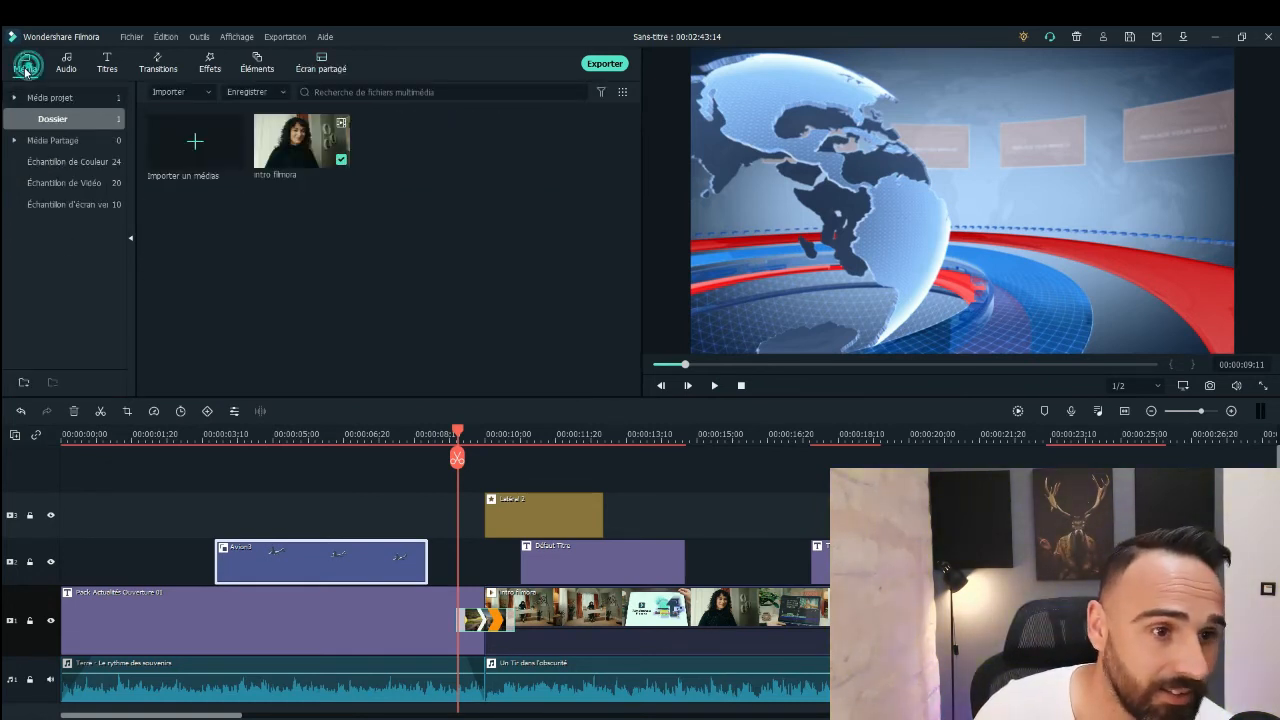
left_click(266, 94)
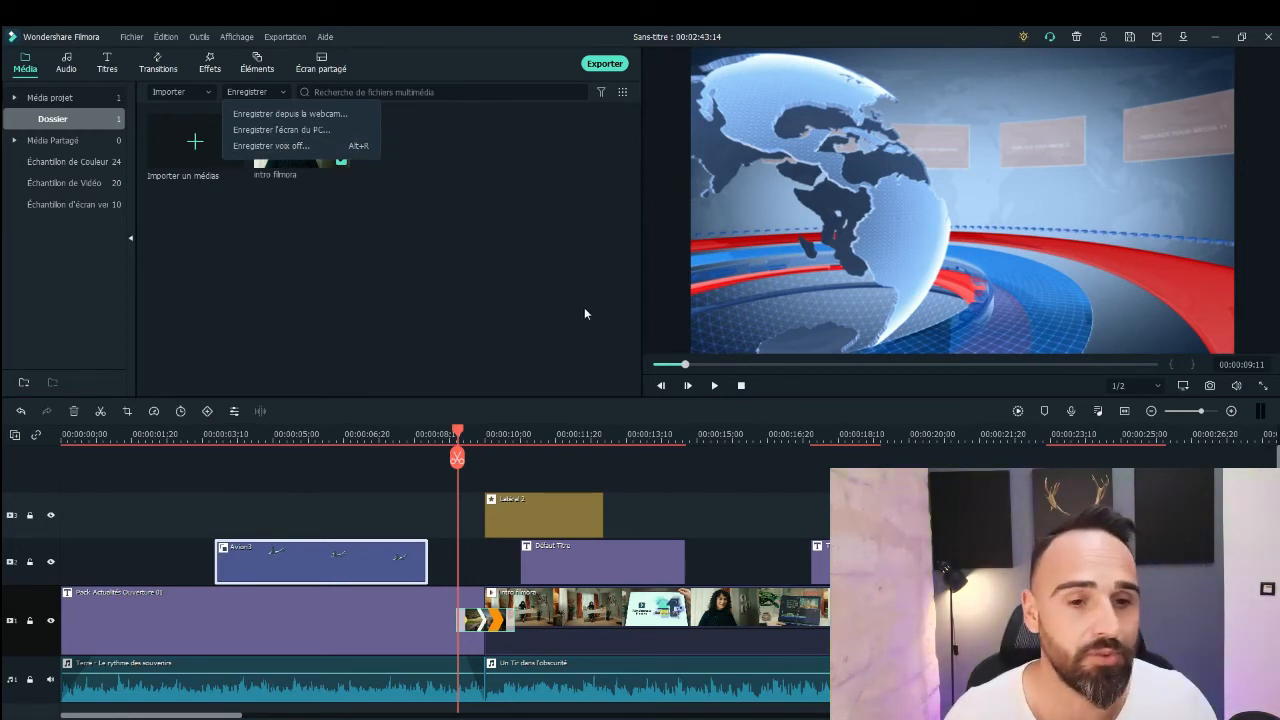
left_click(300, 263)
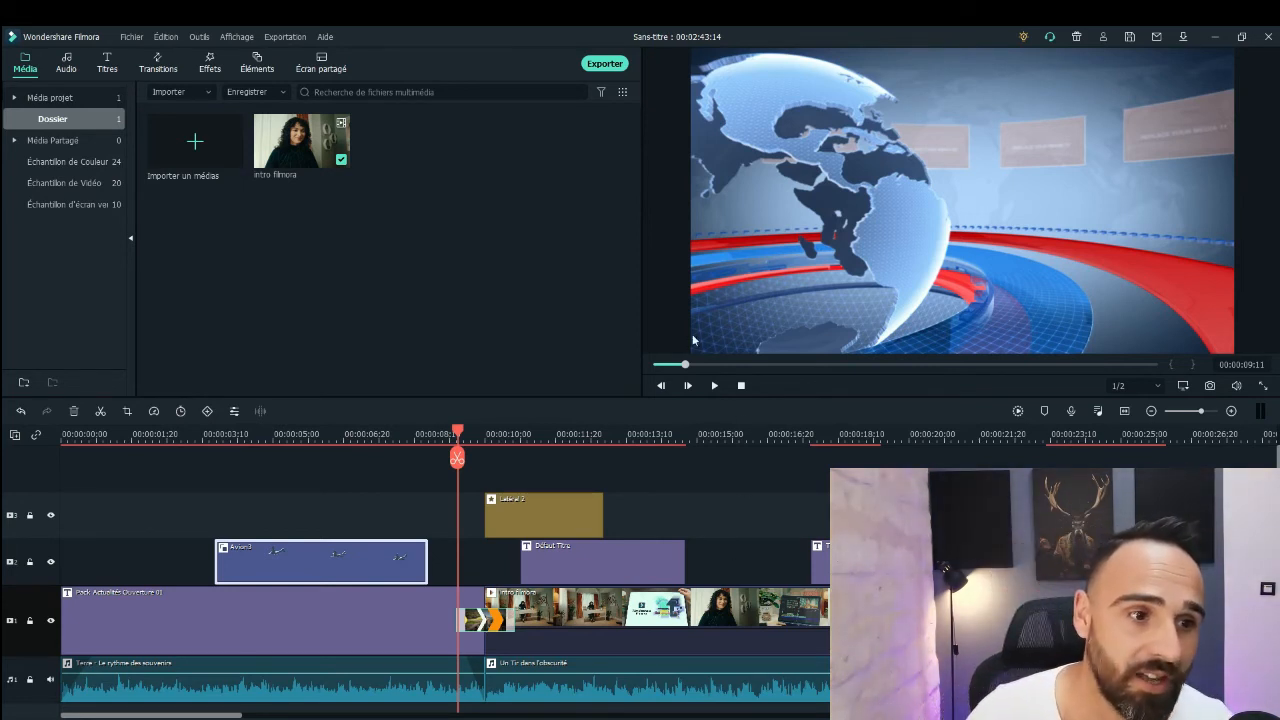
Step: Open the export settings, look at the device export presets and choose a local MP4 export
left_click(283, 38)
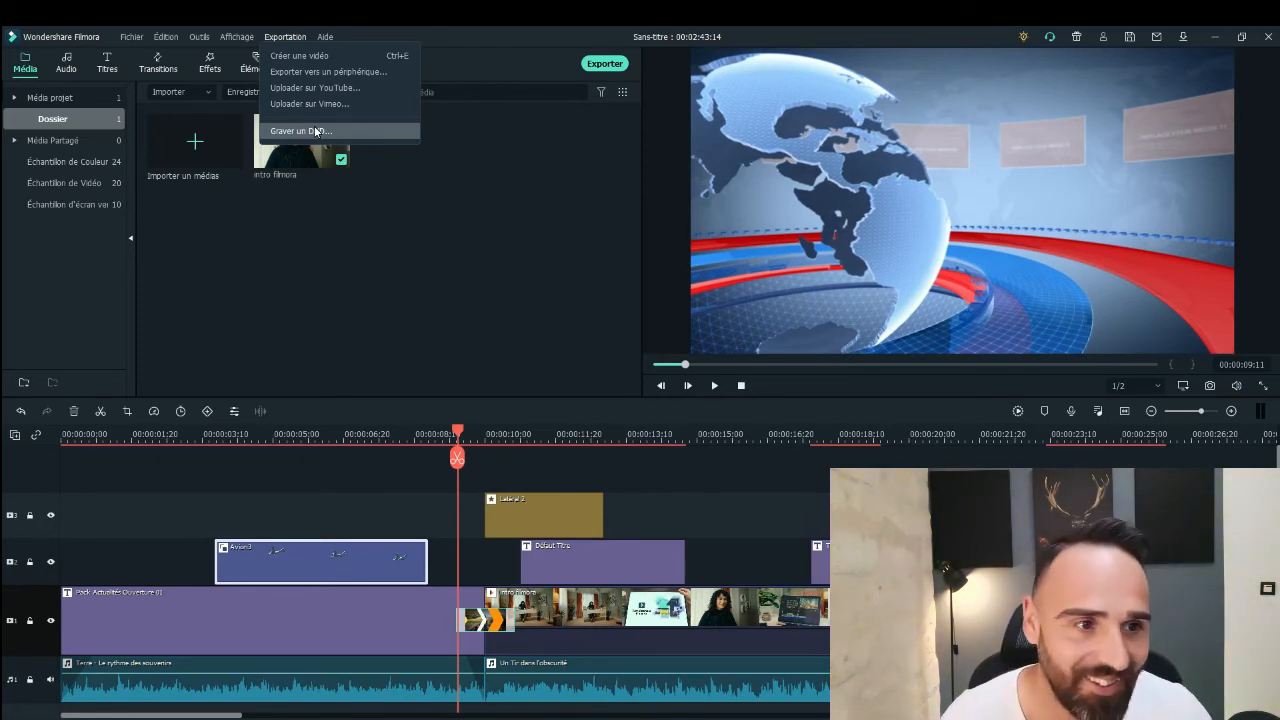
left_click(336, 74)
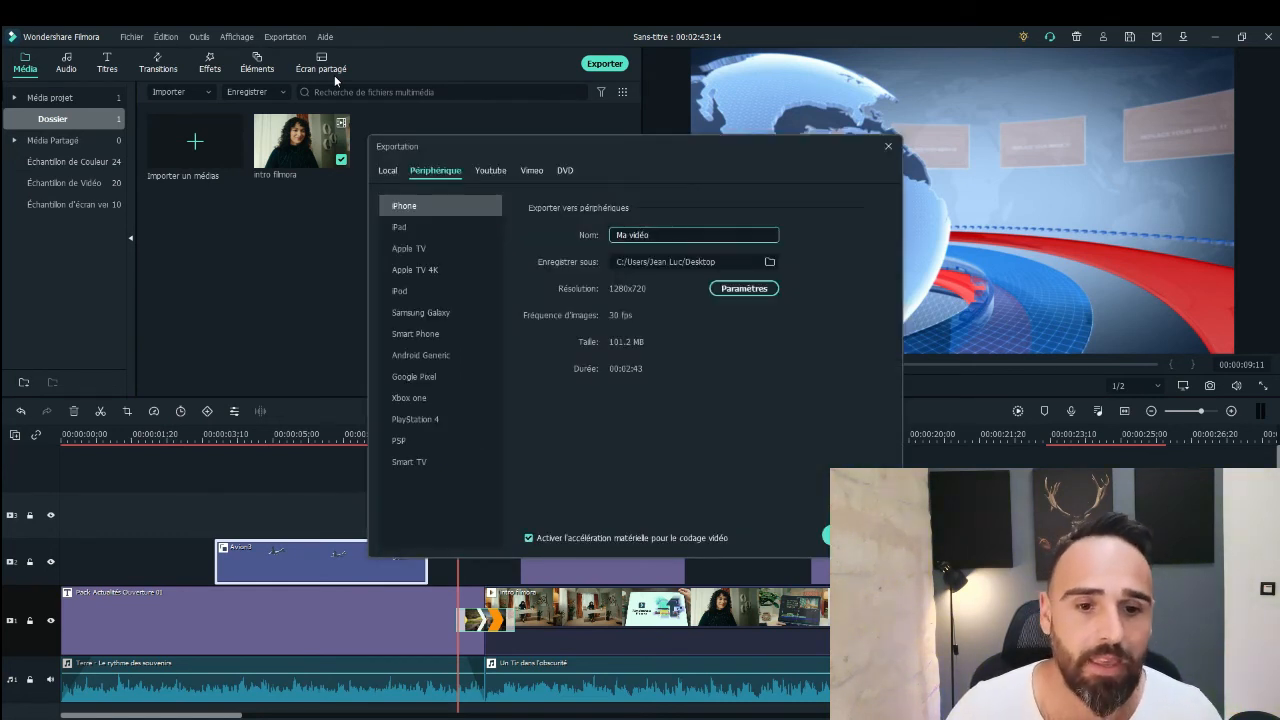
left_click(389, 171)
left_click(422, 171)
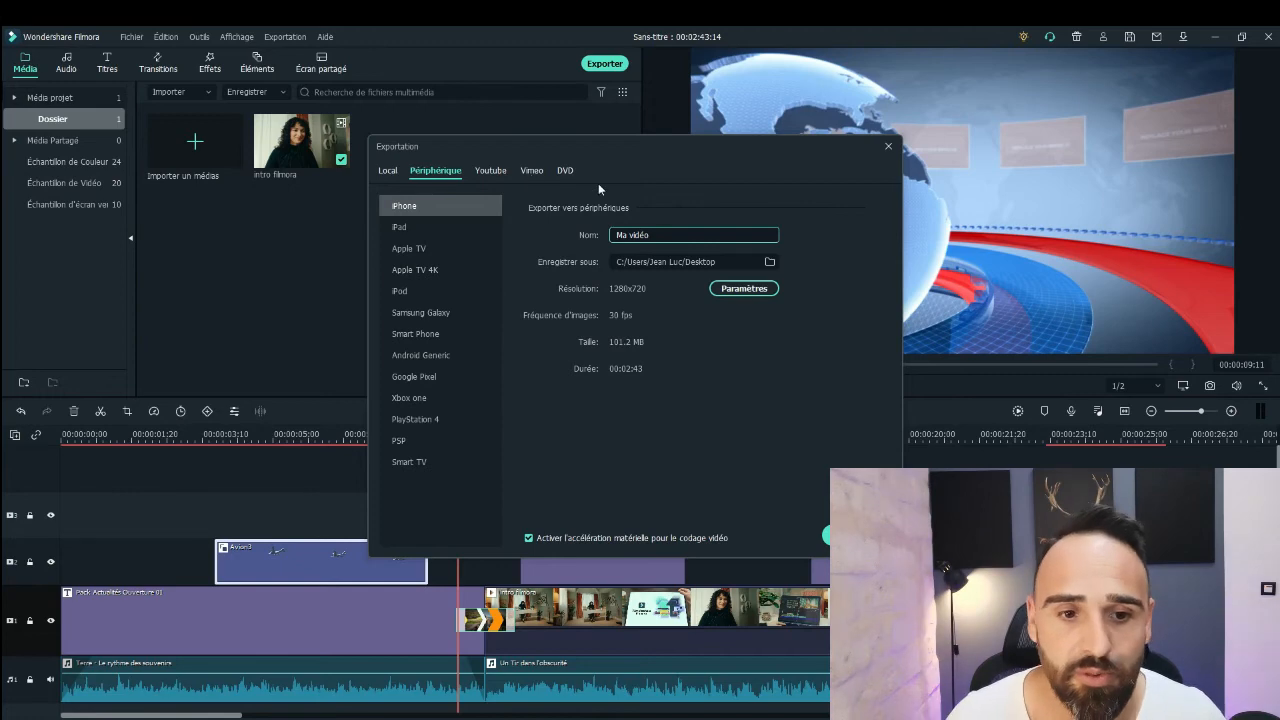
left_click(392, 172)
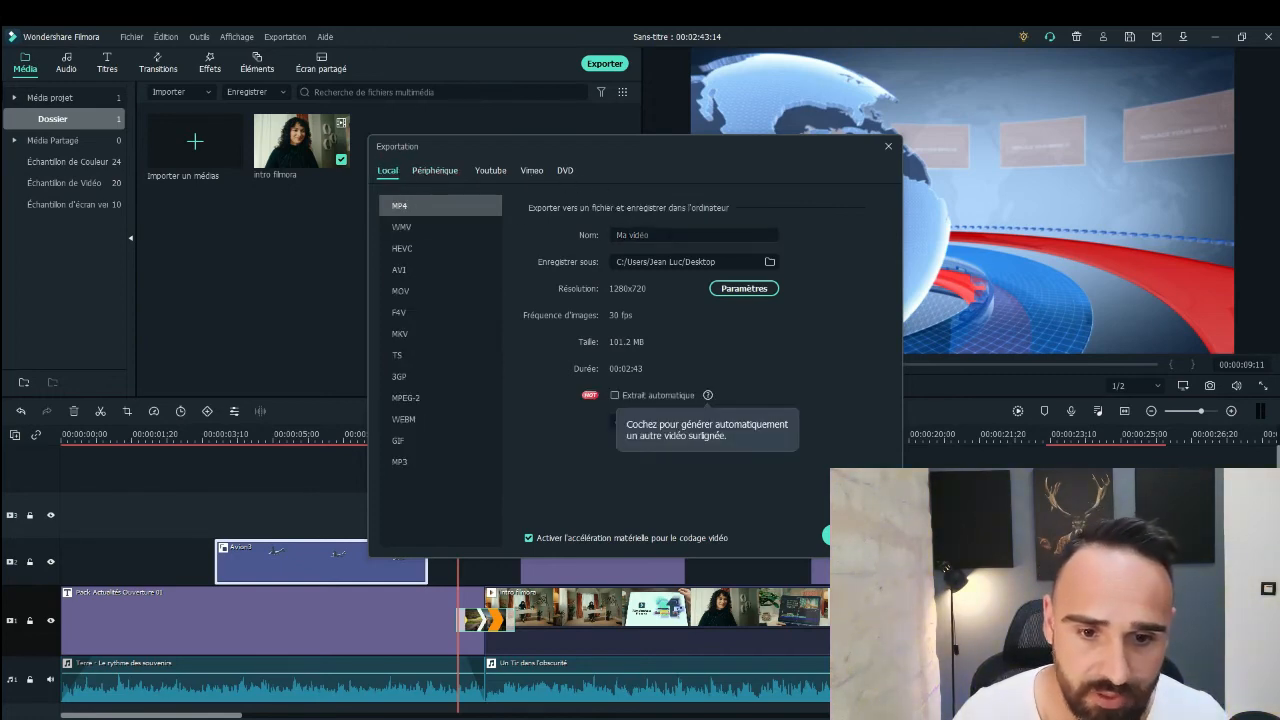
Step: Choose the desktop (Bureau) as the save folder for Ma vidéo and start exporting it as MP4
left_click(700, 235)
left_click(769, 263)
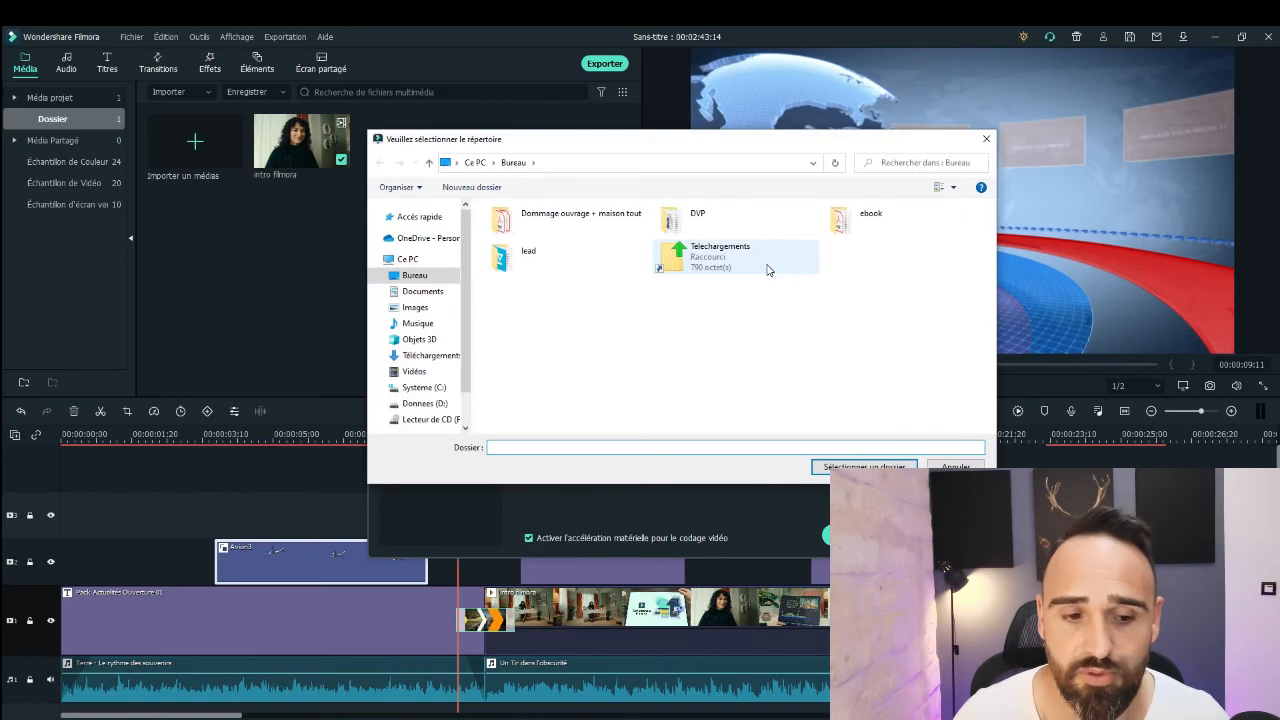
left_click(431, 272)
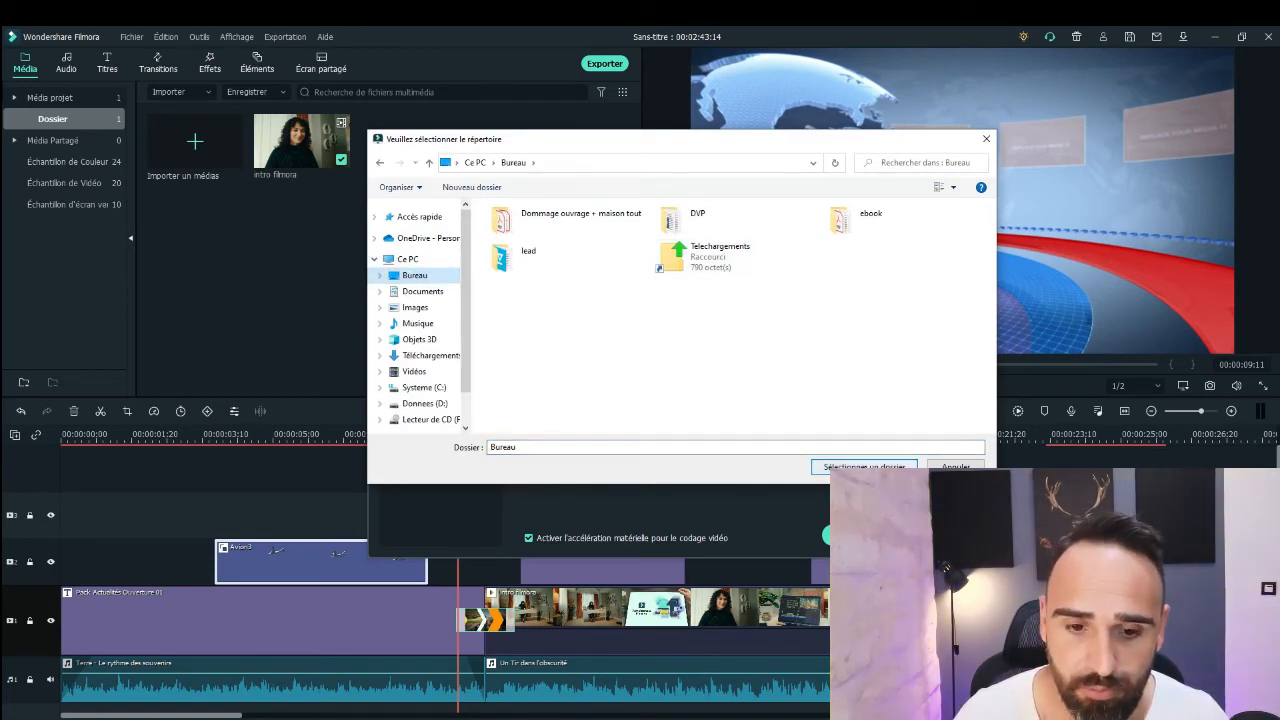
left_click(864, 465)
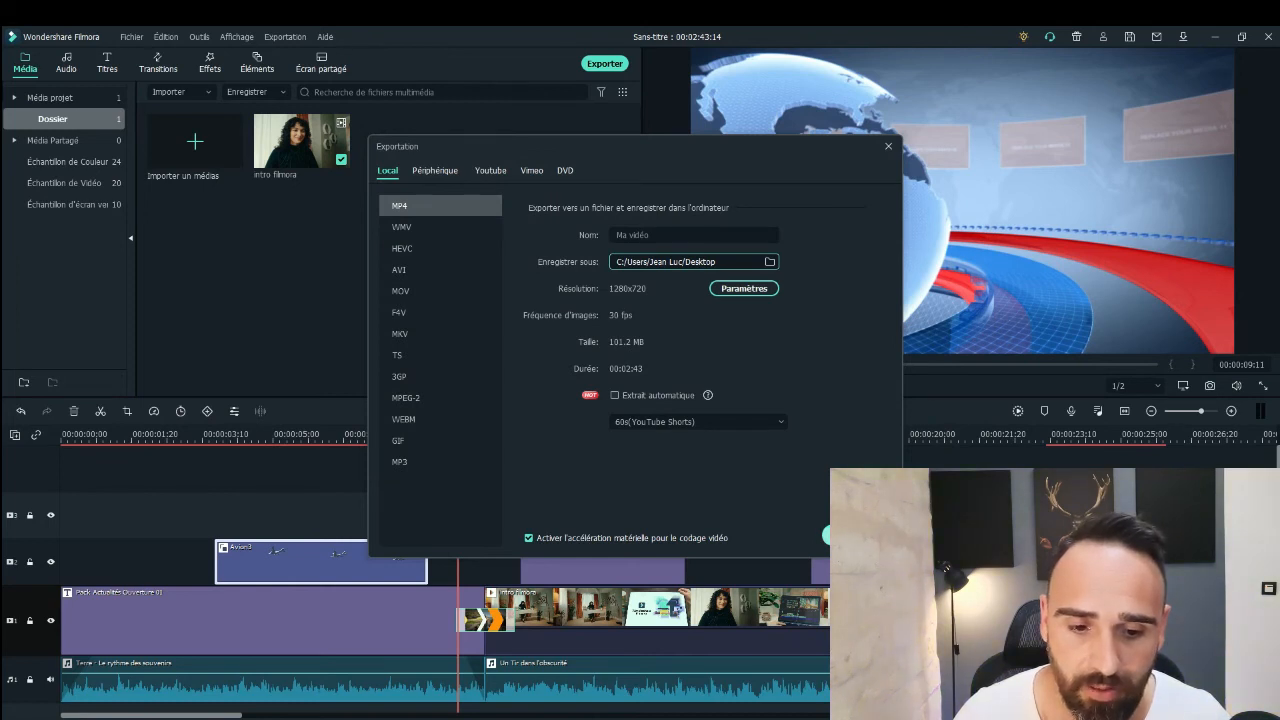
left_click(858, 537)
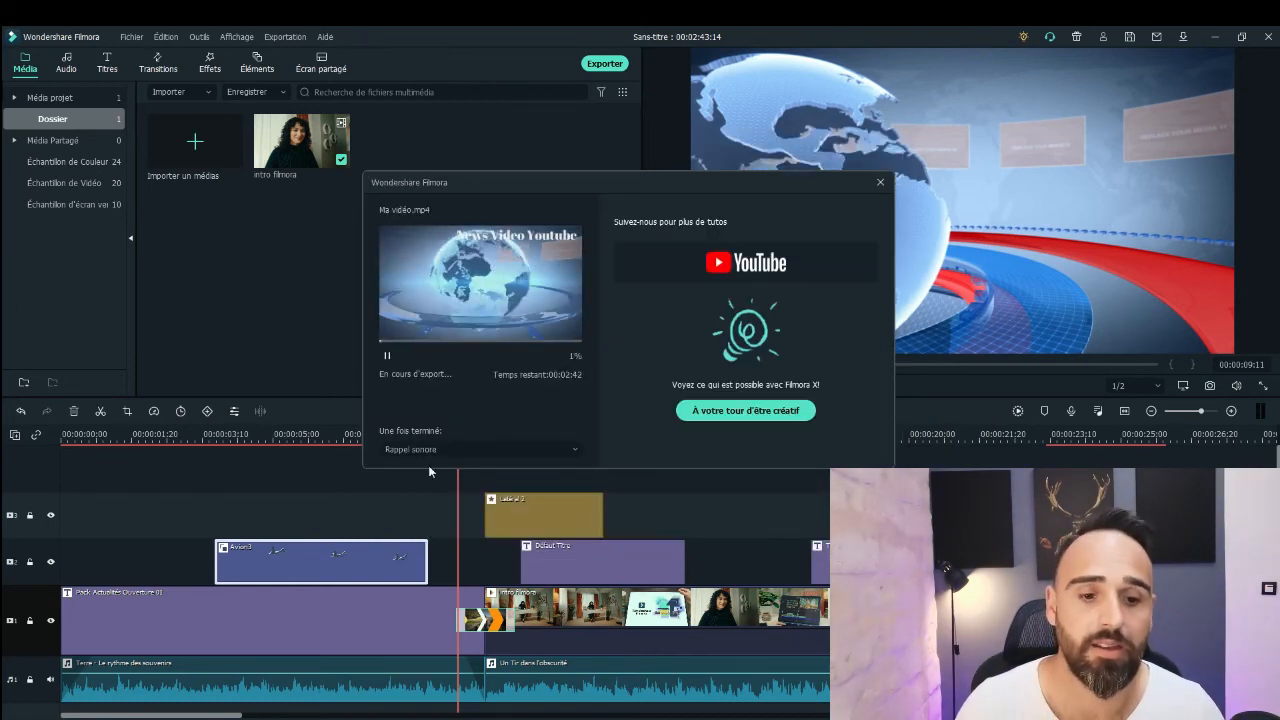